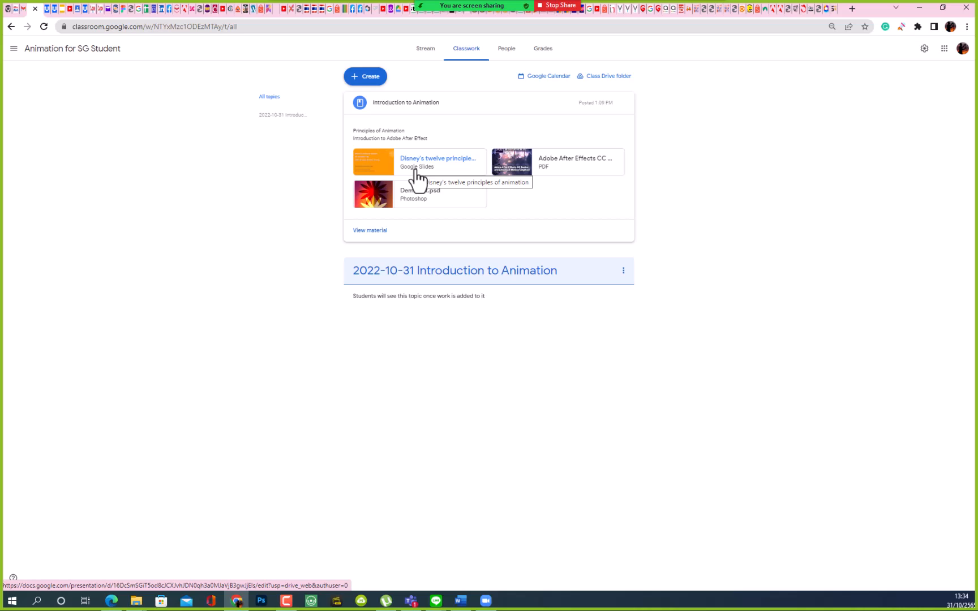
- Open the Adobe After Effects CC PDF from the class material, skim its opening pages, and close the preview
click(575, 161)
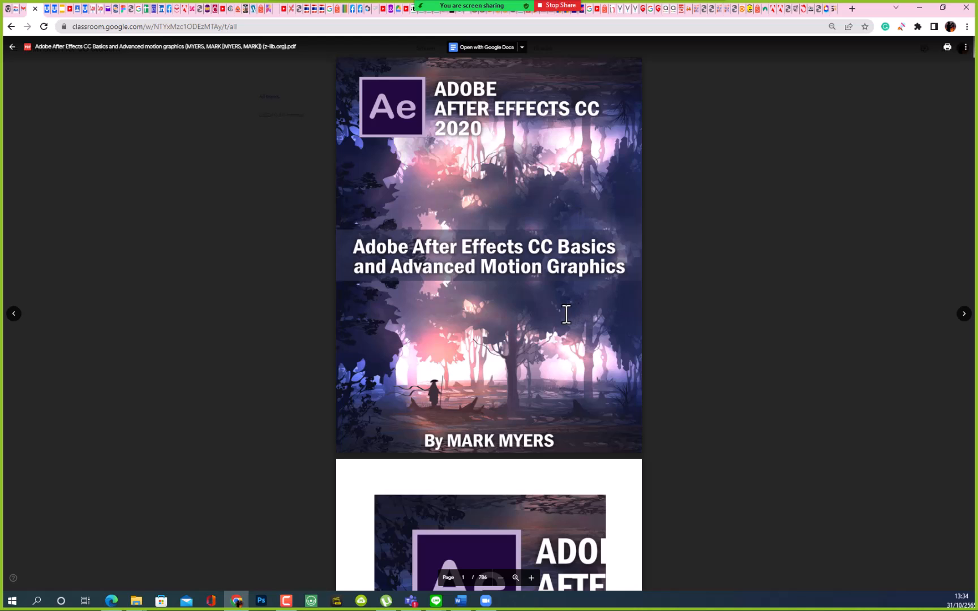
scroll(566, 314, down, 3)
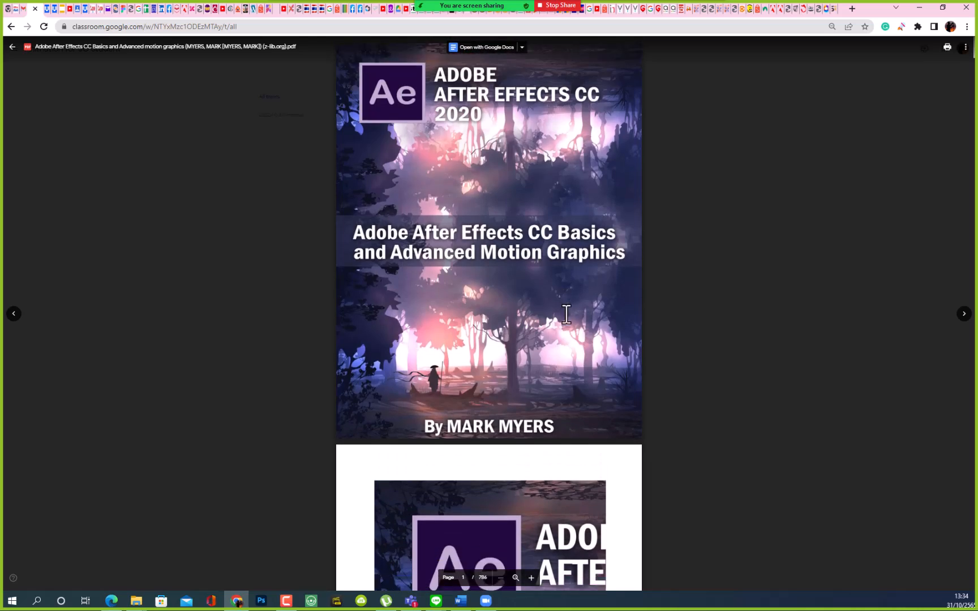
scroll(566, 314, down, 3)
scroll(566, 314, down, 20)
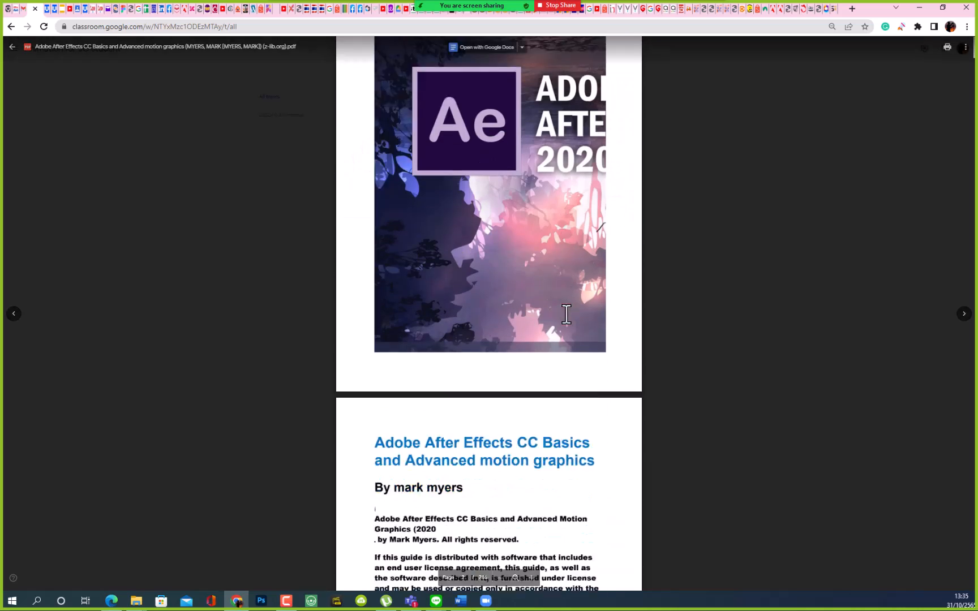
scroll(566, 314, down, 20)
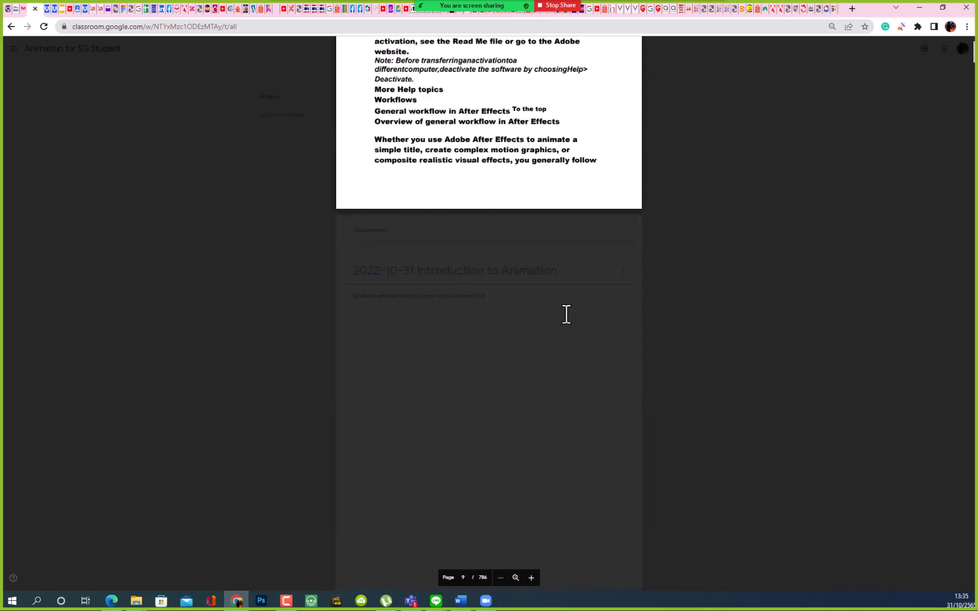
scroll(566, 315, down, 12)
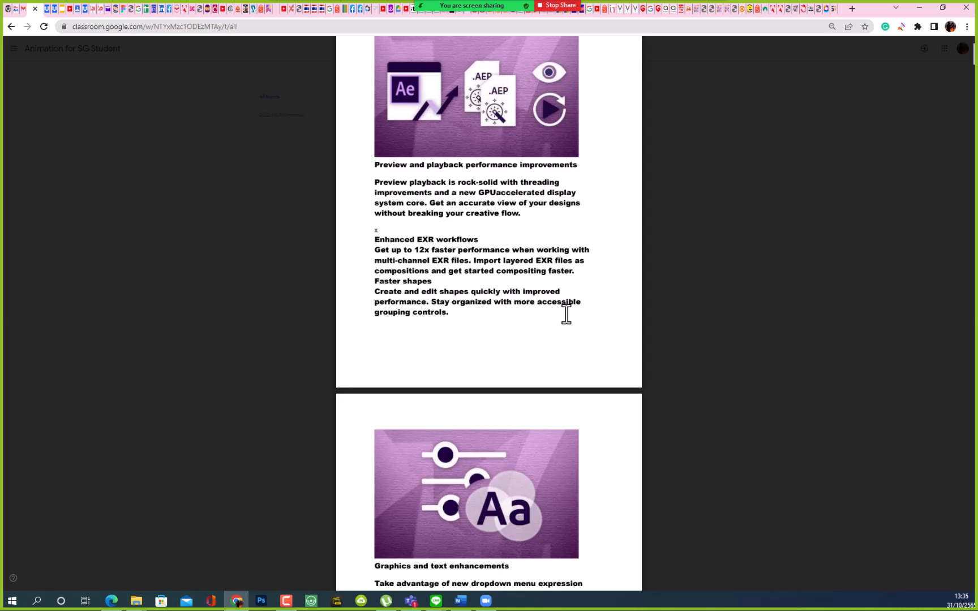
scroll(588, 345, down, 4)
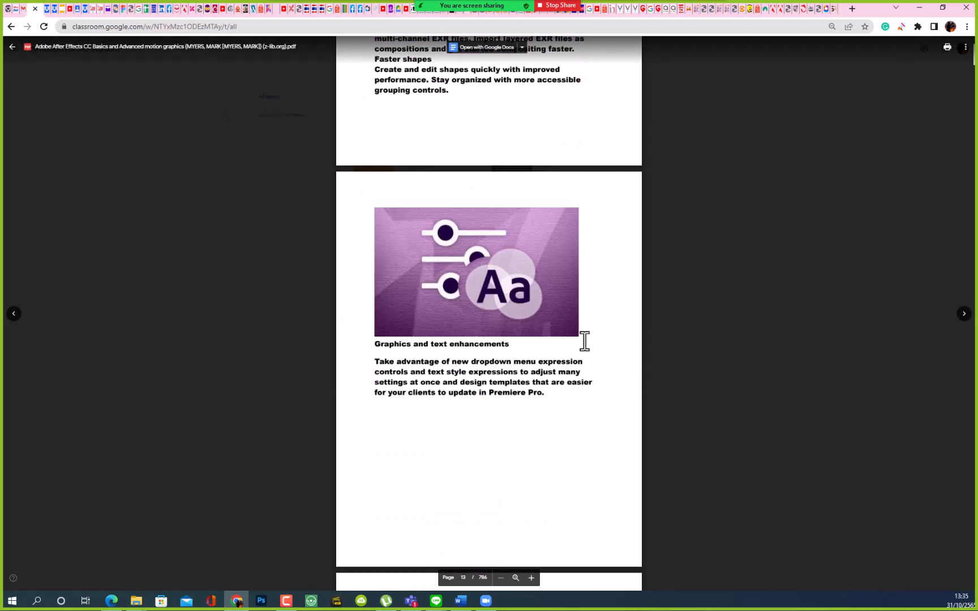
scroll(585, 341, down, 3)
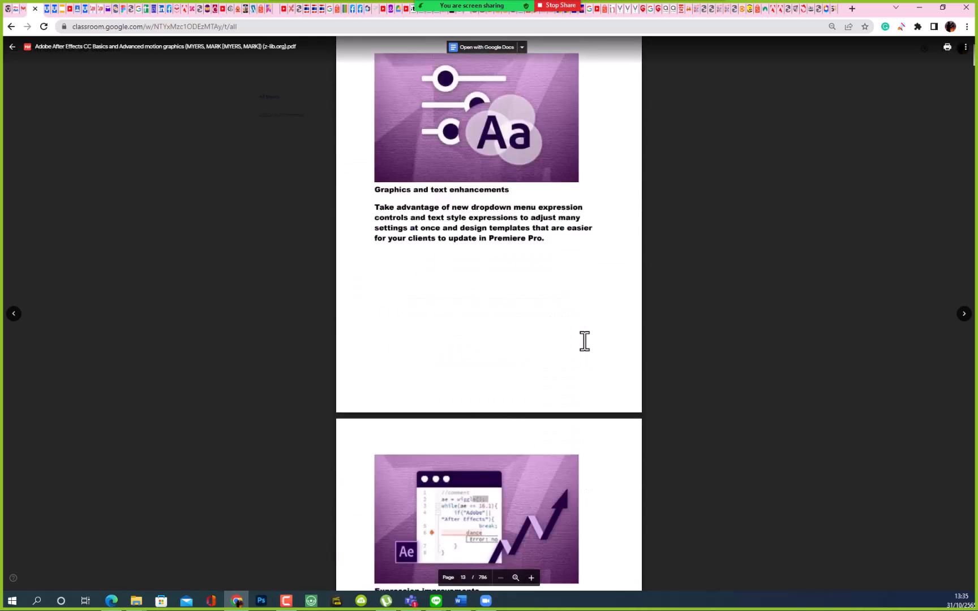
scroll(585, 341, up, 20)
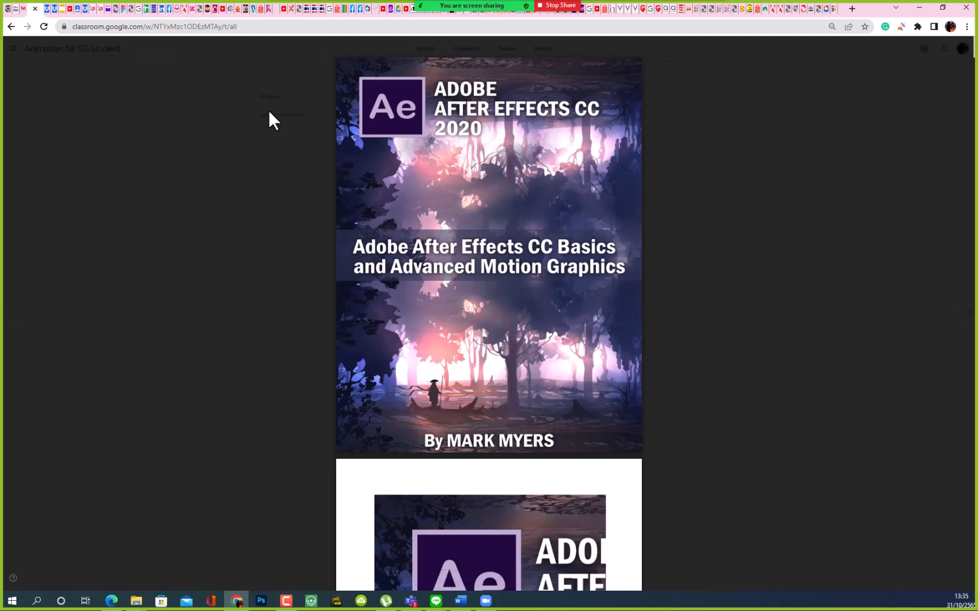
click(12, 47)
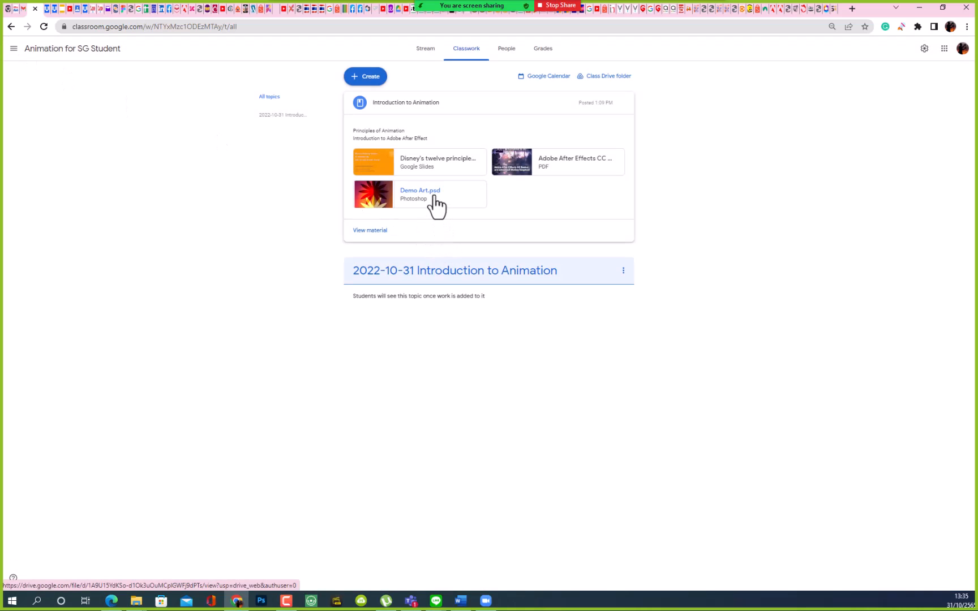
- Preview the Demo Art.psd attachment in the Introduction to Animation material and return to the Classwork page
click(437, 206)
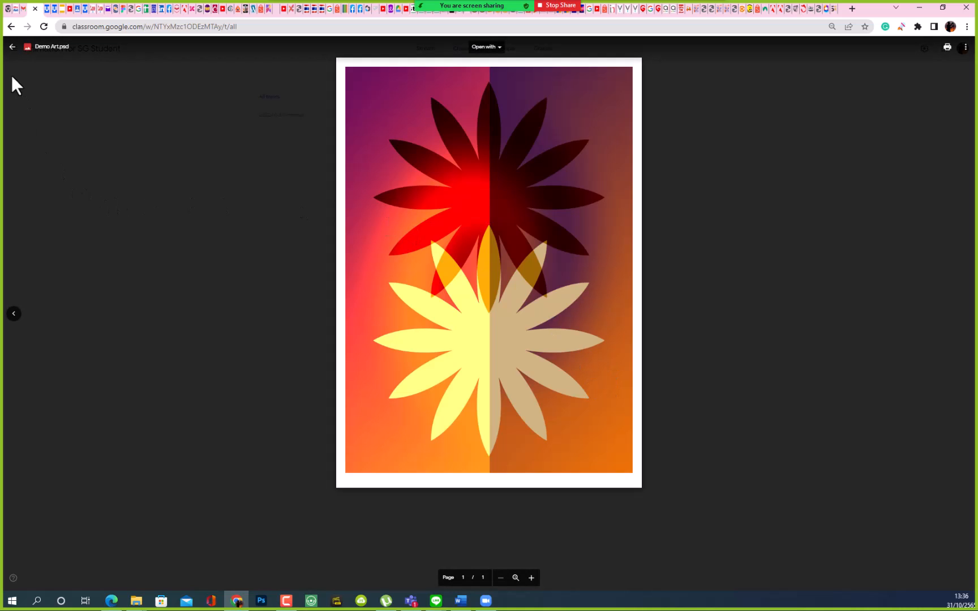
click(12, 49)
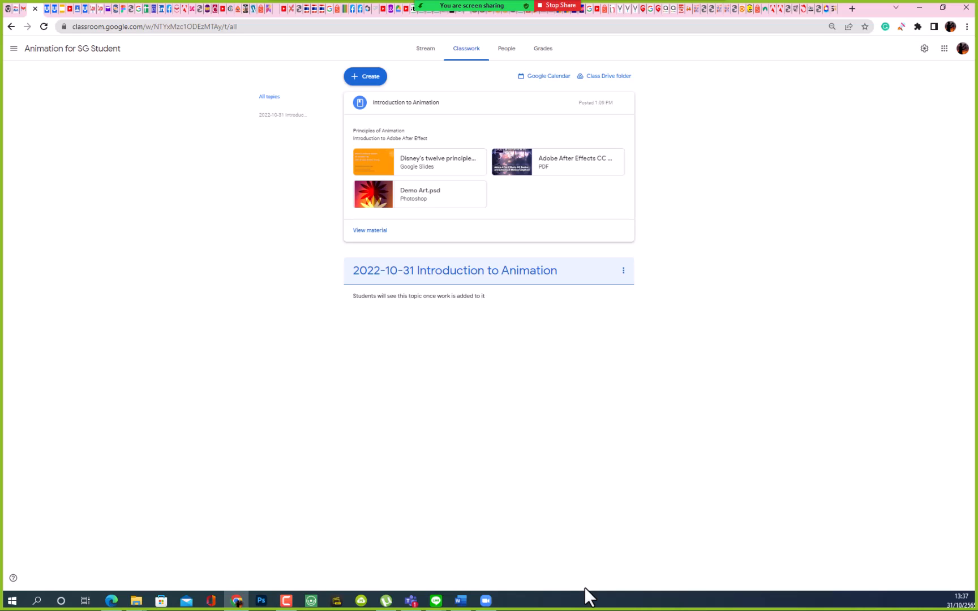
- Launch Photoshop and close the running Word program
click(259, 602)
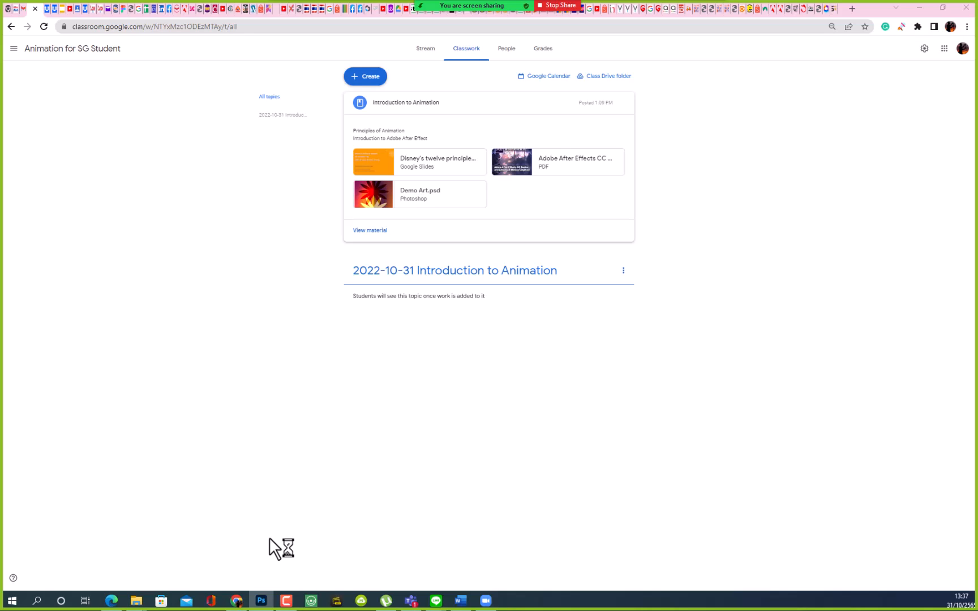
click(458, 598)
right_click(458, 598)
click(447, 578)
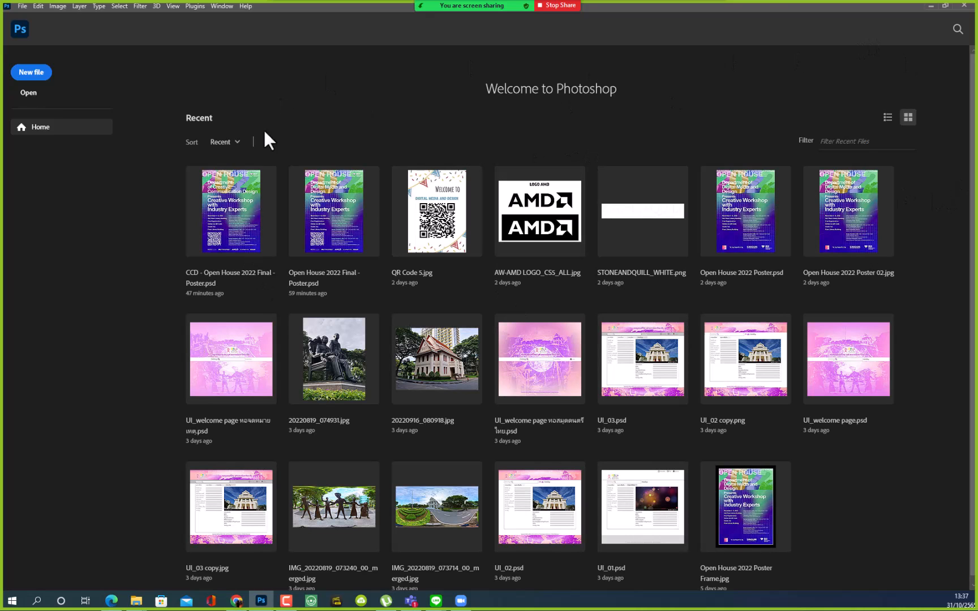
- Switch to the Volume 01 folder window in File Explorer and go up through its parent folders to This PC
click(136, 603)
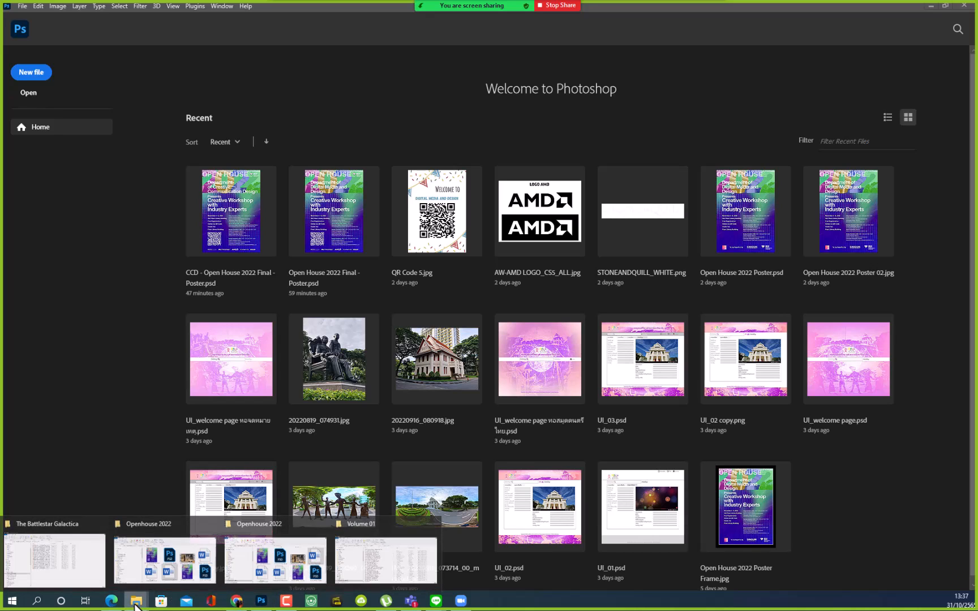
click(377, 525)
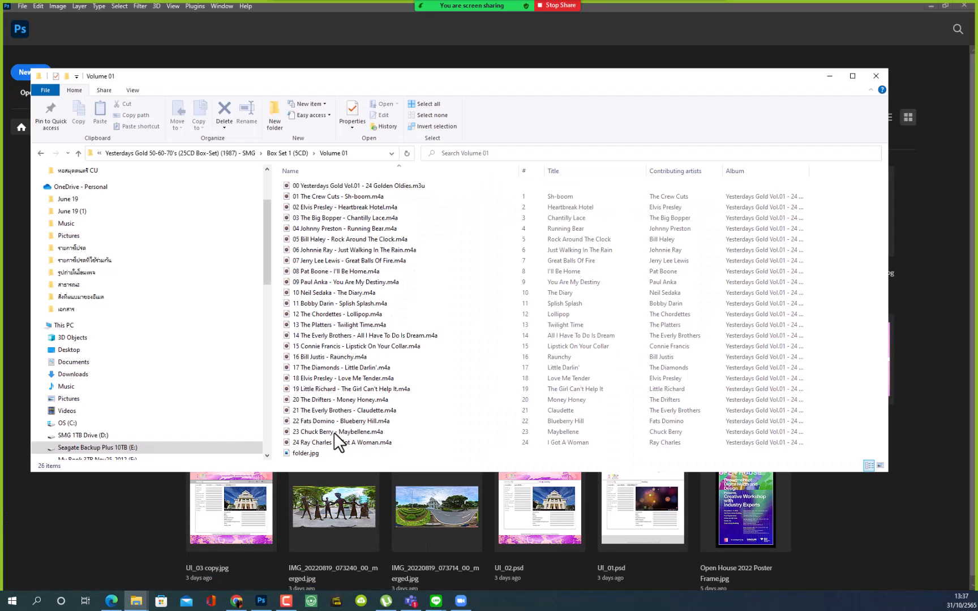
click(77, 151)
click(76, 151)
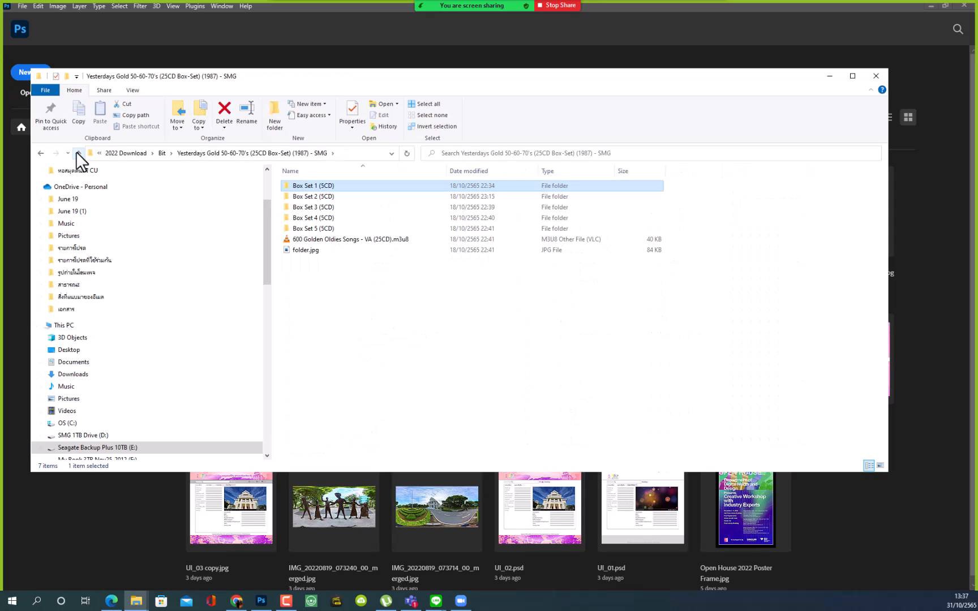
click(76, 151)
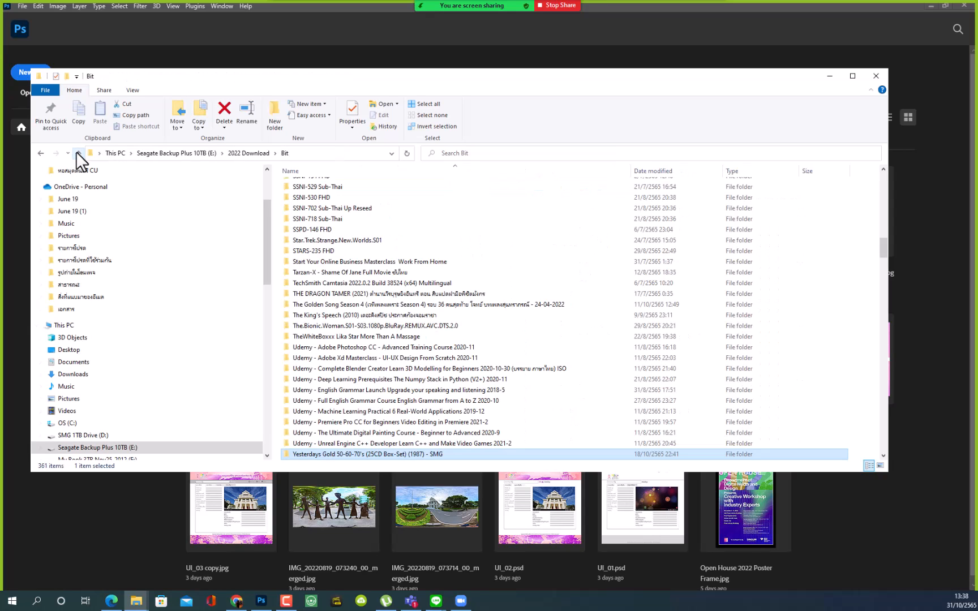
click(75, 151)
click(77, 153)
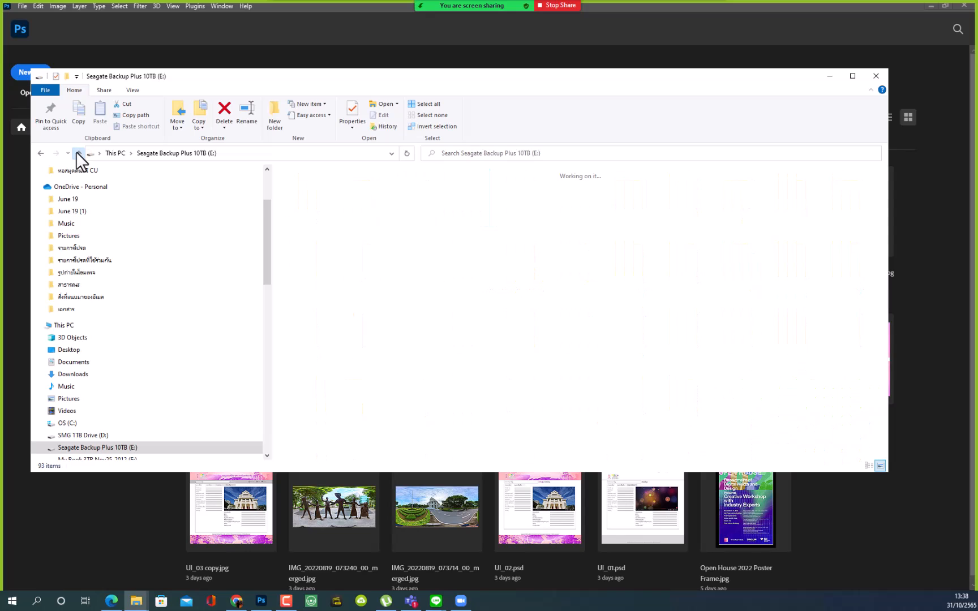
click(78, 152)
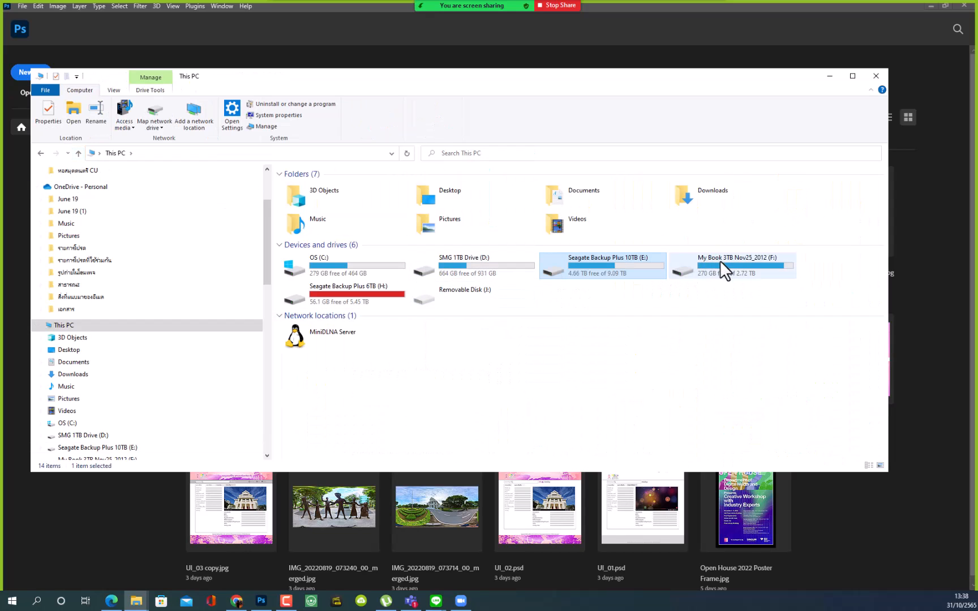
- Open Demo Art.psd from the root of the Seagate Backup Plus 10TB (E:) drive in Photoshop
double_click(589, 262)
scroll(565, 291, down, 7)
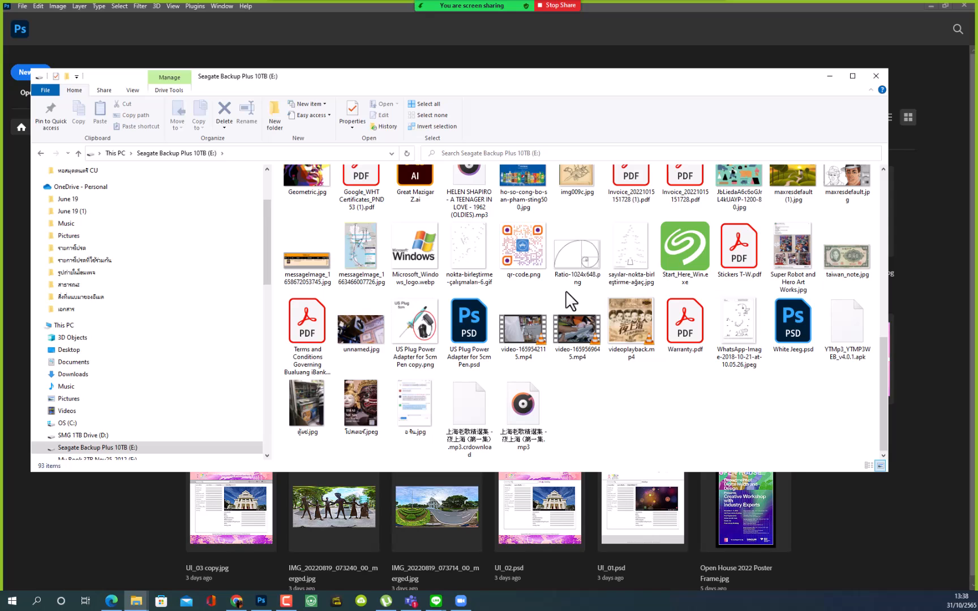
scroll(565, 291, up, 2)
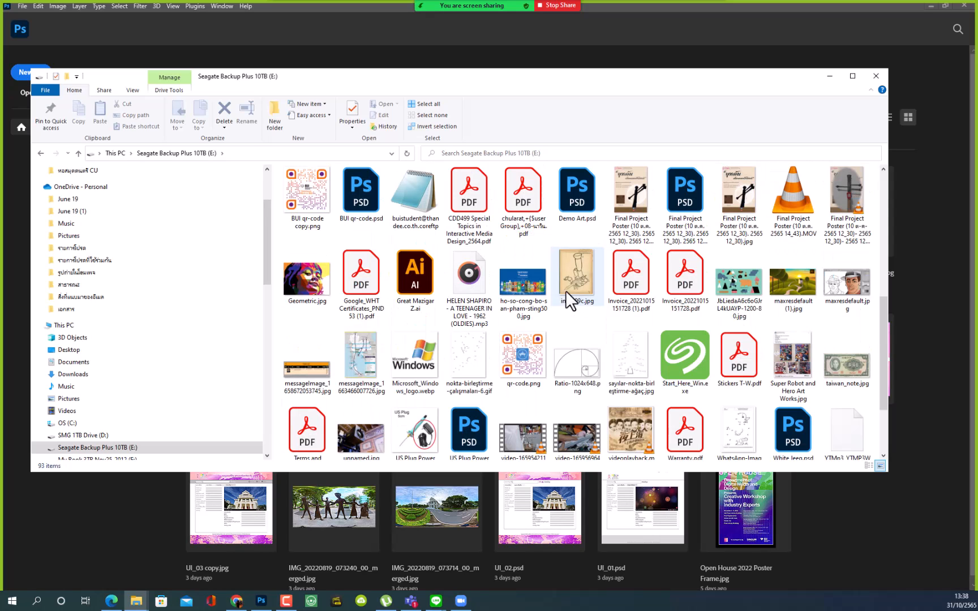
double_click(573, 196)
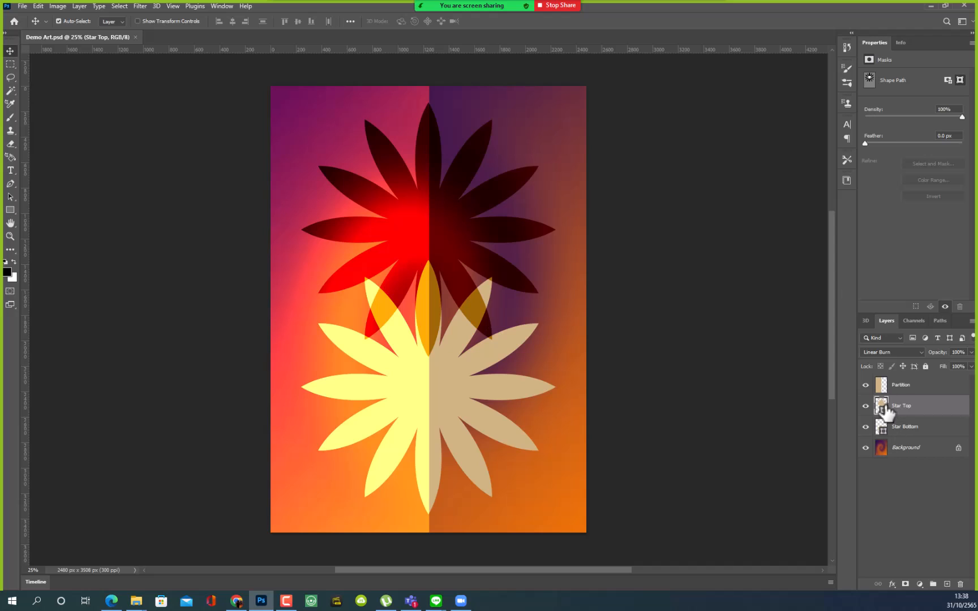
- Select the Partition layer, show it alone to inspect its content, and restore the visibility of all layers
click(904, 388)
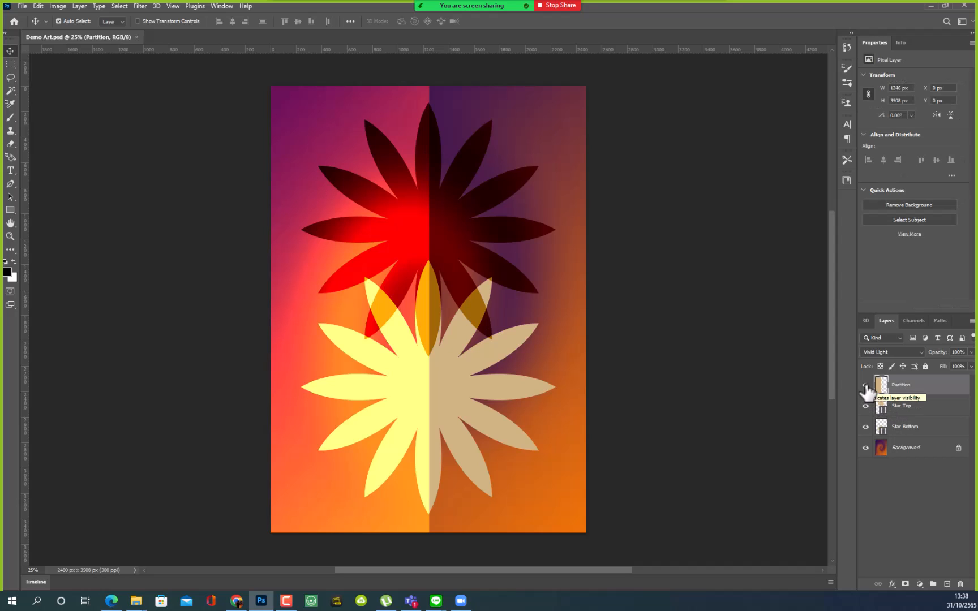
alt+click(865, 385)
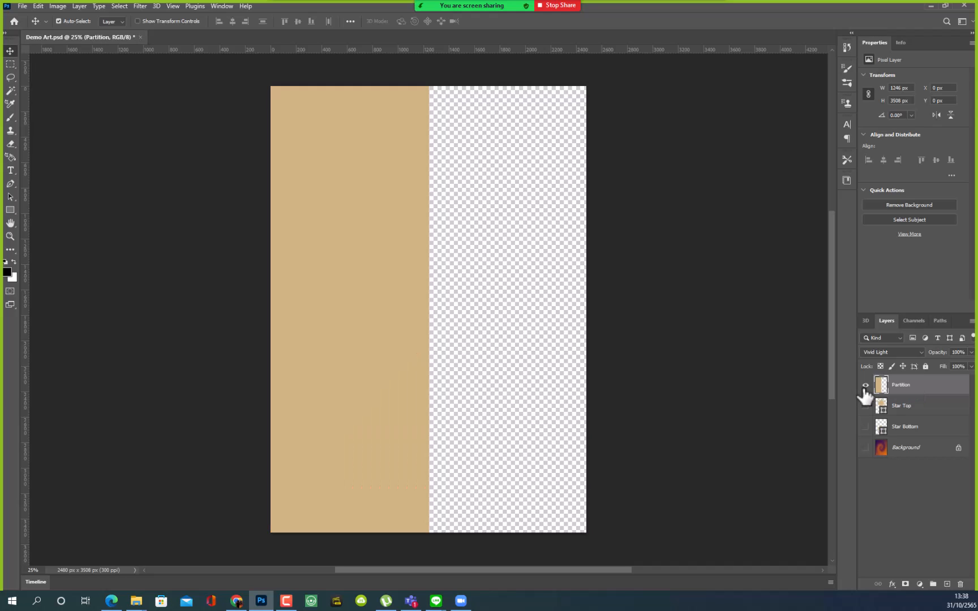
alt+click(866, 386)
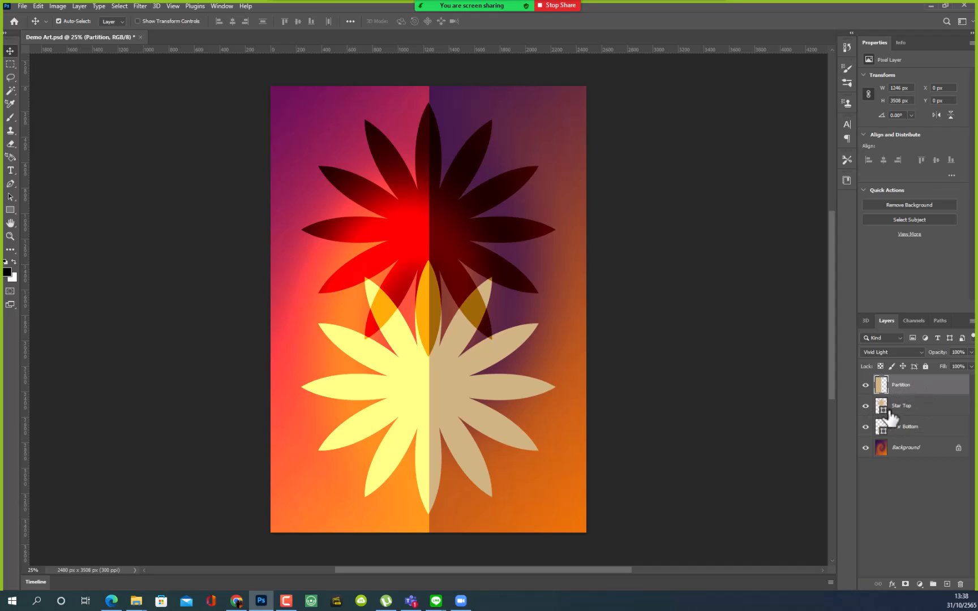
- Toggle the Star Top layer's visibility off and on to examine what it contributes to the artwork
click(865, 406)
click(865, 405)
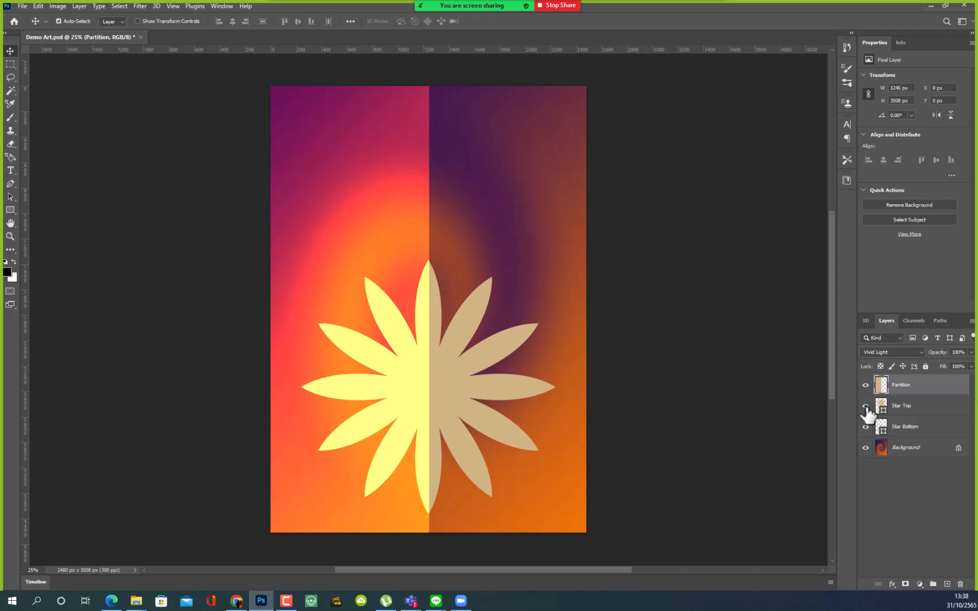
click(865, 405)
click(866, 406)
click(865, 406)
click(865, 406)
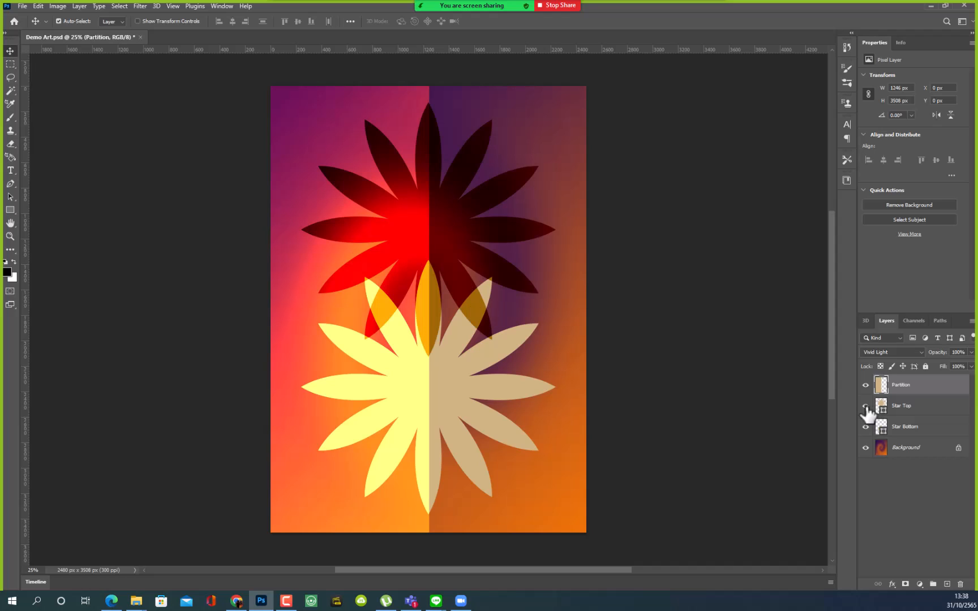
- Select the Star Bottom layer and toggle its visibility off and on to examine its part of the artwork
click(913, 431)
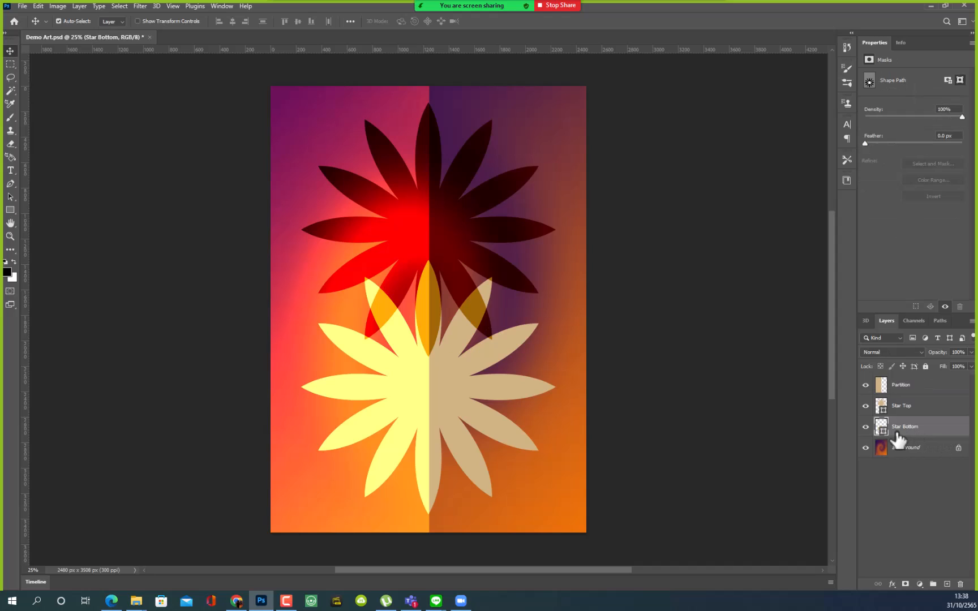
click(866, 427)
click(866, 427)
click(866, 427)
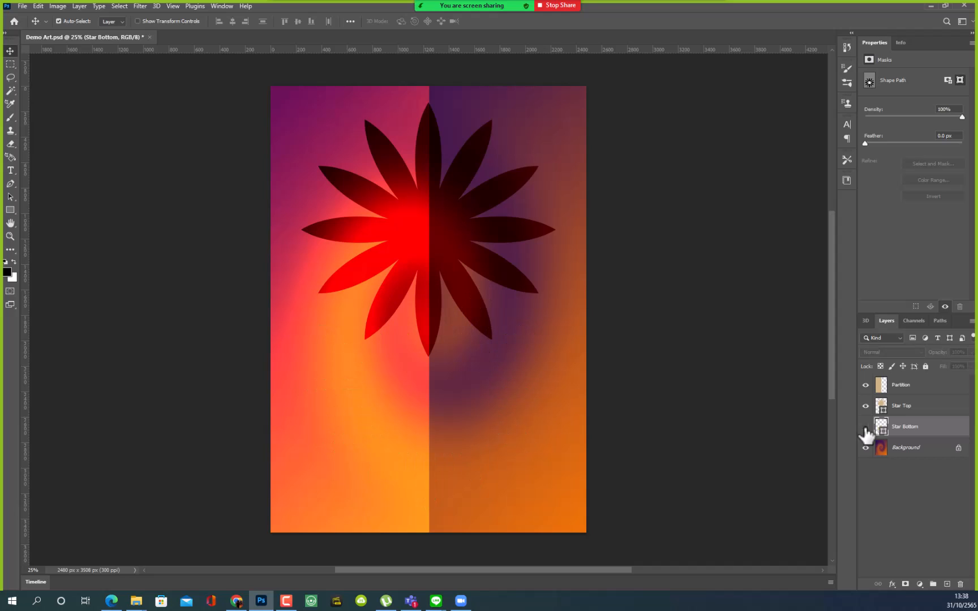
click(866, 427)
click(866, 427)
click(866, 426)
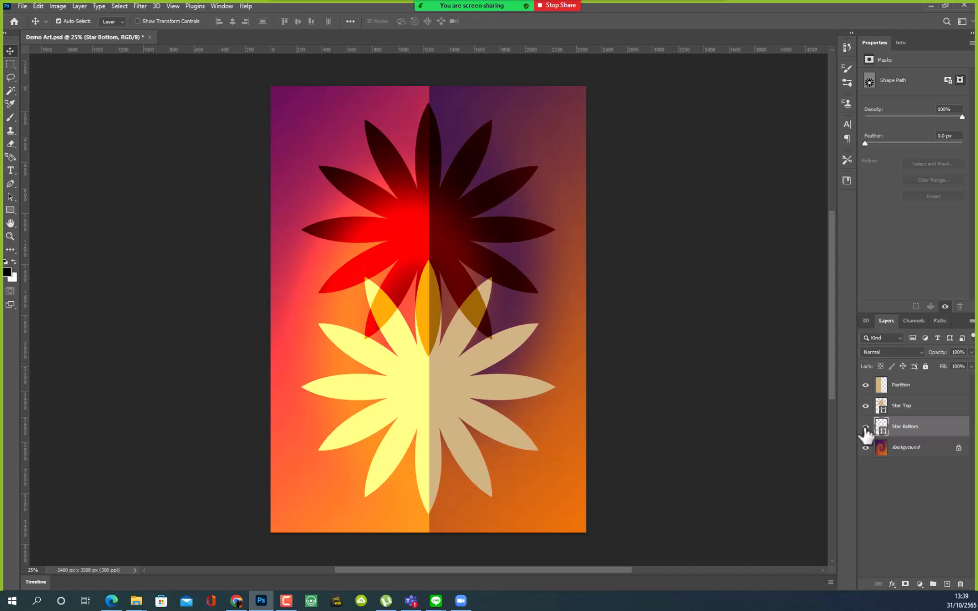
click(866, 427)
click(866, 427)
- Show the Background layer alone to inspect its gradient, and bring all the other layers back into view
alt+click(865, 447)
alt+click(866, 448)
alt+click(865, 448)
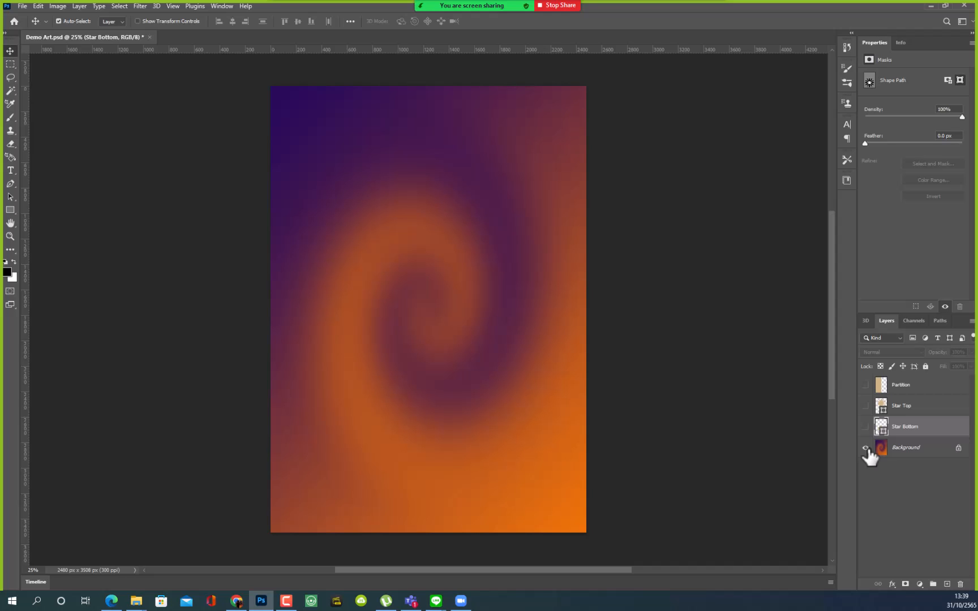
alt+click(865, 447)
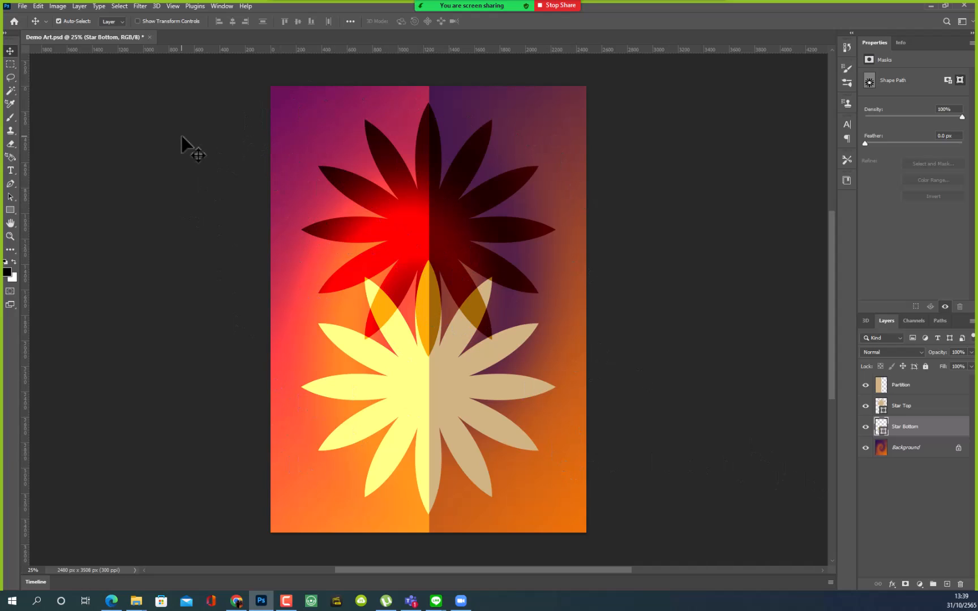
- Check the document's pixel dimensions and resolution in the Image Size dialog and close it without changes
click(57, 6)
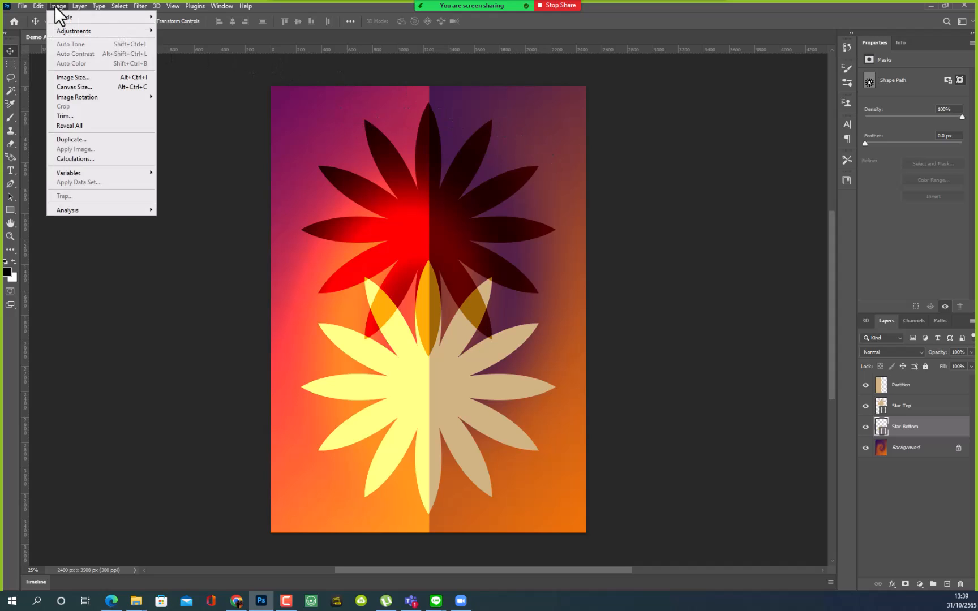
click(69, 74)
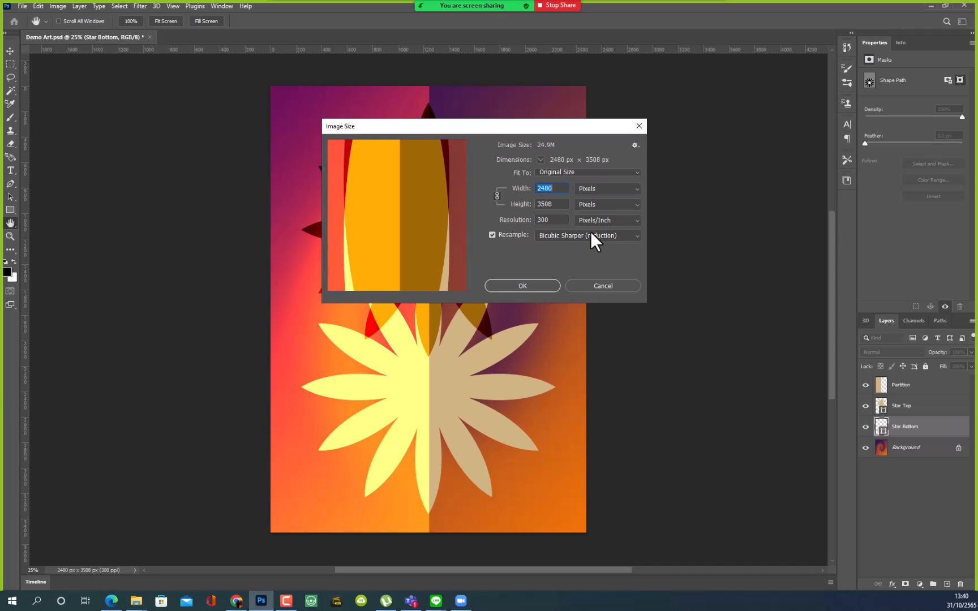
click(594, 285)
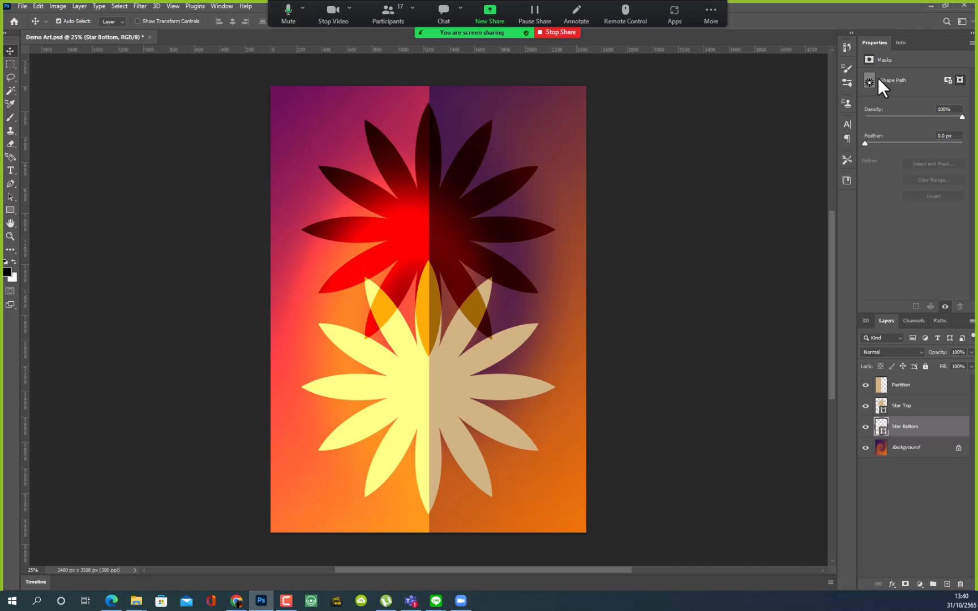
- Quit Photoshop without saving Demo Art.psd, and launch Adobe After Effects 2022 from a Windows search
click(962, 6)
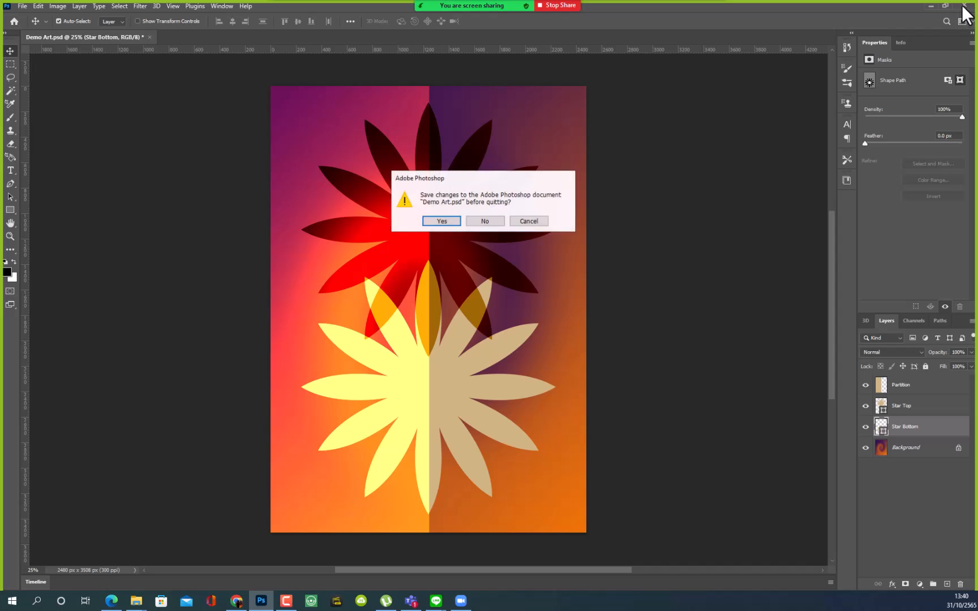
click(484, 221)
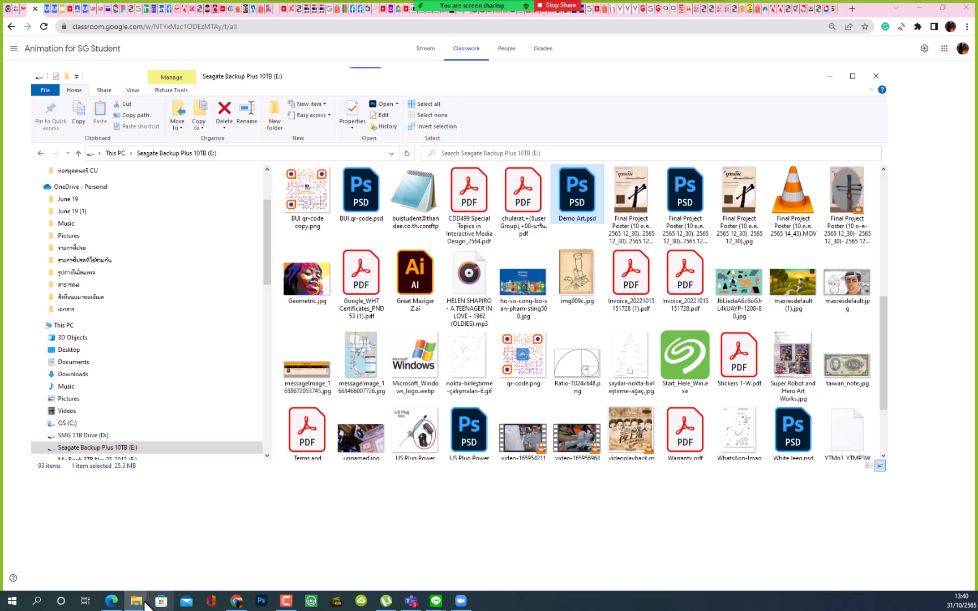
click(37, 602)
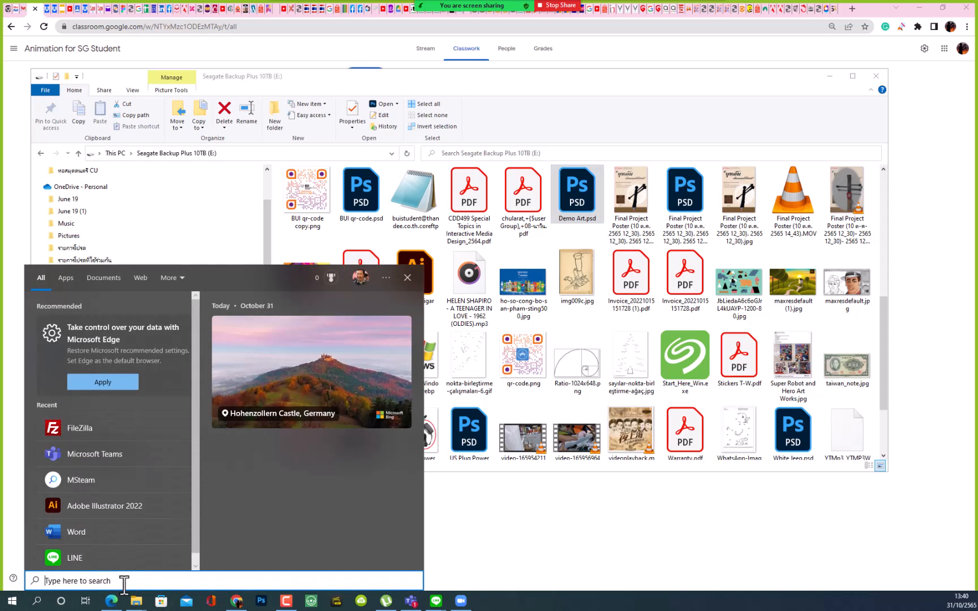
text(Adi)
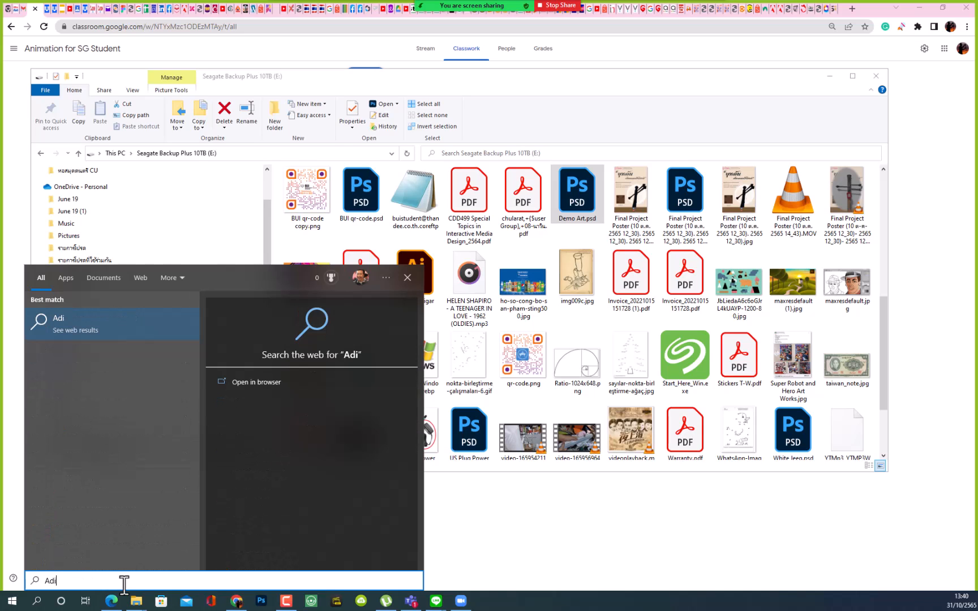
key(BackSpace)
text(obe )
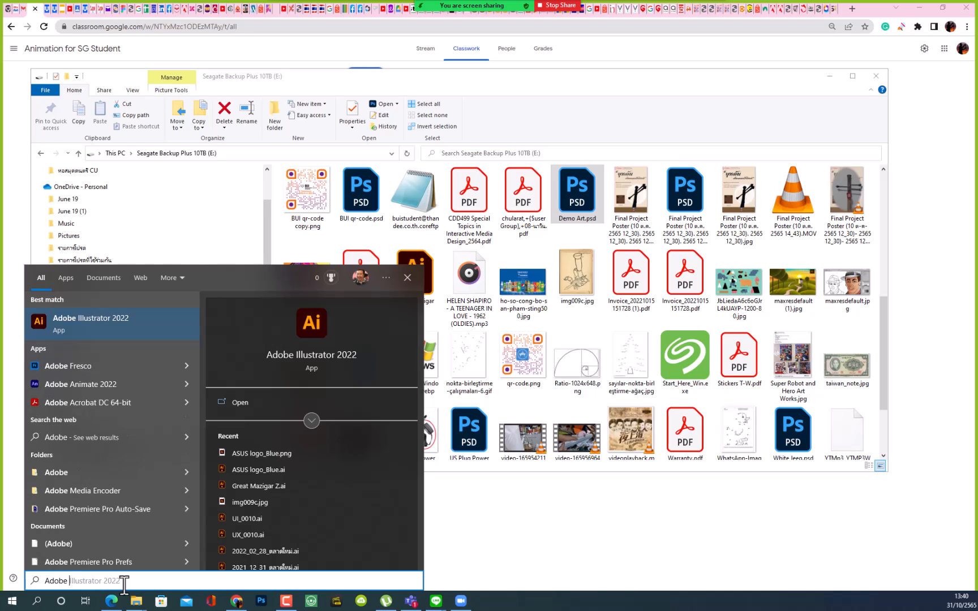
text(Af)
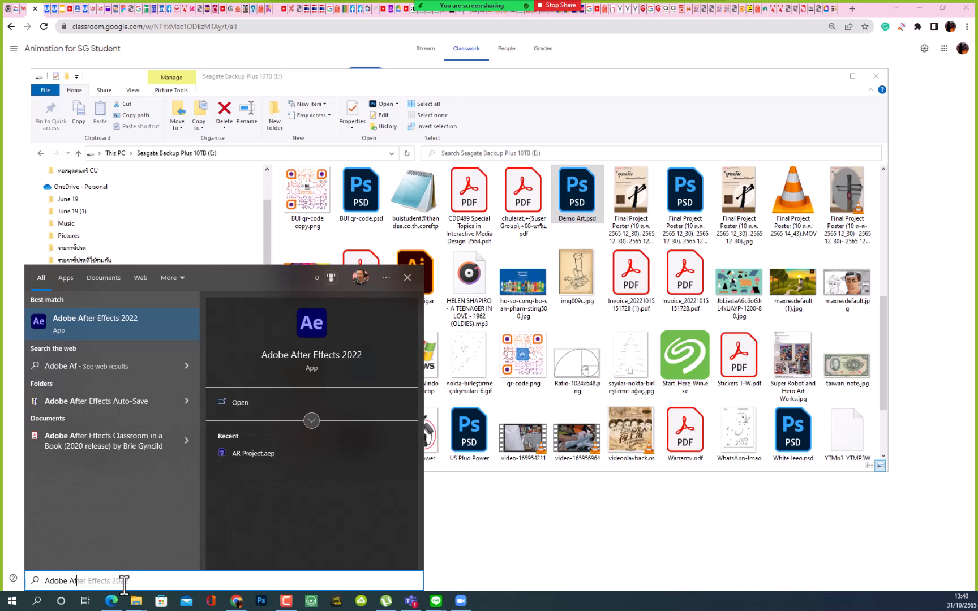
click(140, 314)
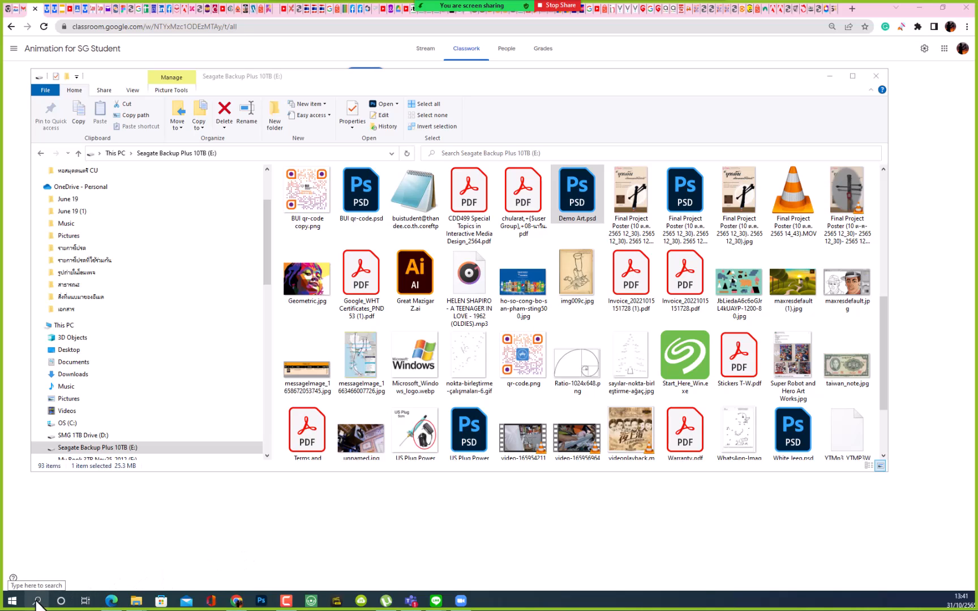
- Bring the After Effects window to the front and maximize it
click(36, 601)
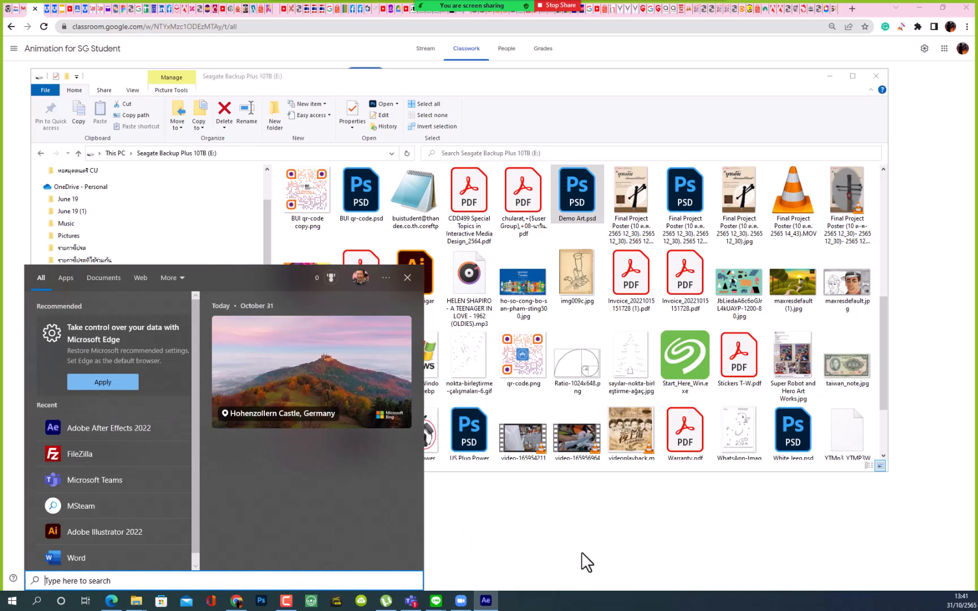
click(485, 601)
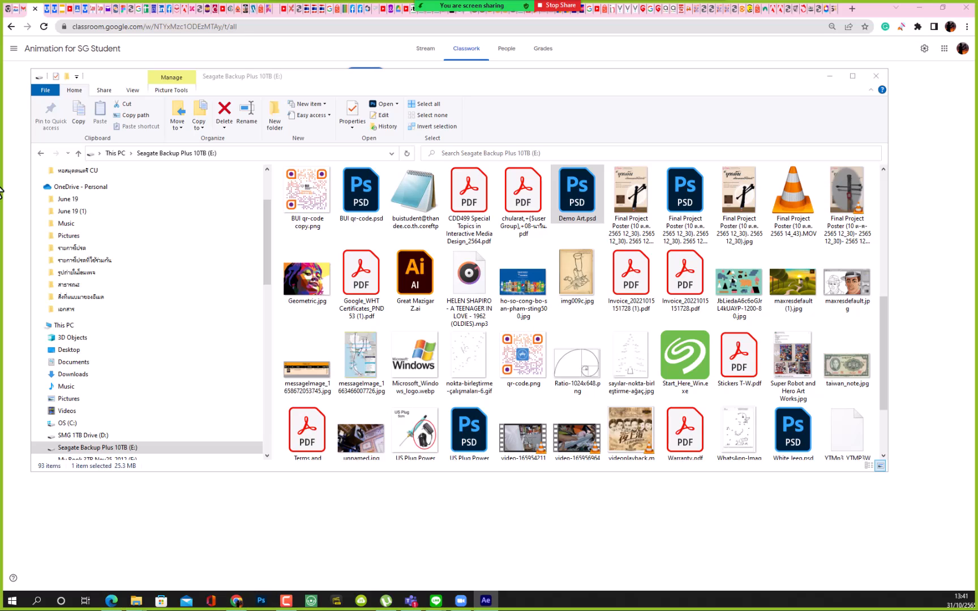
key(alt+Tab)
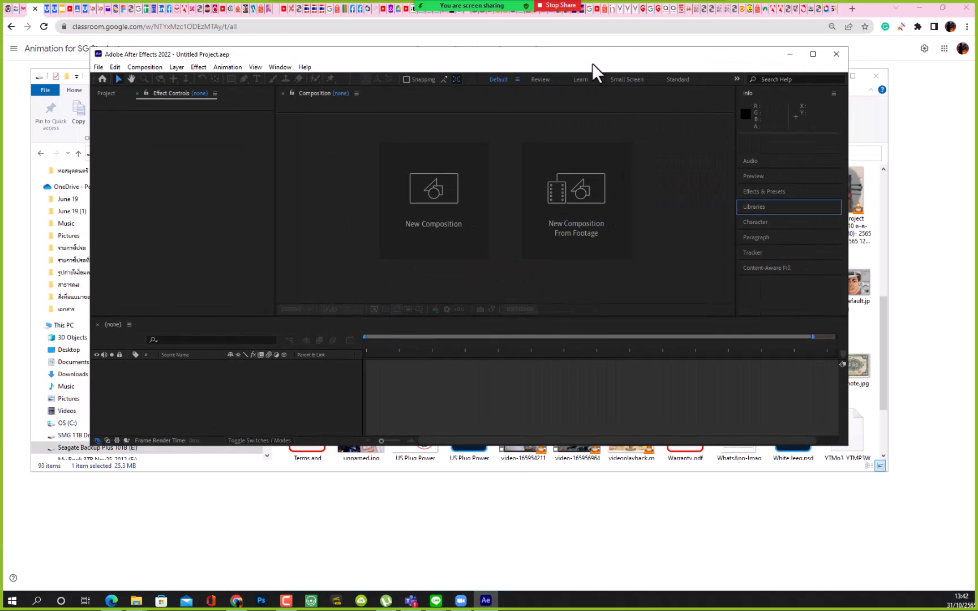
click(810, 54)
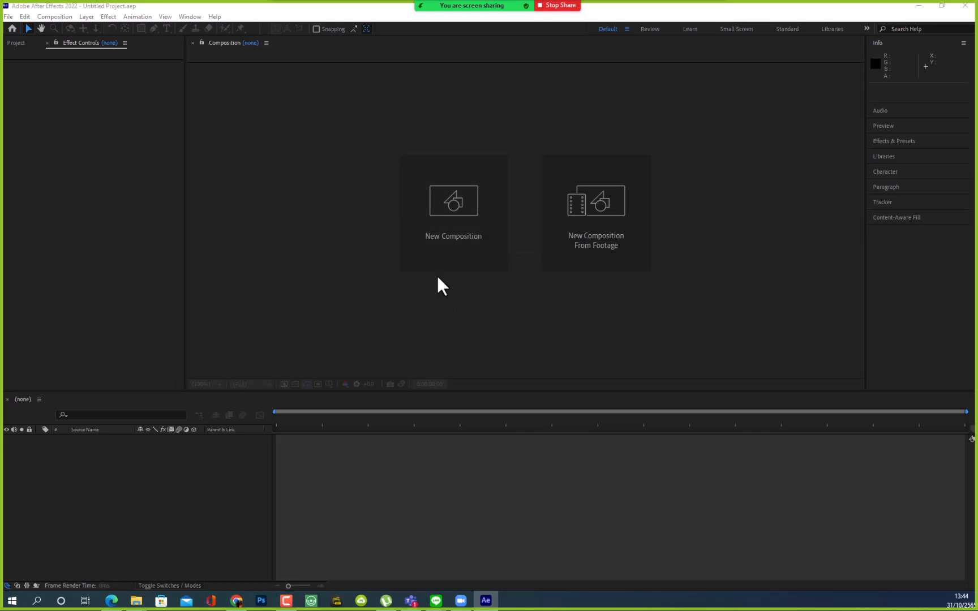
- Start a new composition with the HDTV 1080 25 preset and a duration of 0:00:03:00
click(450, 205)
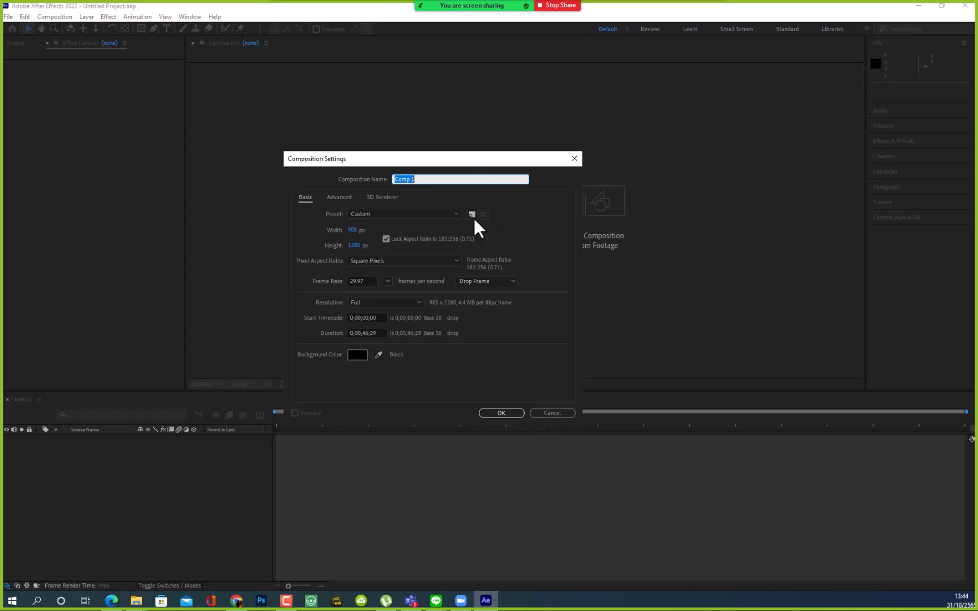
click(421, 214)
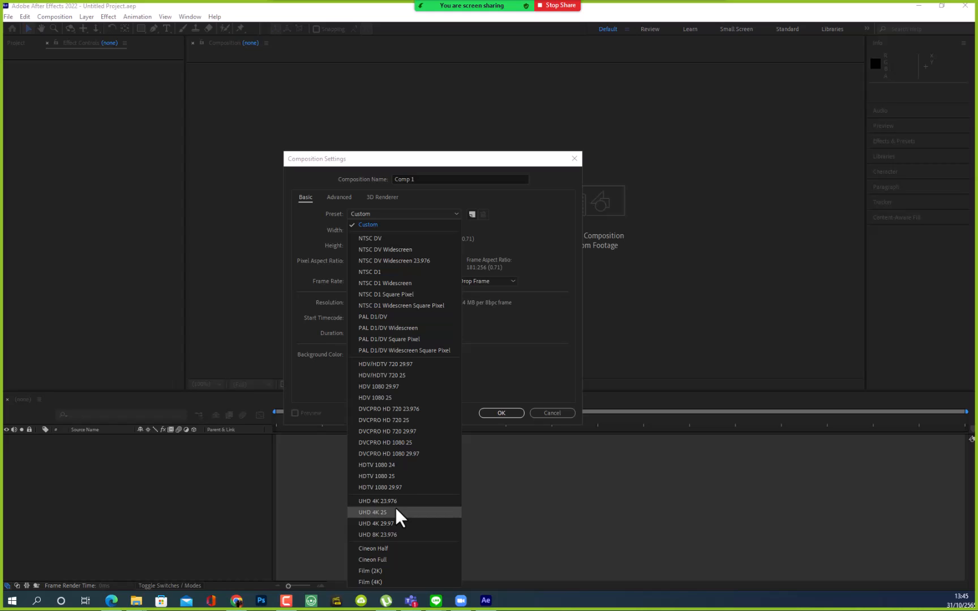
click(383, 474)
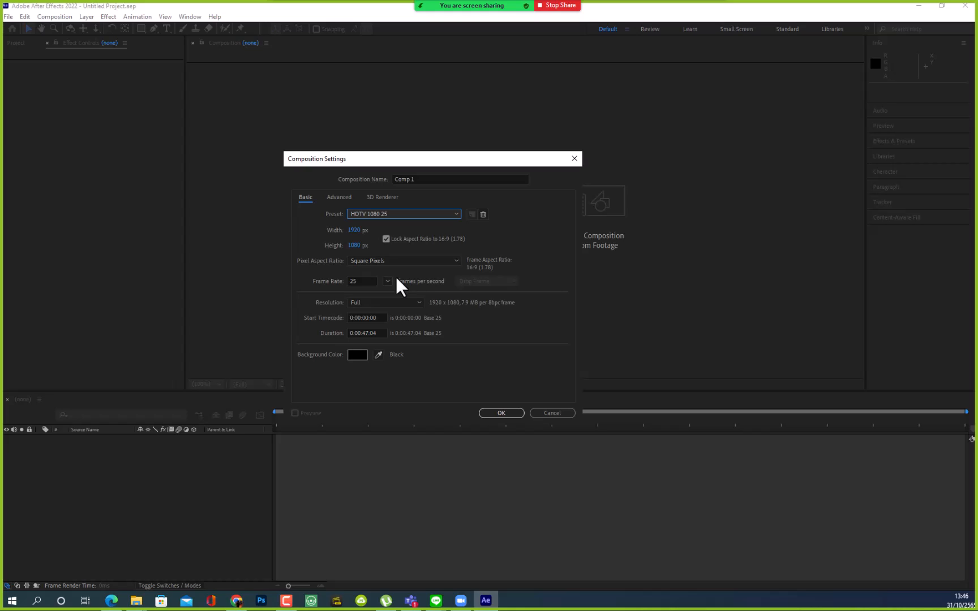
click(358, 333)
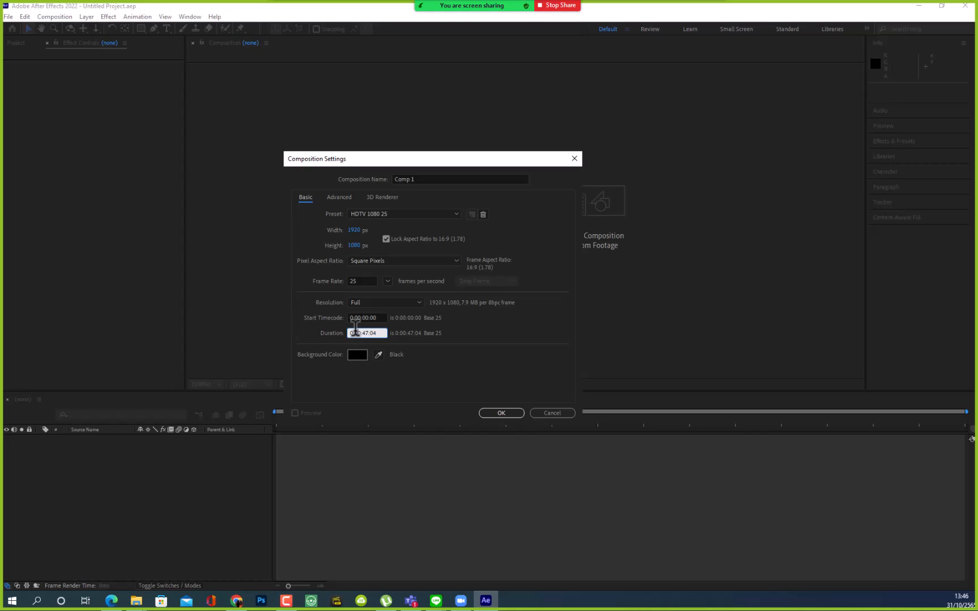
drag(368, 333, 361, 333)
text(03:0)
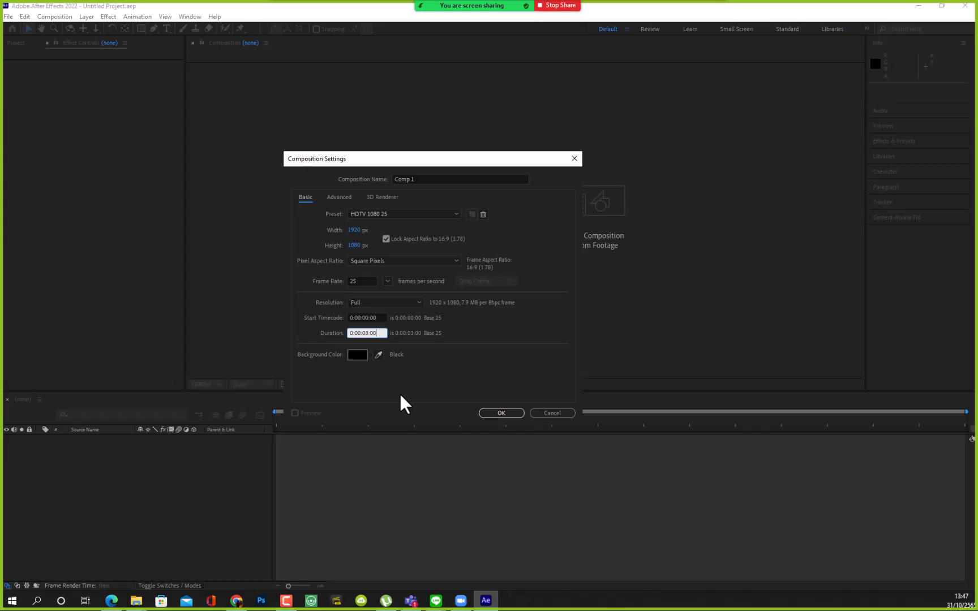
- Set the composition's background color to gray 777777 and create the composition
click(359, 355)
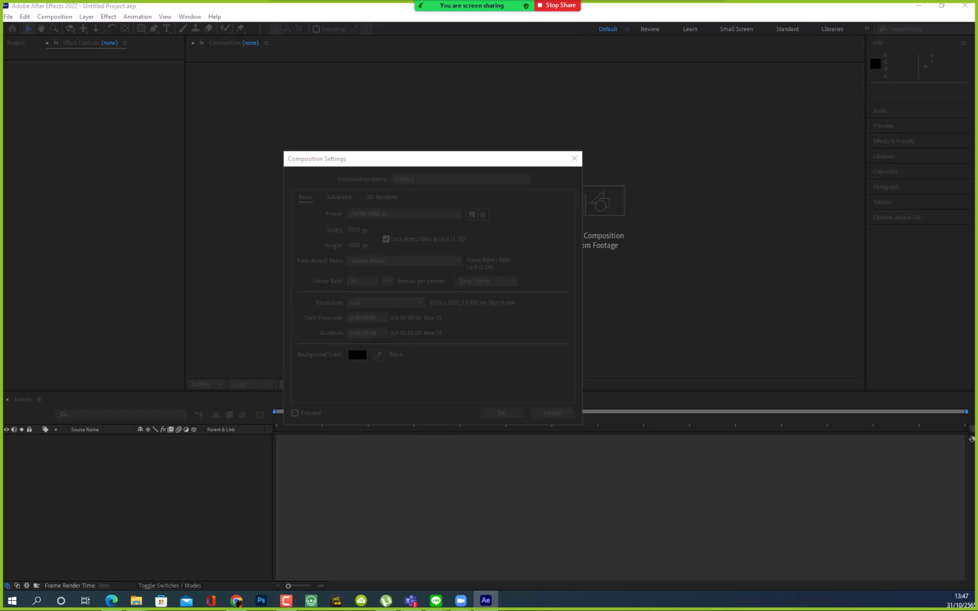
drag(1, 116, 483, 192)
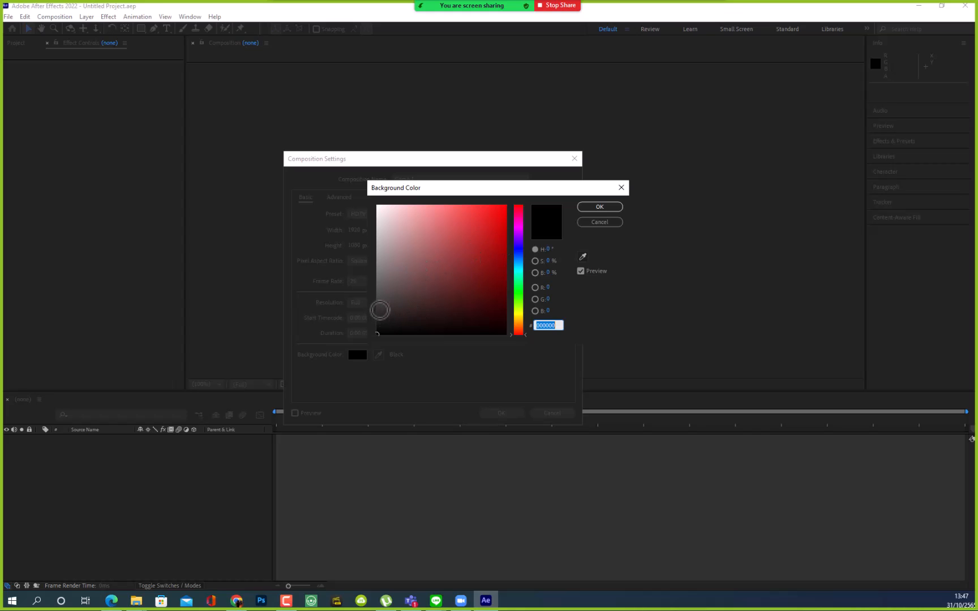
click(378, 311)
click(378, 301)
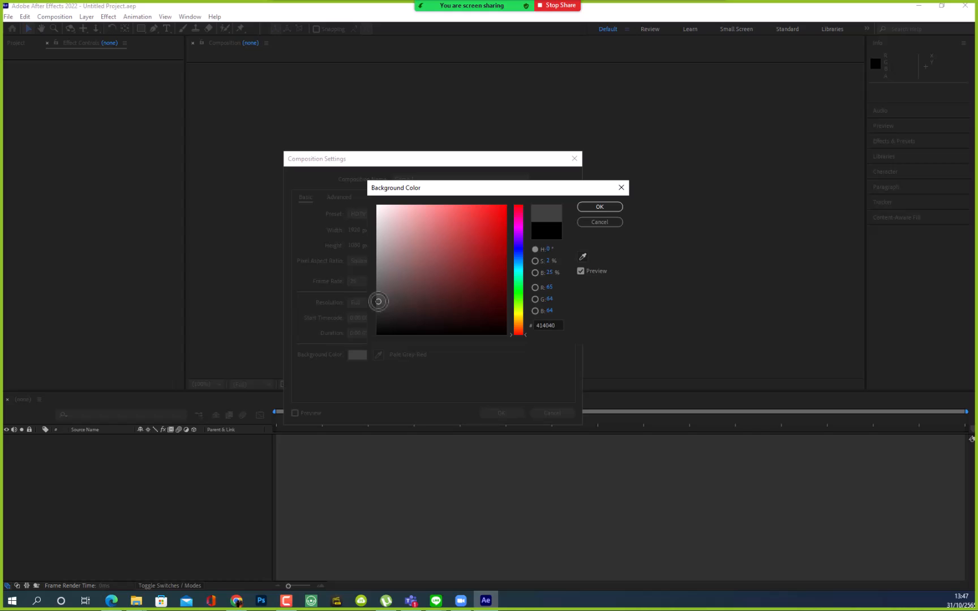
click(383, 288)
click(376, 274)
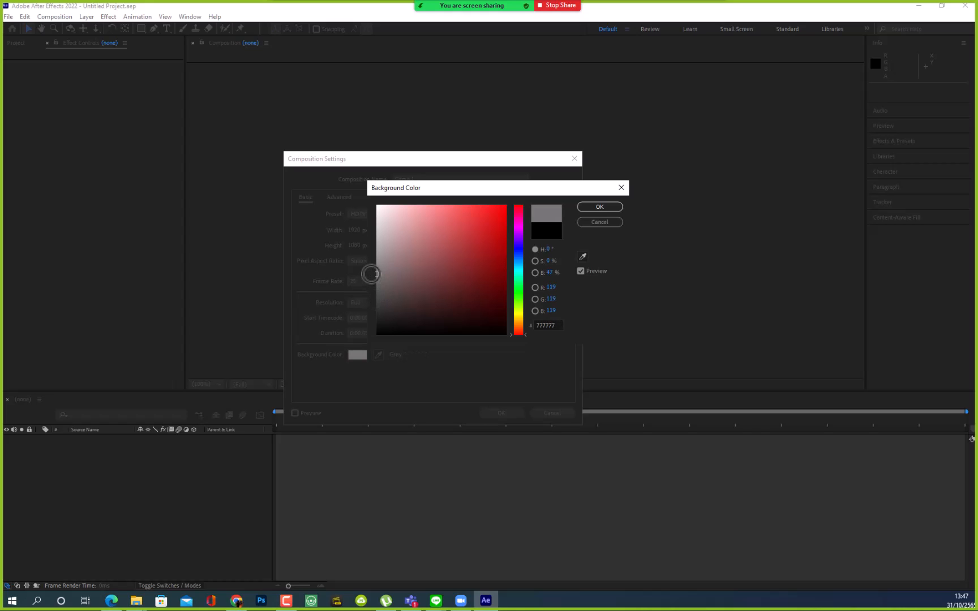
click(595, 205)
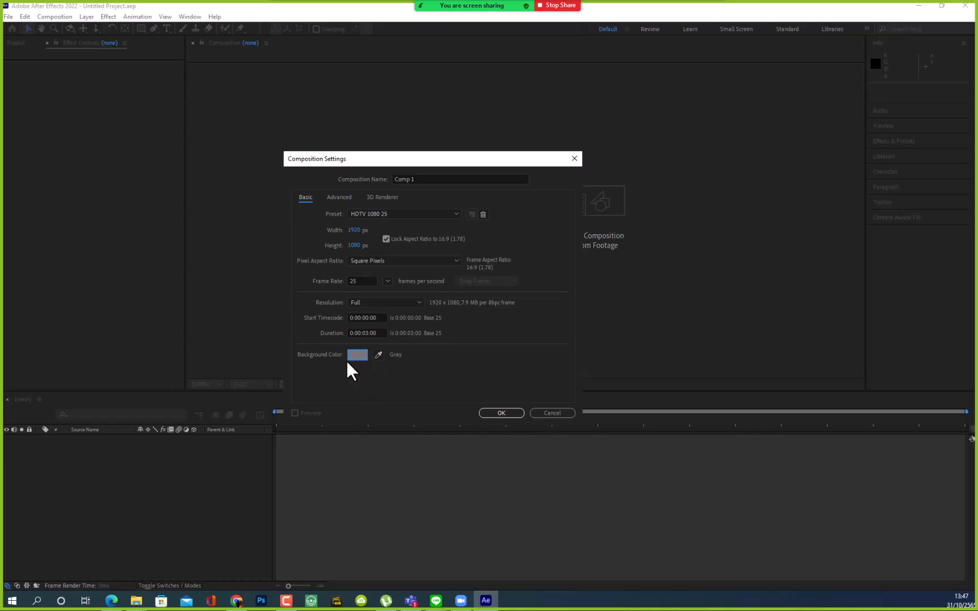
click(504, 414)
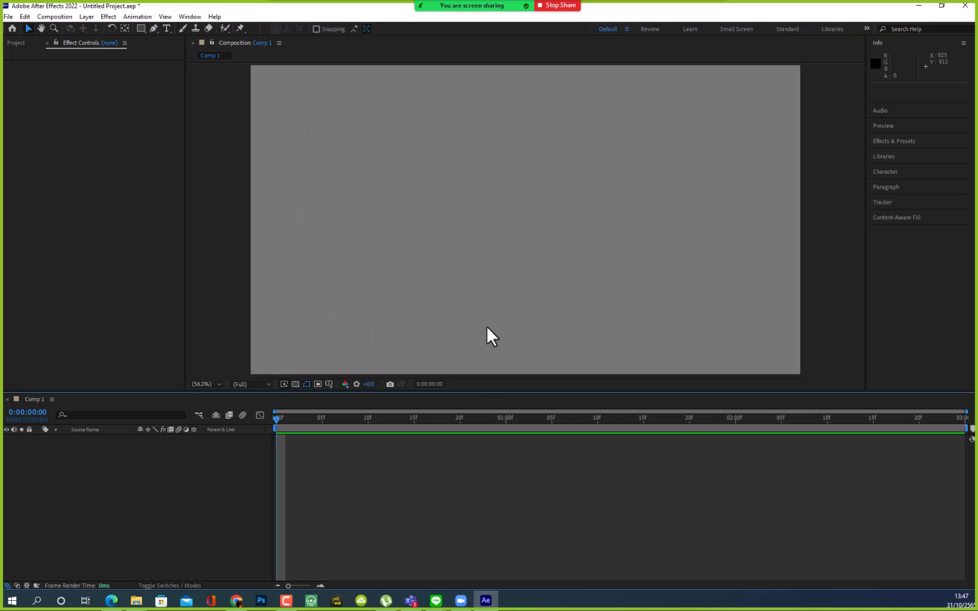
- Show the Title/Action Safe guides over the composition view
click(328, 383)
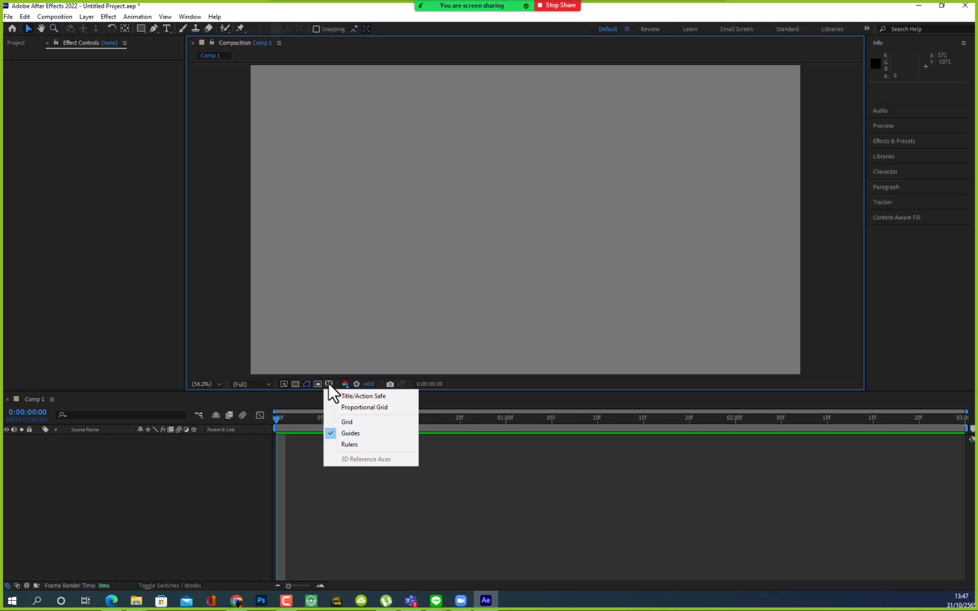
click(348, 396)
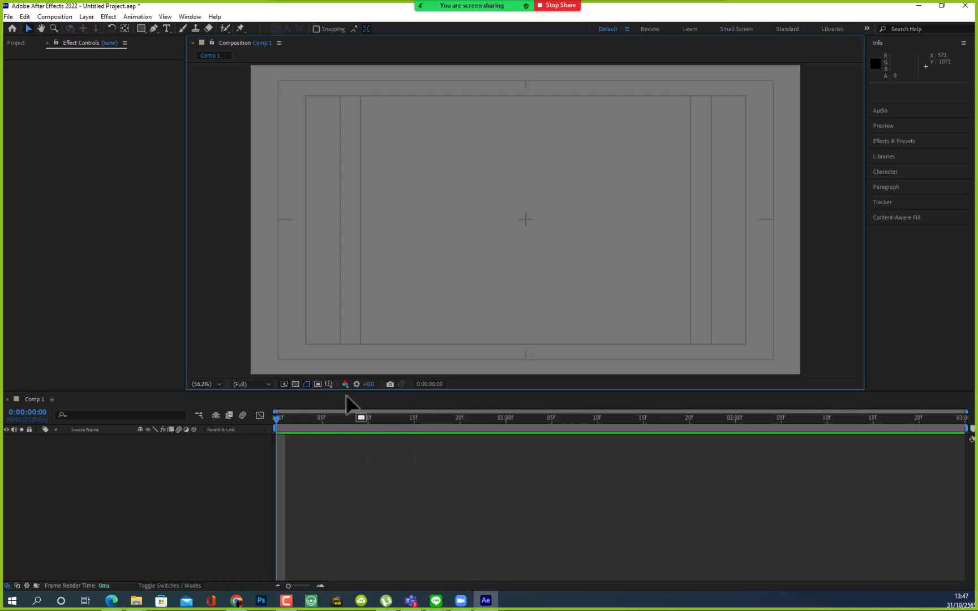
click(329, 383)
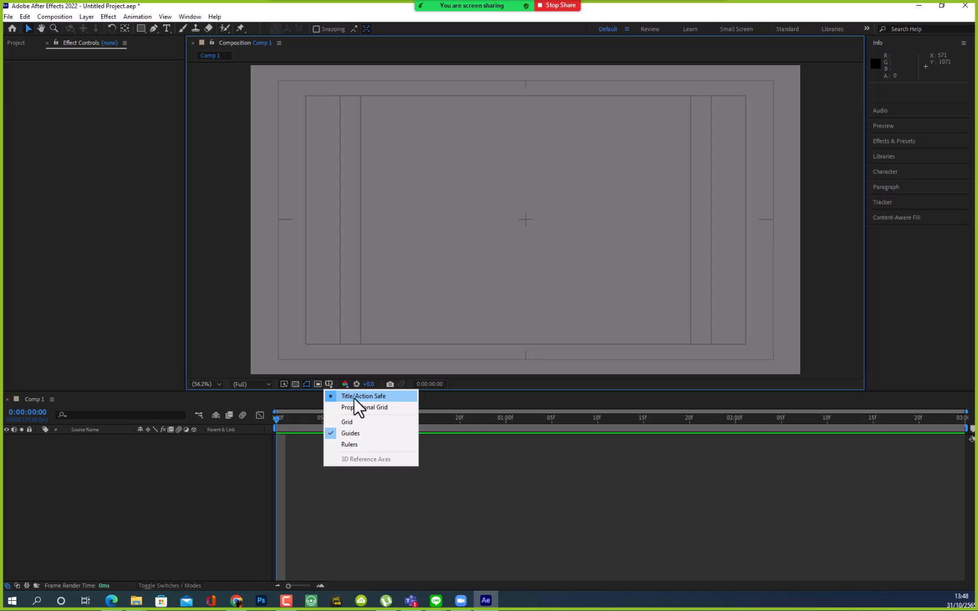
click(323, 78)
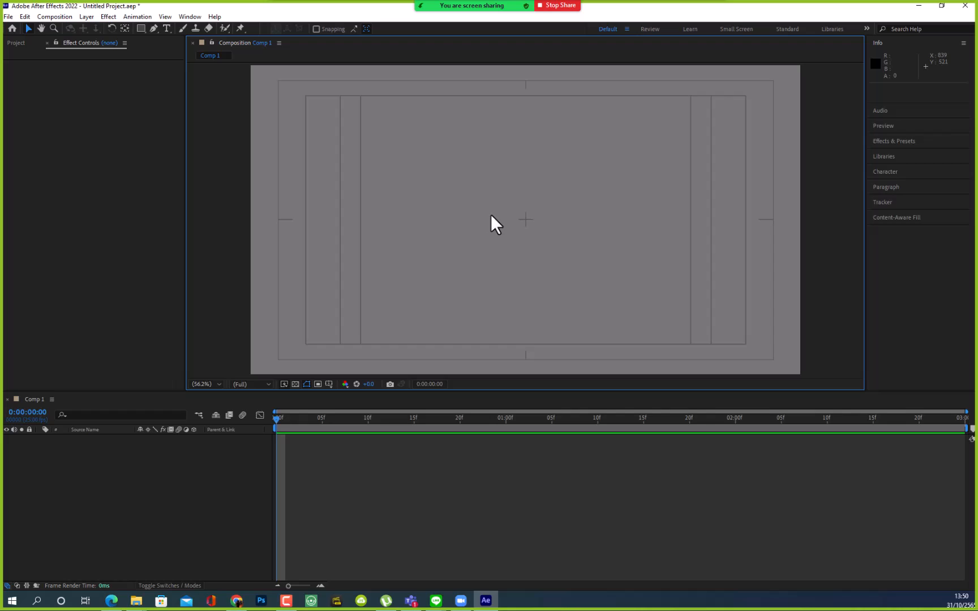
- Draw a red five-pointed star with the Star tool in the upper-left area of the composition frame
key(h)
key(v)
click(144, 29)
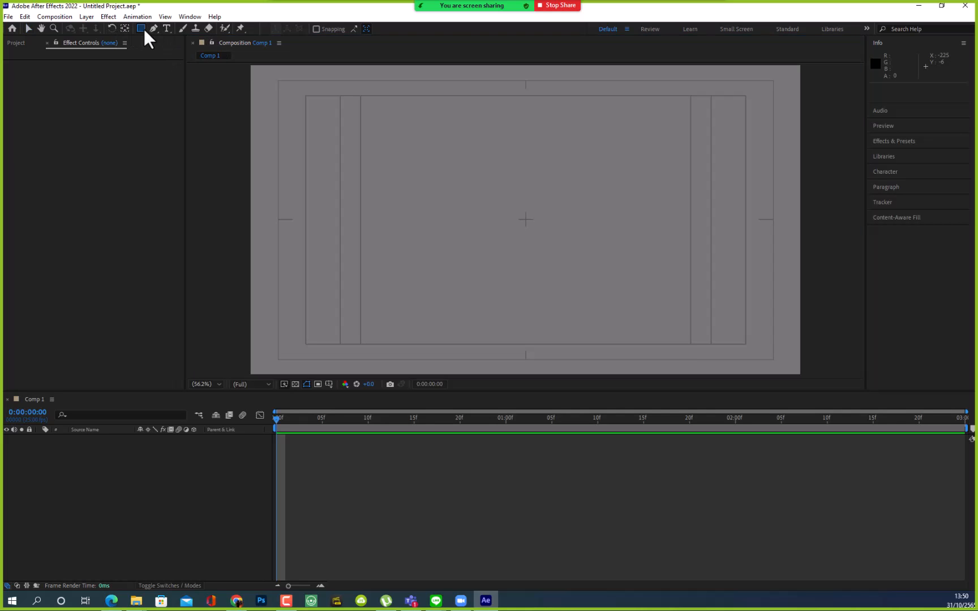
click(163, 73)
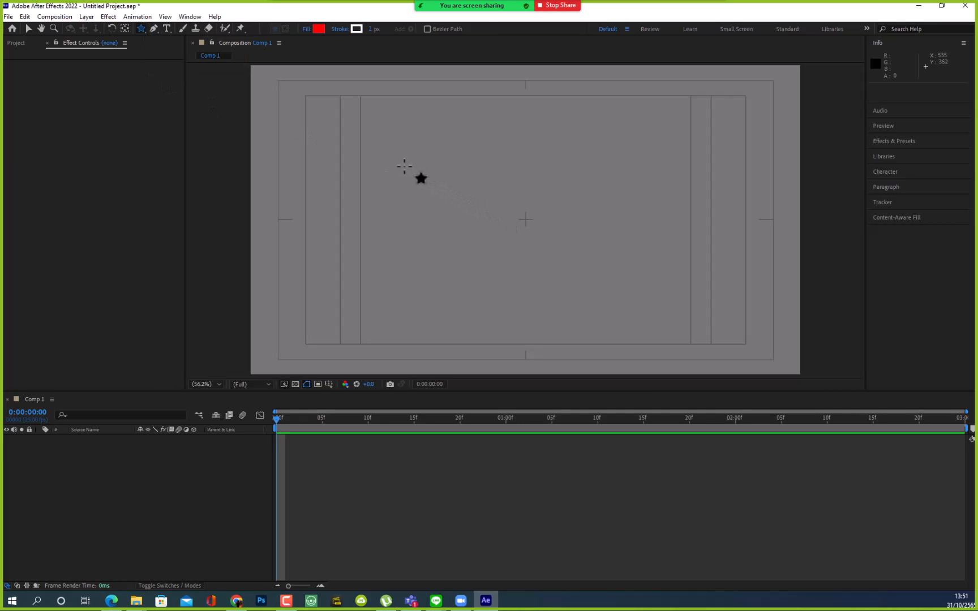
drag(404, 166, 443, 197)
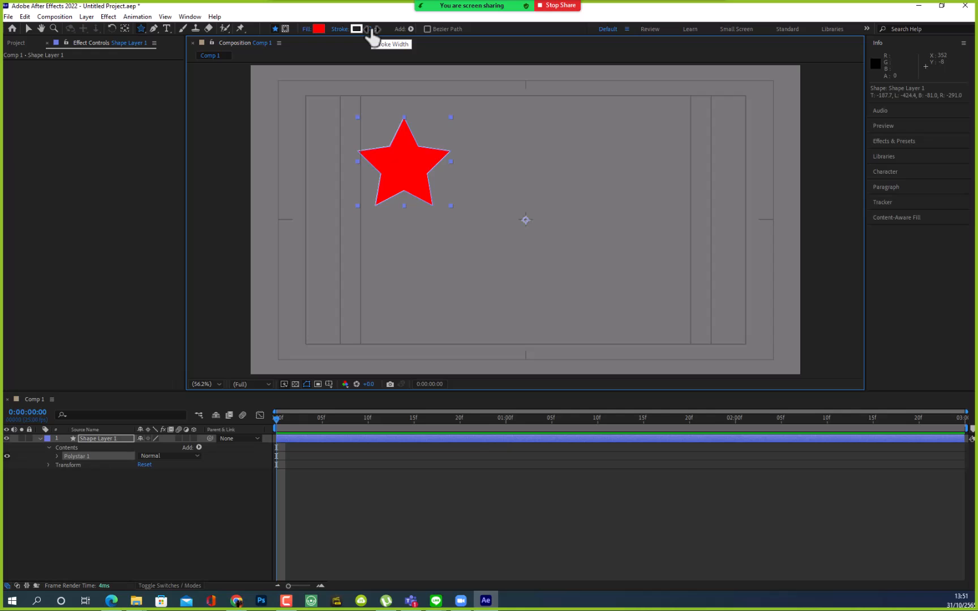
- Set the star's stroke width to 10 px
mouse_move(372, 34)
mouse_down()
mouse_move(390, 29)
mouse_move(379, 29)
mouse_up()
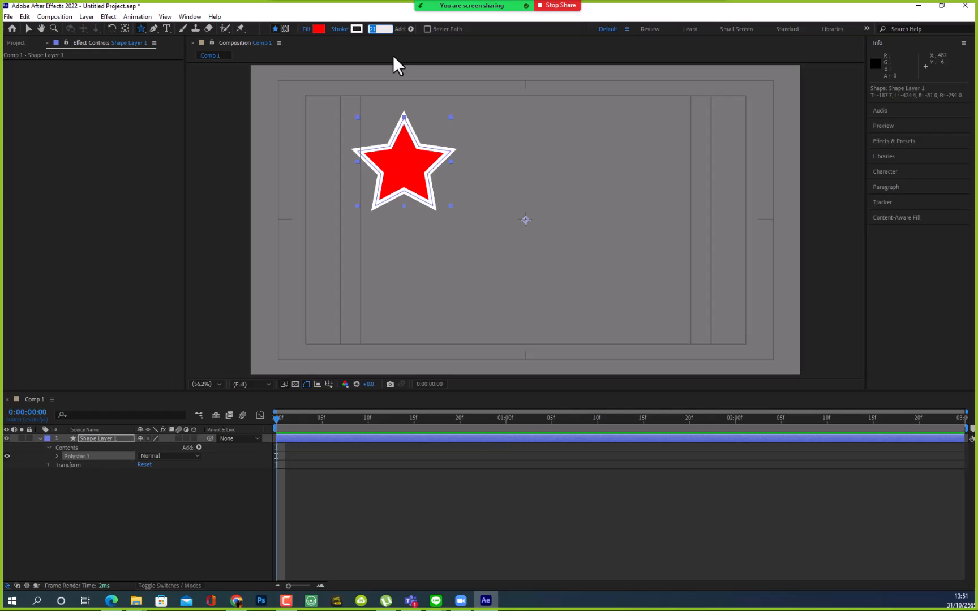
text(10)
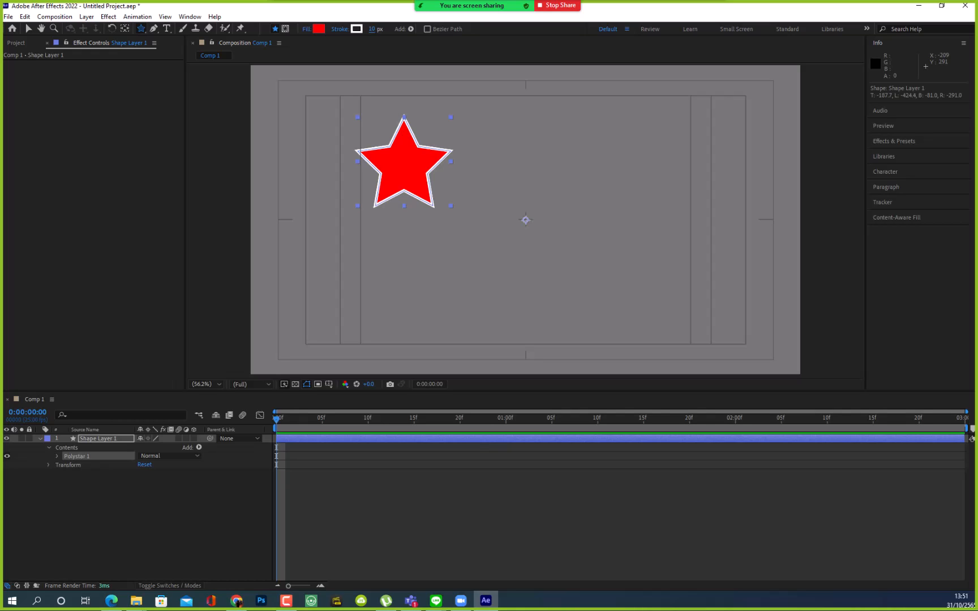
key(alt+Tab)
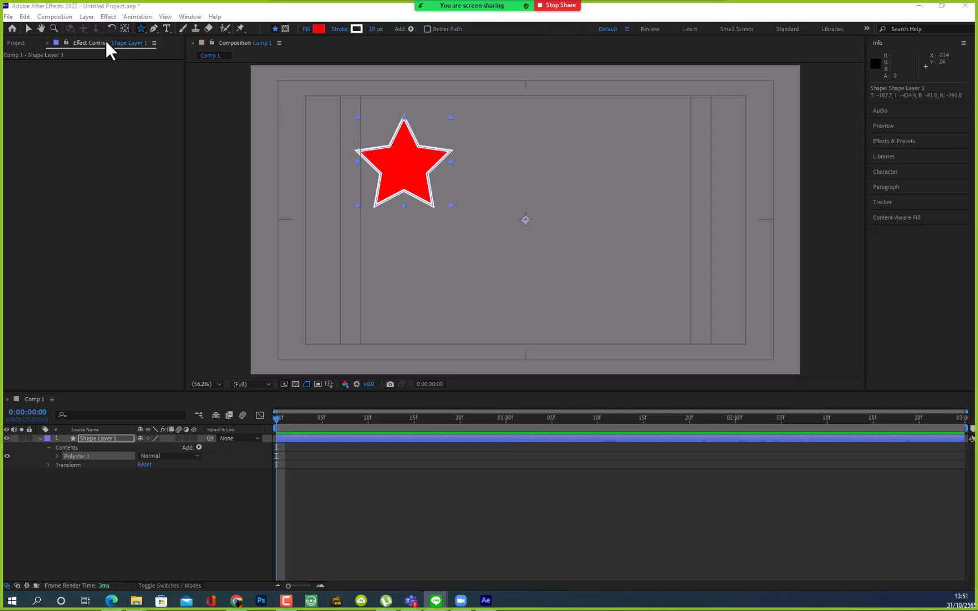
- Select the star's shape layer with the Selection tool and move the current time to 0:00:02:04
click(29, 28)
click(381, 258)
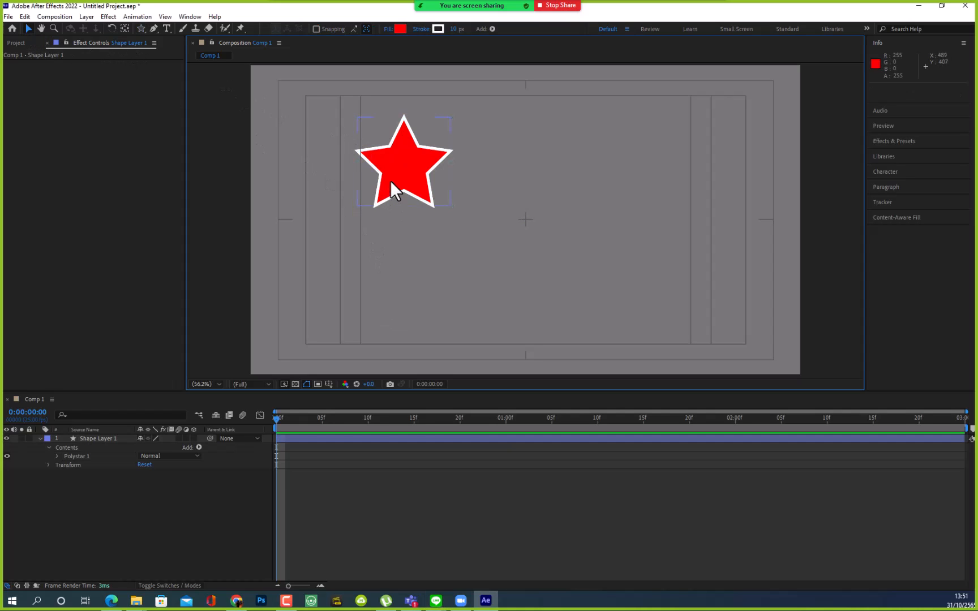
click(393, 183)
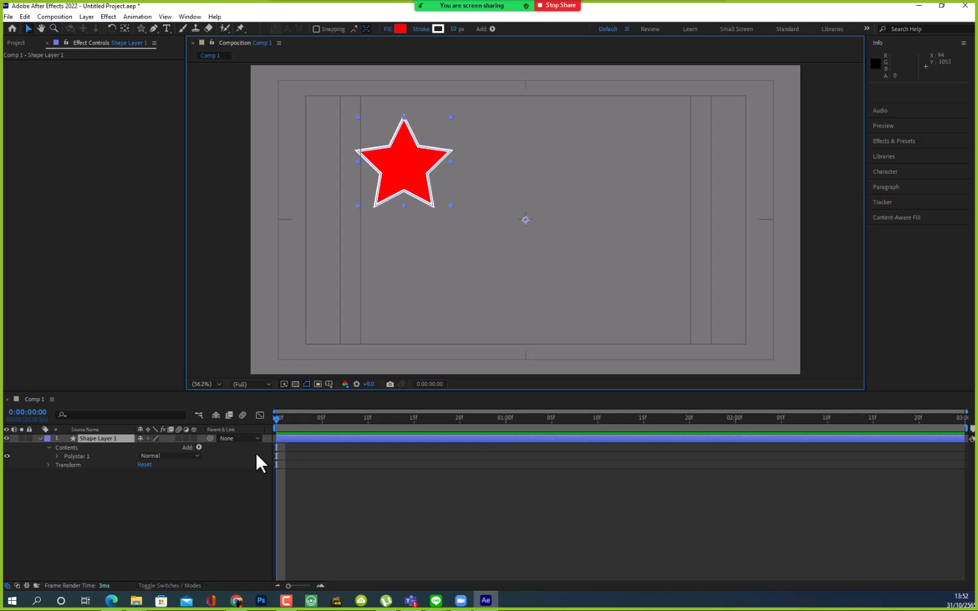
drag(276, 417, 772, 413)
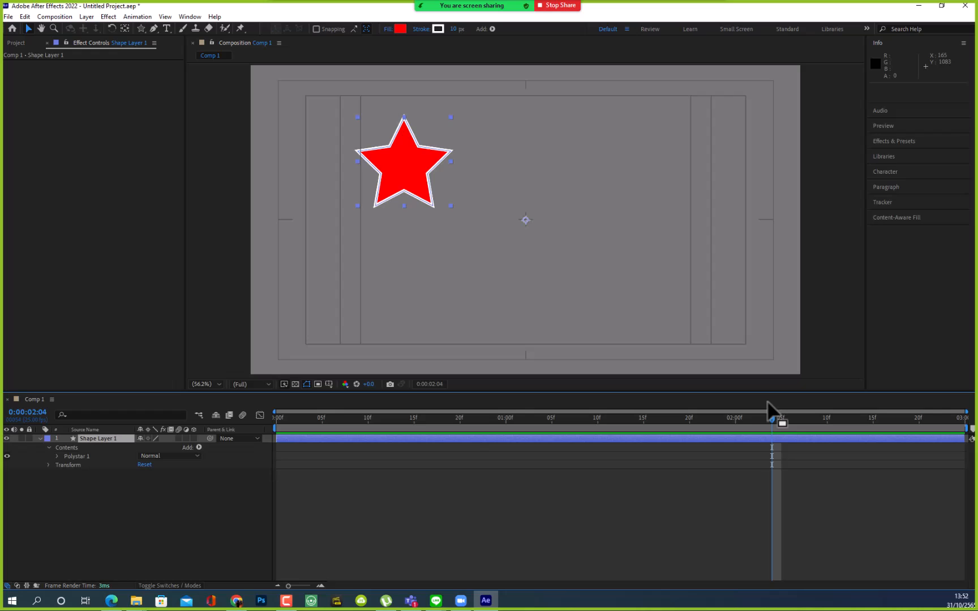
- Scrub the current time through the composition to its last frame and return it to 0:00:00:00
drag(771, 422, 335, 430)
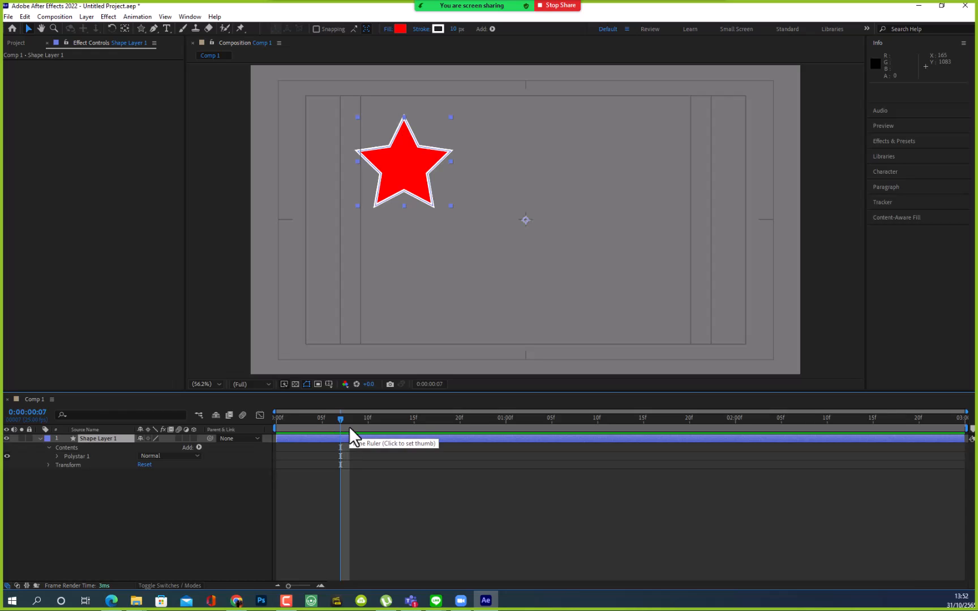
drag(339, 418, 259, 419)
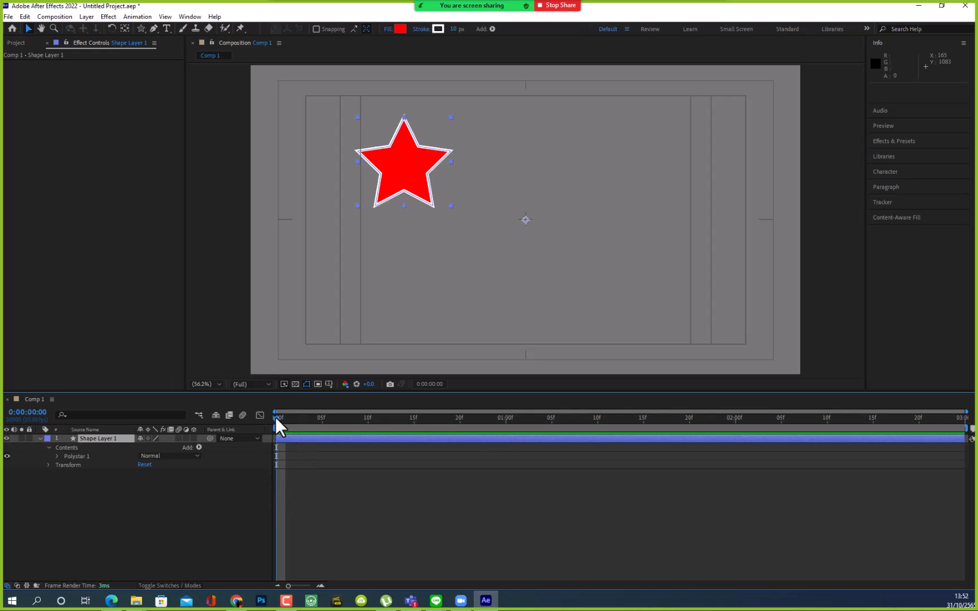
drag(275, 416, 969, 419)
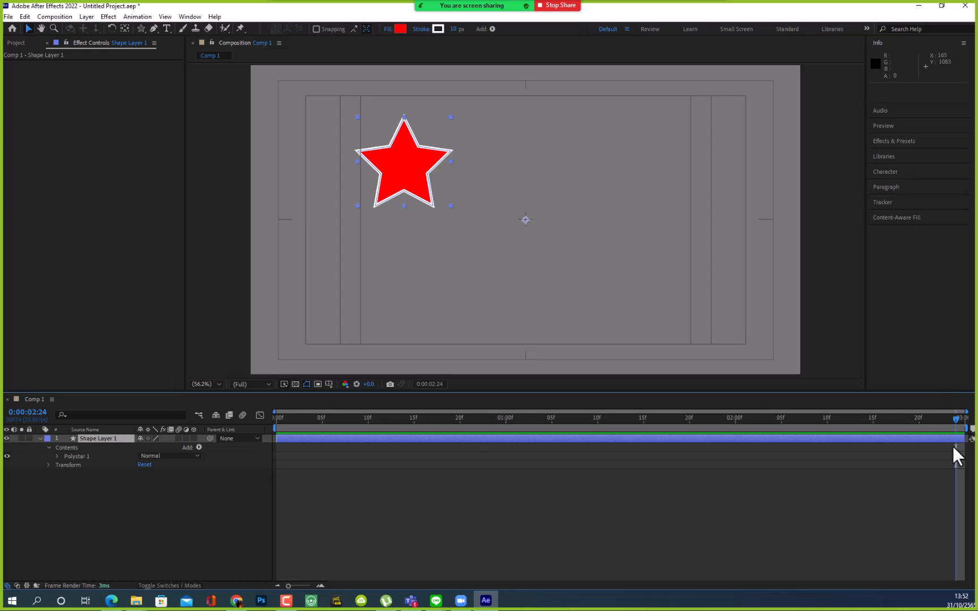
drag(958, 422, 144, 444)
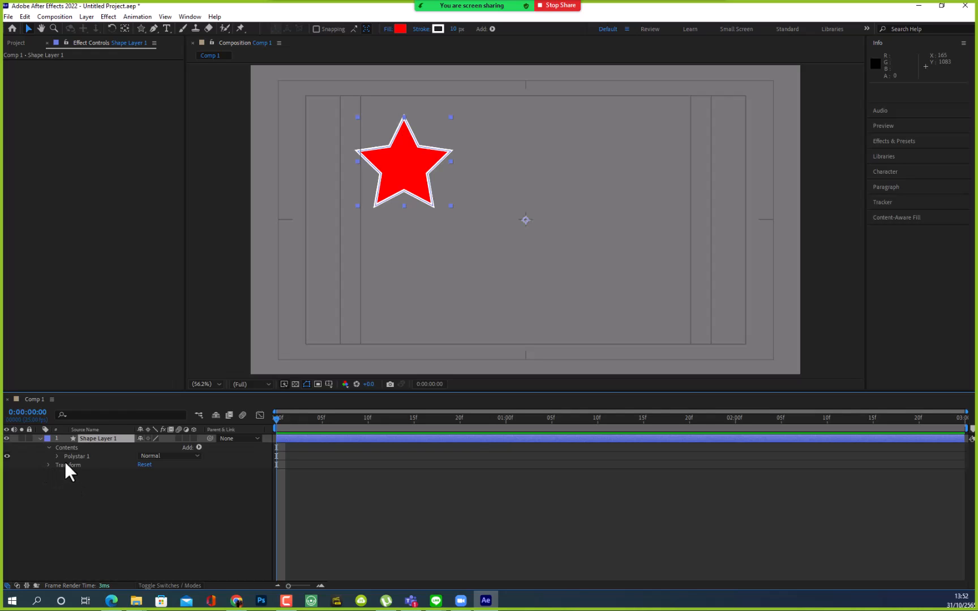
- Select the star's shape layer, collapse its Contents group and expand its Transform properties
click(93, 470)
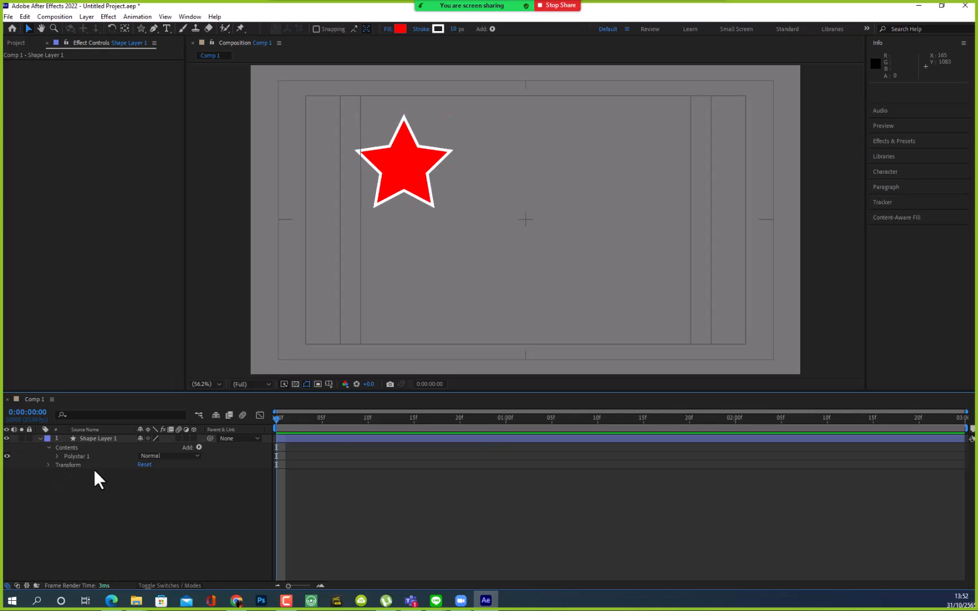
click(407, 173)
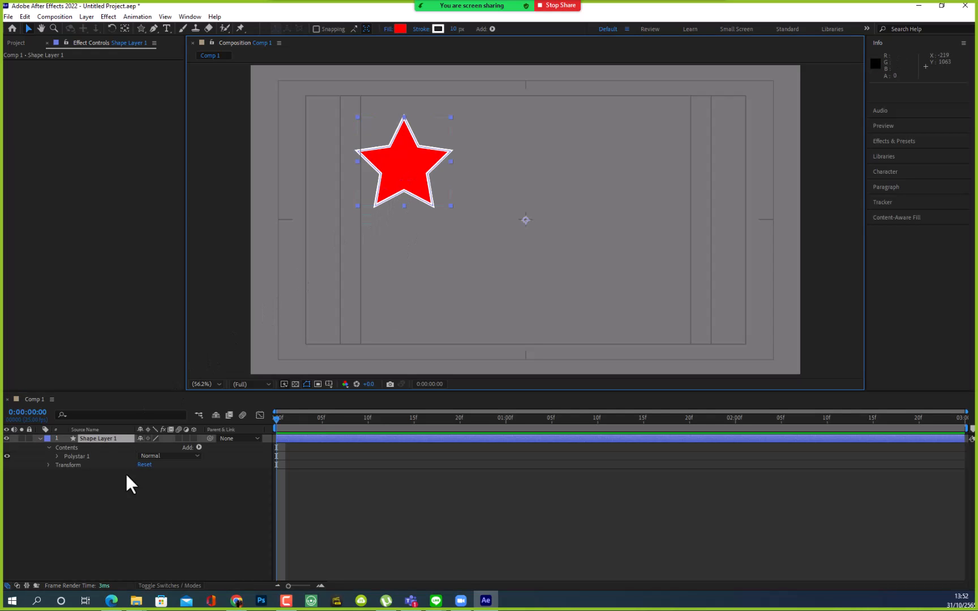
click(124, 493)
click(98, 437)
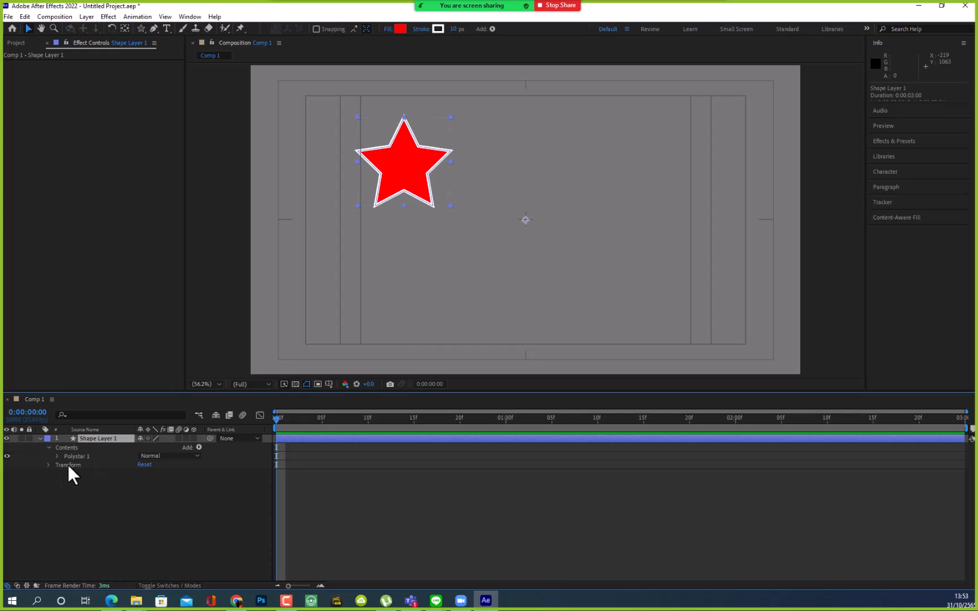
click(40, 438)
click(39, 438)
click(39, 438)
click(39, 438)
click(48, 448)
click(48, 456)
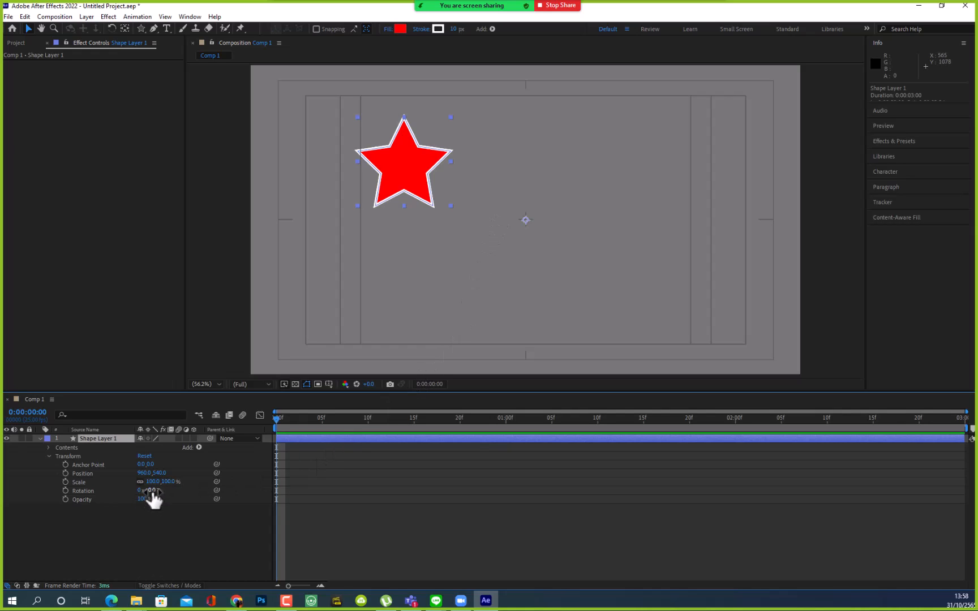
- Try rotating the star around its off-centre anchor point and undo the rotation
drag(151, 493, 124, 512)
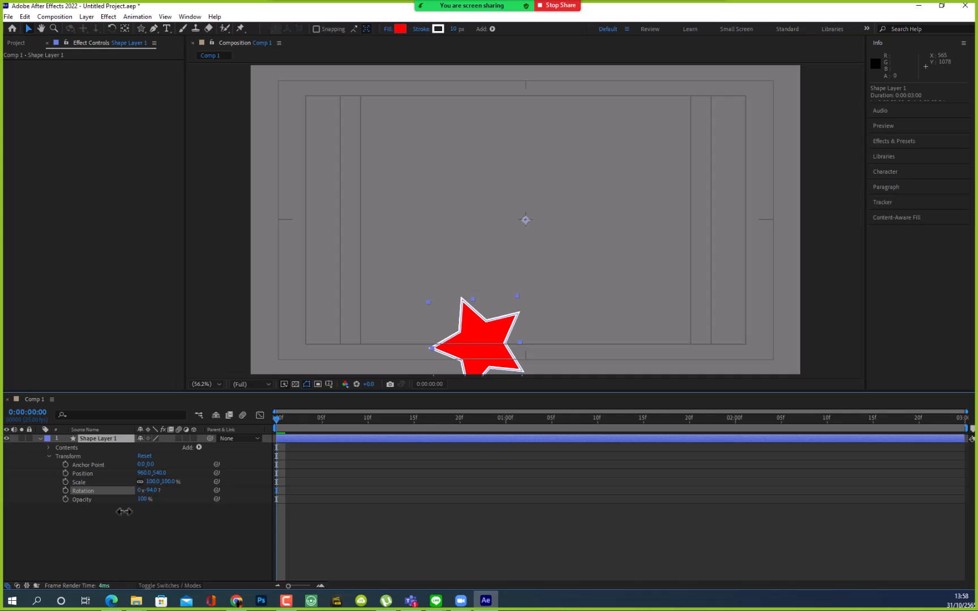
drag(124, 512, 166, 504)
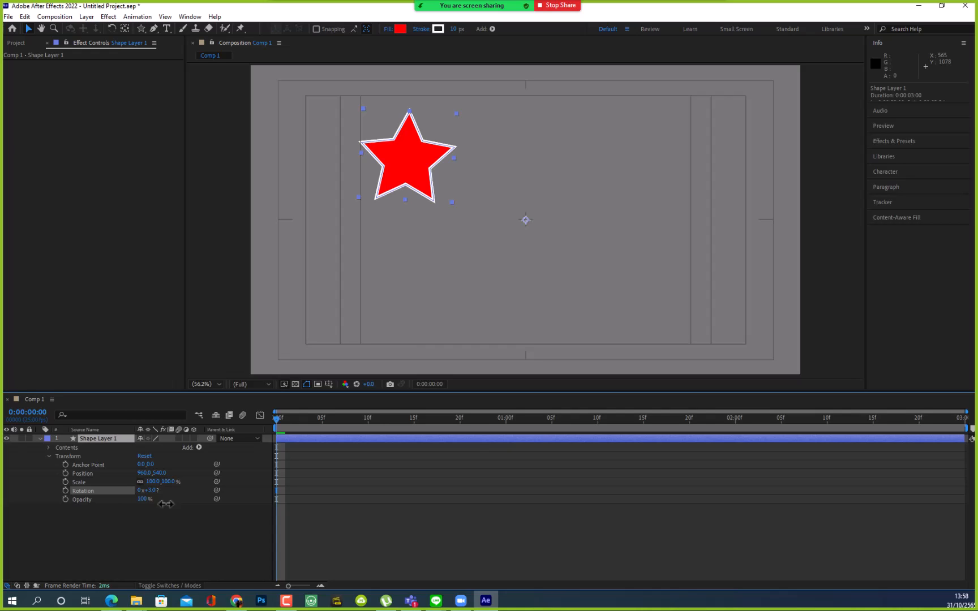
drag(166, 504, 151, 524)
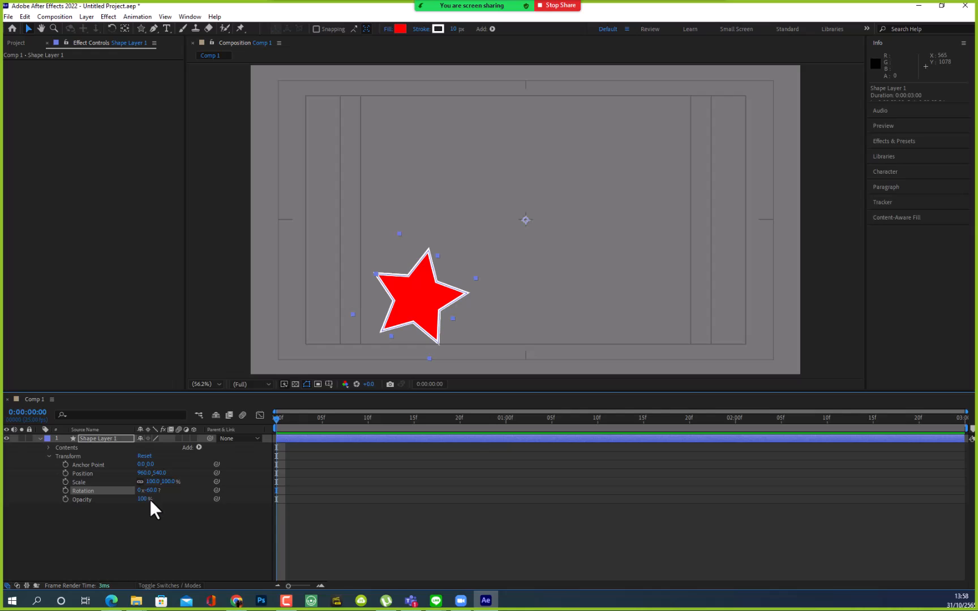
key(ctrl+z)
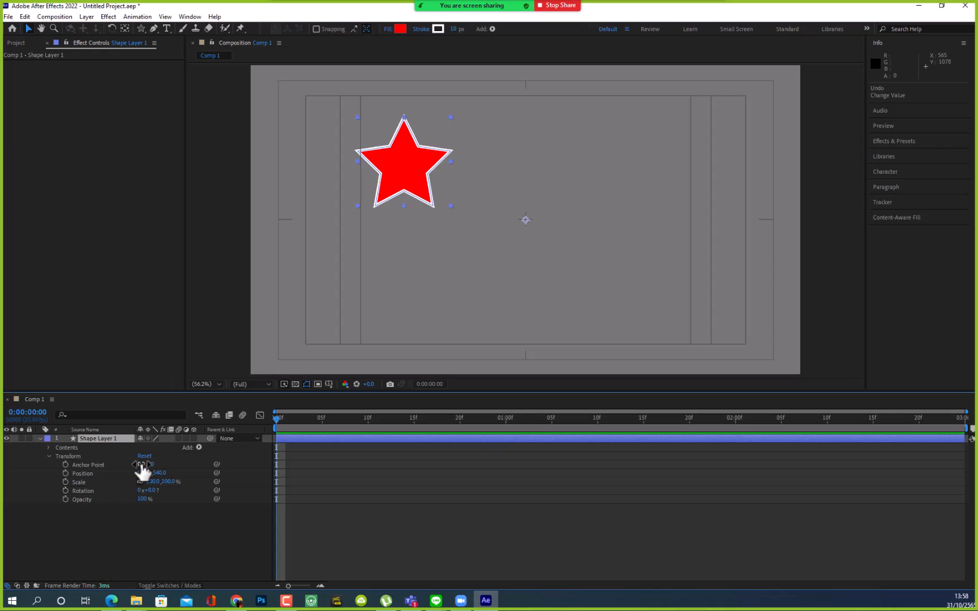
- Set the star layer's Anchor Point to -424.0, -195.0, centring the star on it, and deselect the layer
drag(142, 468, 0, 462)
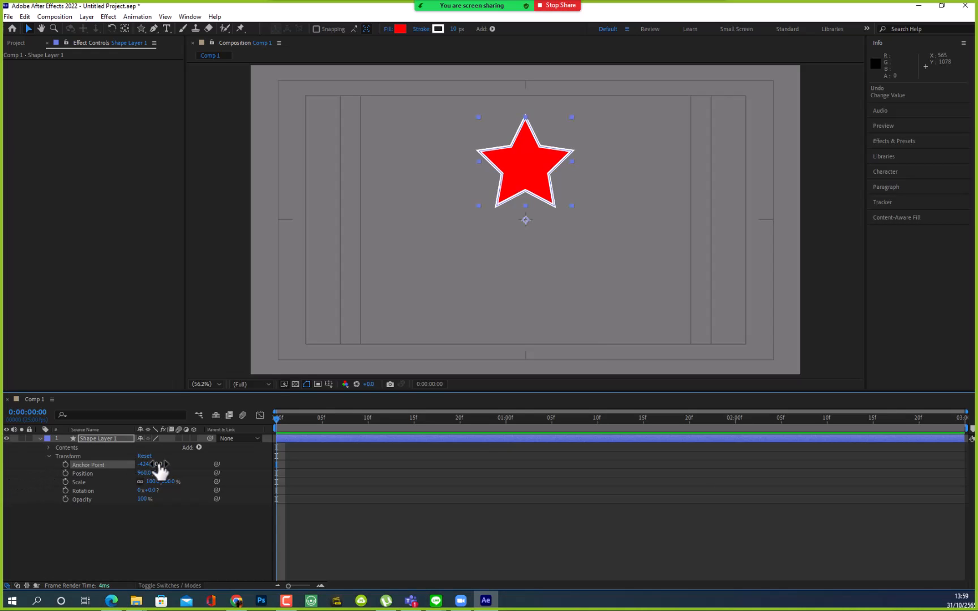
drag(156, 464, 54, 465)
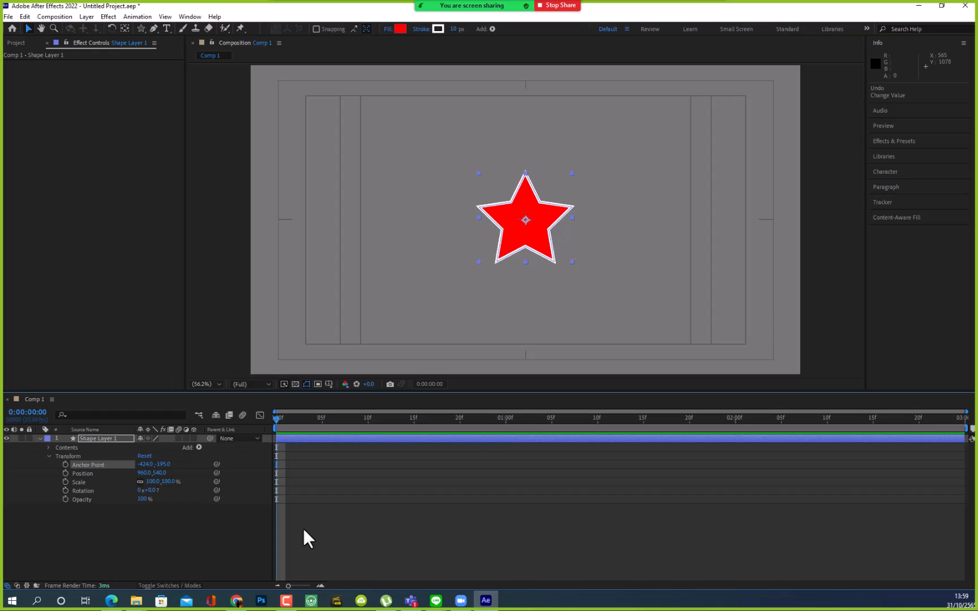
click(141, 515)
click(90, 473)
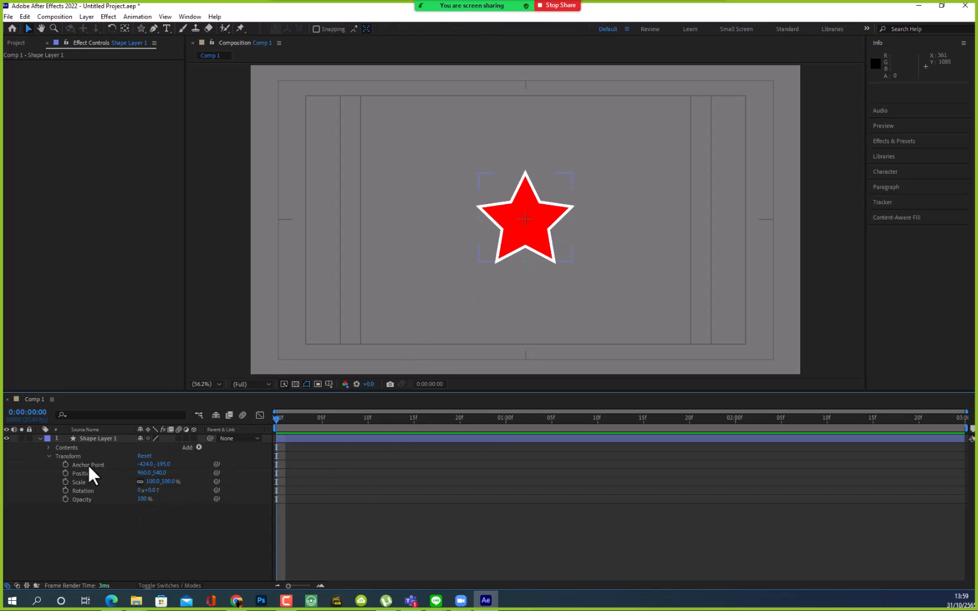
- Select the star layer, test its rotation around the centred anchor point and undo the rotation changes
click(100, 438)
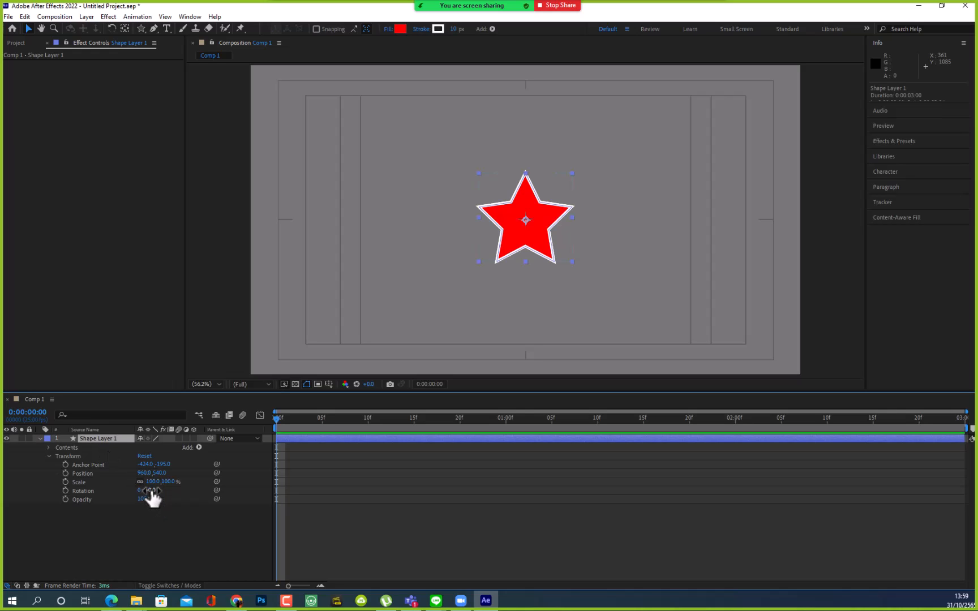
drag(149, 490, 197, 496)
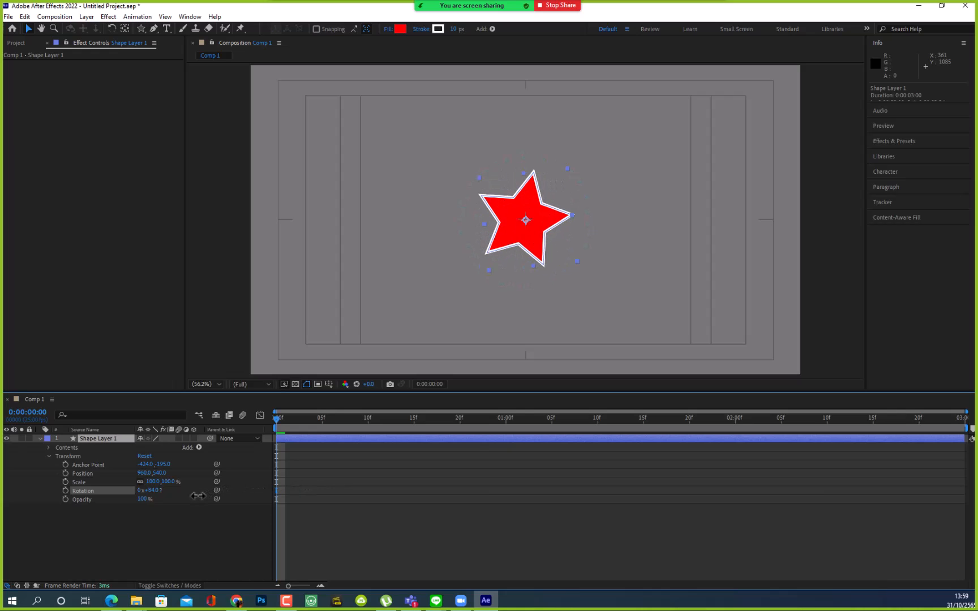
drag(198, 496, 164, 497)
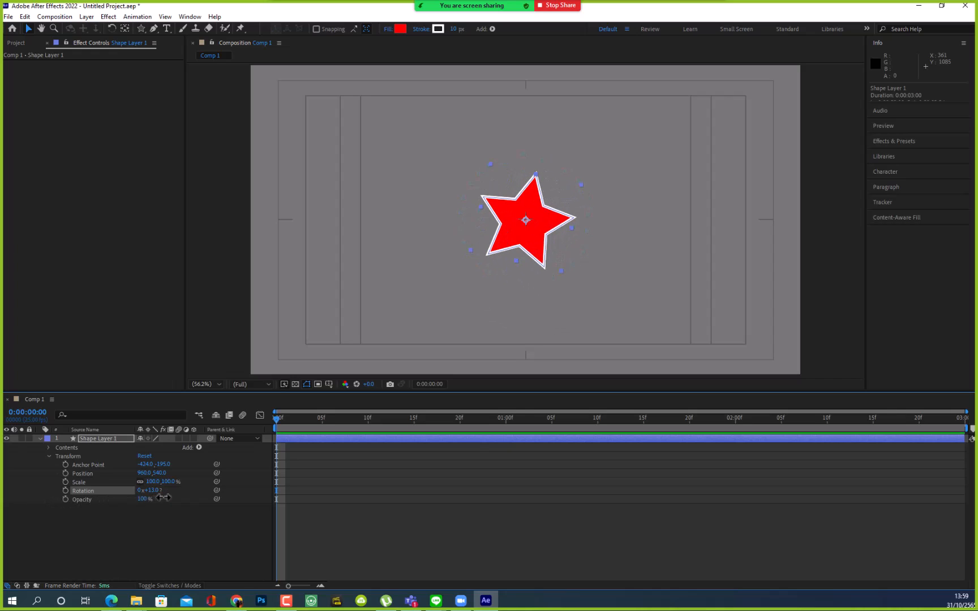
key(ctrl+z)
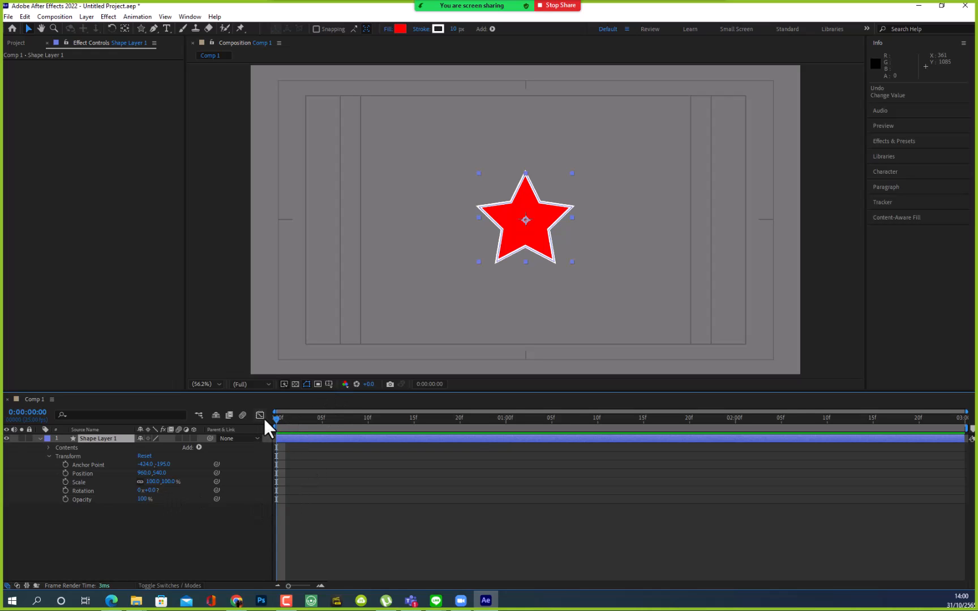
mouse_move(277, 420)
mouse_down()
mouse_move(301, 413)
mouse_move(272, 419)
mouse_up()
drag(150, 490, 176, 487)
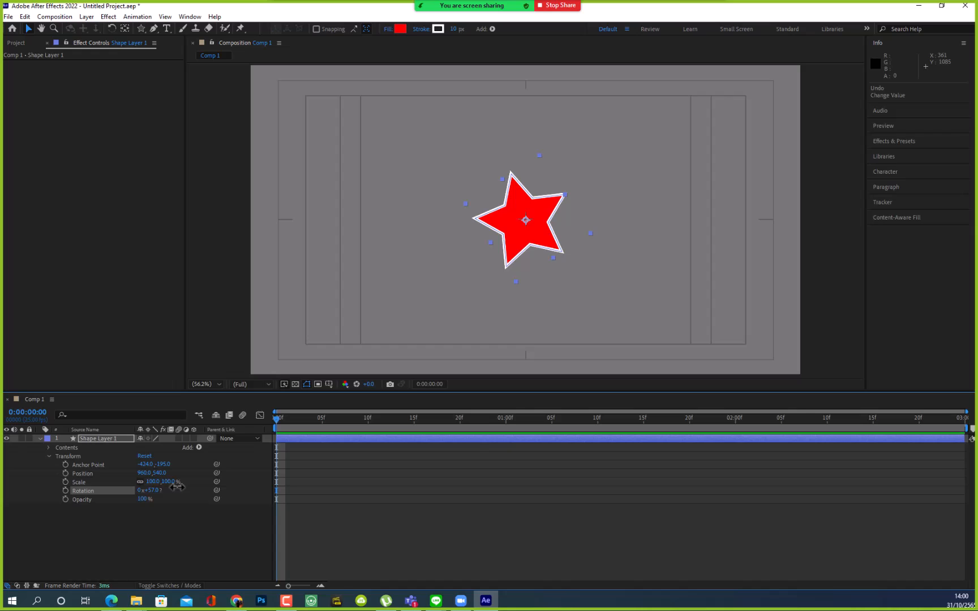
key(ctrl+z)
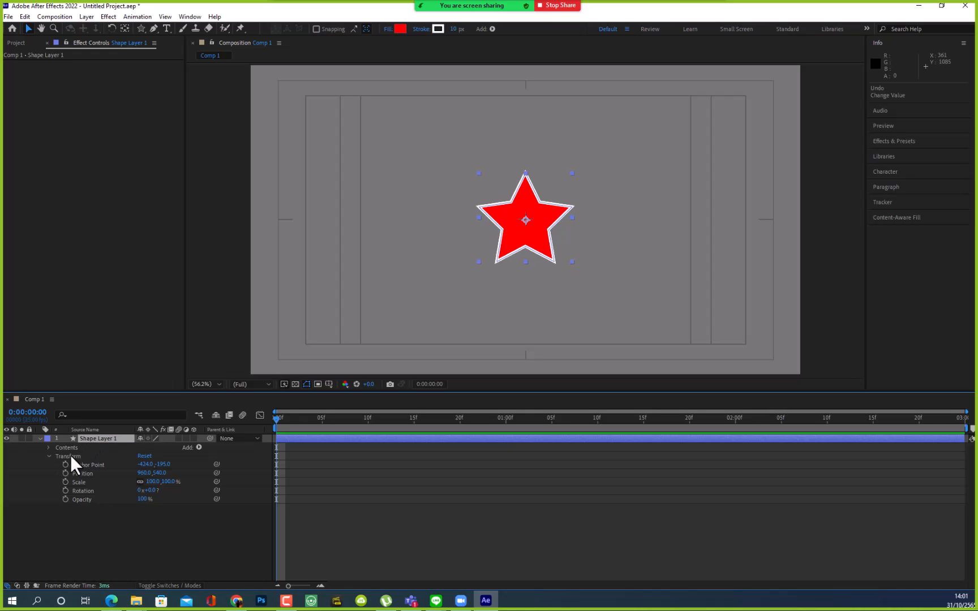
- Collapse the star layer's properties and expand its Transform group again
click(48, 456)
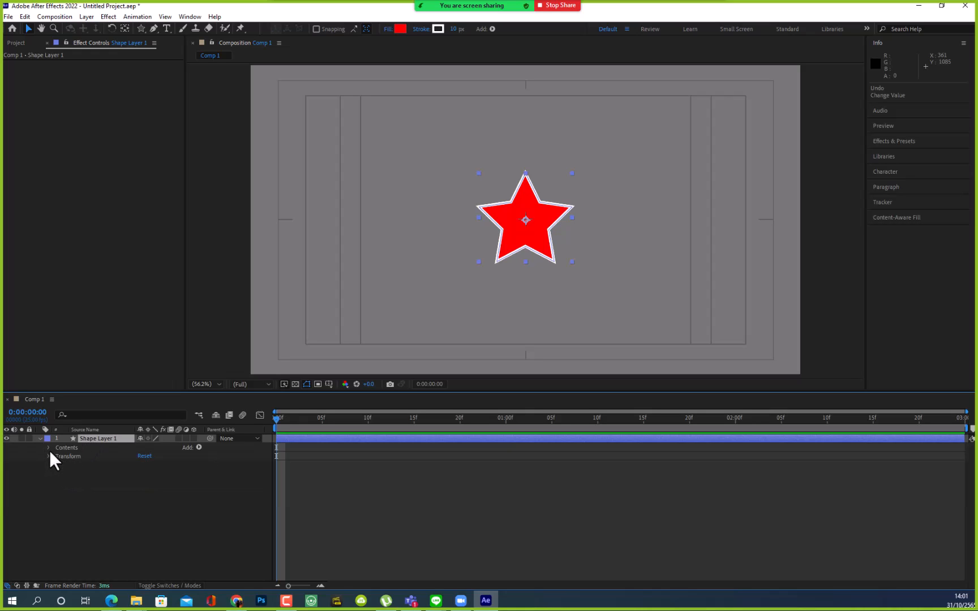
click(39, 439)
click(39, 439)
click(48, 457)
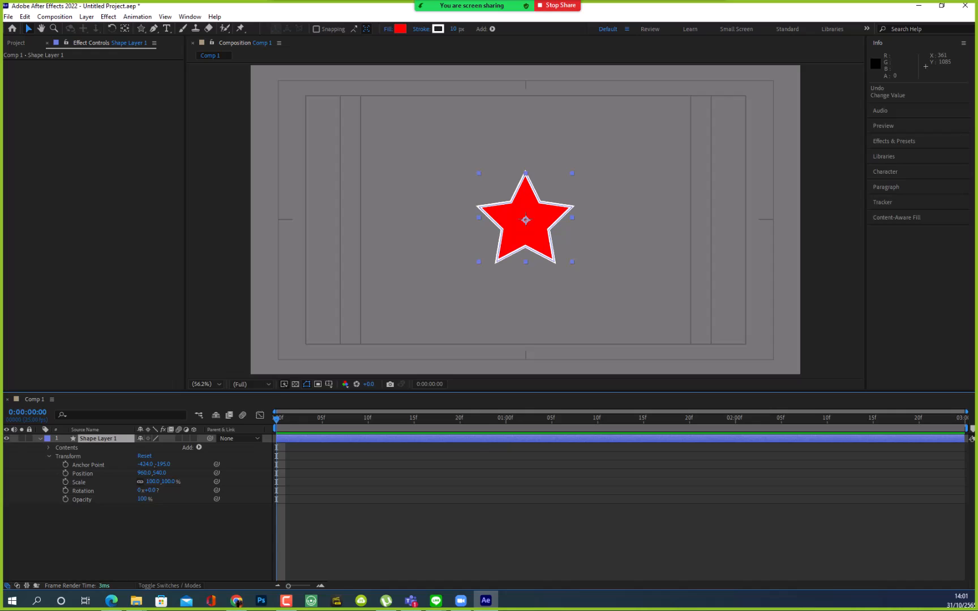
- Isolate the star layer's Anchor Point, Position, Scale, Rotation and Opacity properties one after another in the timeline
key(a)
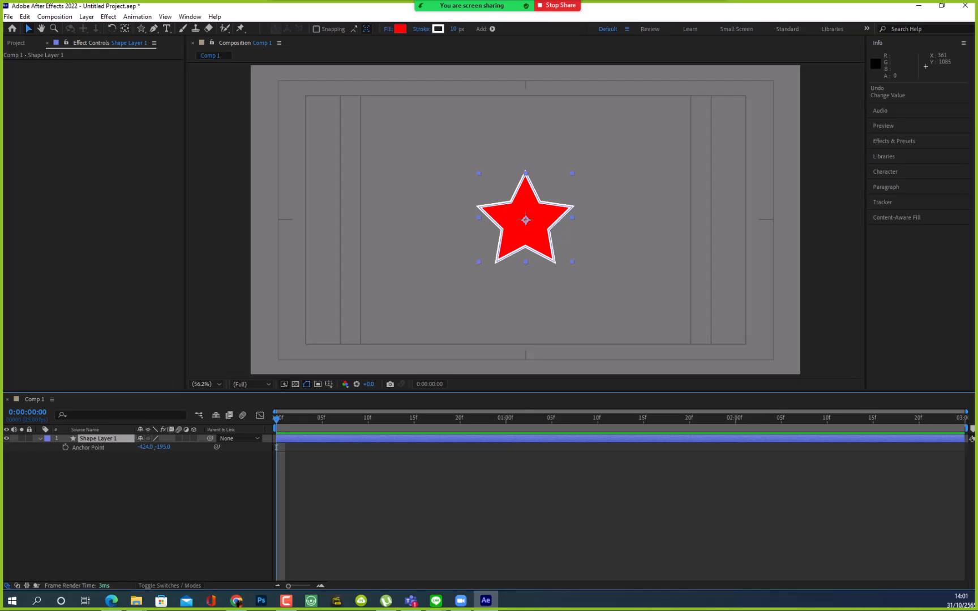
key(a)
key(p)
key(p)
key(p)
key(p)
key(p)
key(p)
key(p)
key(p)
key(p)
key(s)
key(s)
key(s)
key(r)
key(r)
key(r)
key(t)
key(t)
key(t)
key(t)
- Expand the star layer's Transform properties and add a first Scale keyframe at 0:00:00:00
click(39, 438)
click(48, 457)
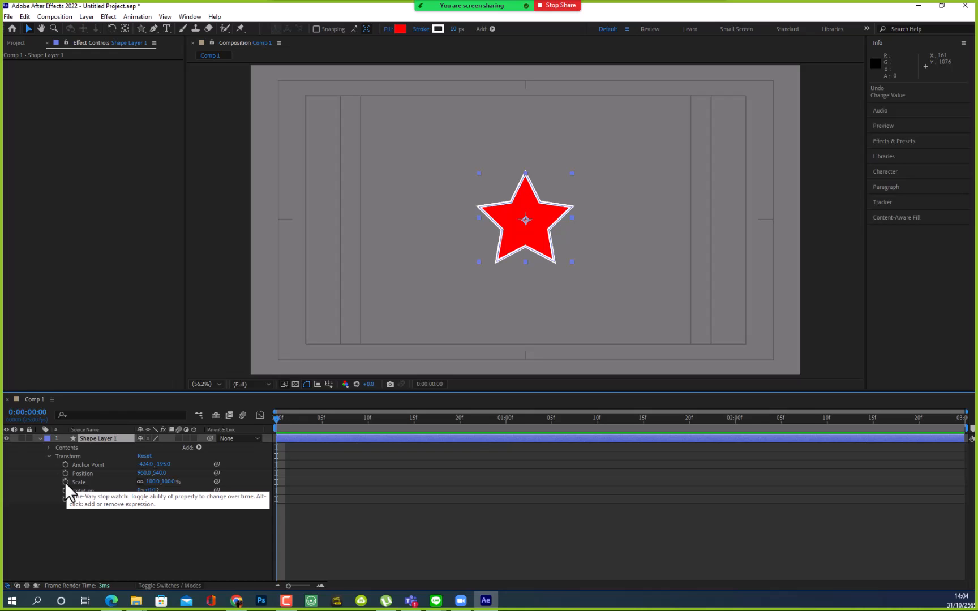
drag(275, 420, 251, 420)
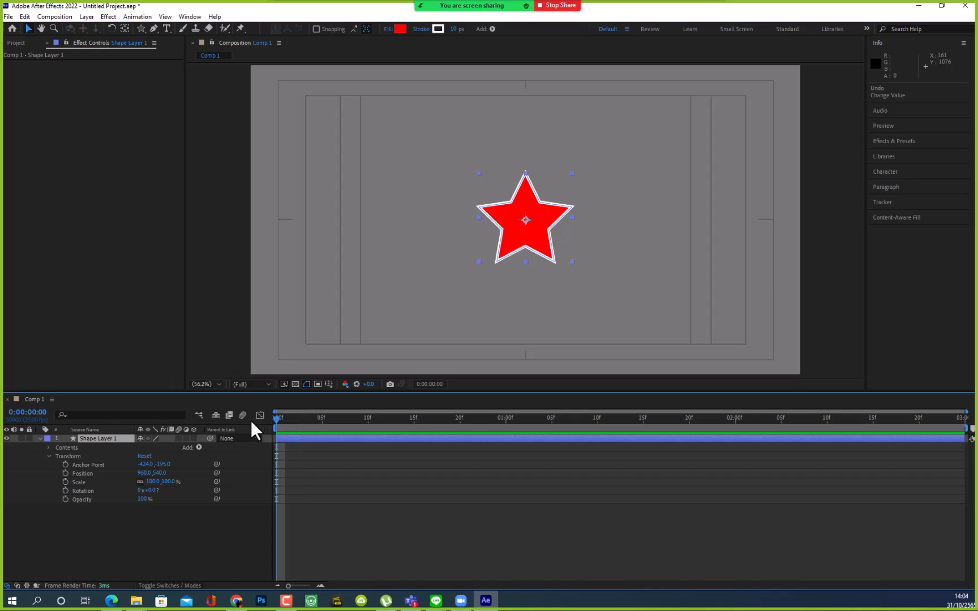
click(65, 481)
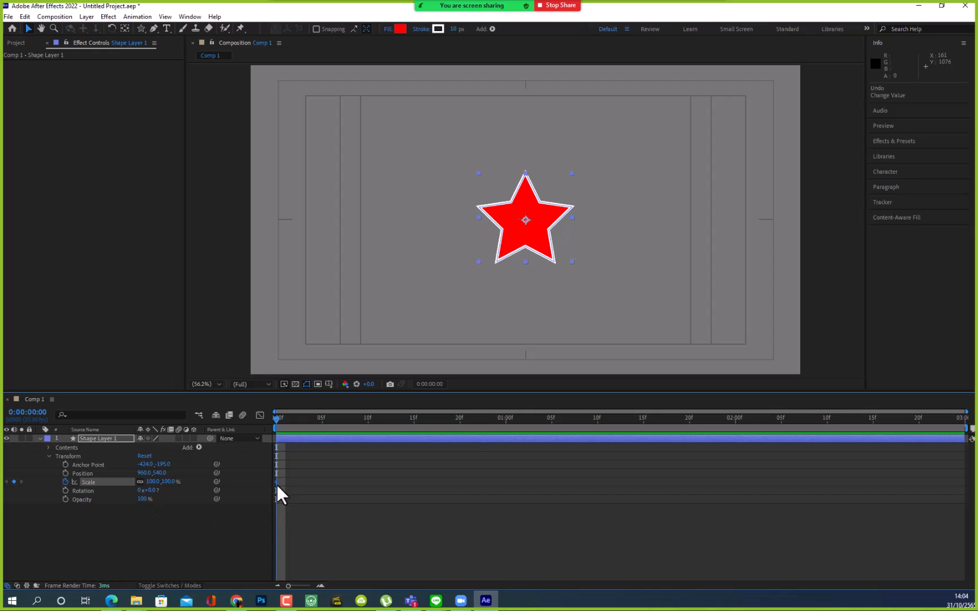
- Enlarge the star at 0:00:02:24 with a second Scale keyframe set to 300%
mouse_move(277, 482)
drag(276, 418, 977, 423)
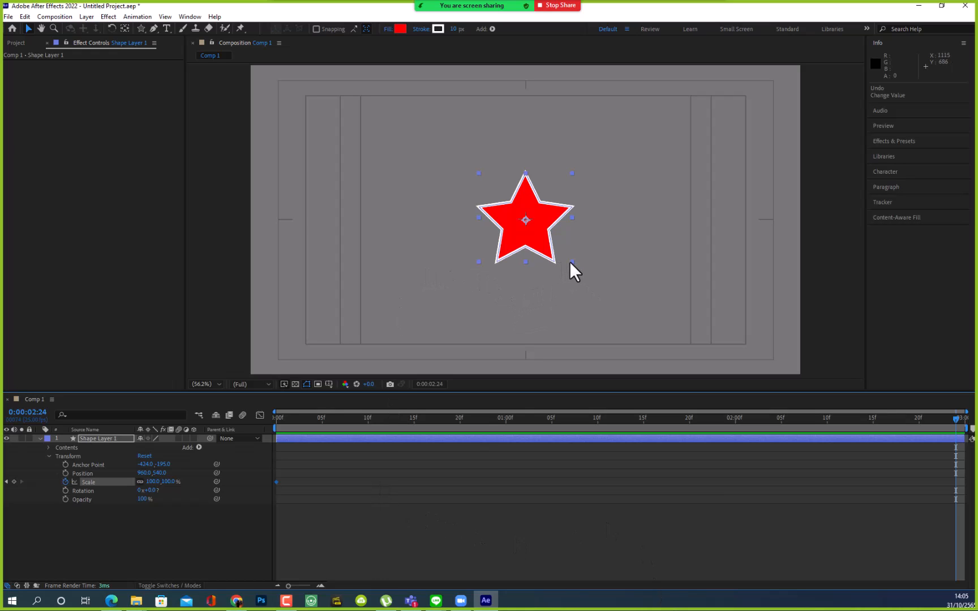
drag(571, 262, 618, 347)
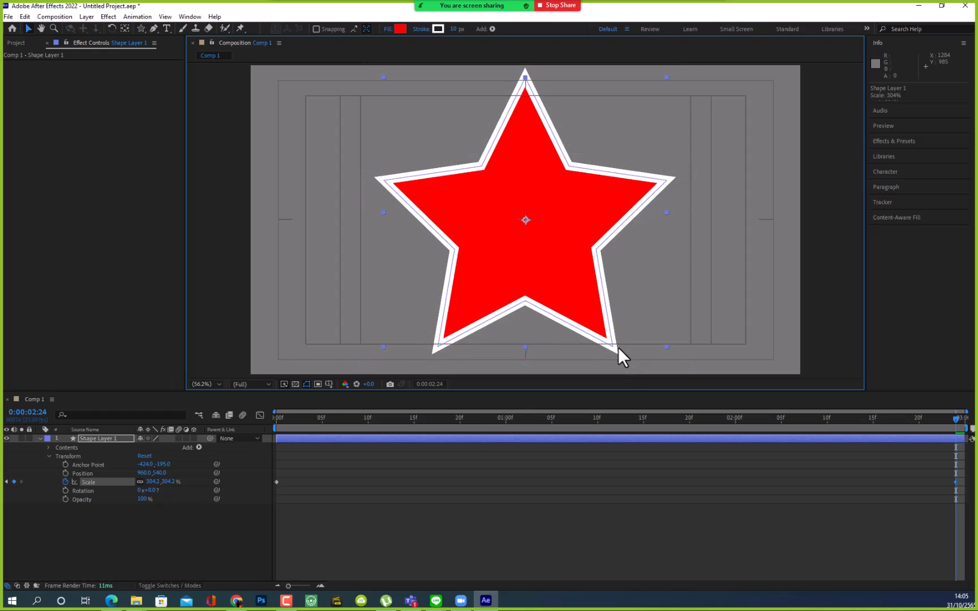
click(153, 481)
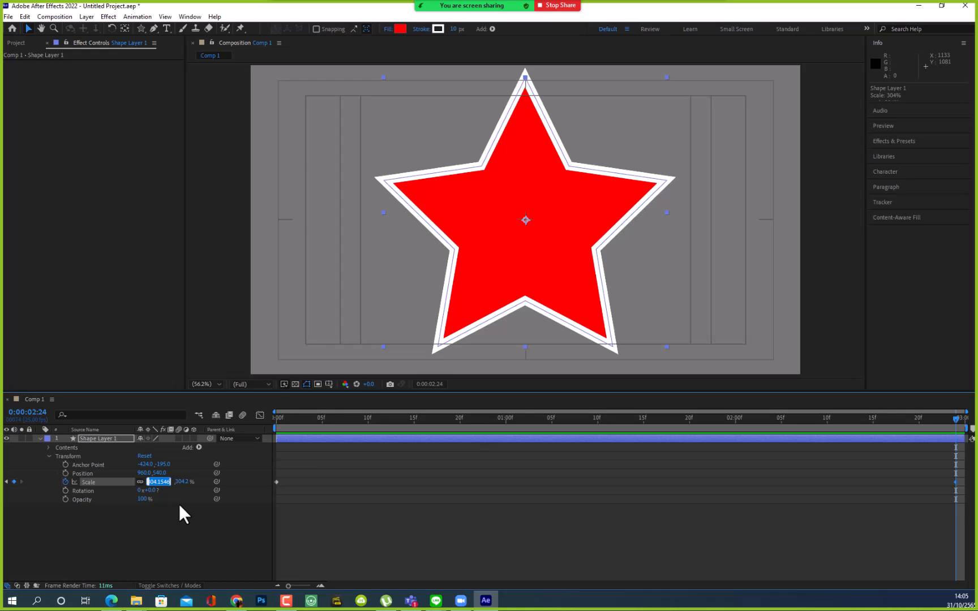
text(300)
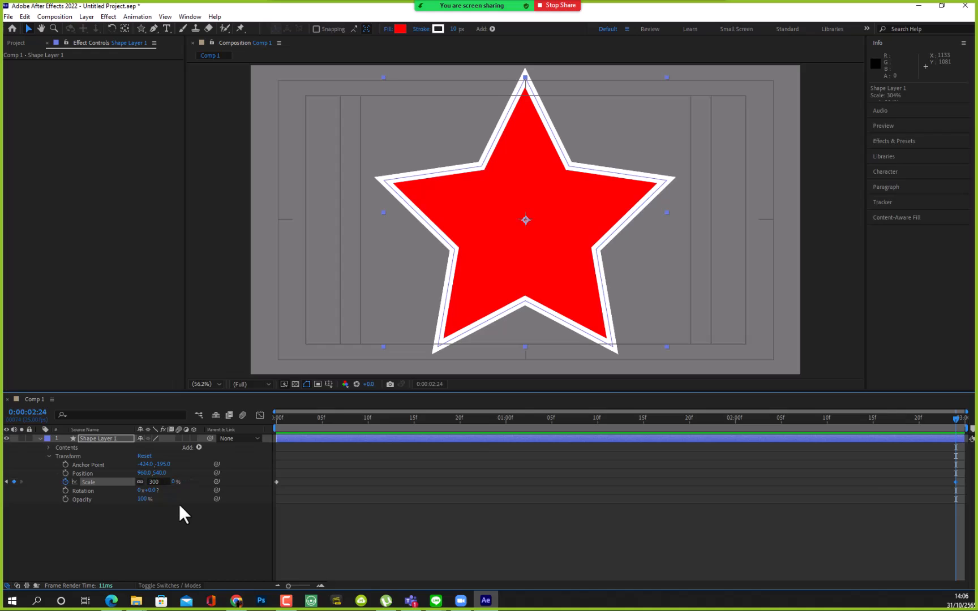
key(Return)
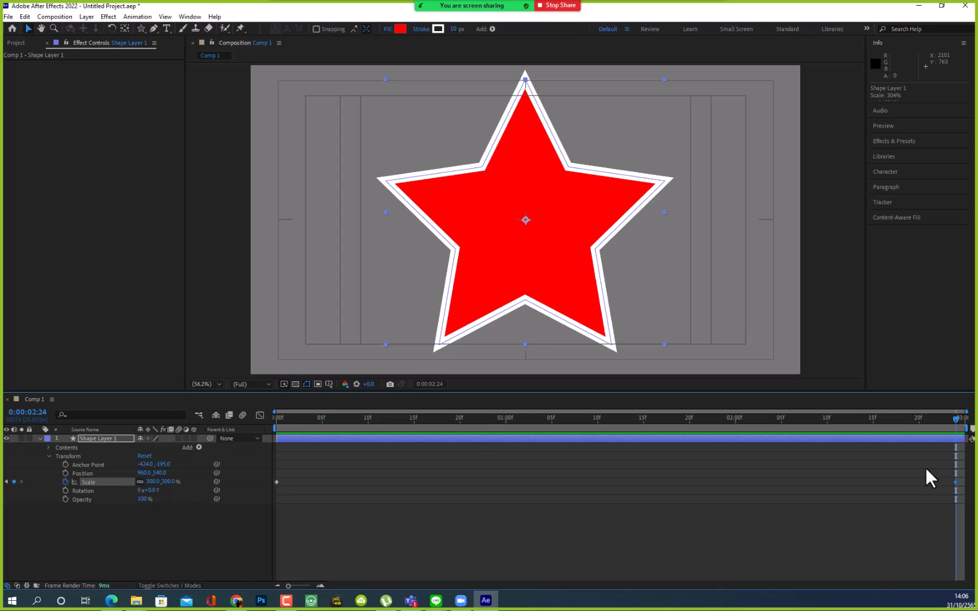
- Preview the star's scale animation and return the current time to 0:00:00:00
key(space)
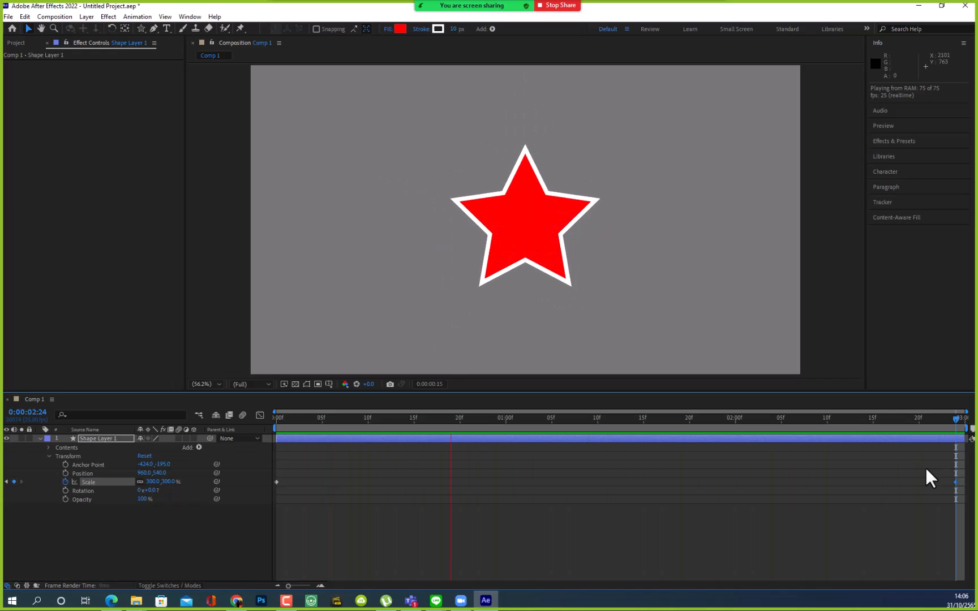
key(space)
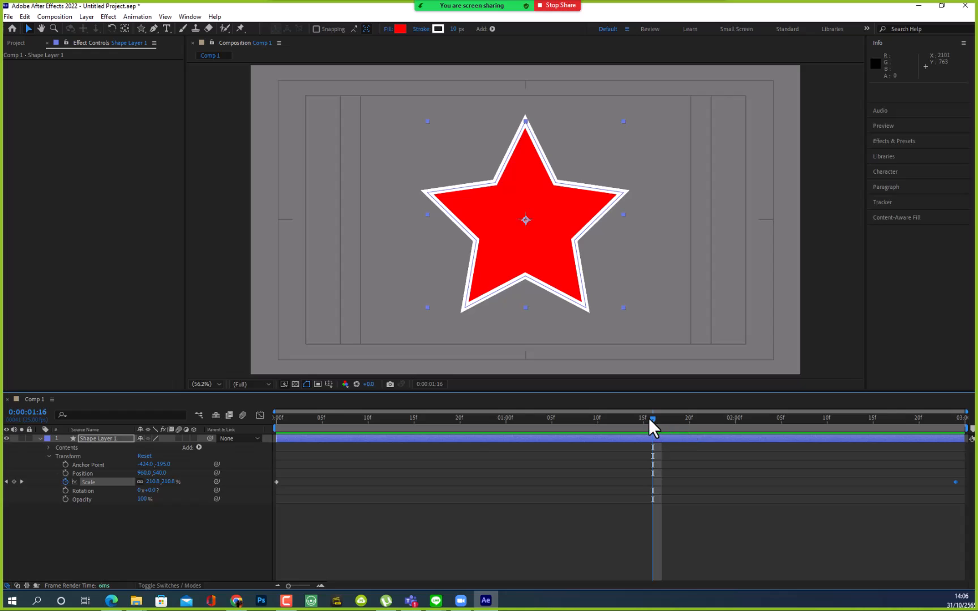
drag(648, 418, 232, 421)
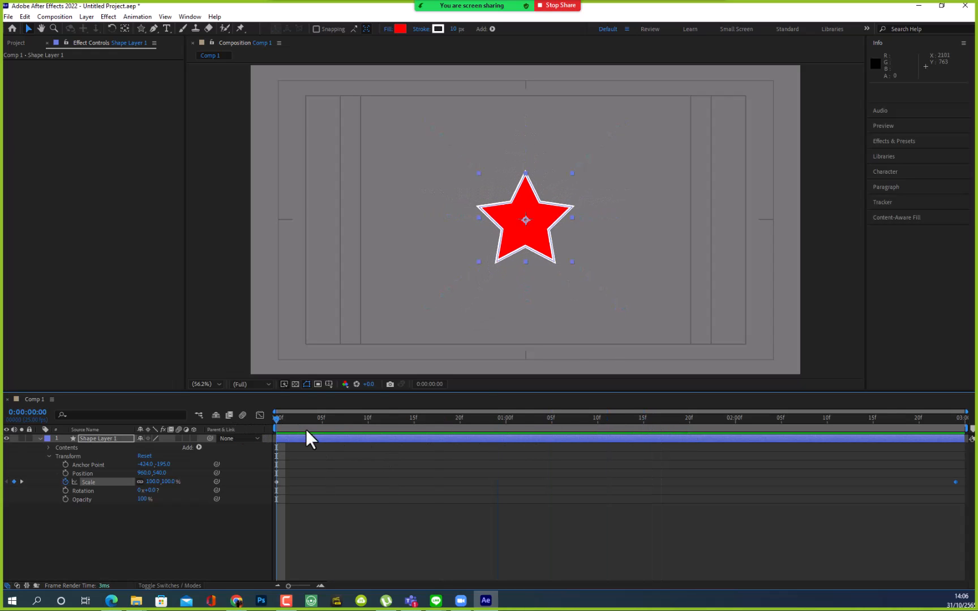
- Review the star's scale animation between 0:00:00:00 and 0:00:02:24, by scrubbing and playback, and return to the first frame
drag(277, 416, 962, 419)
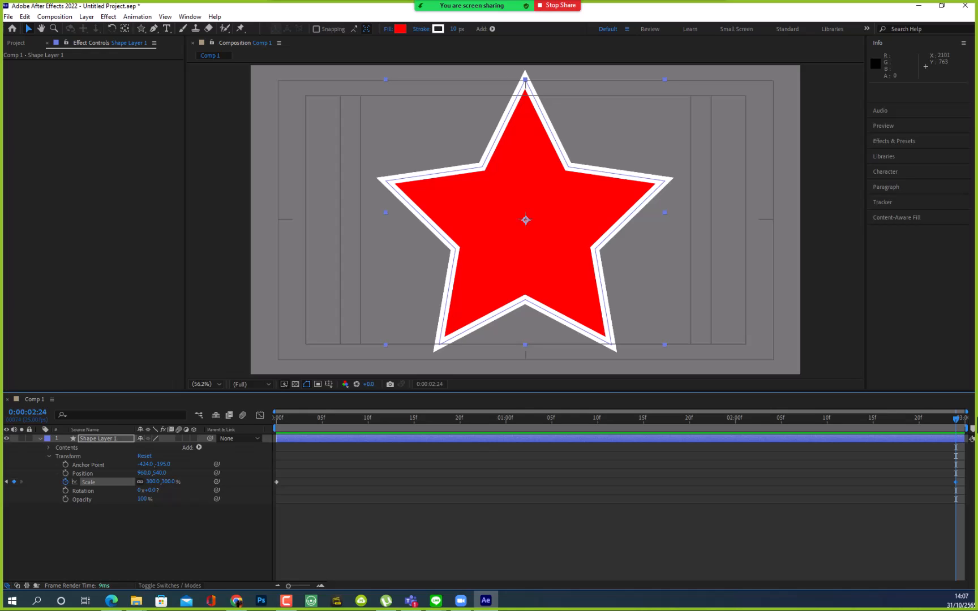
key(space)
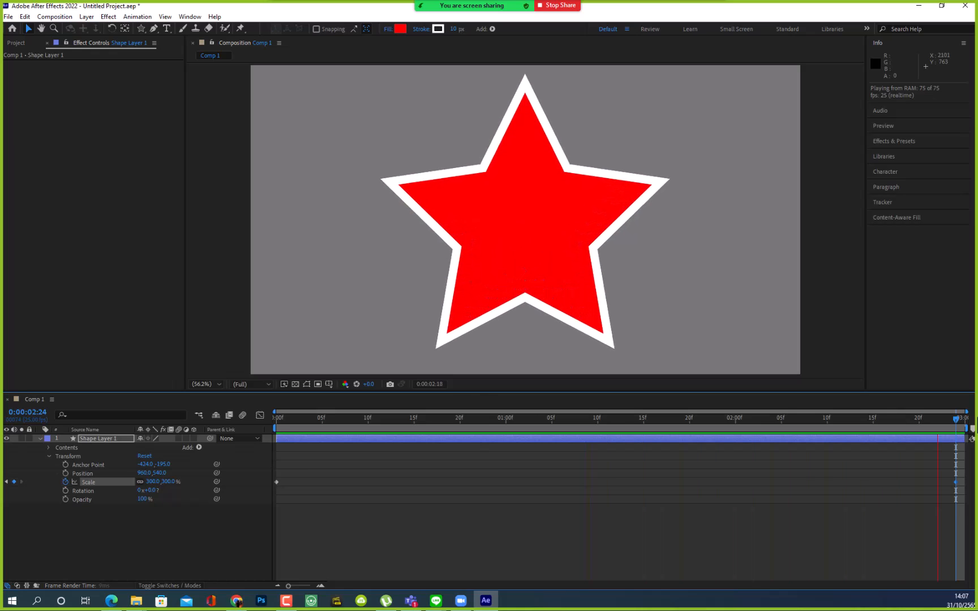
key(space)
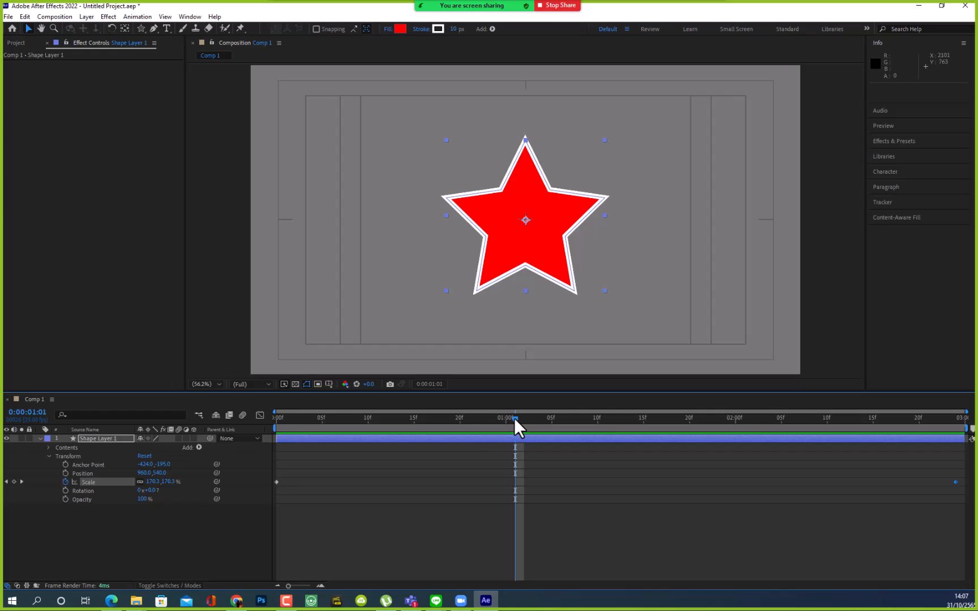
drag(515, 418, 182, 421)
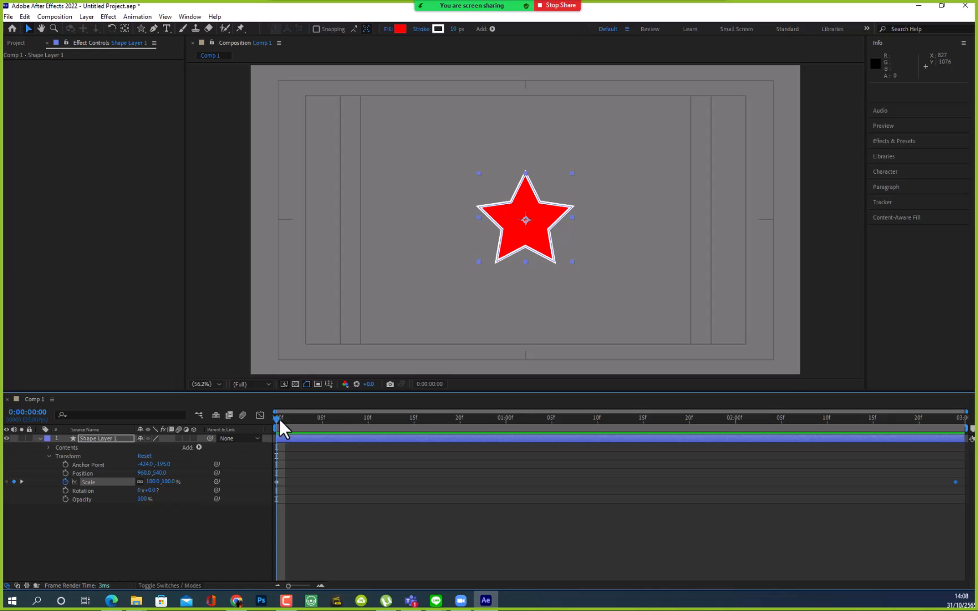
drag(279, 420, 975, 422)
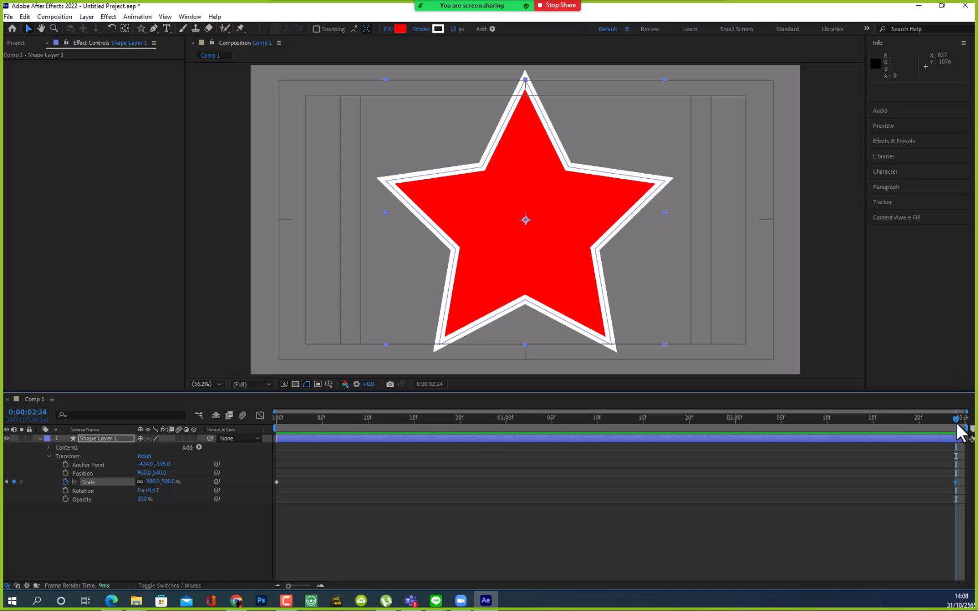
drag(956, 420, 206, 471)
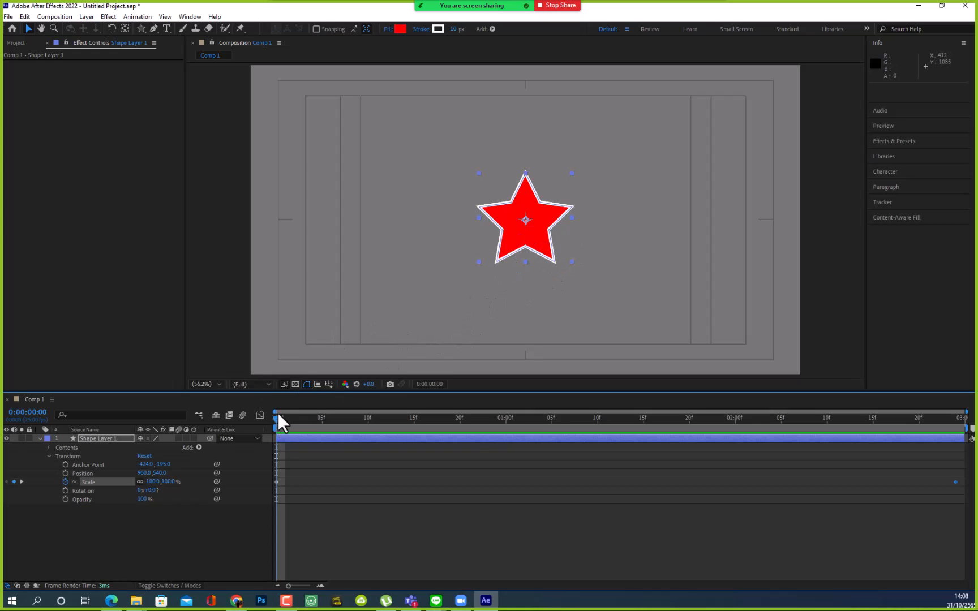
- Add a first Position keyframe for the star layer at 0:00:00:00
click(505, 241)
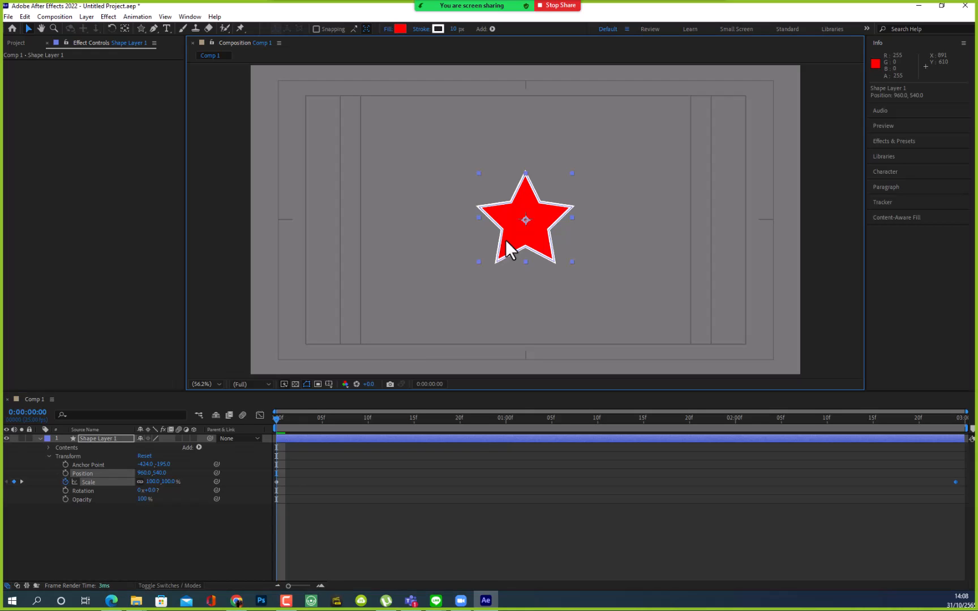
click(506, 241)
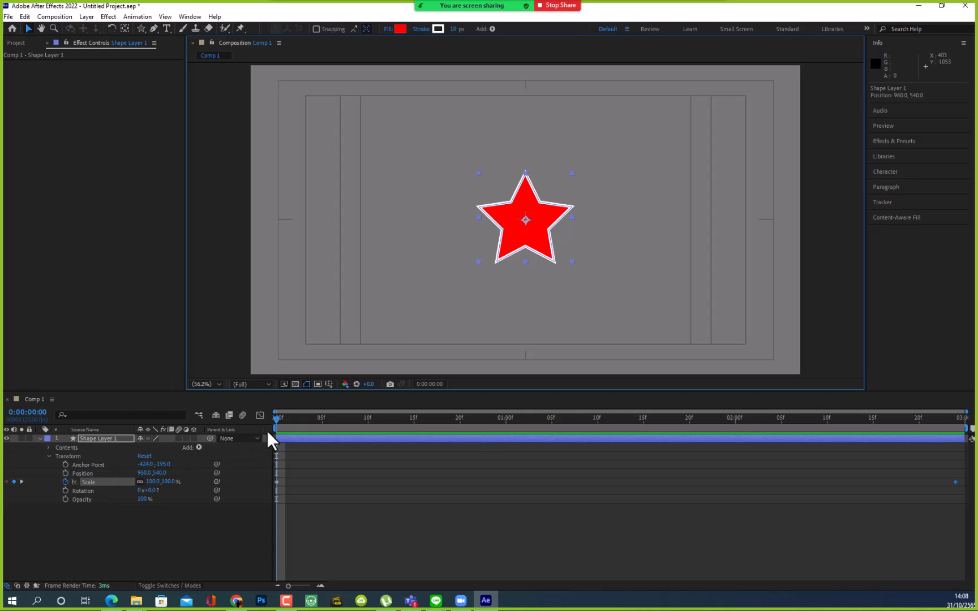
mouse_move(276, 417)
mouse_down()
mouse_move(316, 412)
mouse_move(258, 417)
mouse_up()
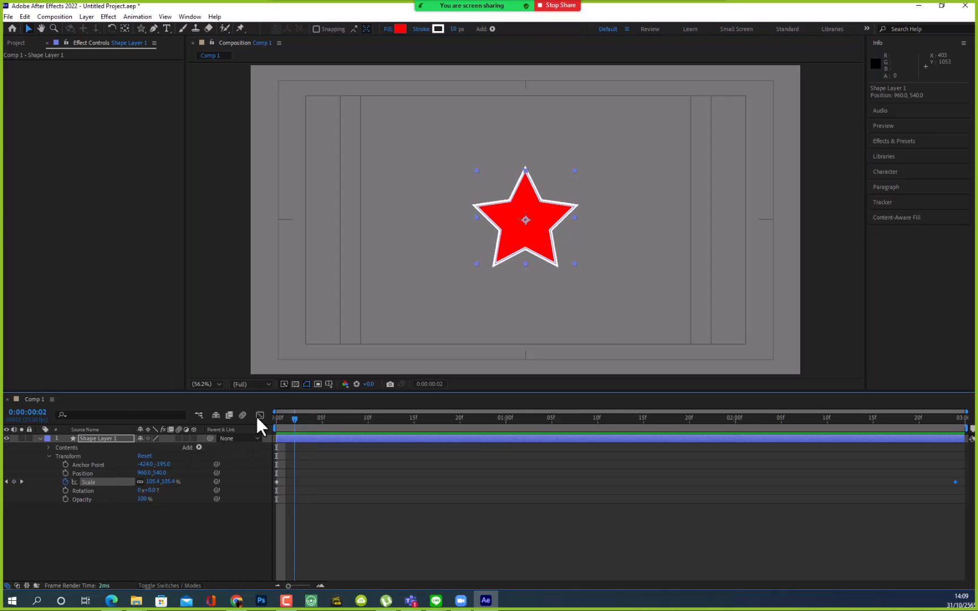
click(65, 472)
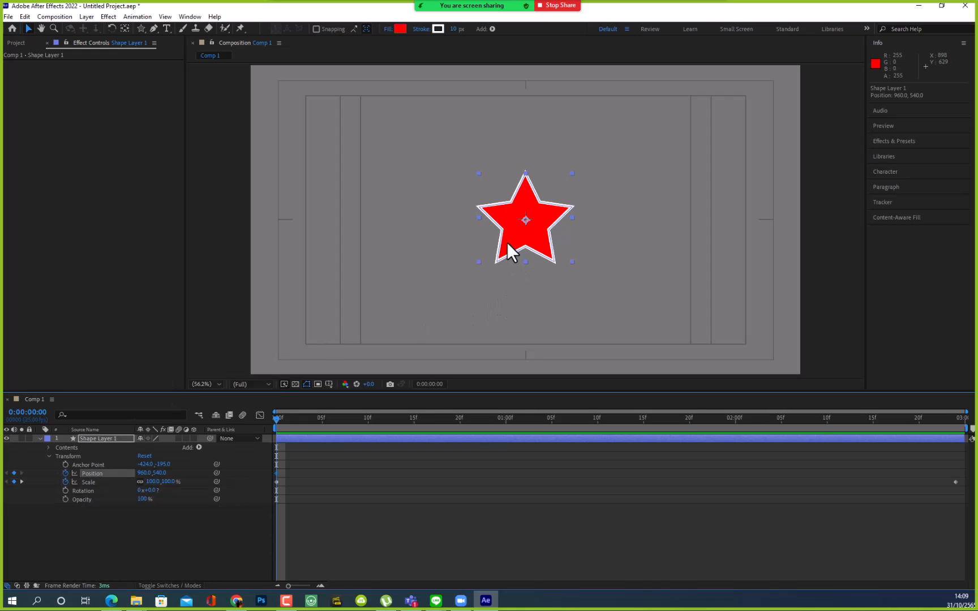
drag(506, 239, 367, 223)
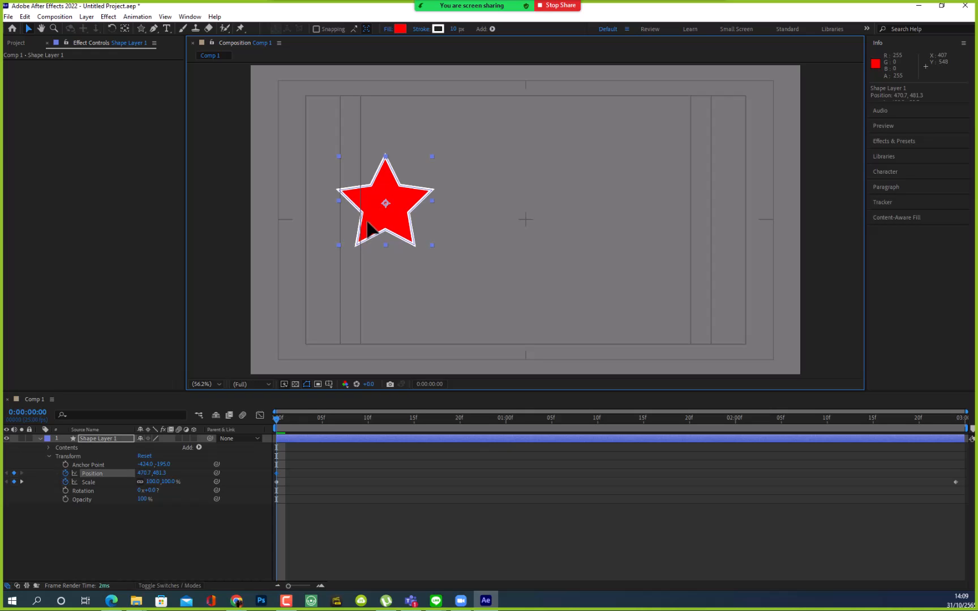
drag(367, 223, 368, 223)
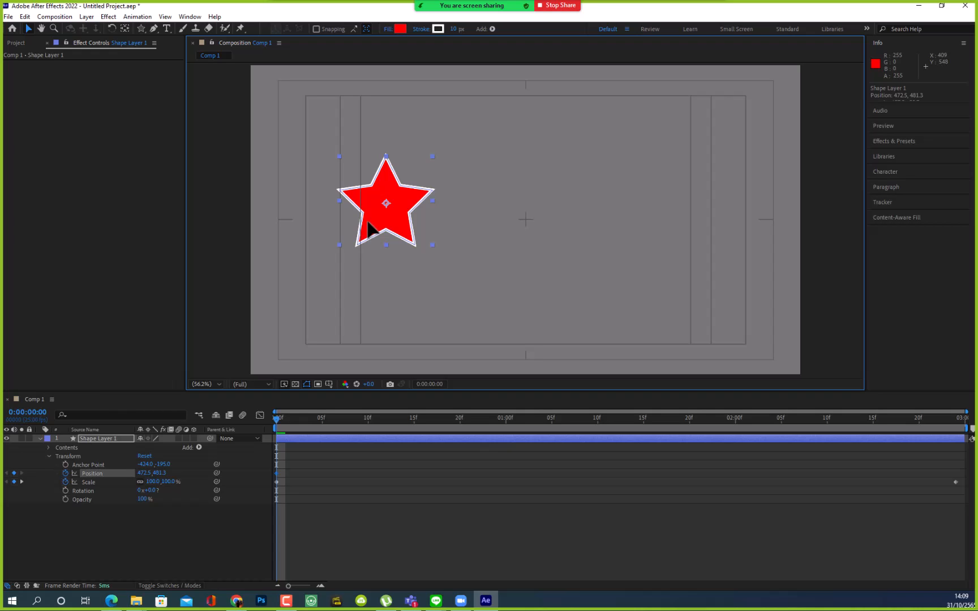
drag(367, 223, 285, 241)
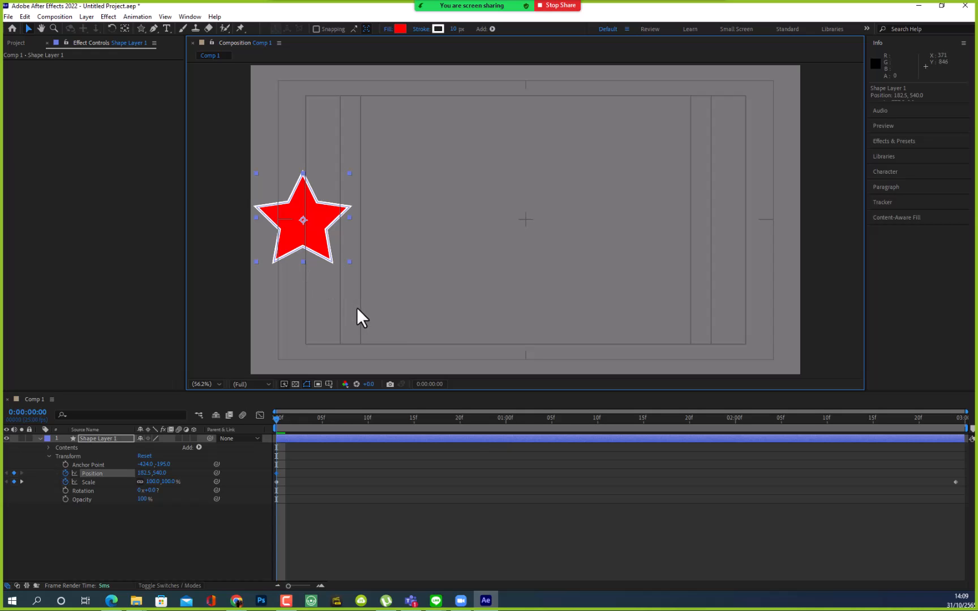
key(ctrl+z)
- Animate the star's Position horizontally from about 179, 540 at 0:00:00:00 to about 1398, 540 at 0:00:02:24
drag(521, 237, 297, 225)
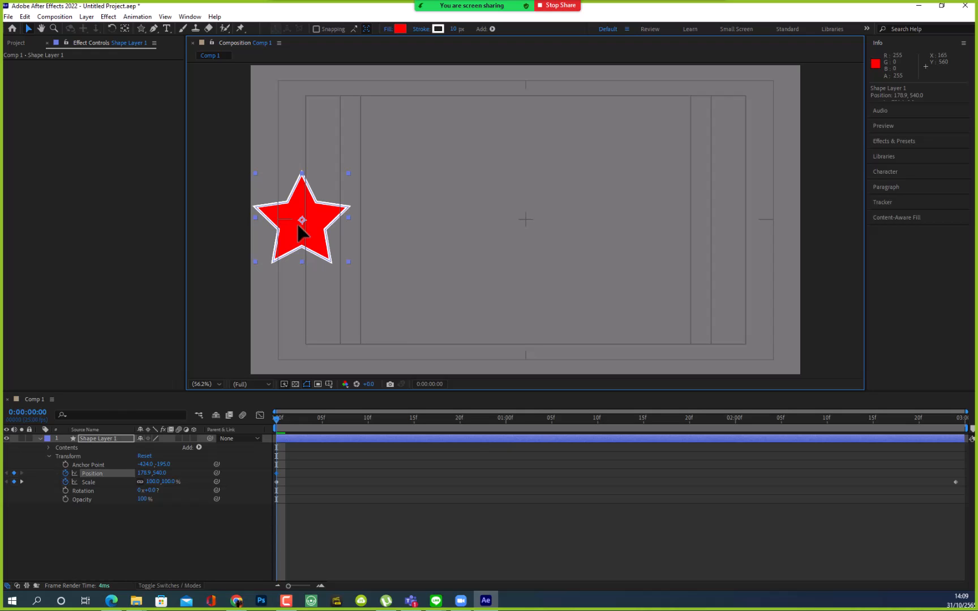
drag(276, 419, 977, 440)
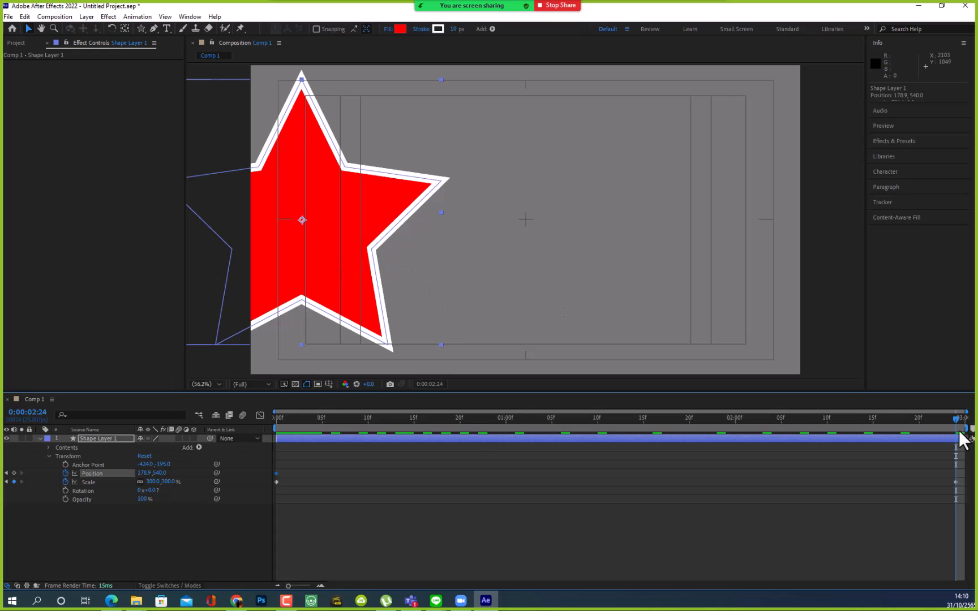
mouse_move(957, 420)
mouse_down()
mouse_move(919, 427)
mouse_move(813, 420)
mouse_move(965, 422)
mouse_up()
drag(348, 281, 698, 299)
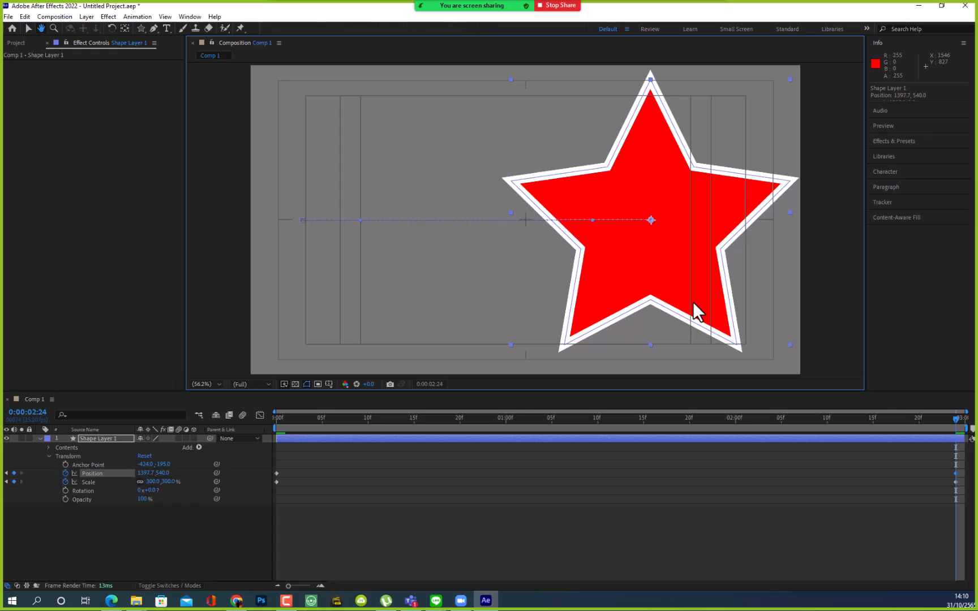
- Preview the star's combined Position and Scale animation and return the current time to 0:00:00:00
key(space)
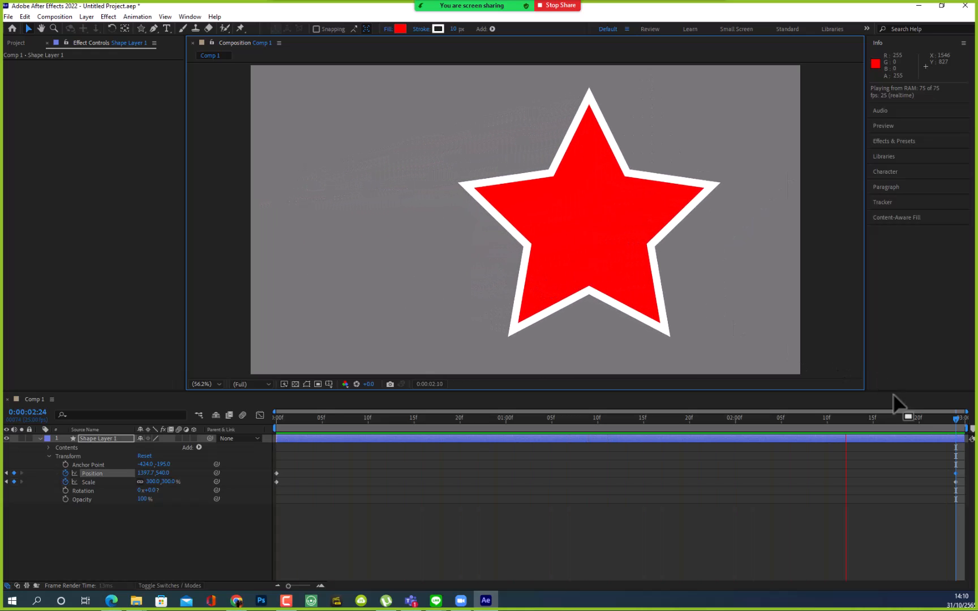
key(space)
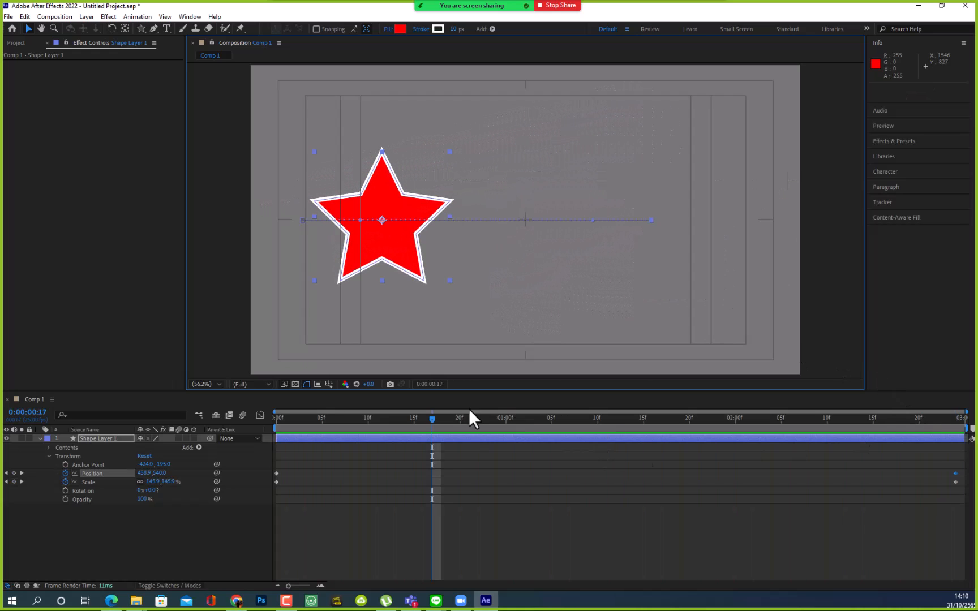
drag(432, 419, 242, 430)
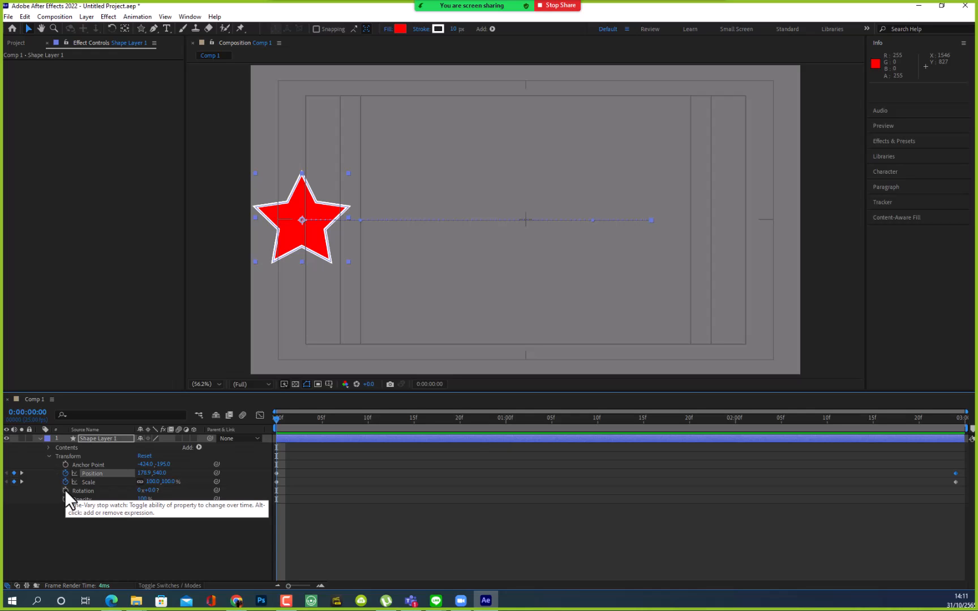
key(space)
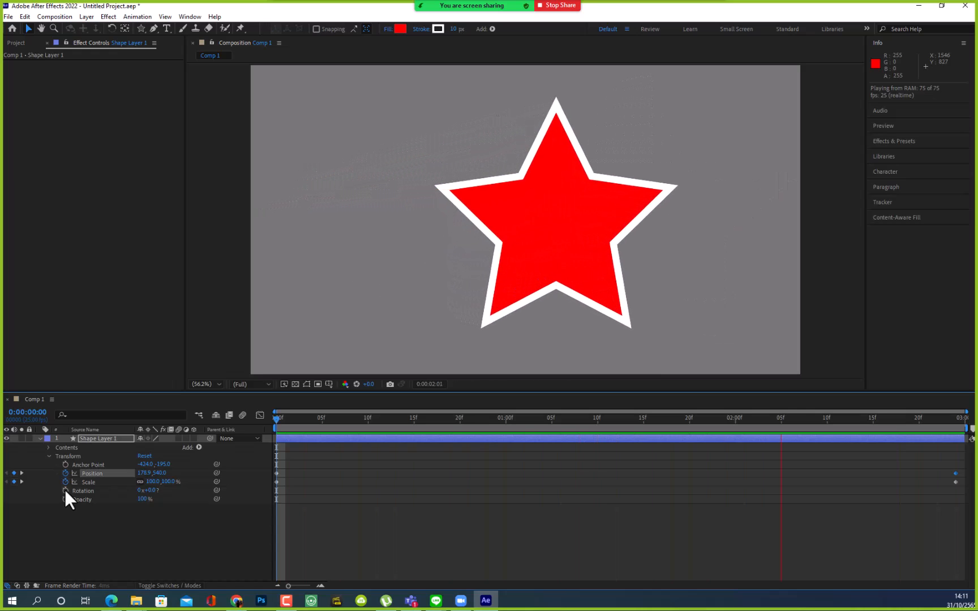
key(space)
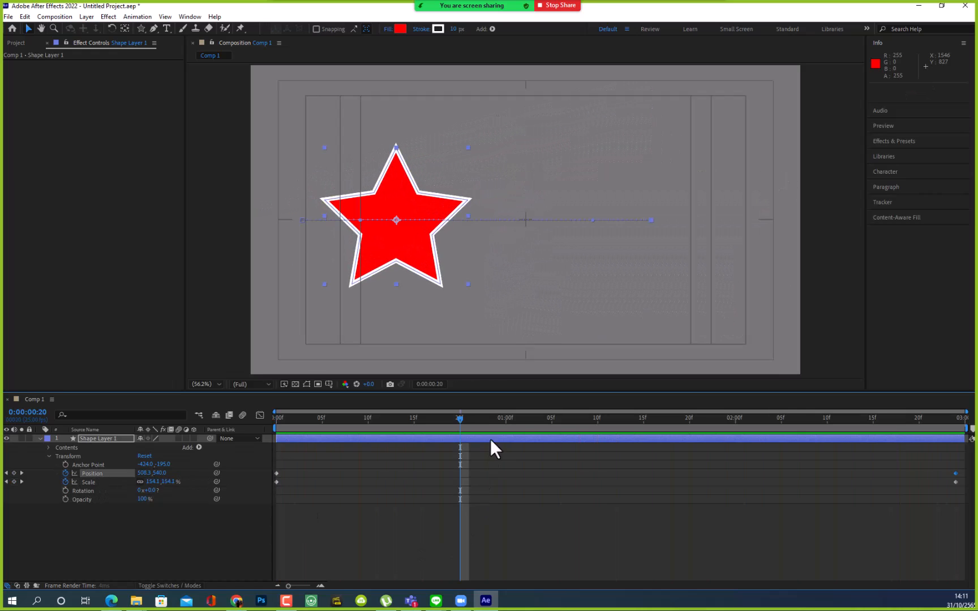
drag(461, 417, 260, 425)
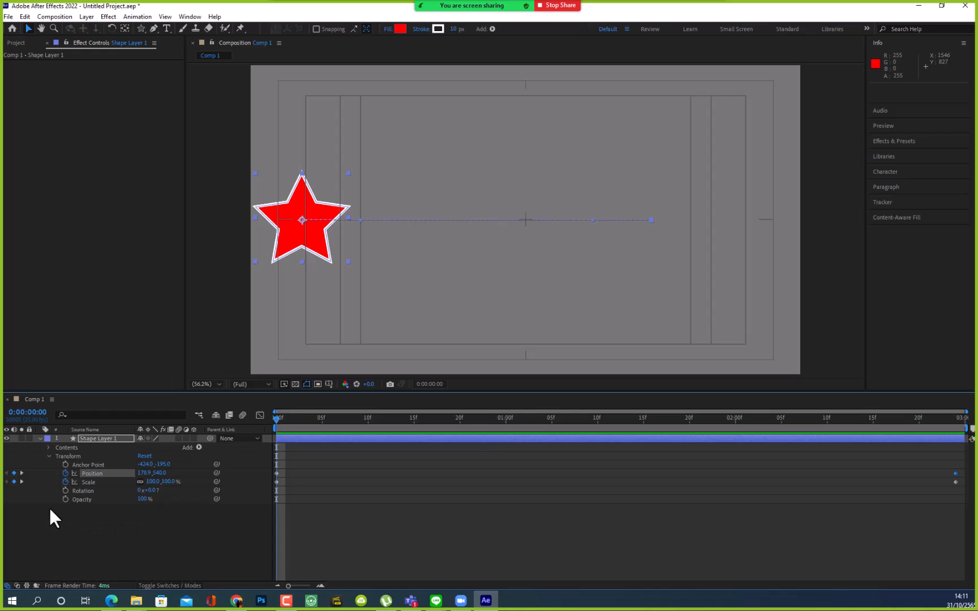
- Add a Rotation keyframe at 0:00:00:00 and a second one of 5 full revolutions at 0:00:02:24
click(65, 490)
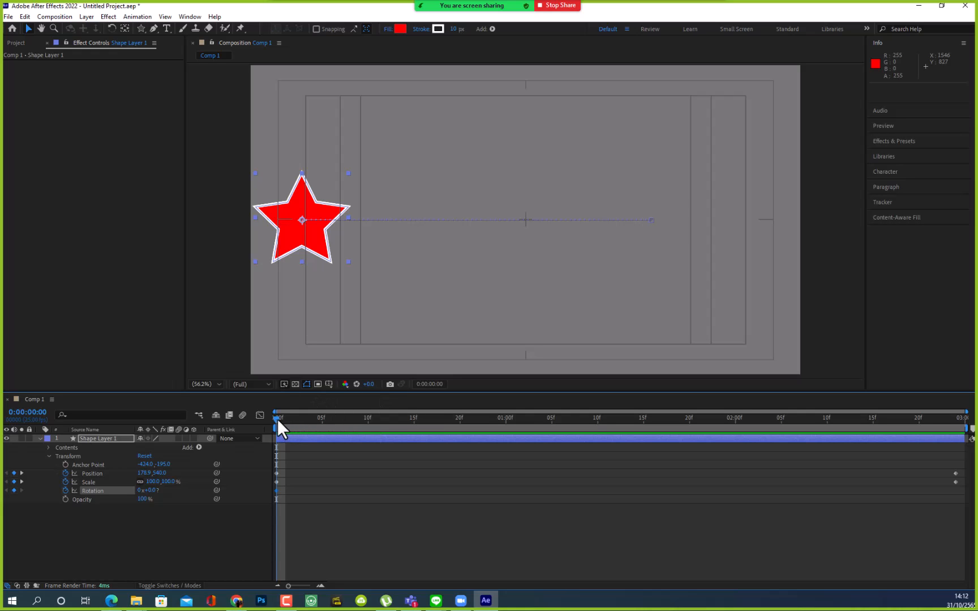
drag(277, 418, 962, 421)
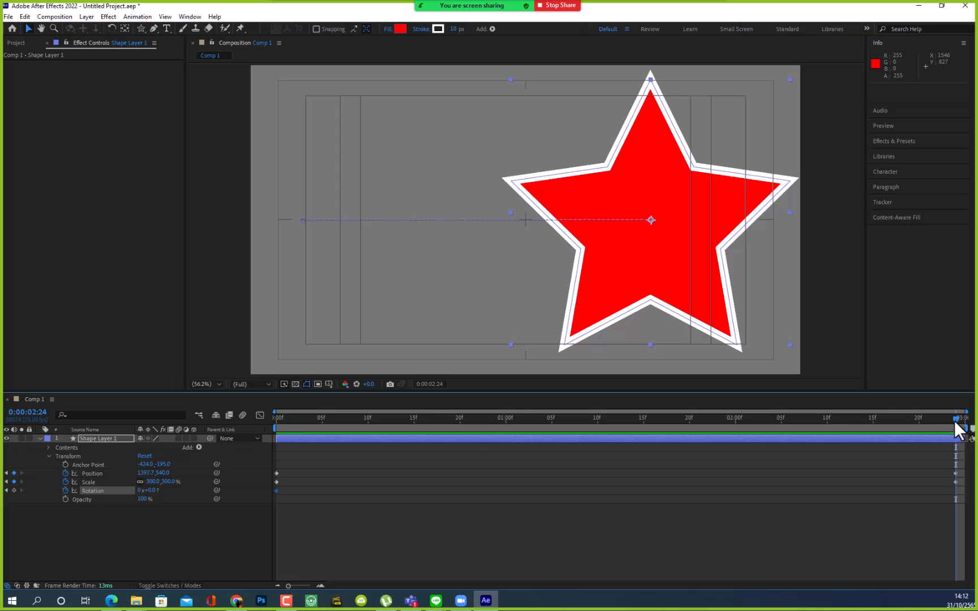
drag(932, 419, 976, 427)
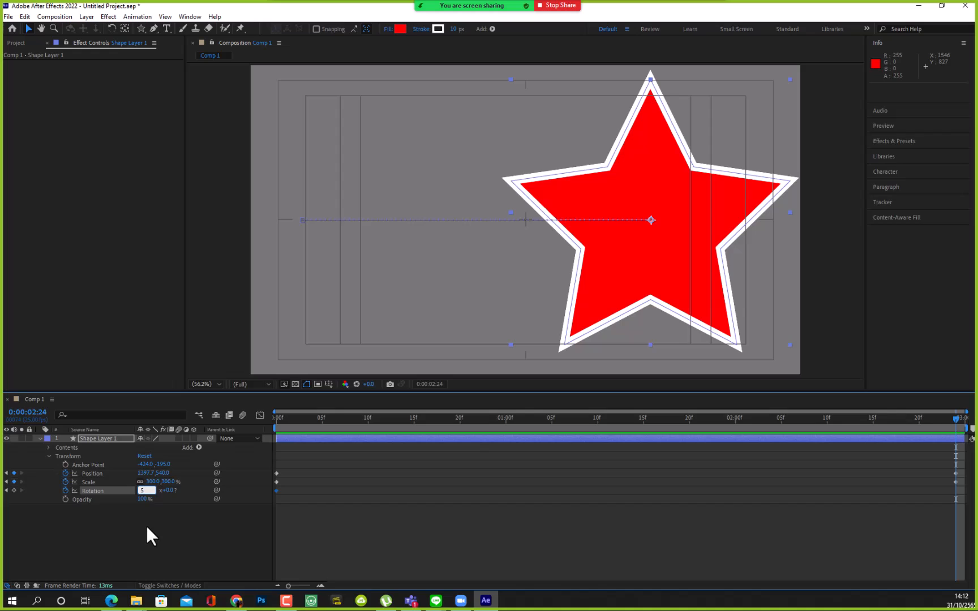
text(5)
key(Return)
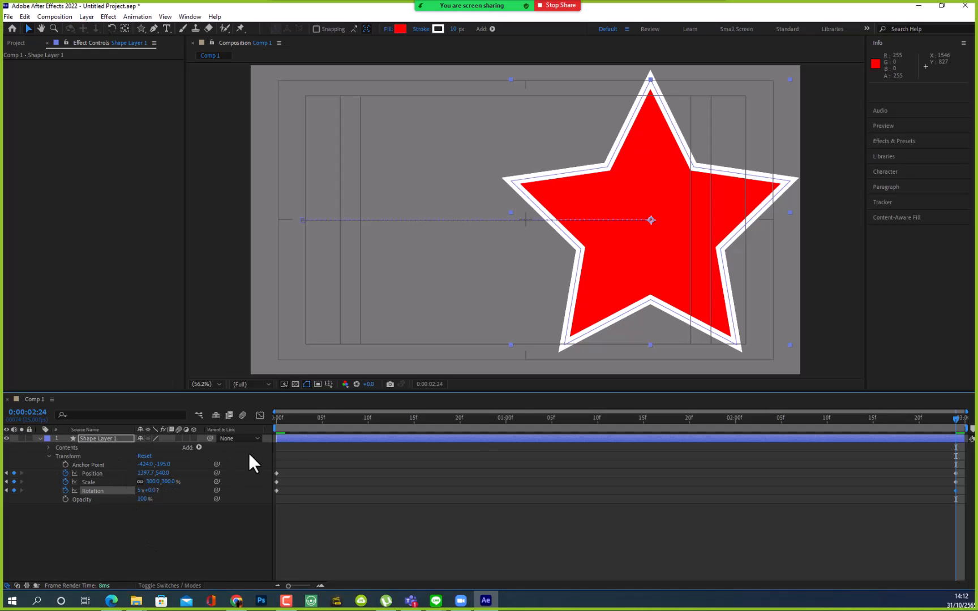
- Play the star's spinning animation from 0:00:00:00
click(280, 415)
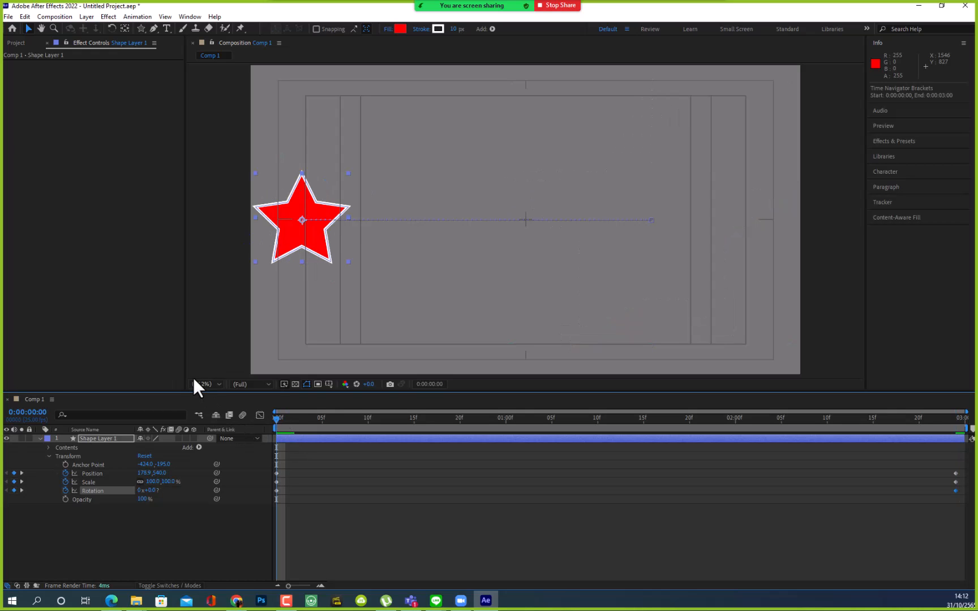
key(space)
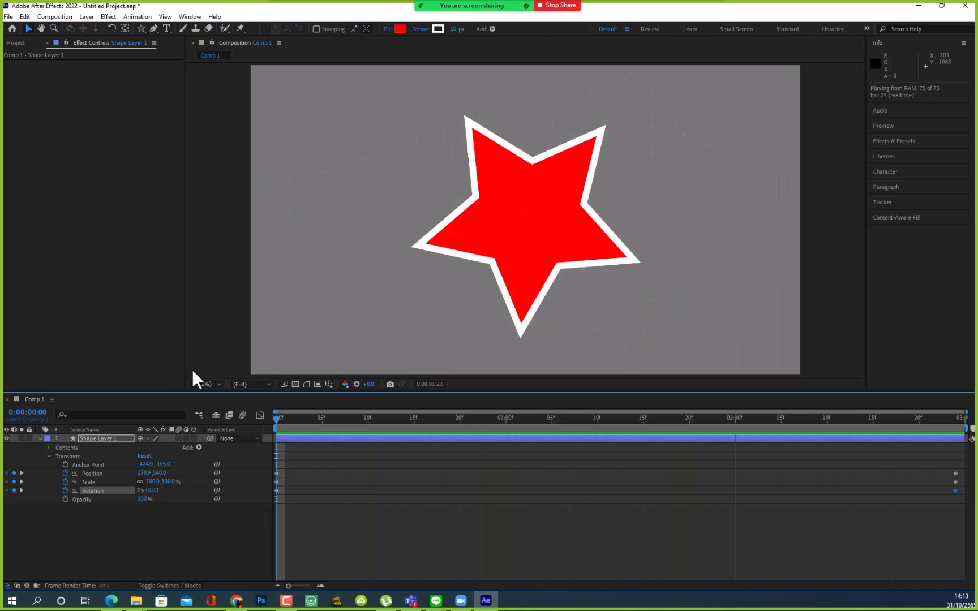
key(space)
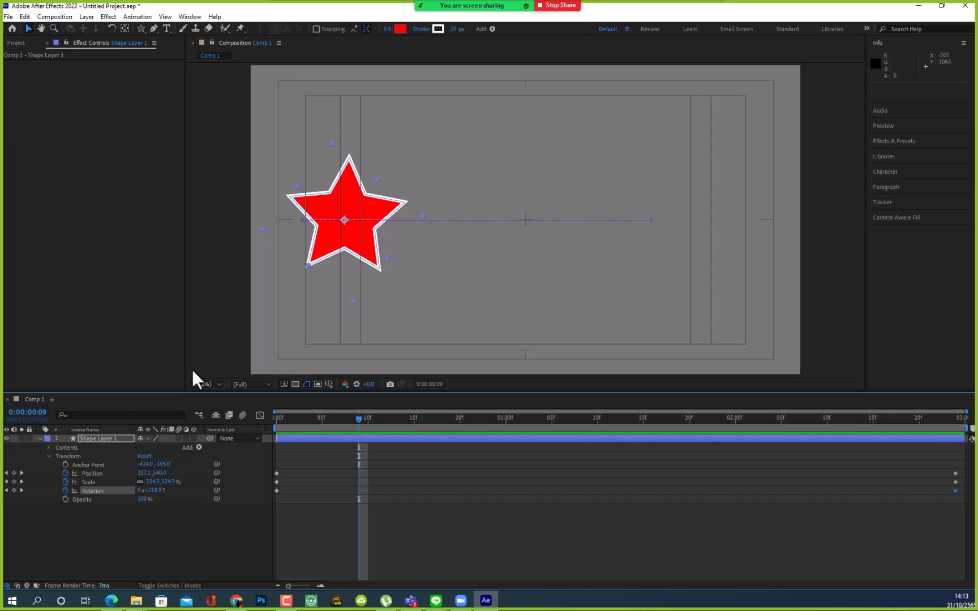
- Set the star's Rotation keyframe at 0:00:02:24 to 1 full revolution
drag(356, 417, 977, 422)
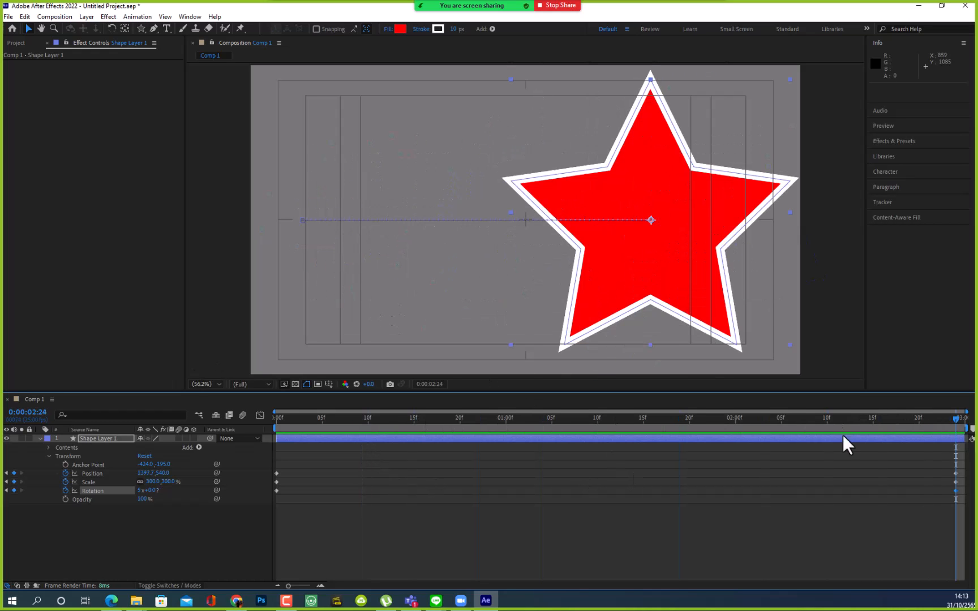
click(141, 490)
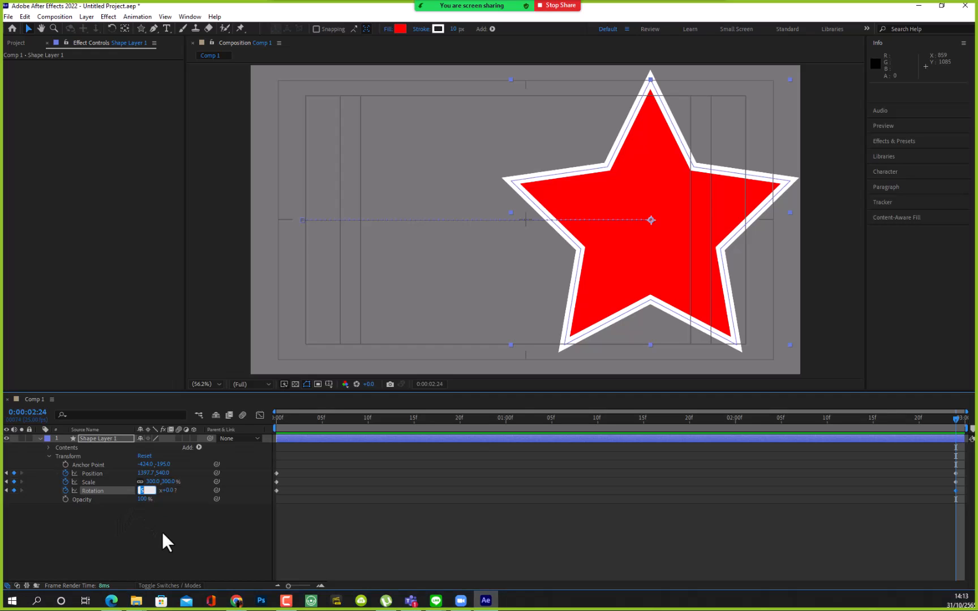
text(1)
key(Return)
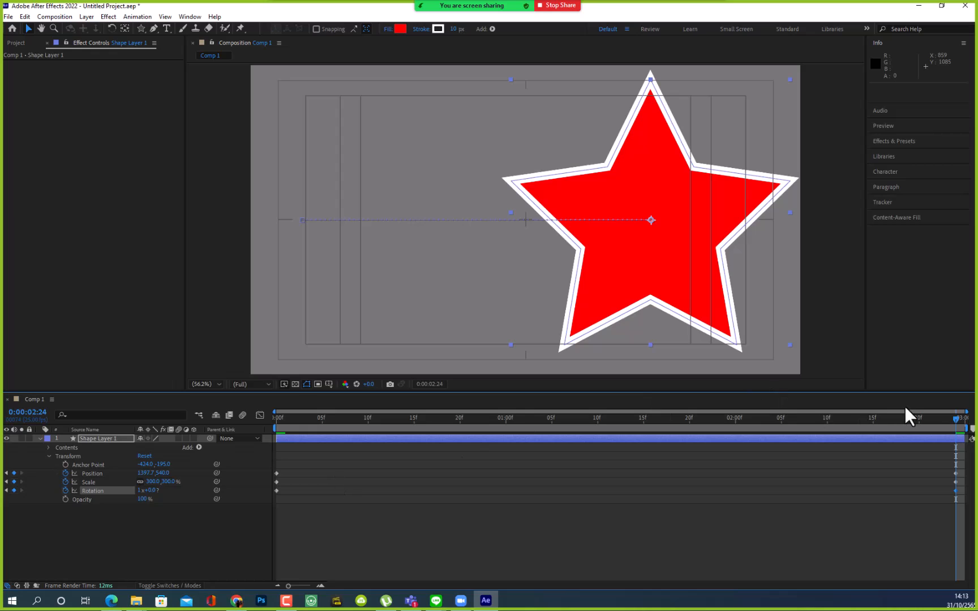
- Preview the slower star rotation and return the current time to 0:00:00:00
key(space)
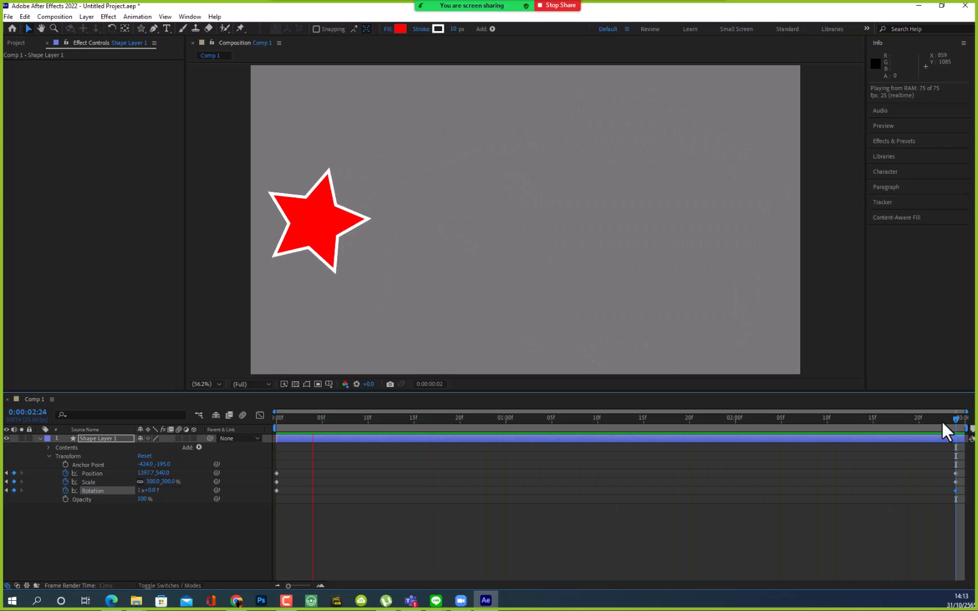
key(space)
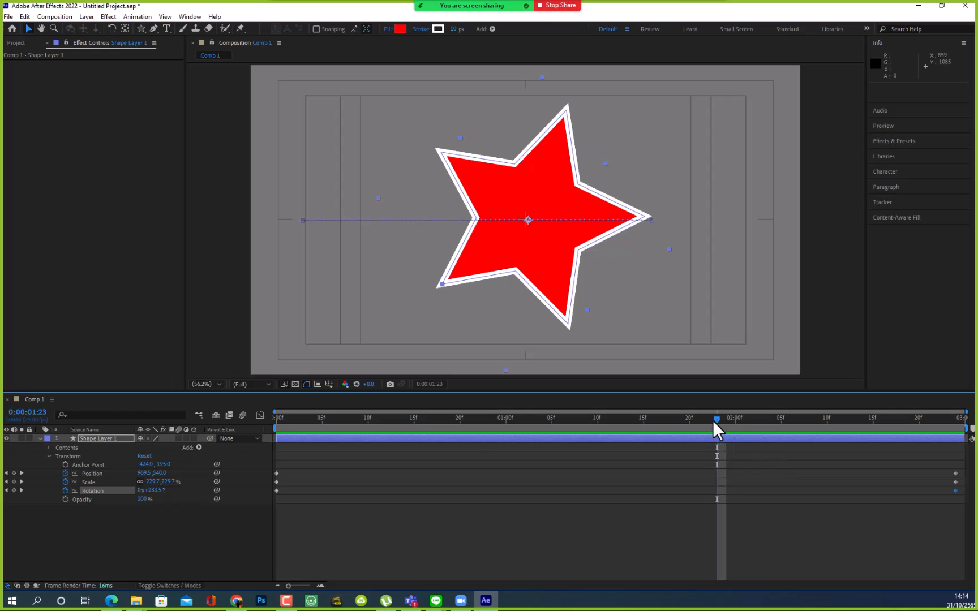
drag(715, 419, 222, 406)
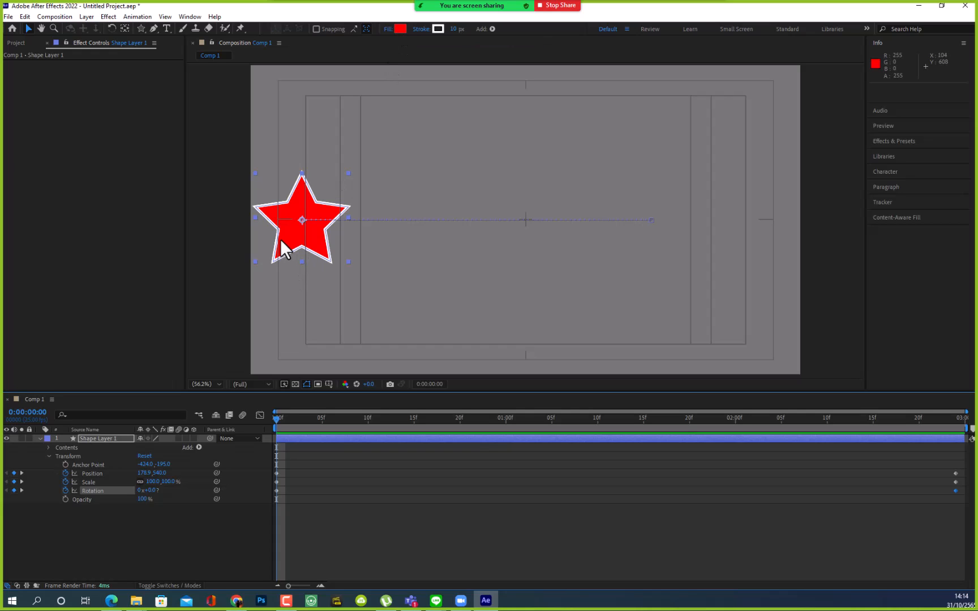
- Reveal the Fill 1 properties of the star's Polystar 1 contents and add a Color keyframe at 0:00:00:00
click(48, 456)
click(48, 447)
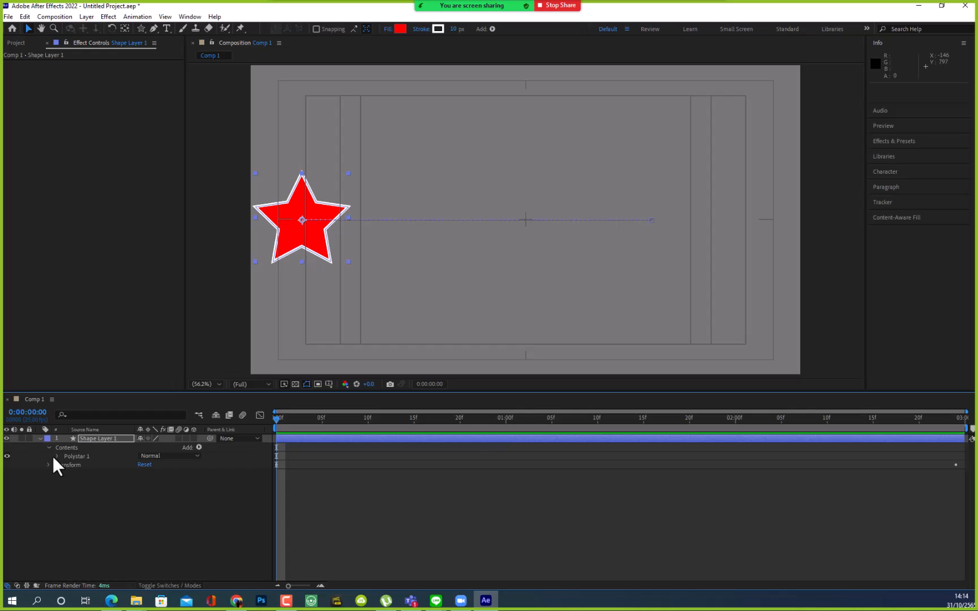
click(57, 456)
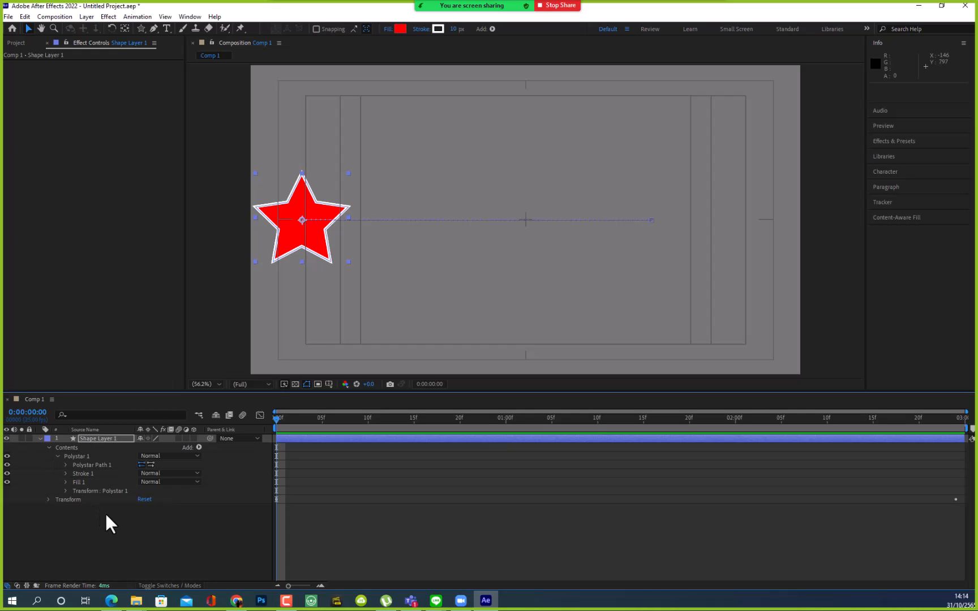
click(65, 482)
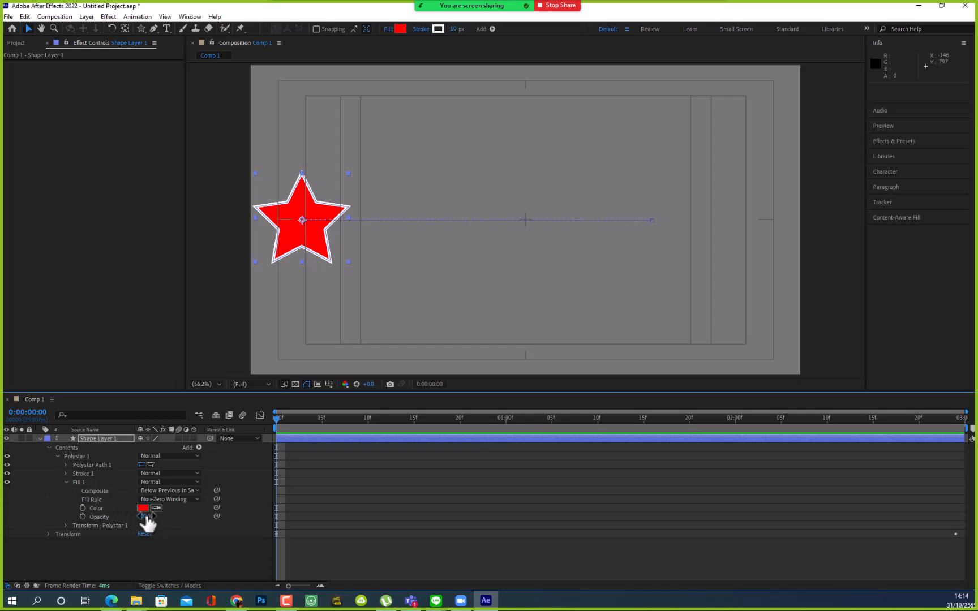
click(48, 447)
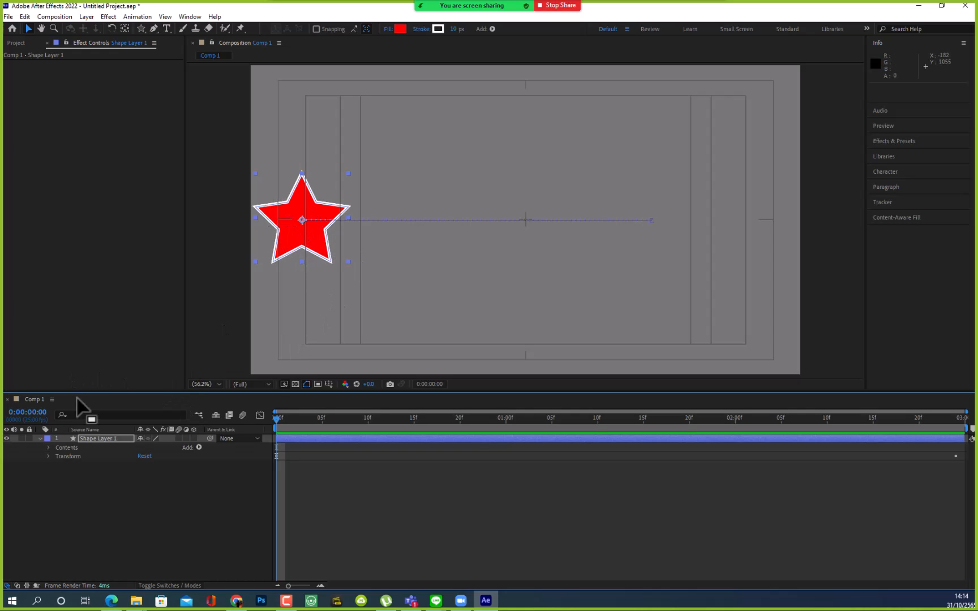
click(48, 448)
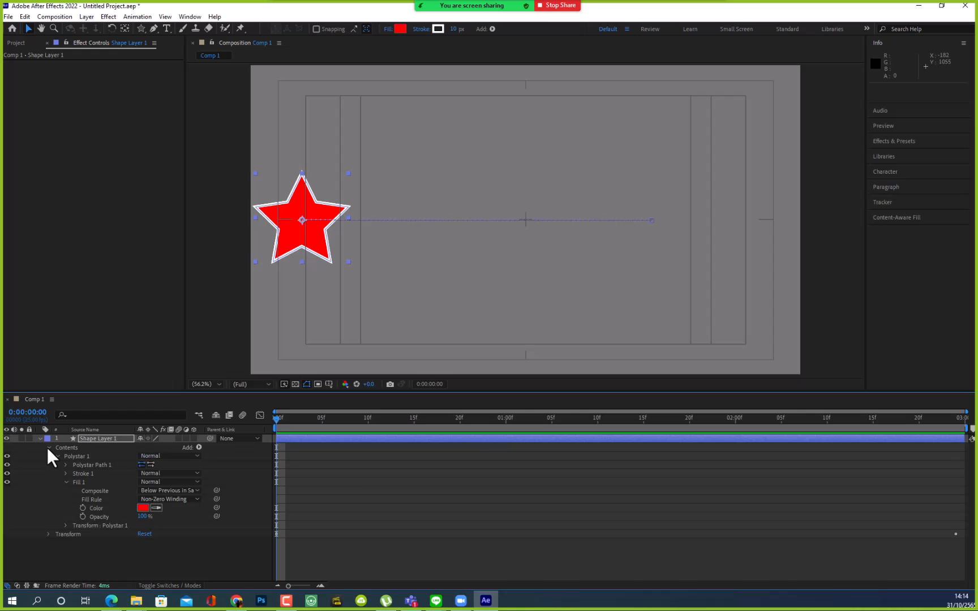
click(84, 507)
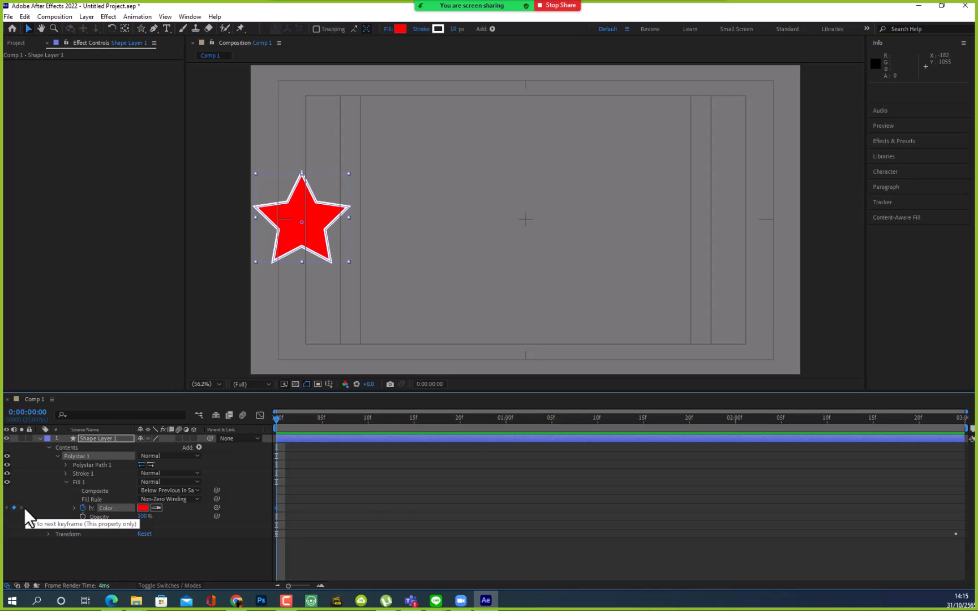
- Add a fill Color keyframe at 0:00:02:24, set it to blue, and preview the star's colour change
drag(276, 418, 976, 431)
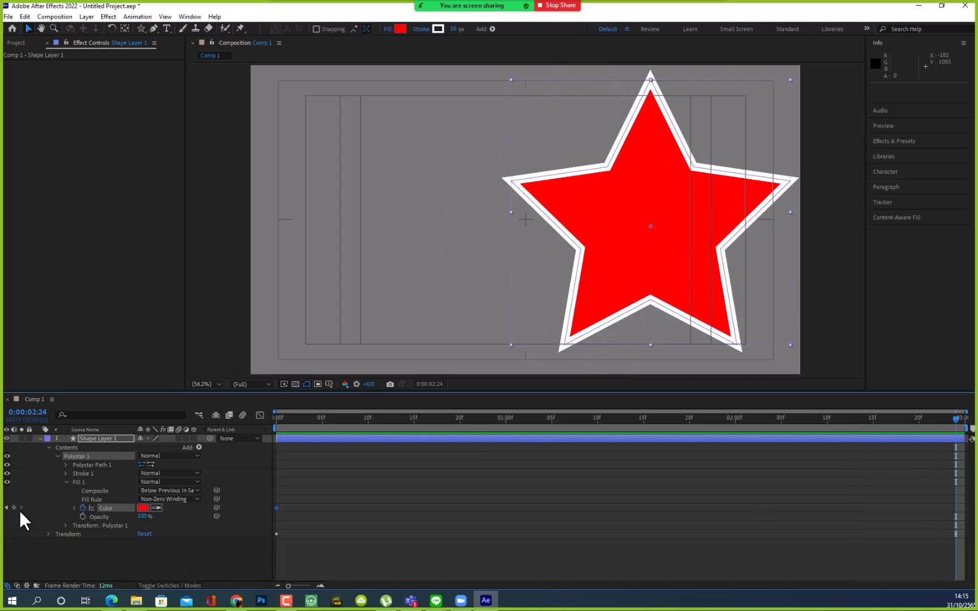
click(13, 507)
click(142, 507)
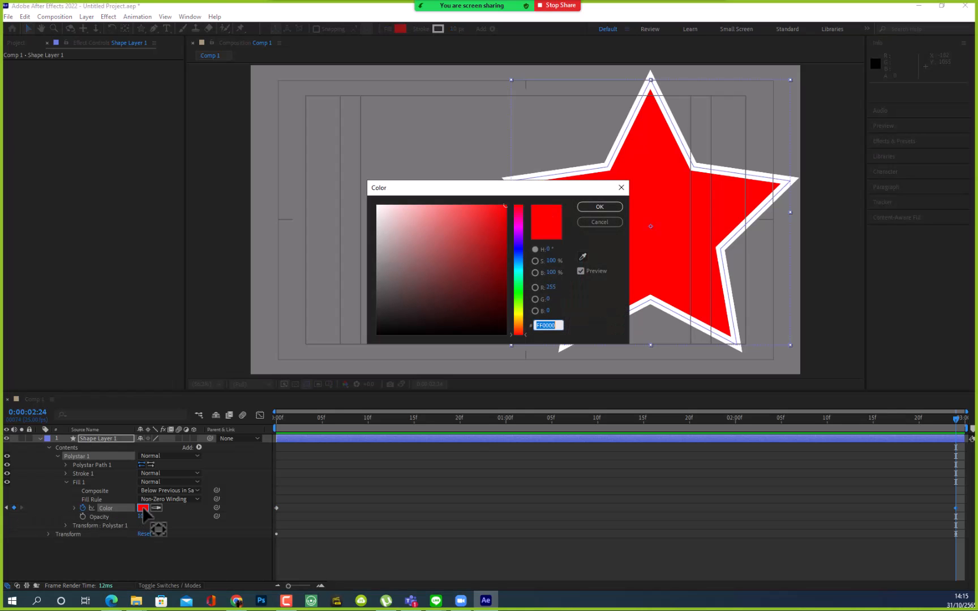
click(517, 244)
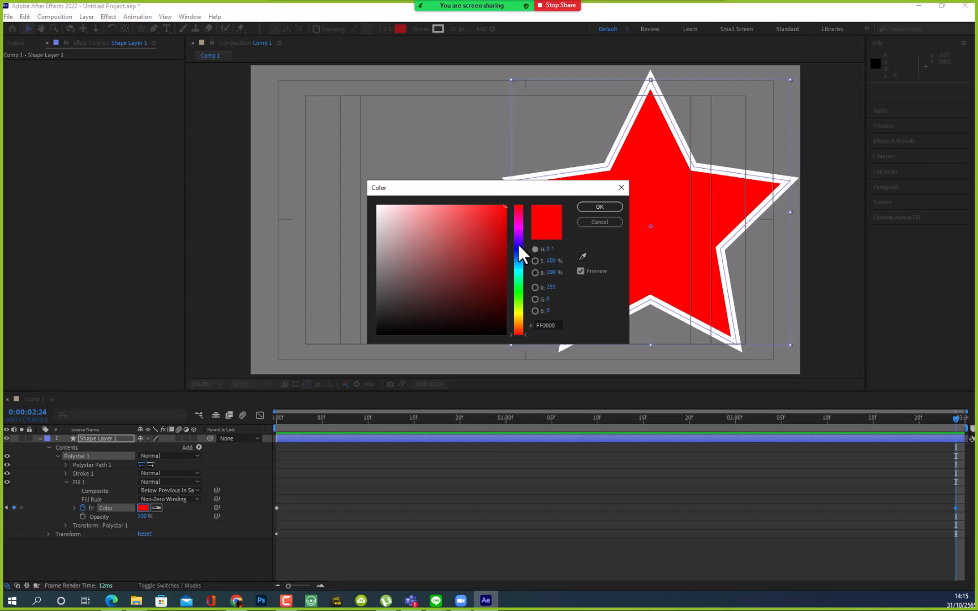
click(600, 206)
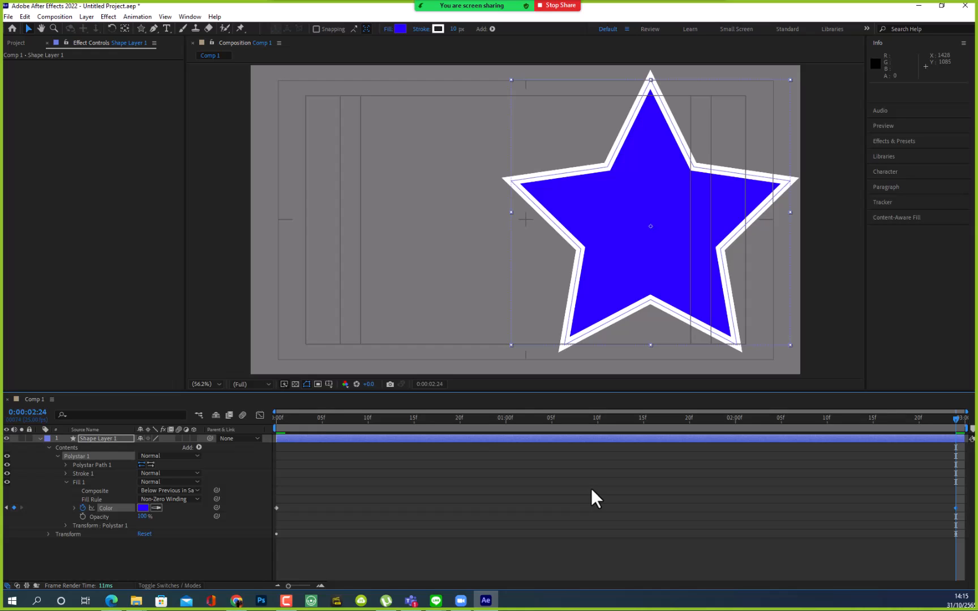
click(218, 339)
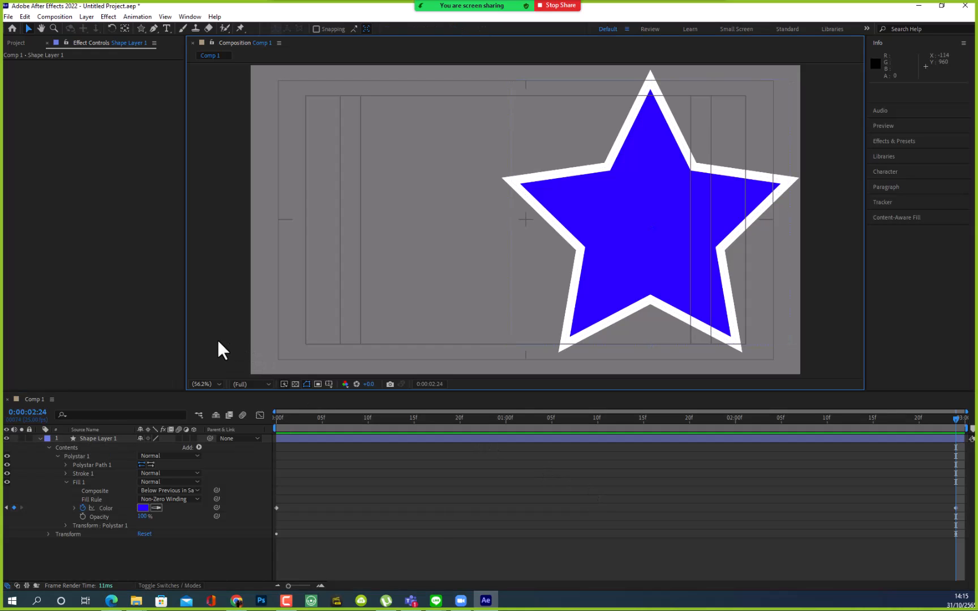
key(space)
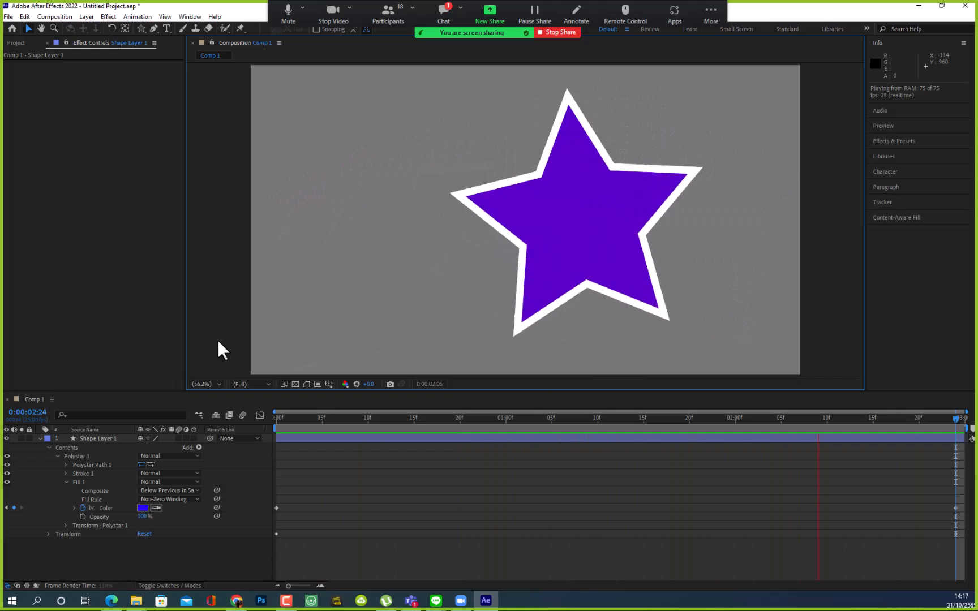
- Add Opacity keyframes of 100% in the star's Transform properties at 0:00:02:24 and 0:00:00:00
click(48, 447)
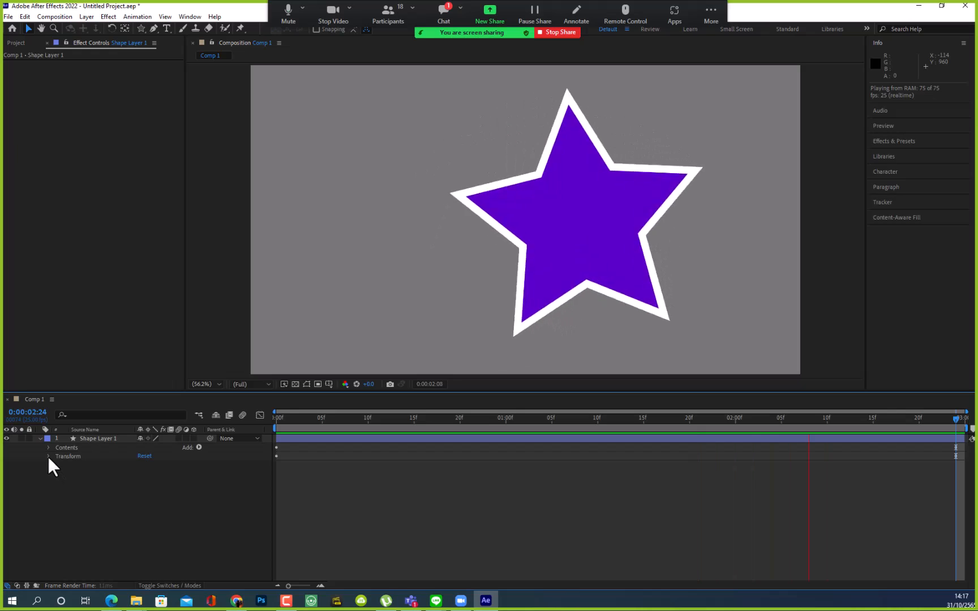
click(48, 457)
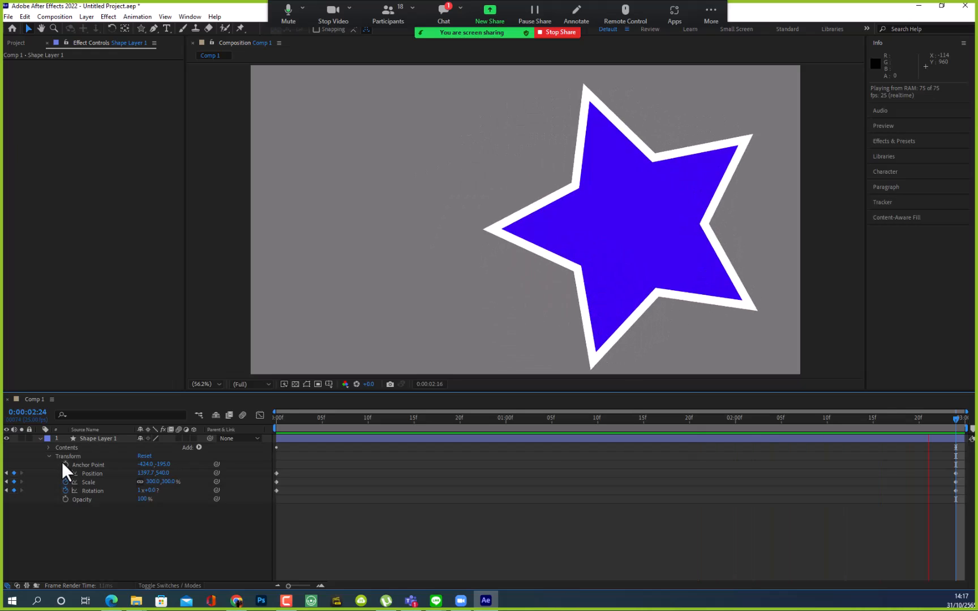
click(64, 500)
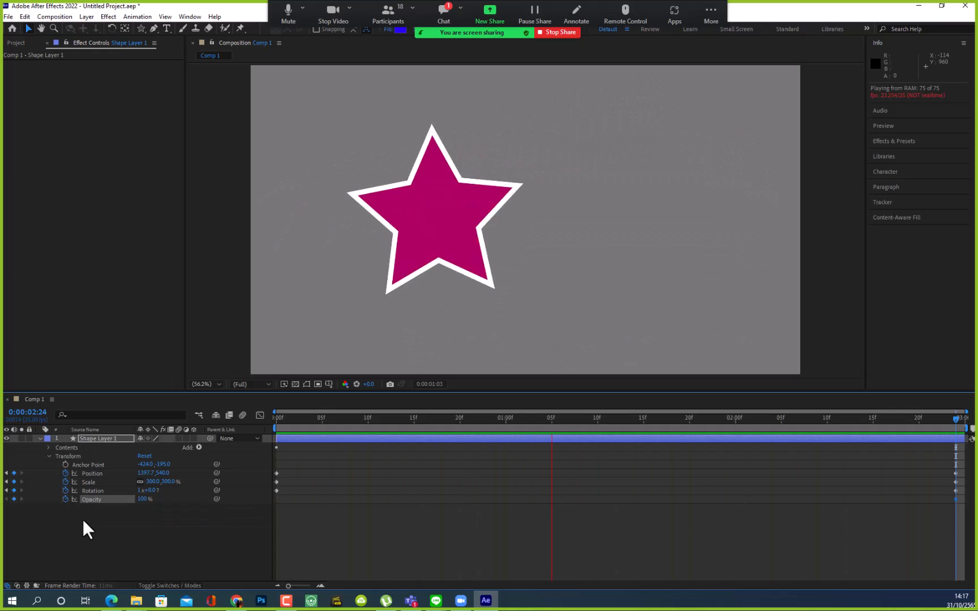
key(space)
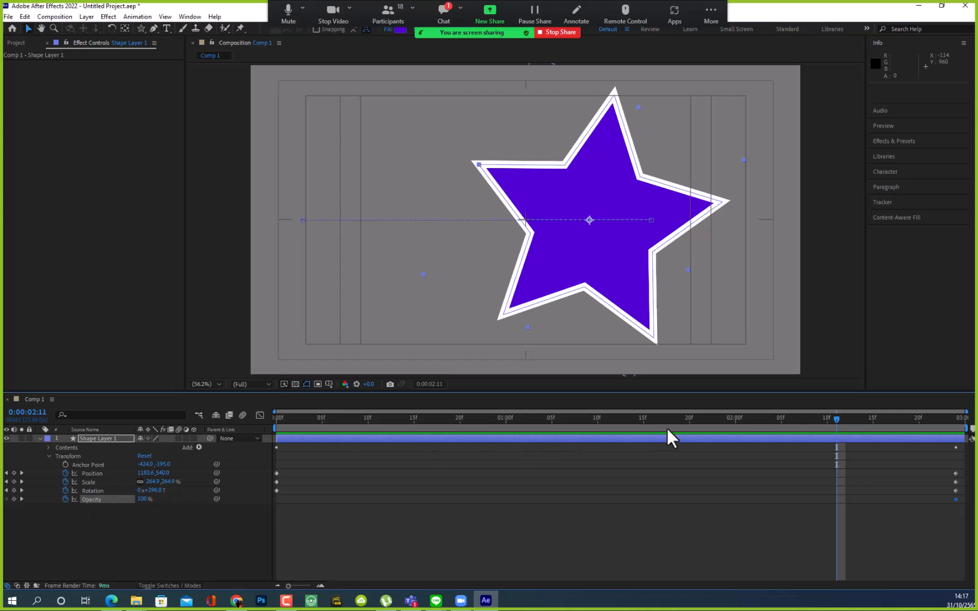
key(space)
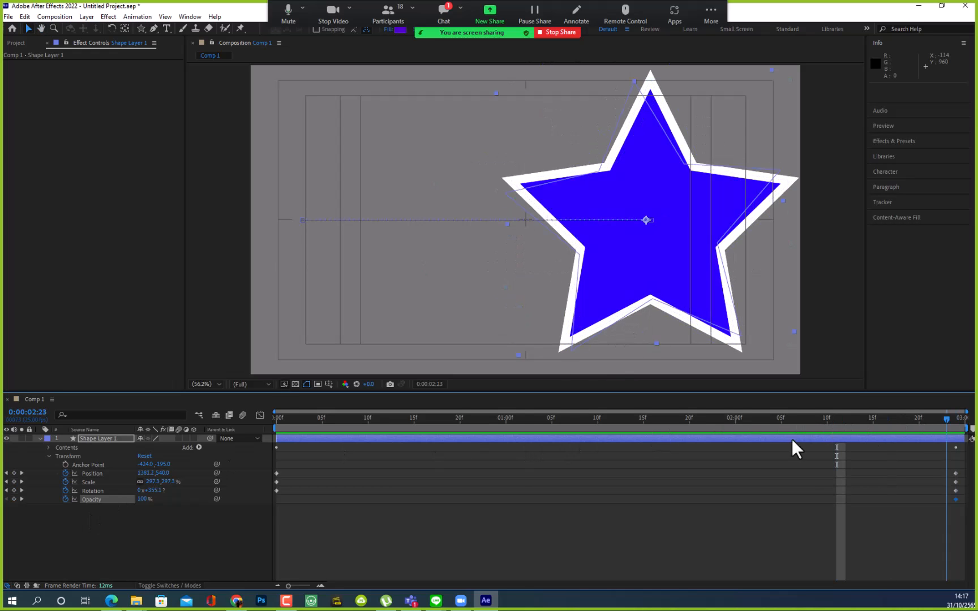
key(space)
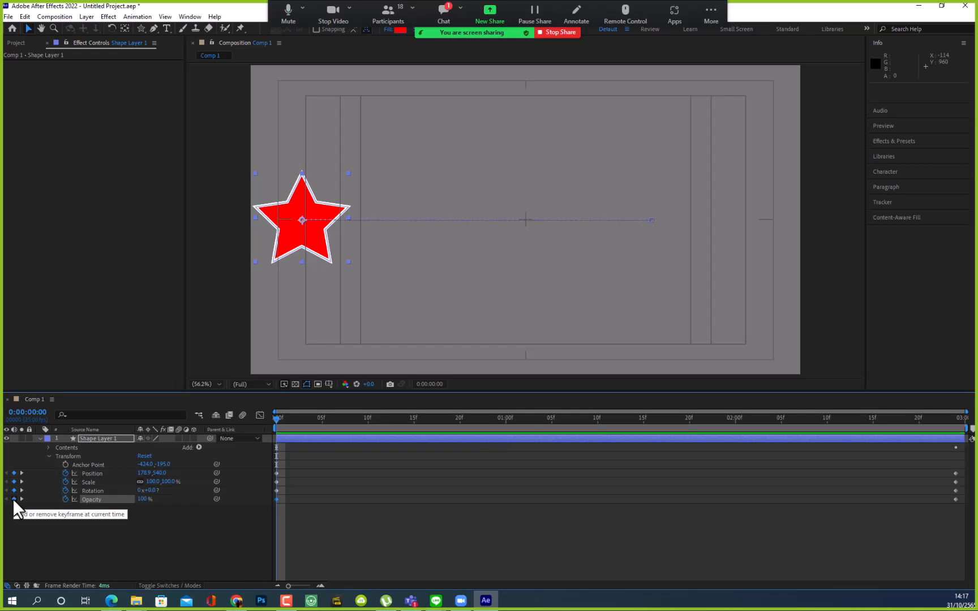
click(14, 498)
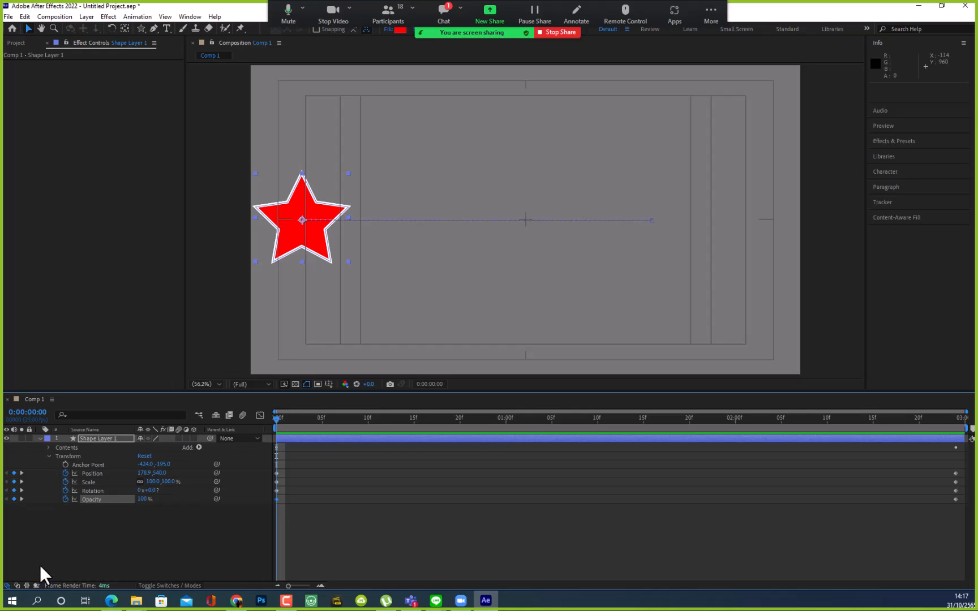
click(145, 500)
- Add 100% Opacity keyframes for the star at 0:00:01:00 and 0:00:02:00
drag(277, 420, 505, 423)
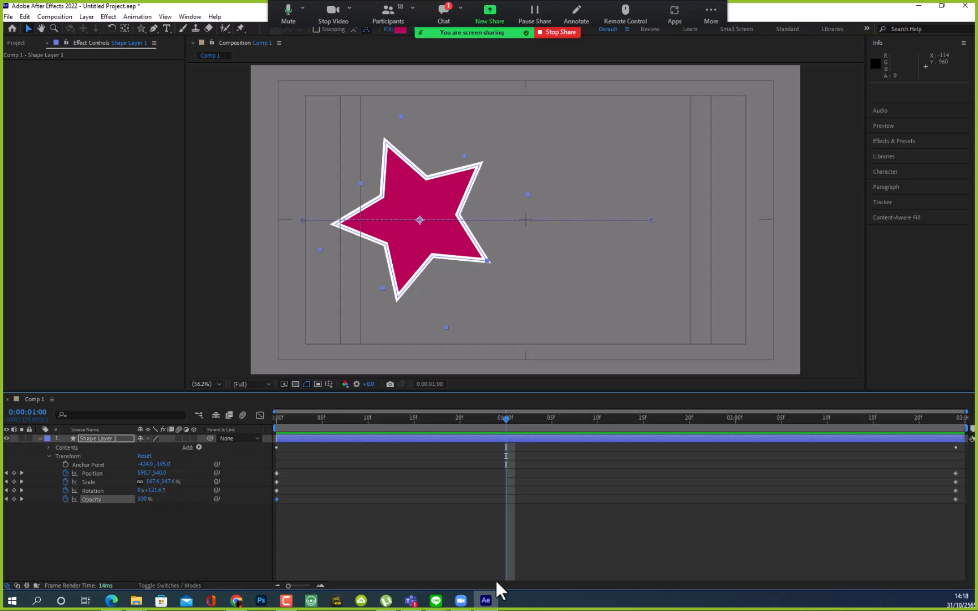
click(14, 499)
drag(506, 418, 733, 421)
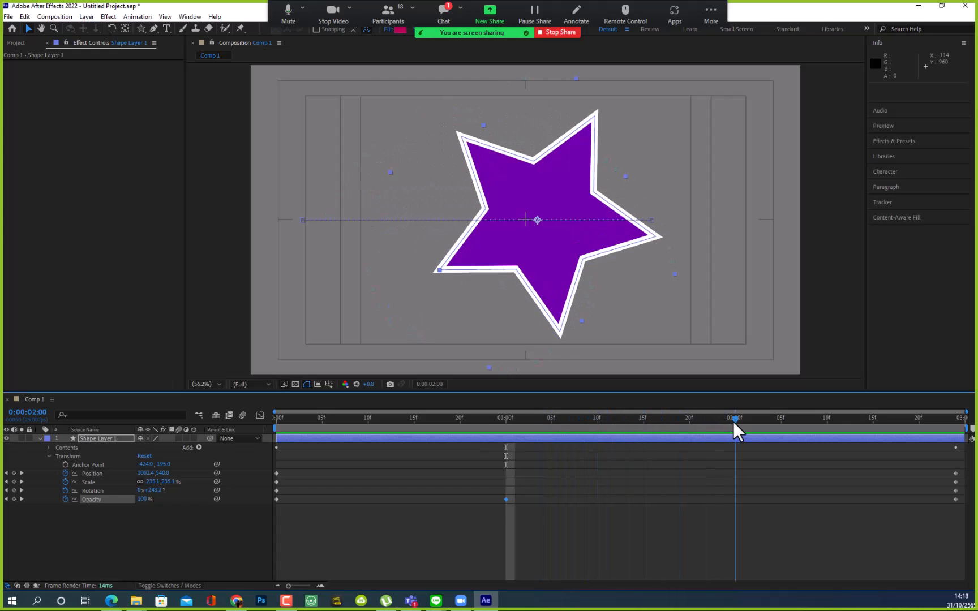
click(14, 499)
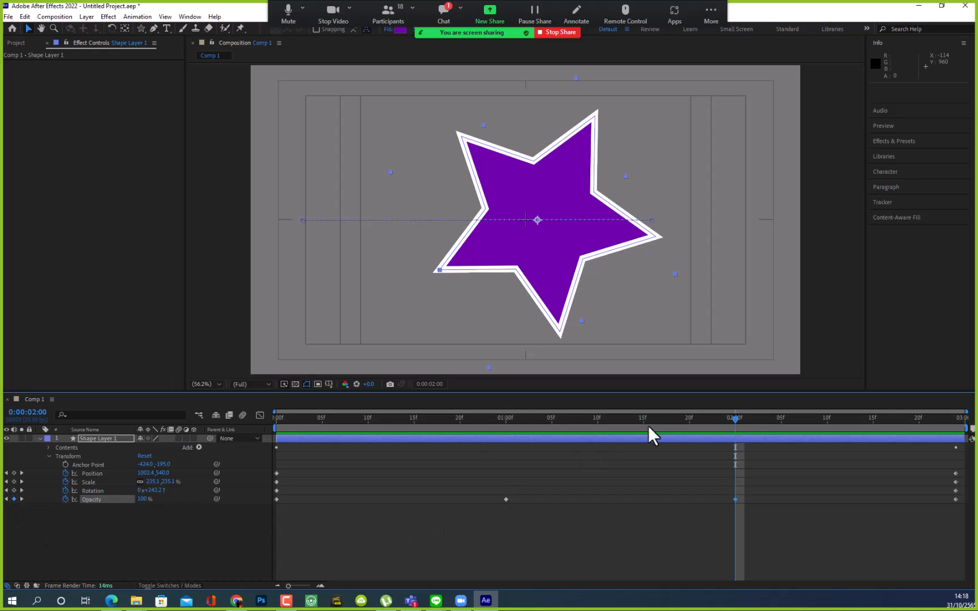
- Go to 0:00:02:24 and preview the animation with the four Opacity keyframes in place
drag(736, 415, 969, 422)
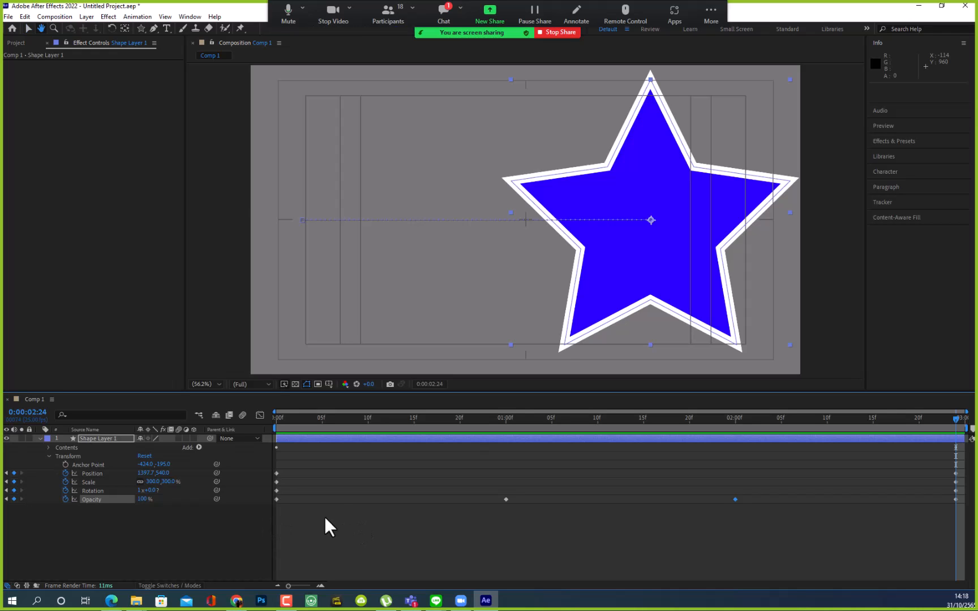
key(space)
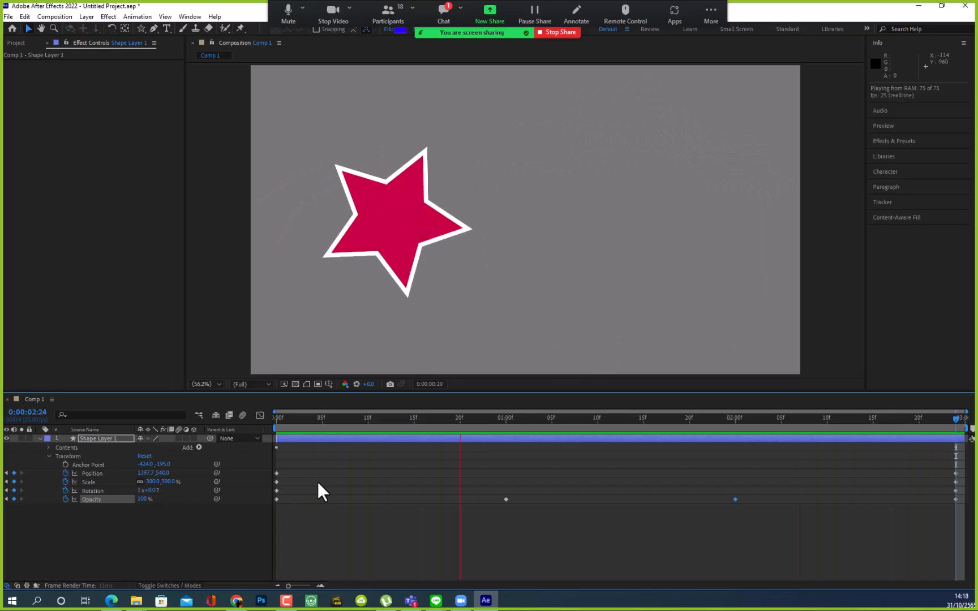
key(space)
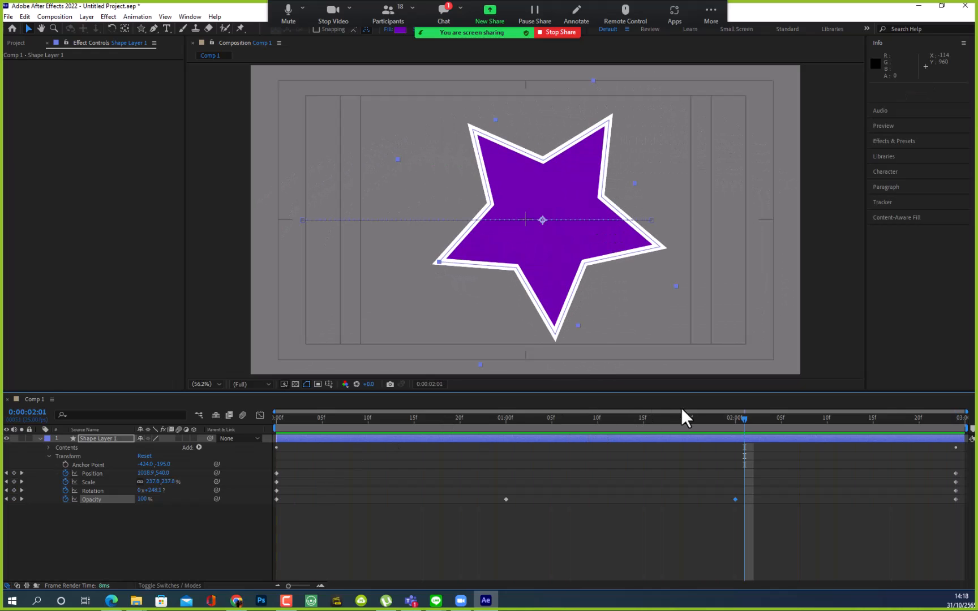
- Set the star's Opacity keyframe at 0:00:00:00 to 0%
drag(743, 418, 504, 419)
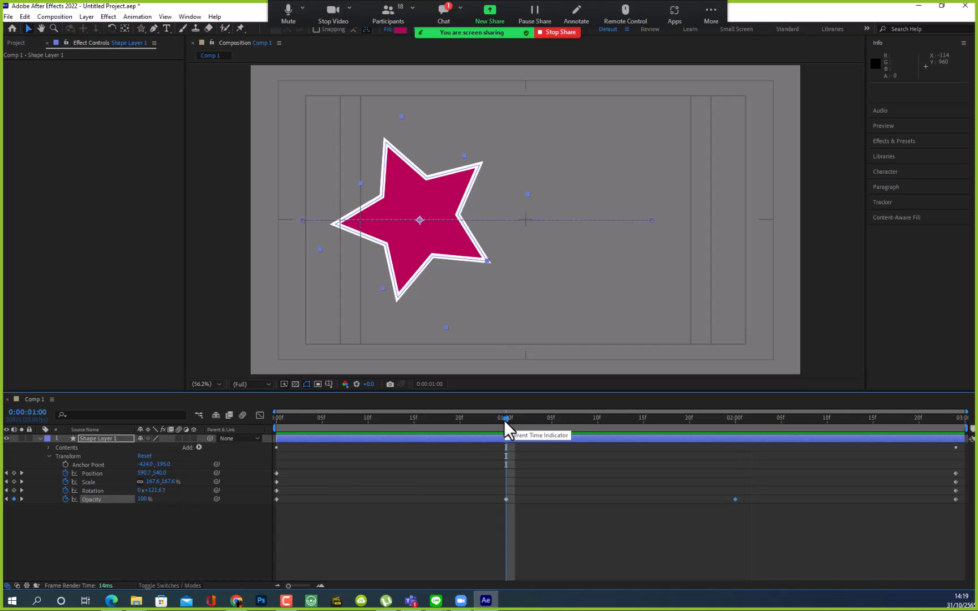
drag(504, 419, 207, 429)
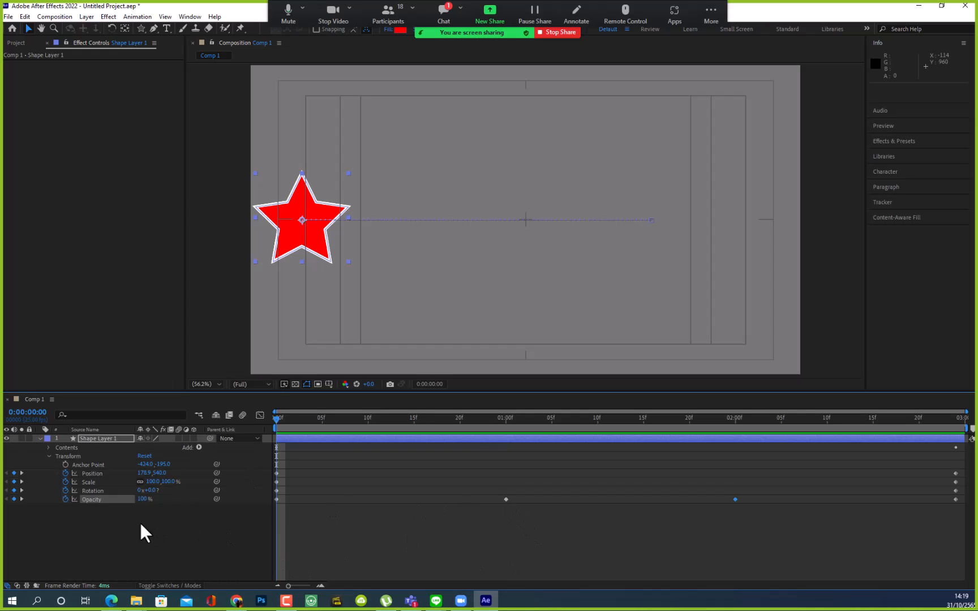
click(144, 499)
text(0)
key(Return)
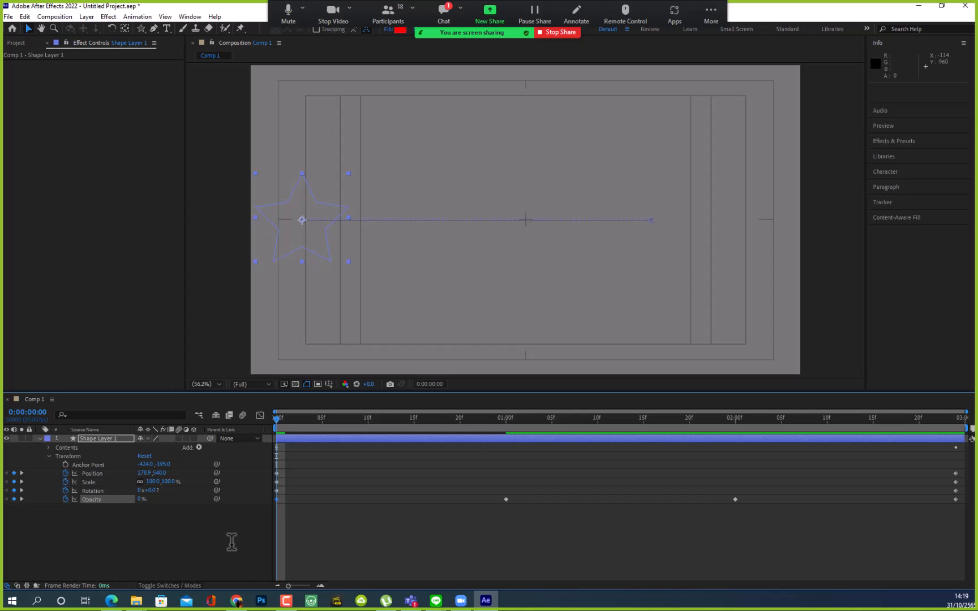
- Play the star's fade-in and scrub back to 0:00:00:14 to examine the partial opacity
key(space)
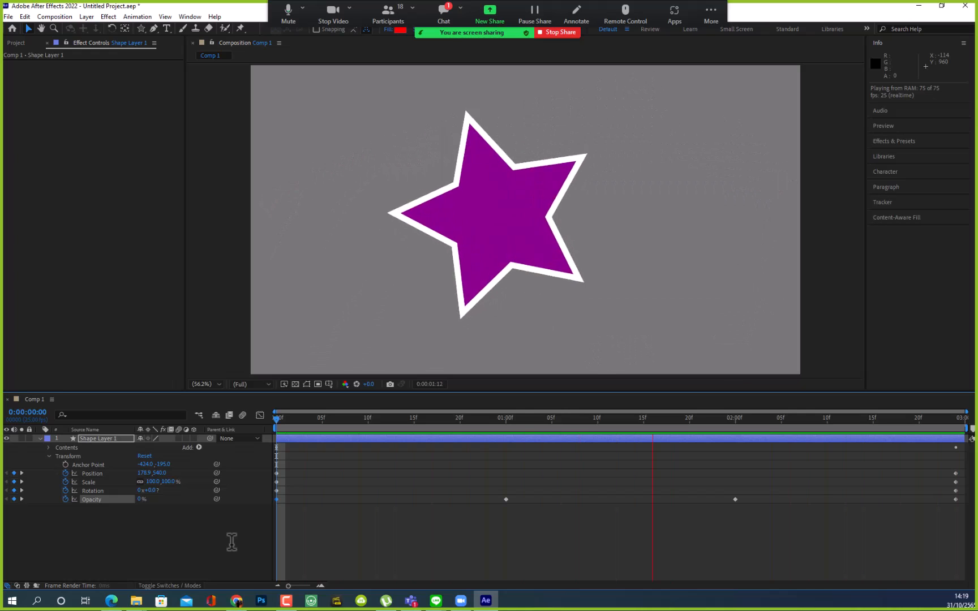
key(space)
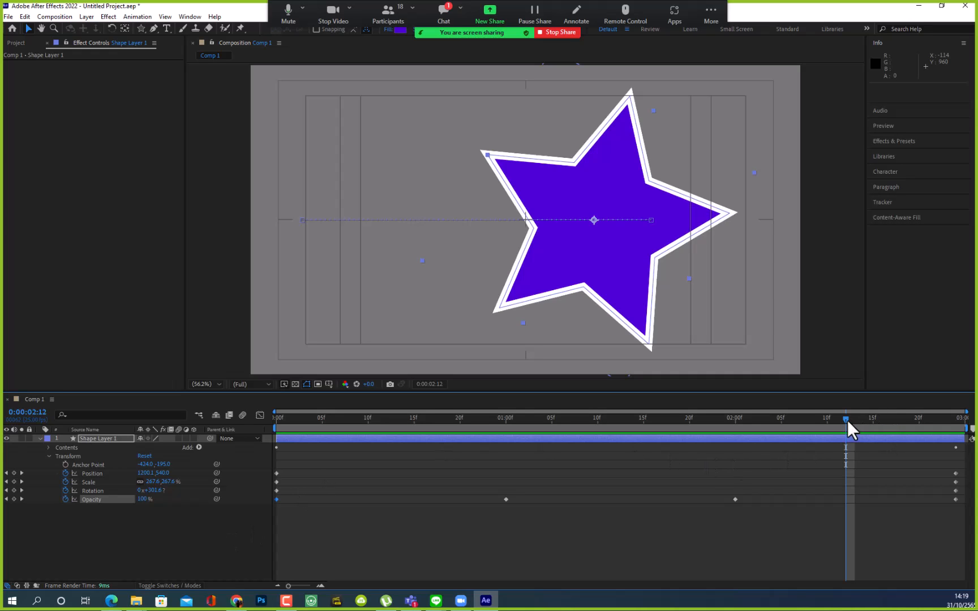
drag(845, 418, 408, 444)
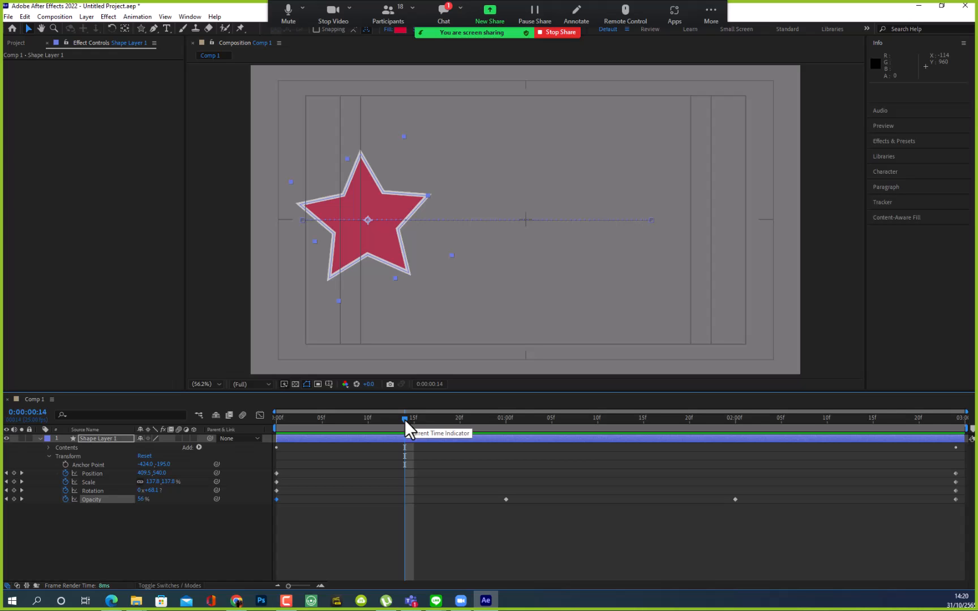
- Set the star's Opacity keyframe at 0:00:02:24 to 0% and preview the fade-out
drag(405, 419, 962, 419)
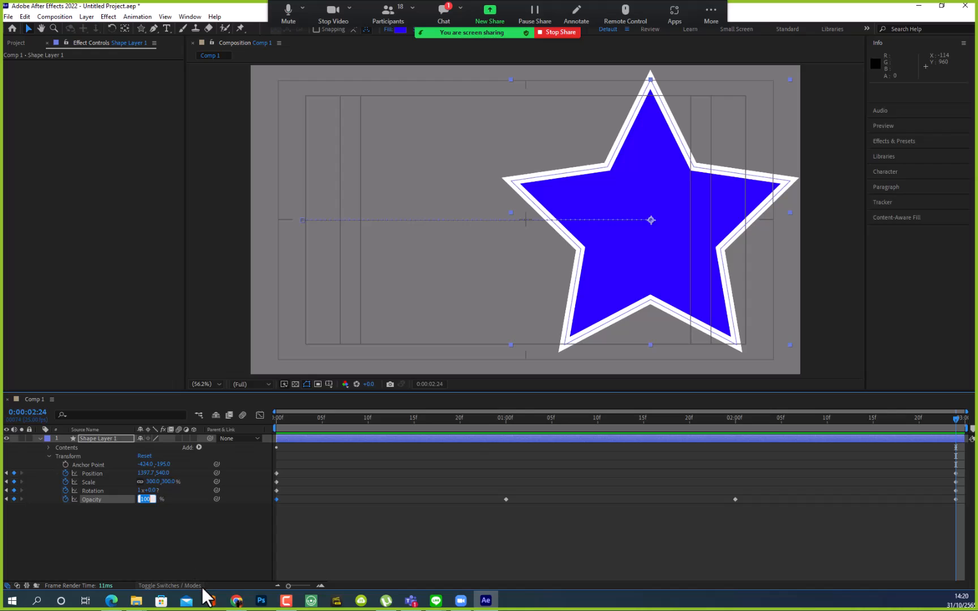
text(0)
key(Return)
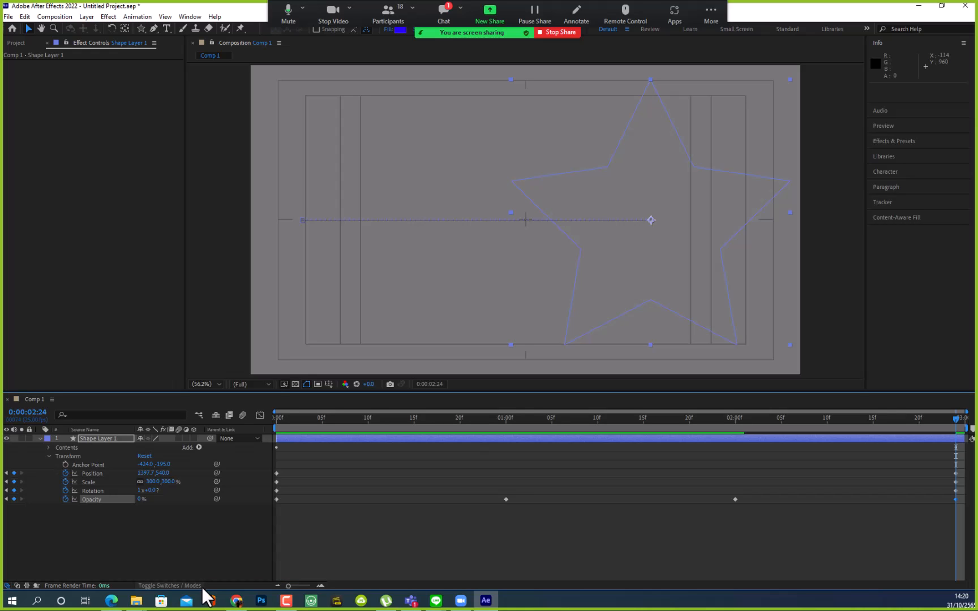
key(space)
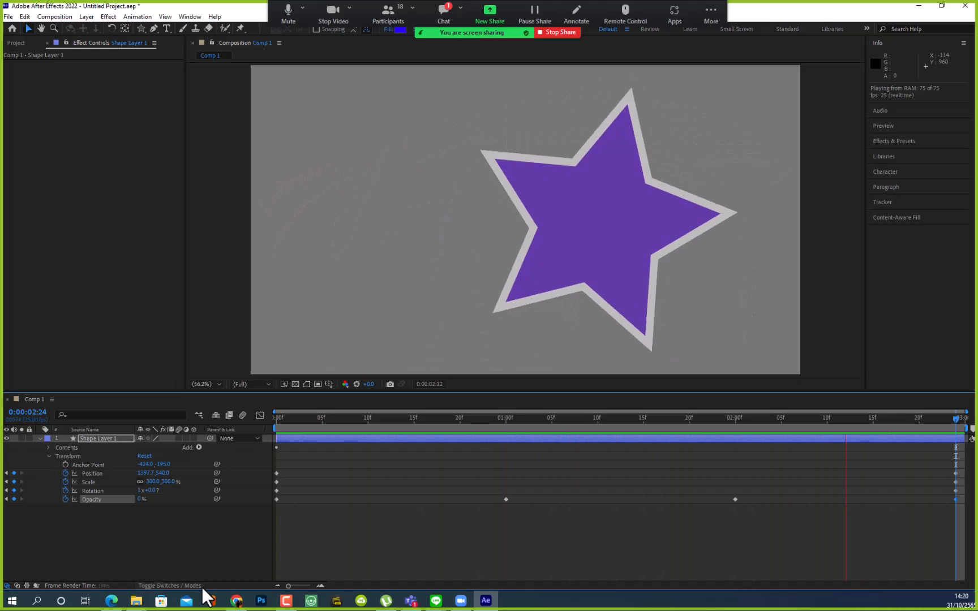
key(space)
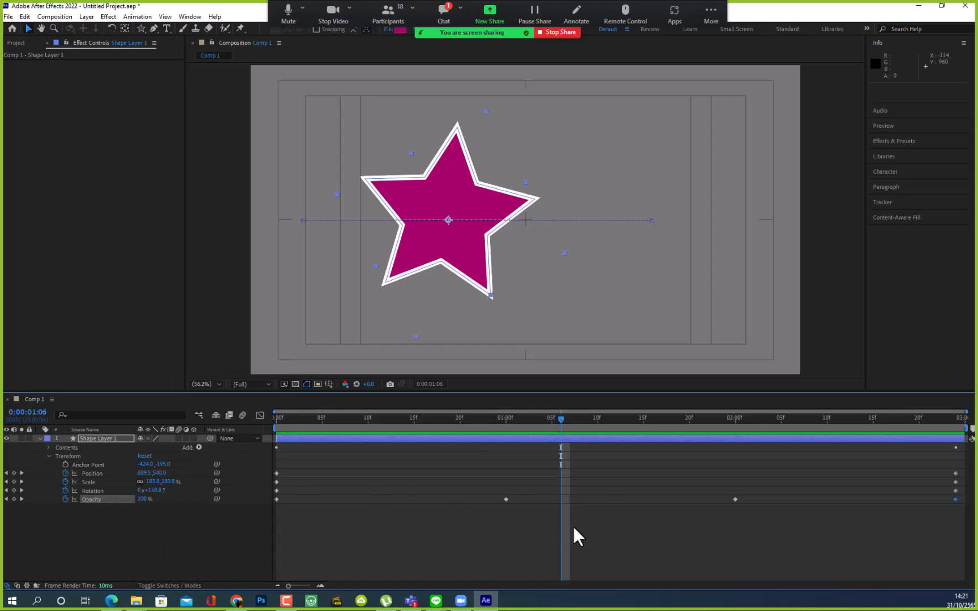
- Return to 0:00:00:00 and delete the star's shape layer from the composition
drag(558, 417, 242, 435)
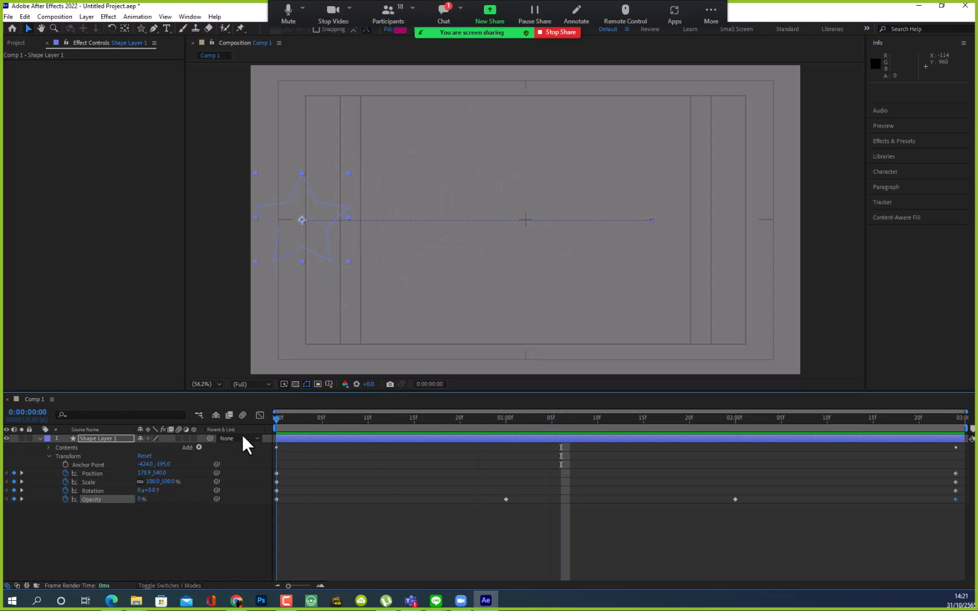
click(109, 530)
click(108, 440)
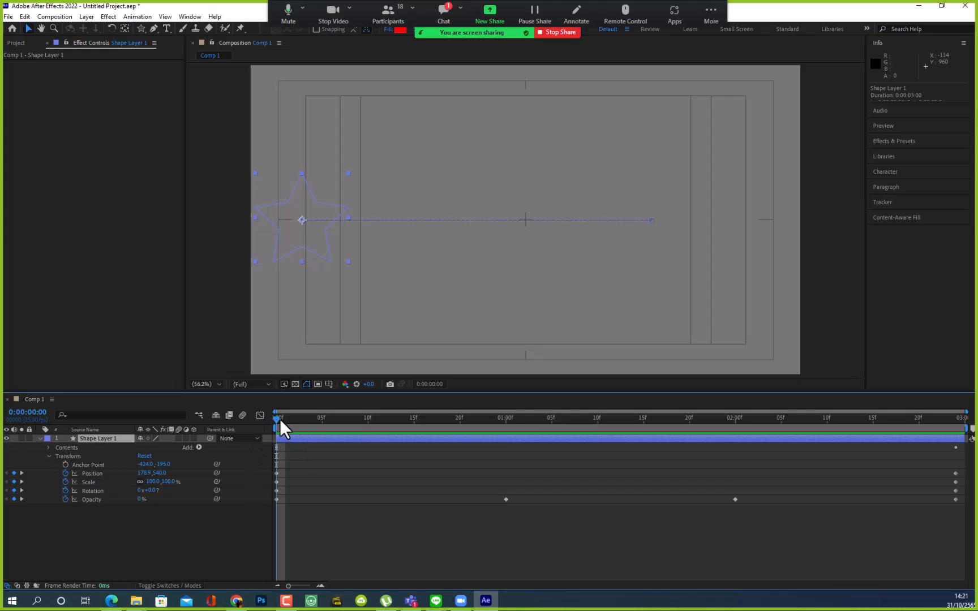
drag(277, 417, 140, 404)
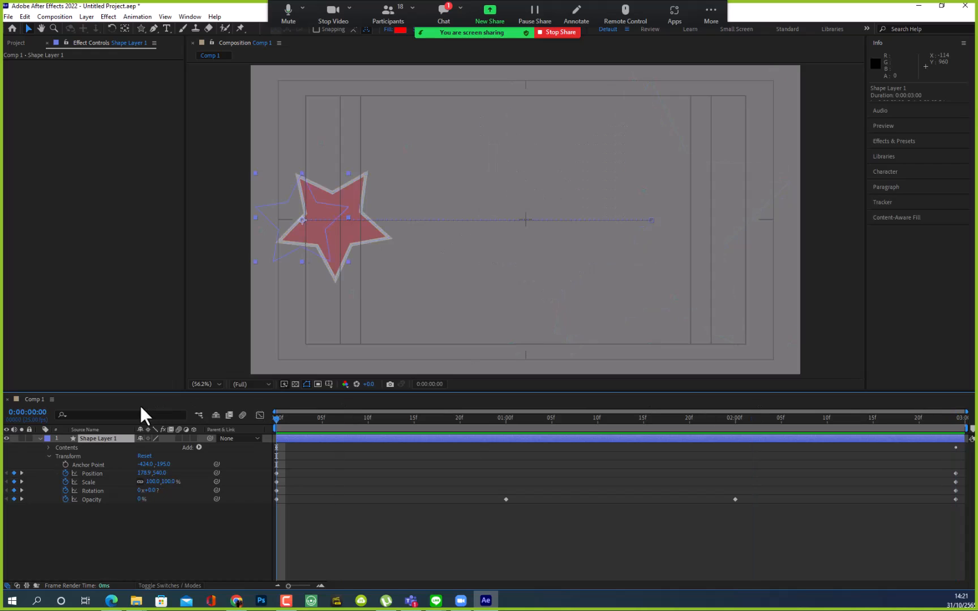
click(104, 546)
click(98, 439)
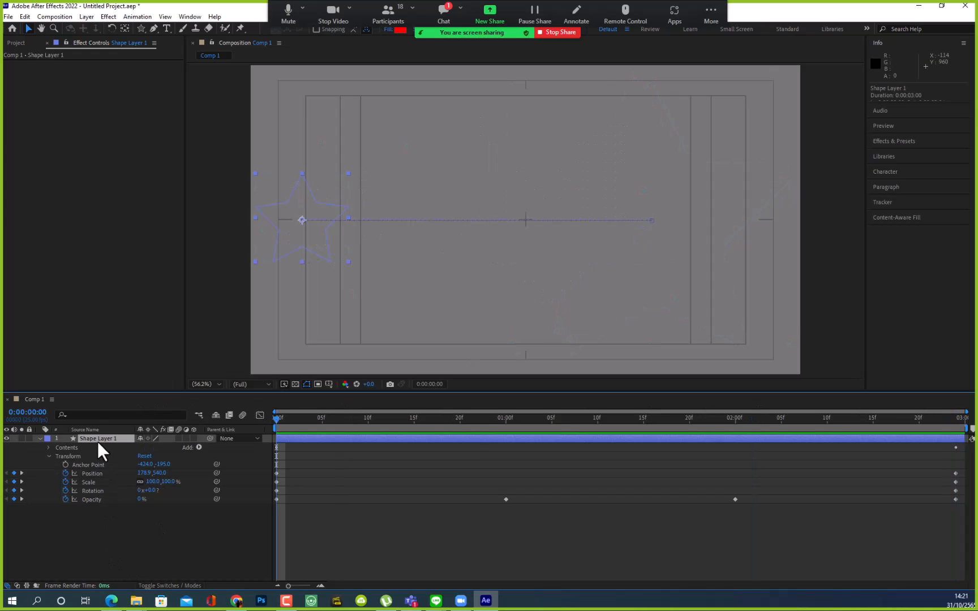
click(92, 524)
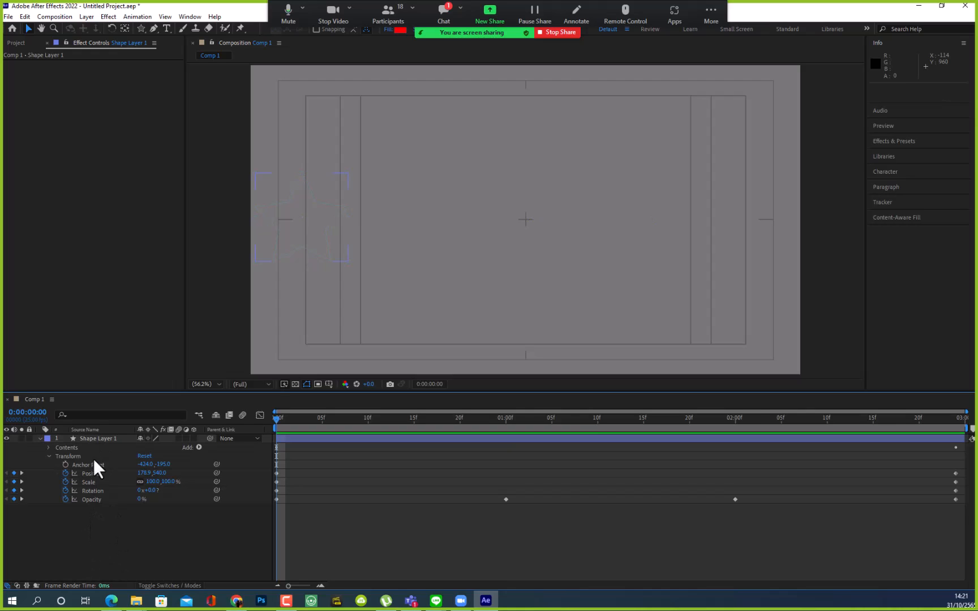
click(95, 439)
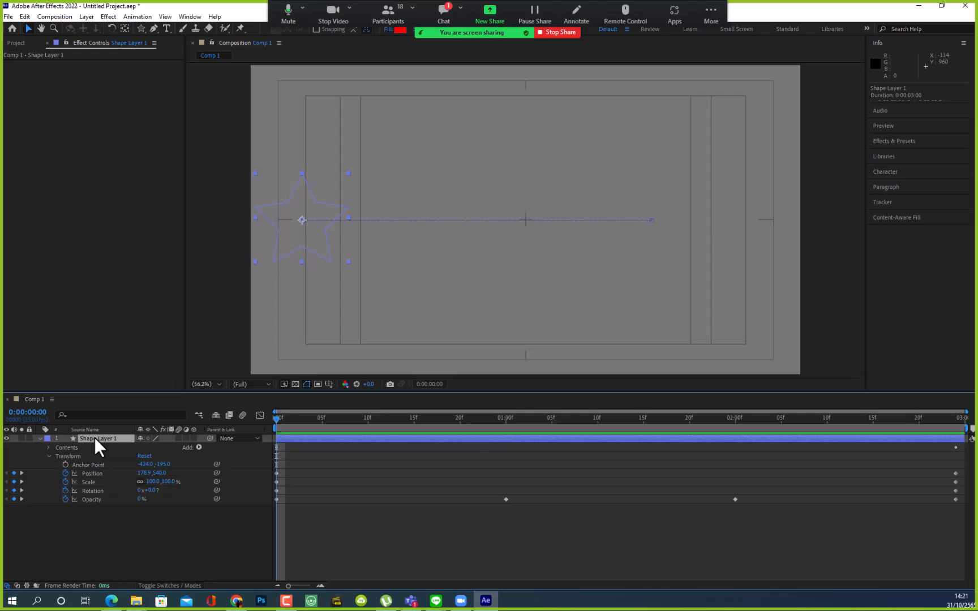
key(Delete)
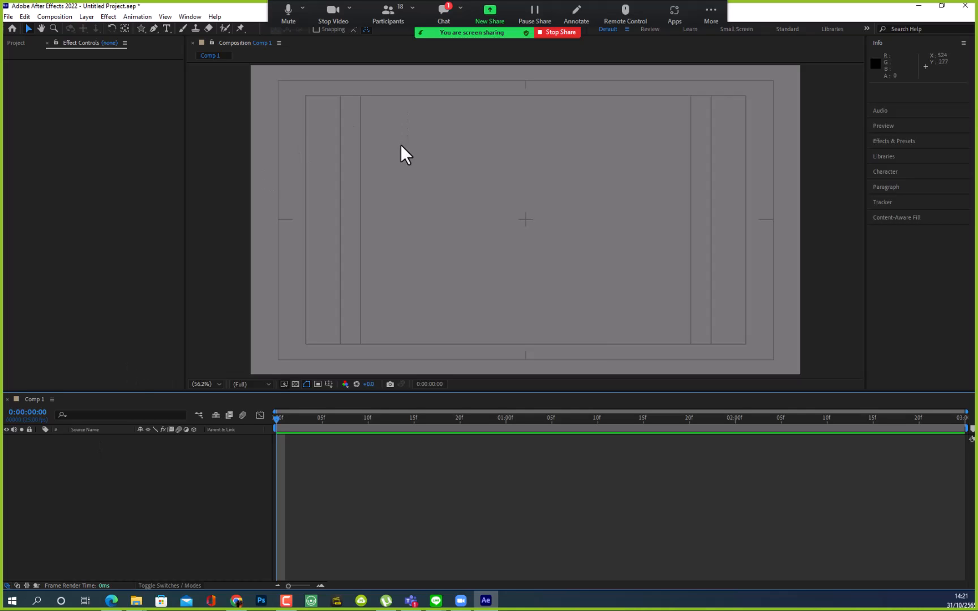
- Draw a red square with a white stroke, about 185 px per side, near the composition's lower-left corner using the Rectangle tool
click(195, 150)
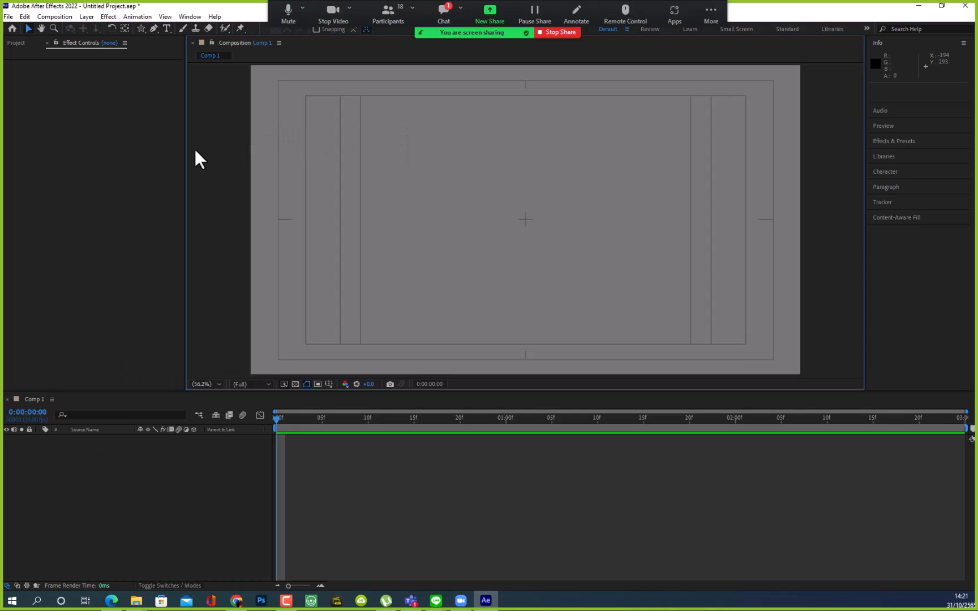
click(142, 29)
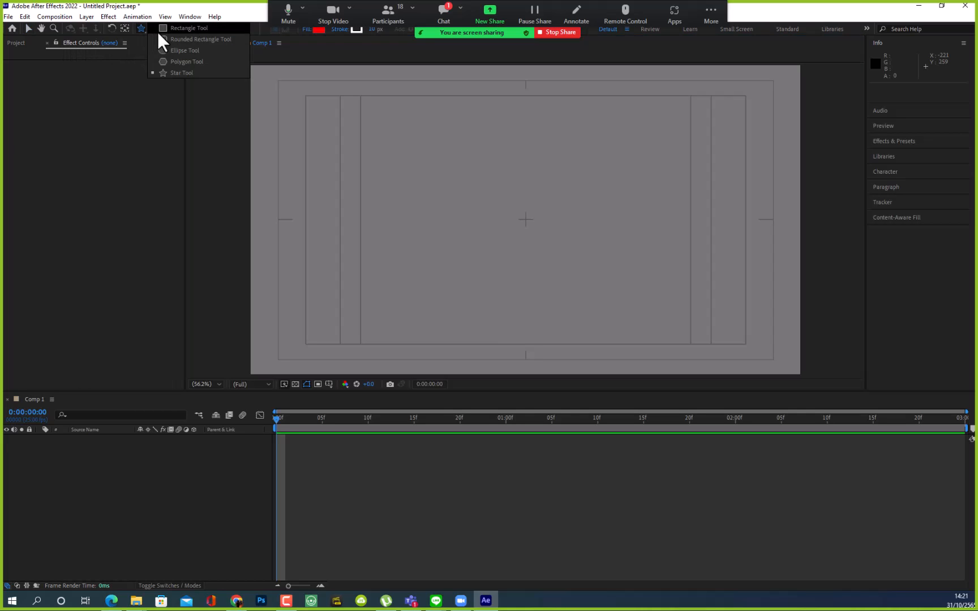
click(161, 28)
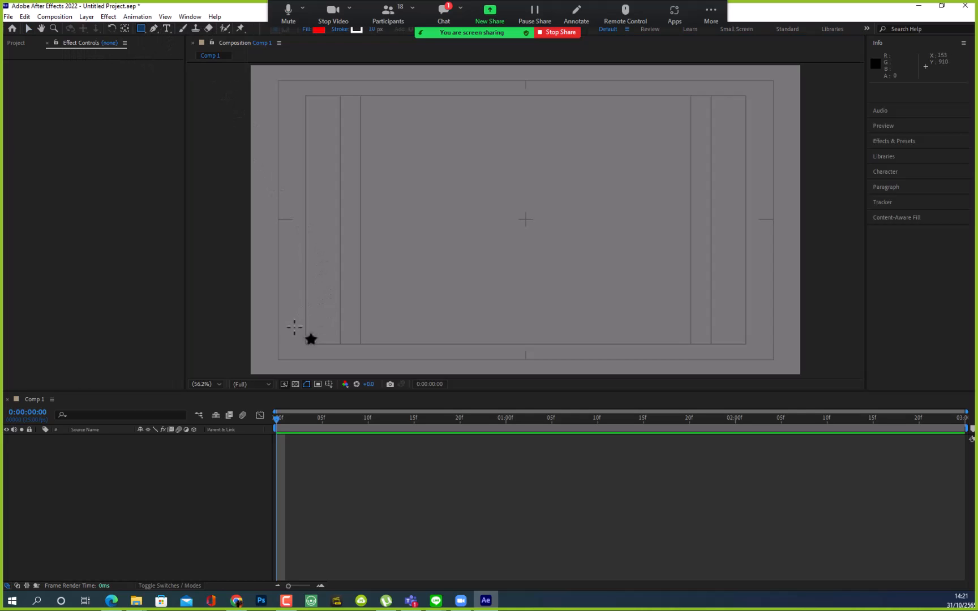
mouse_move(278, 323)
mouse_down()
mouse_move(341, 373)
mouse_move(372, 203)
mouse_move(425, 227)
mouse_move(354, 242)
mouse_move(407, 190)
mouse_move(312, 198)
mouse_move(405, 188)
mouse_up()
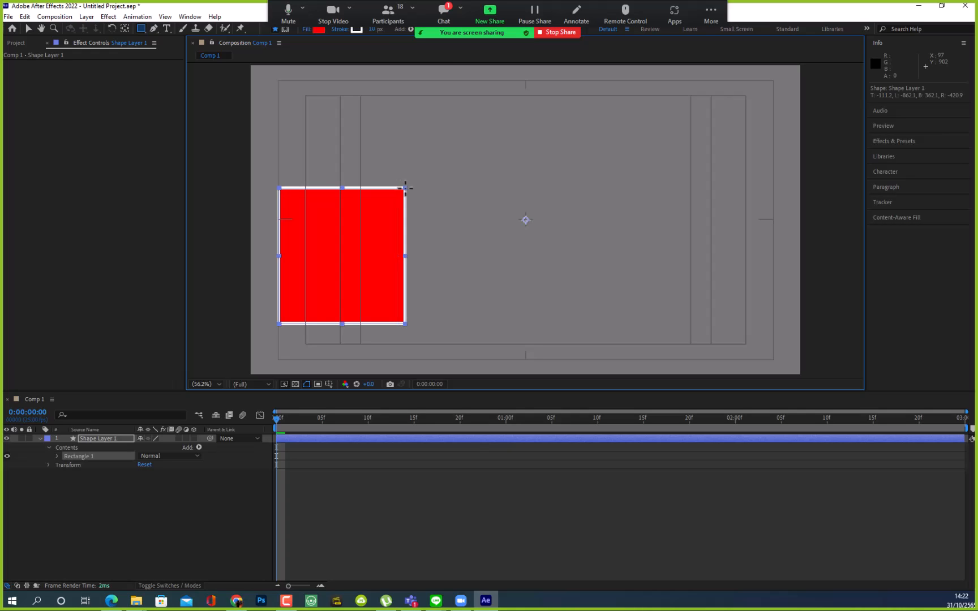
mouse_move(405, 188)
mouse_down()
mouse_move(378, 173)
mouse_move(426, 175)
mouse_move(378, 175)
mouse_move(426, 175)
mouse_move(378, 175)
mouse_move(329, 249)
mouse_up()
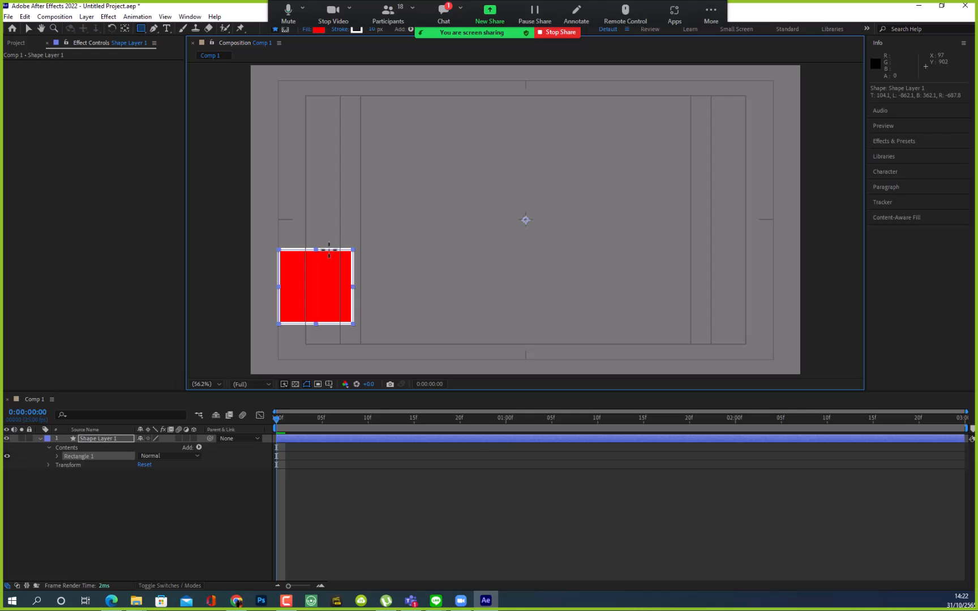
drag(328, 249, 312, 271)
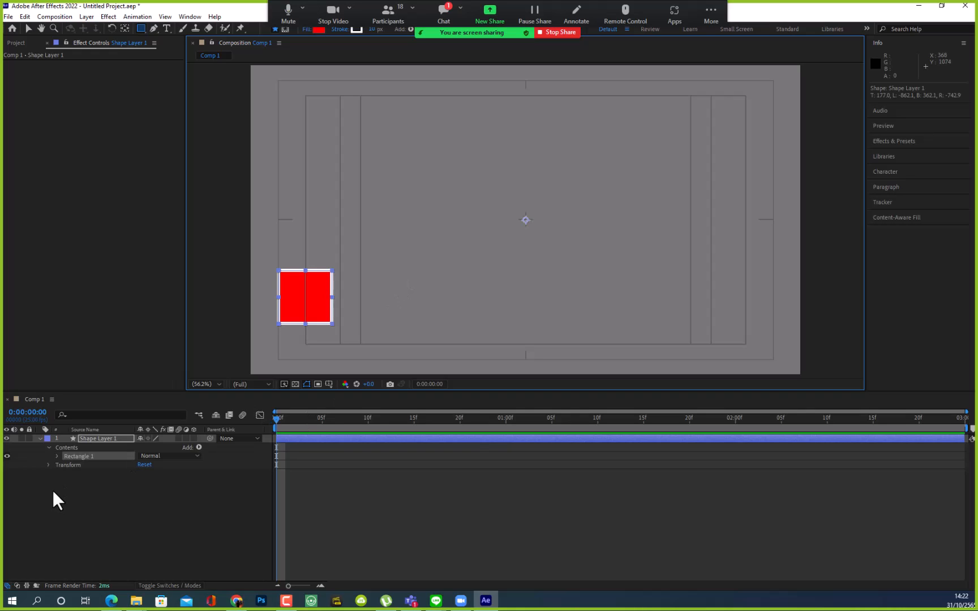
- Try rotating the square's layer to 34° about its off-centre anchor point, and undo the rotation
key(r)
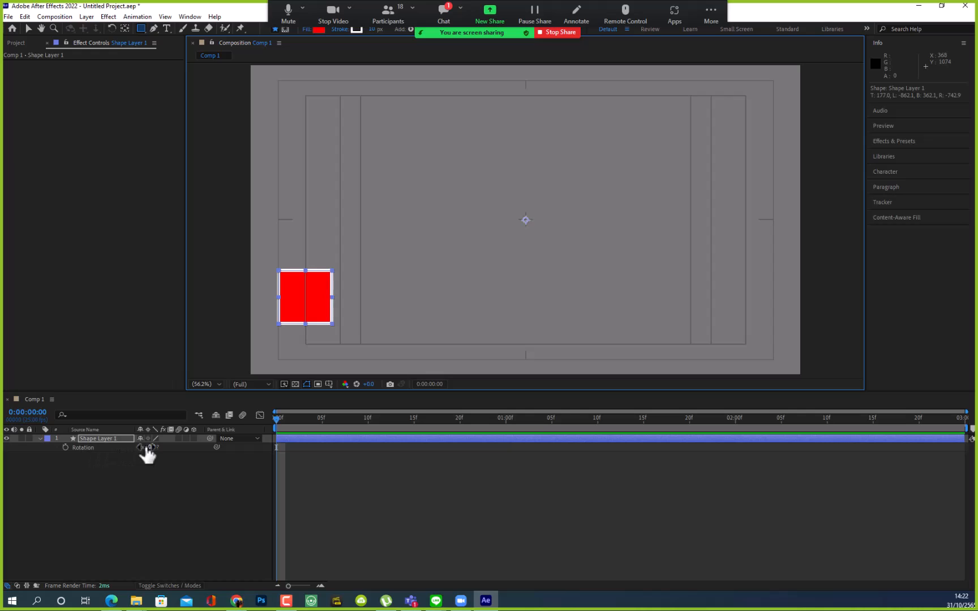
drag(148, 447, 170, 456)
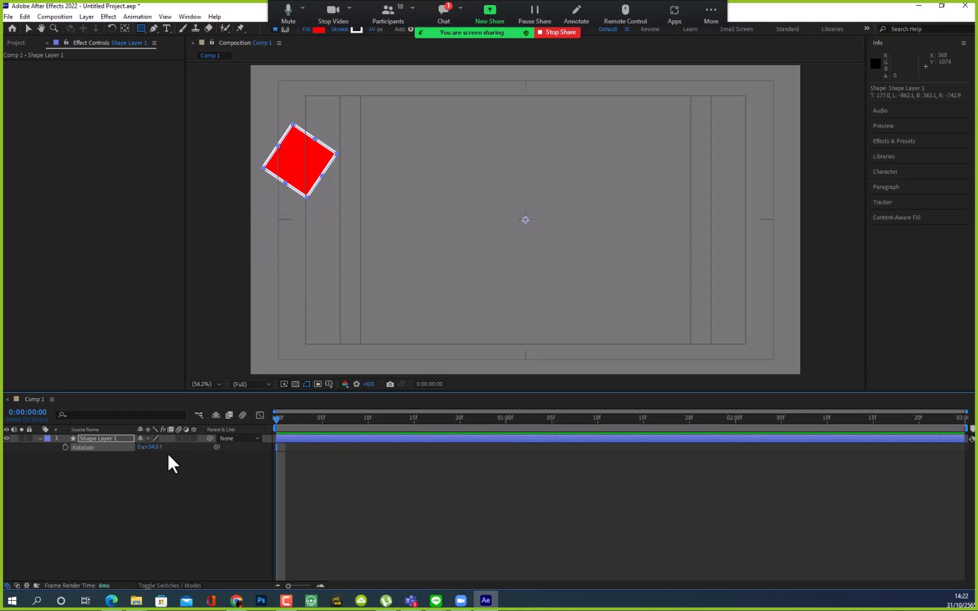
key(ctrl+z)
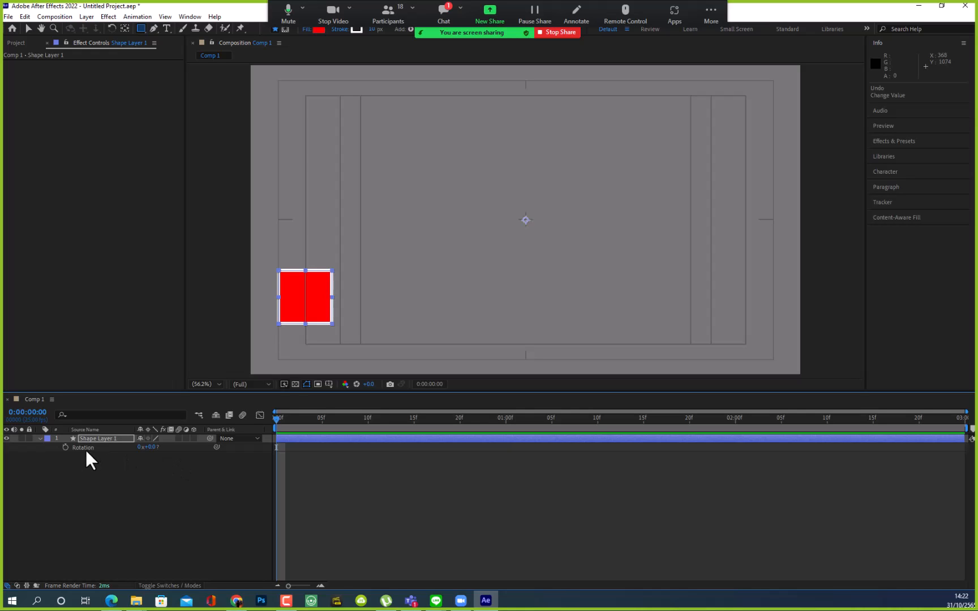
- Shift the square by setting its layer's Anchor Point to -466, 102, and deselect the layer
key(a)
drag(143, 448, 57, 473)
drag(159, 446, 211, 448)
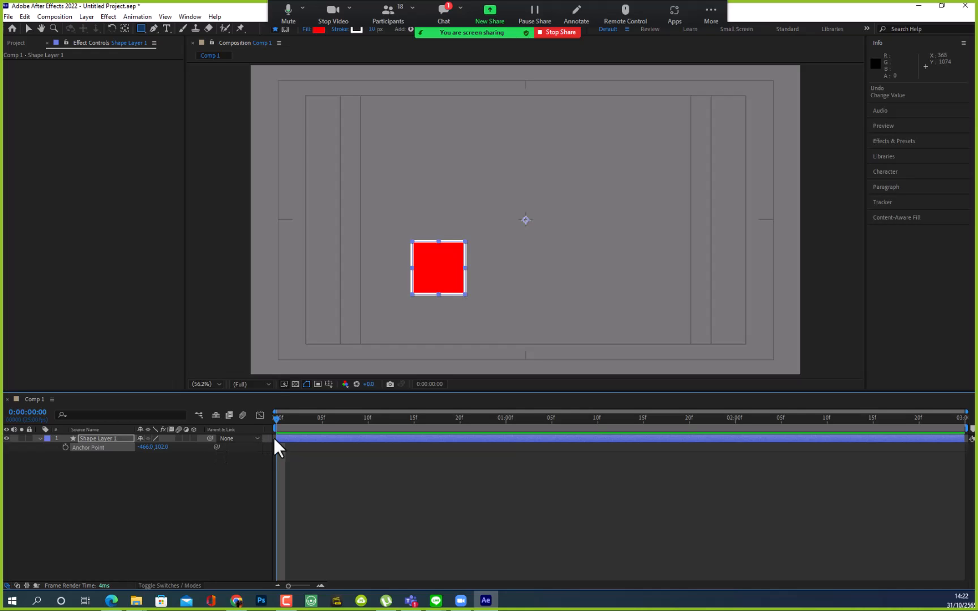
click(242, 494)
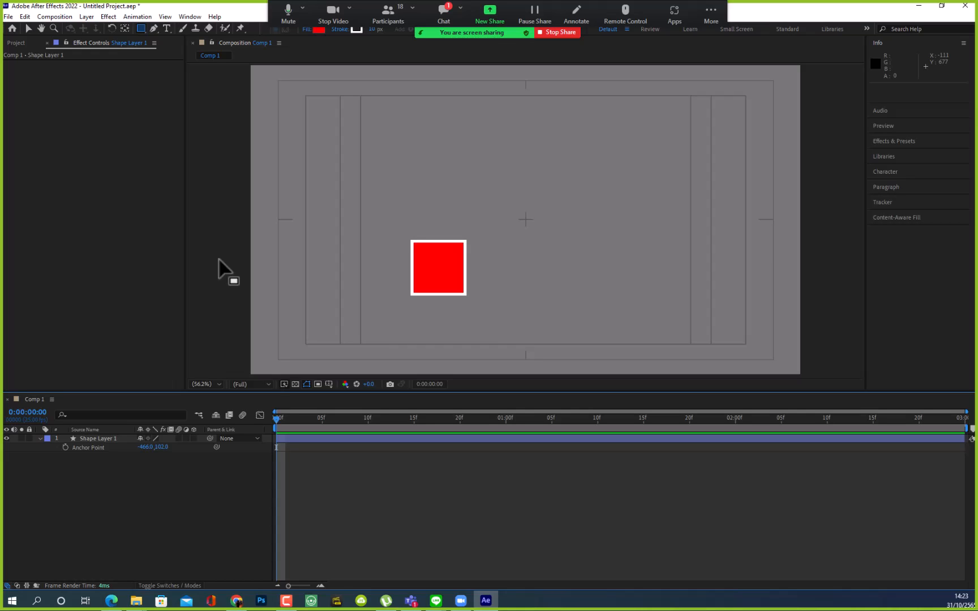
- Move the layer's anchor point onto the square's centre with the Pan Behind tool, and return to the Selection tool
key(v)
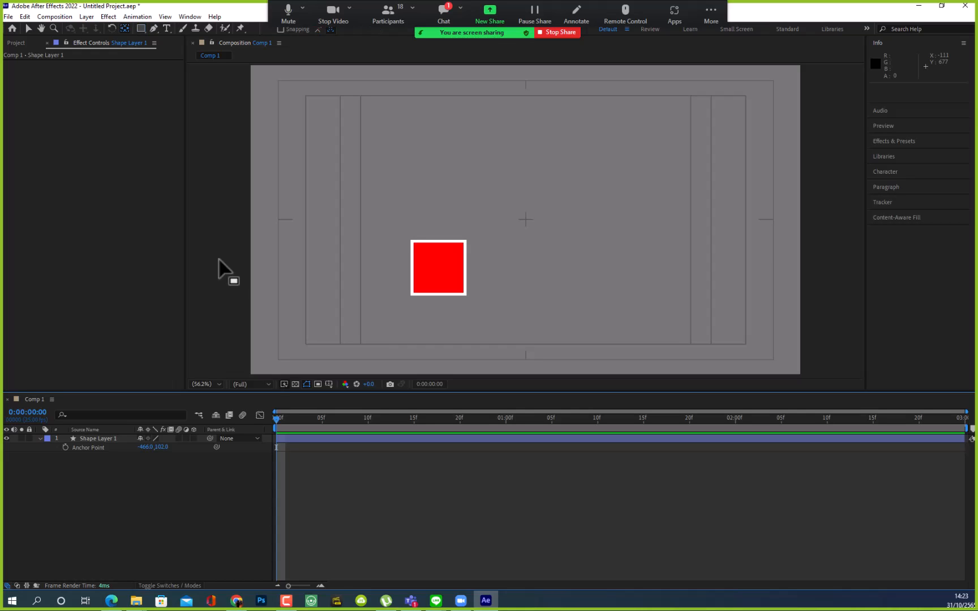
click(436, 283)
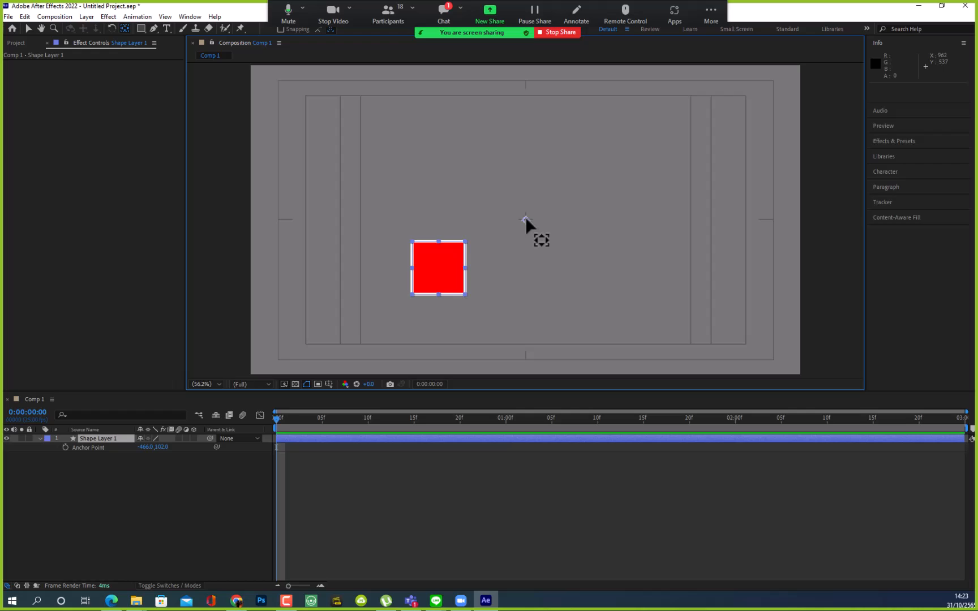
drag(525, 217, 439, 266)
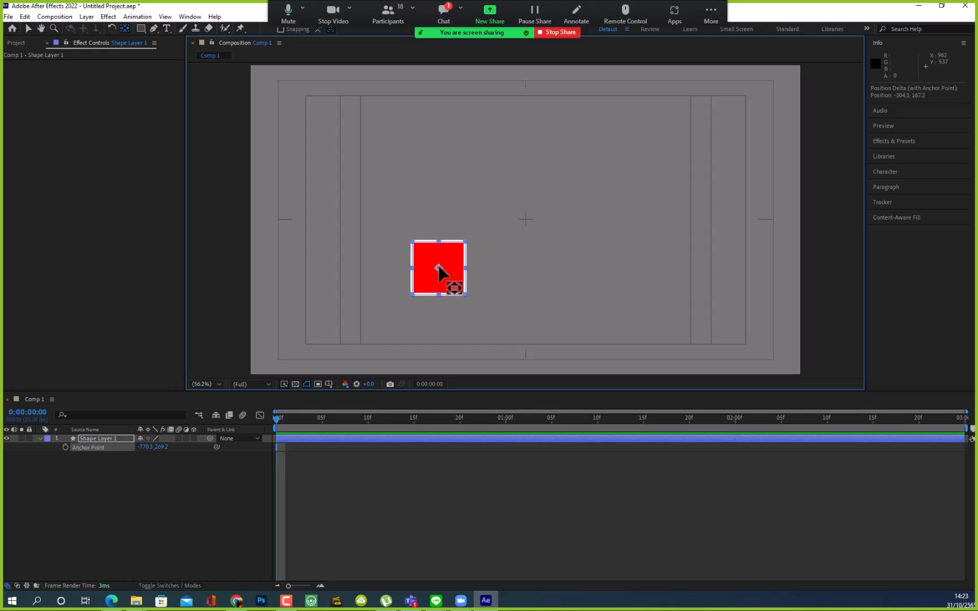
key(v)
click(537, 286)
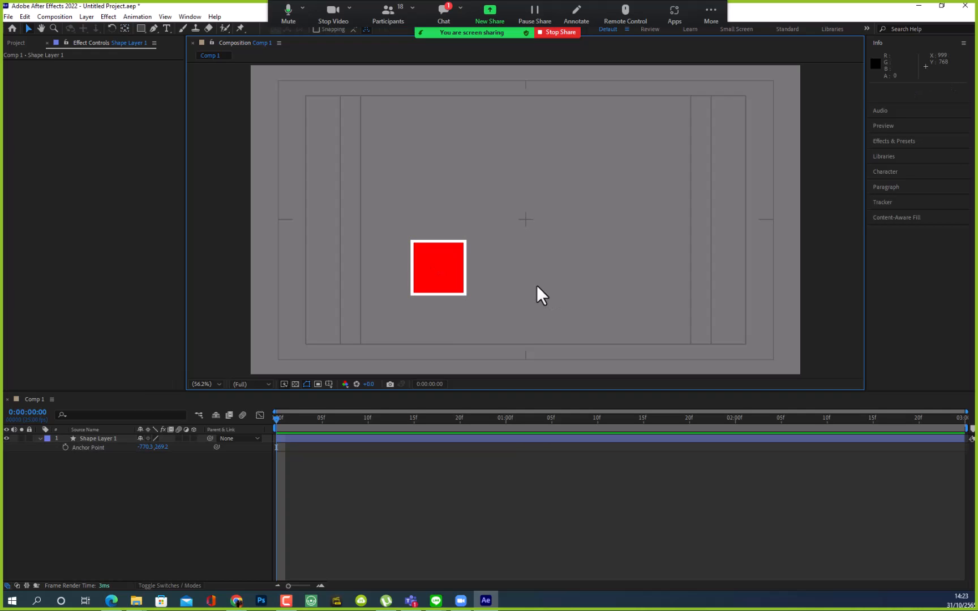
- Try rotating the square to 64° about its centred anchor point, and undo the rotation
click(456, 282)
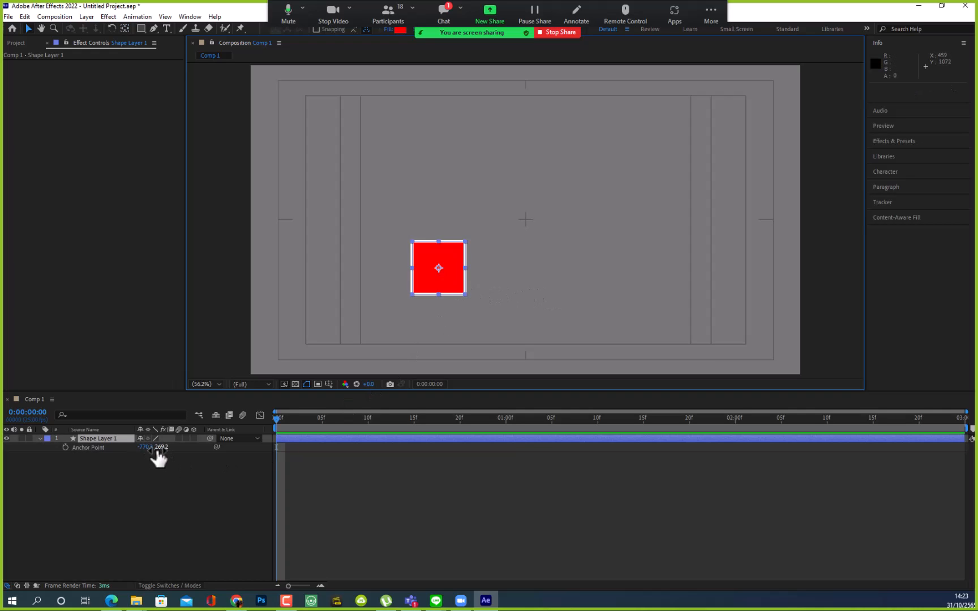
key(r)
drag(154, 453, 192, 453)
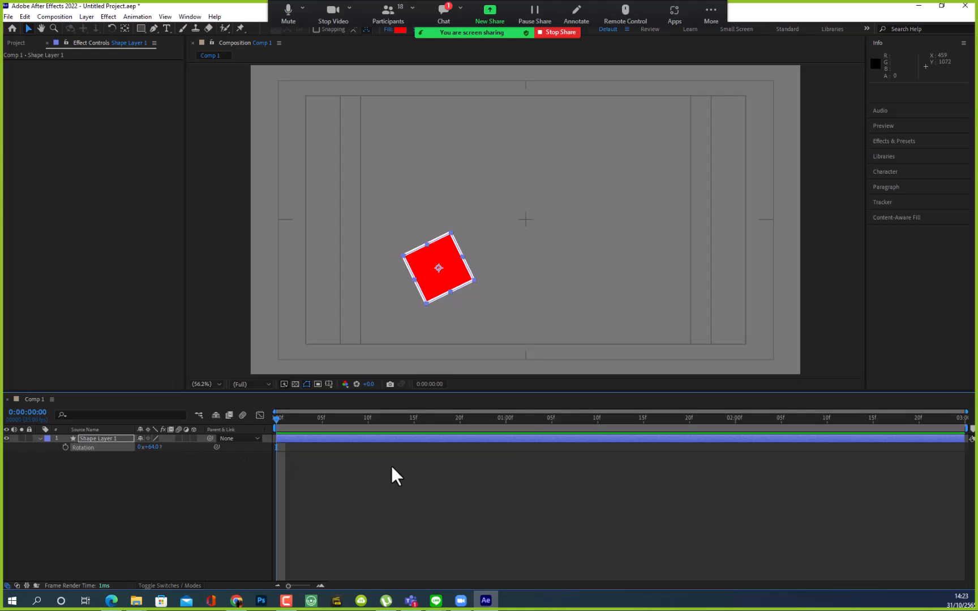
key(ctrl+z)
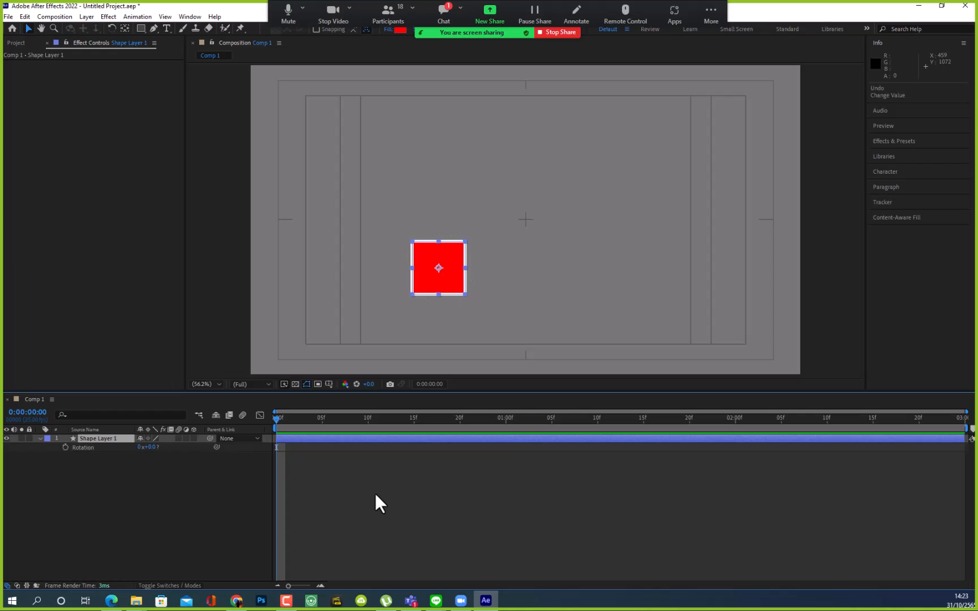
- Move the square to about 97, 437 near the frame's left edge and add a Position keyframe at 0:00:00:00
click(27, 29)
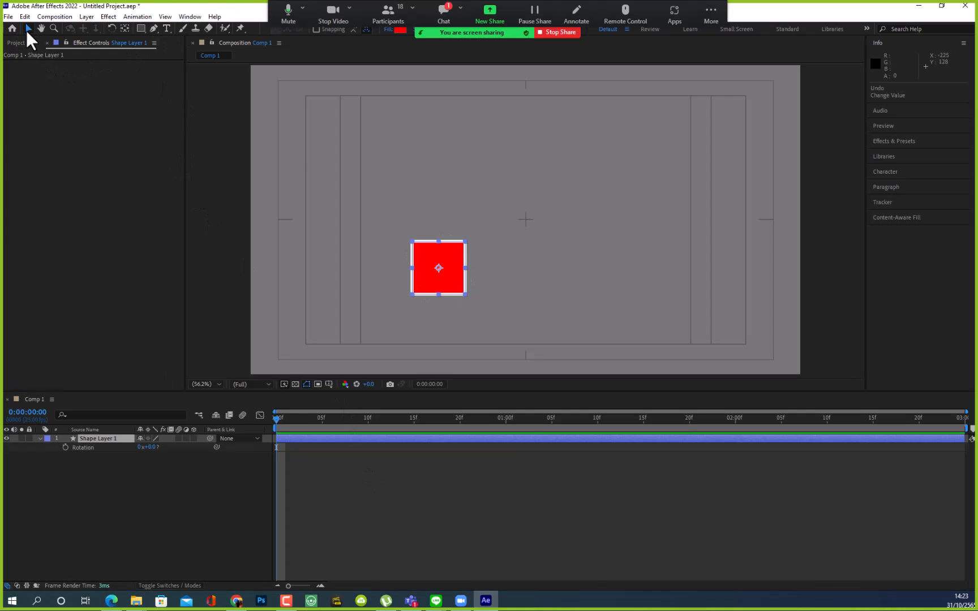
click(451, 280)
drag(447, 280, 291, 202)
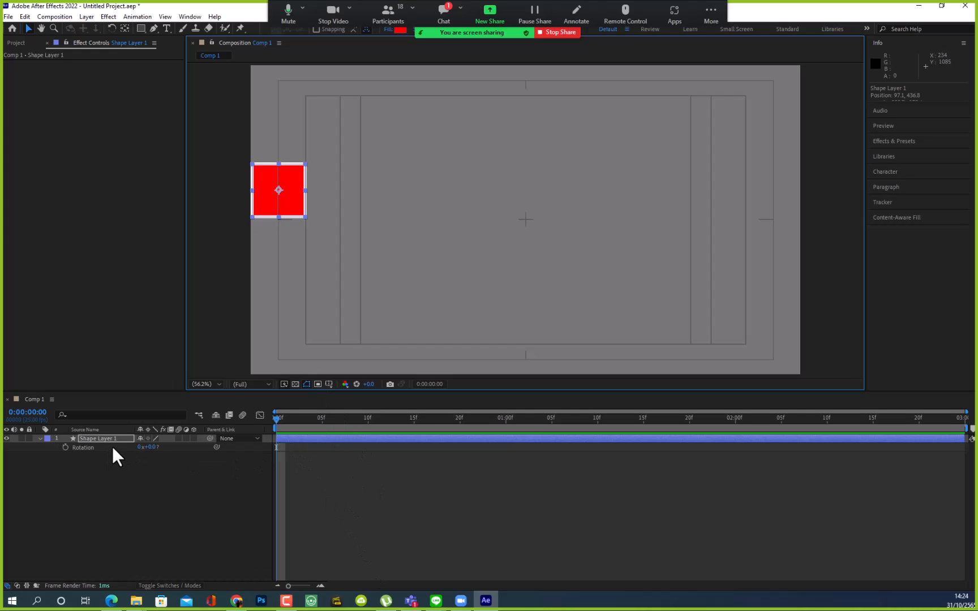
key(p)
click(65, 447)
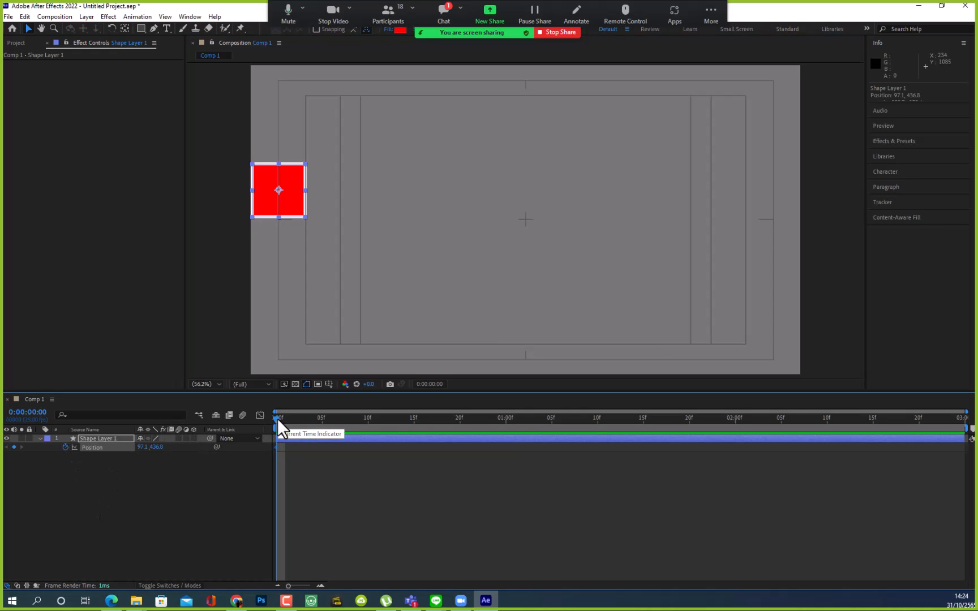
- Keyframe the square's Position at about 1818, 437 at 0:00:02:24 and preview the horizontal movement
drag(277, 417, 971, 427)
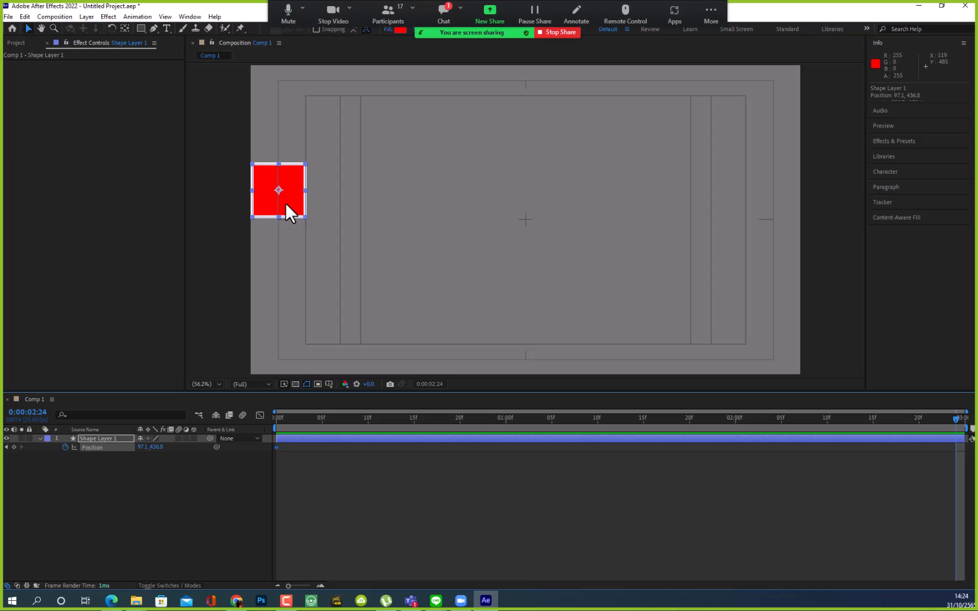
drag(287, 204, 780, 220)
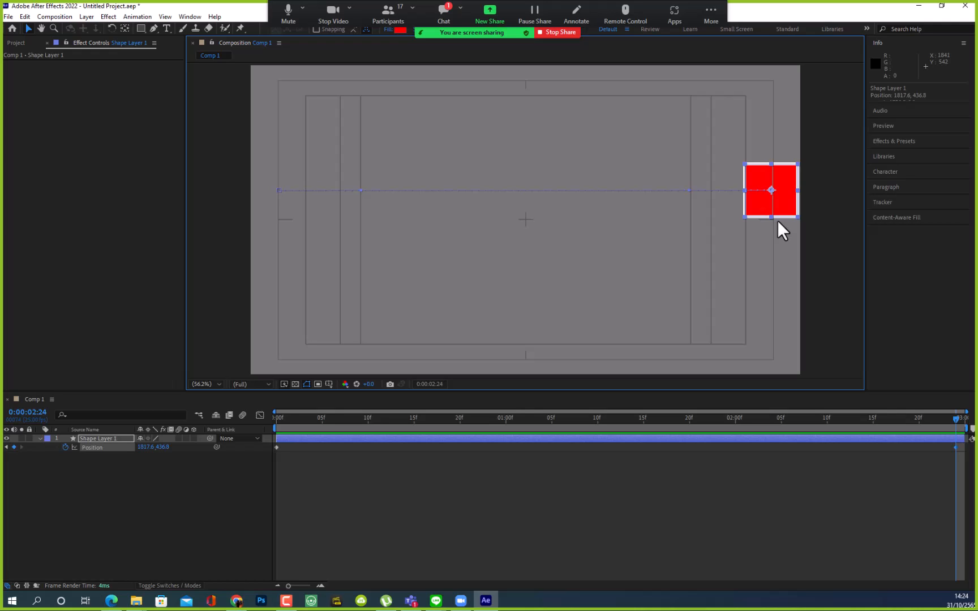
key(space)
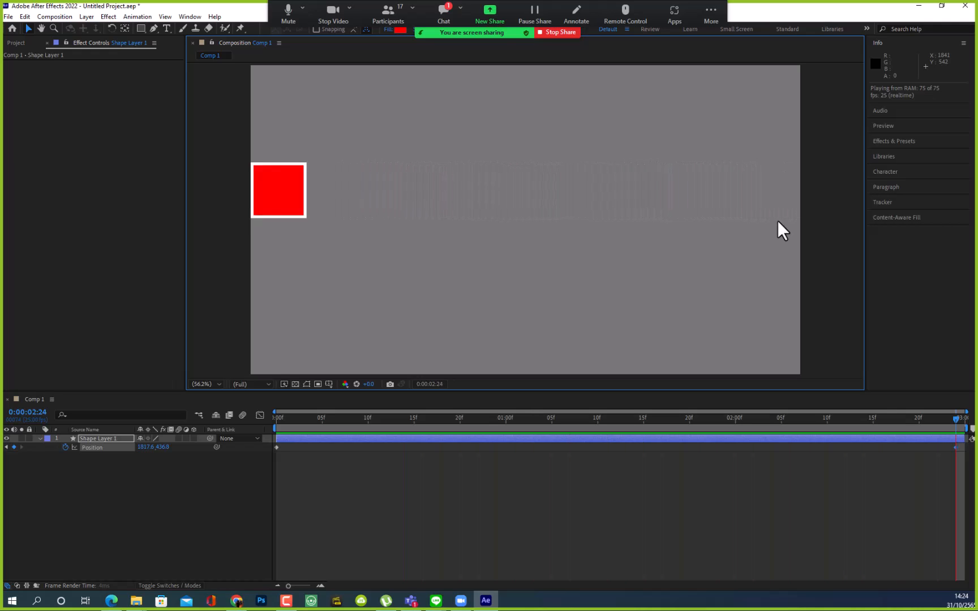
key(space)
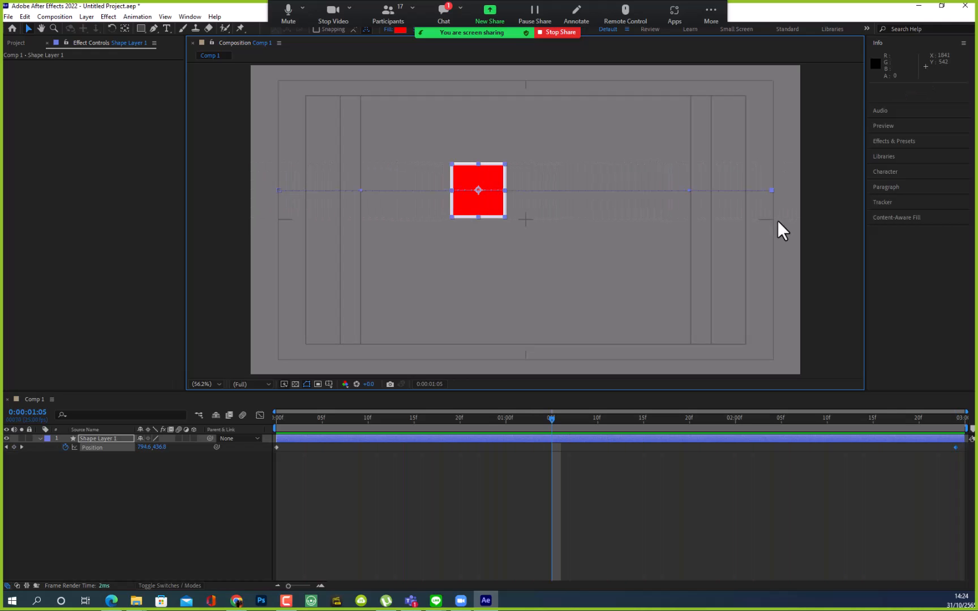
click(269, 384)
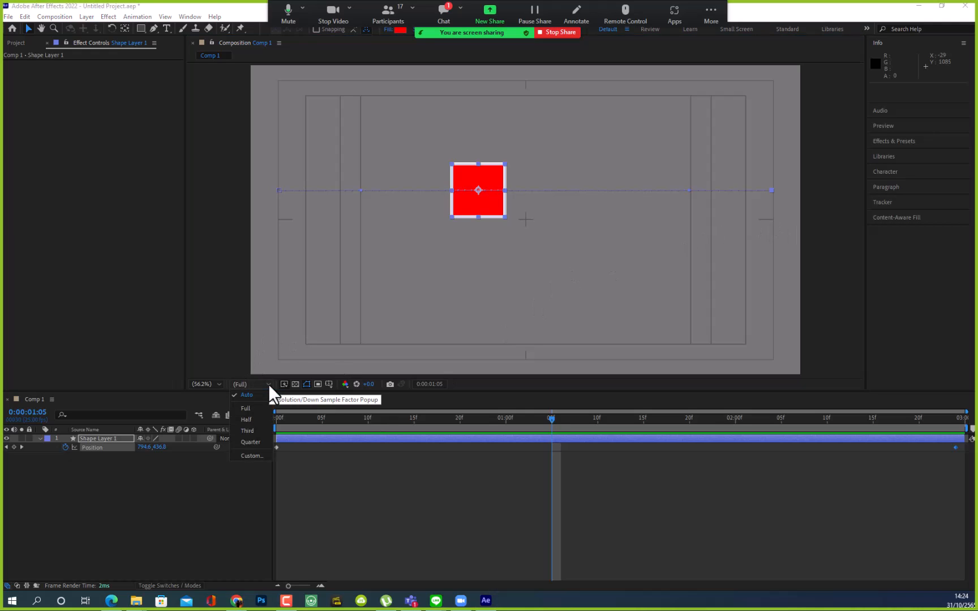
click(216, 373)
click(222, 384)
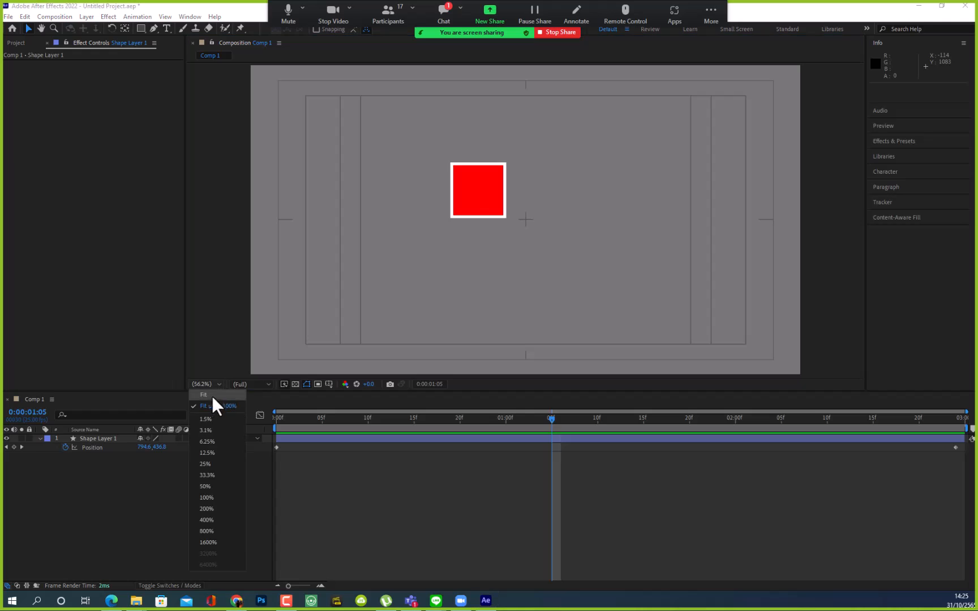
click(211, 496)
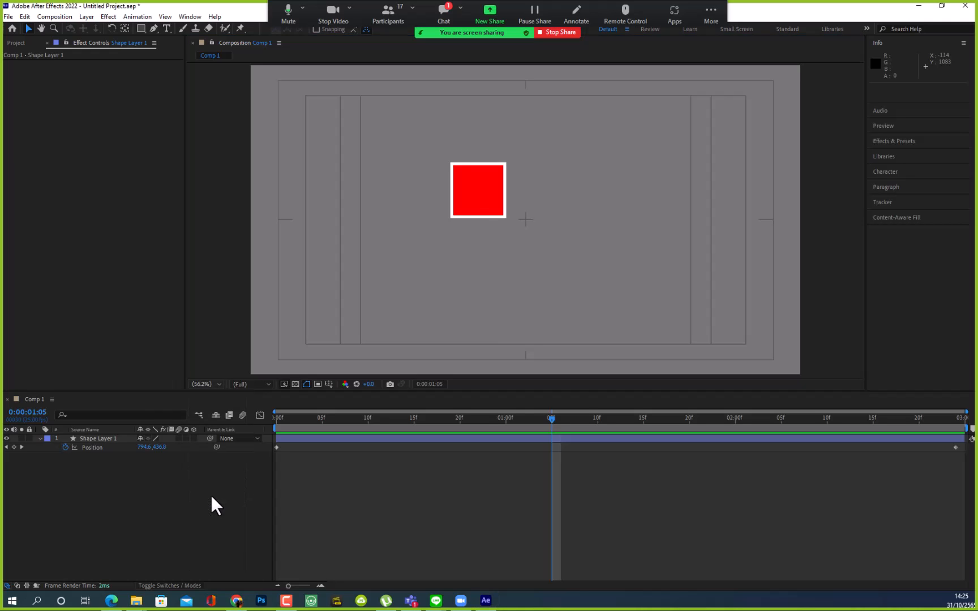
- Examine the red square's right edge and its motion path in the composition at 800% magnification, and deselect the layer
click(414, 199)
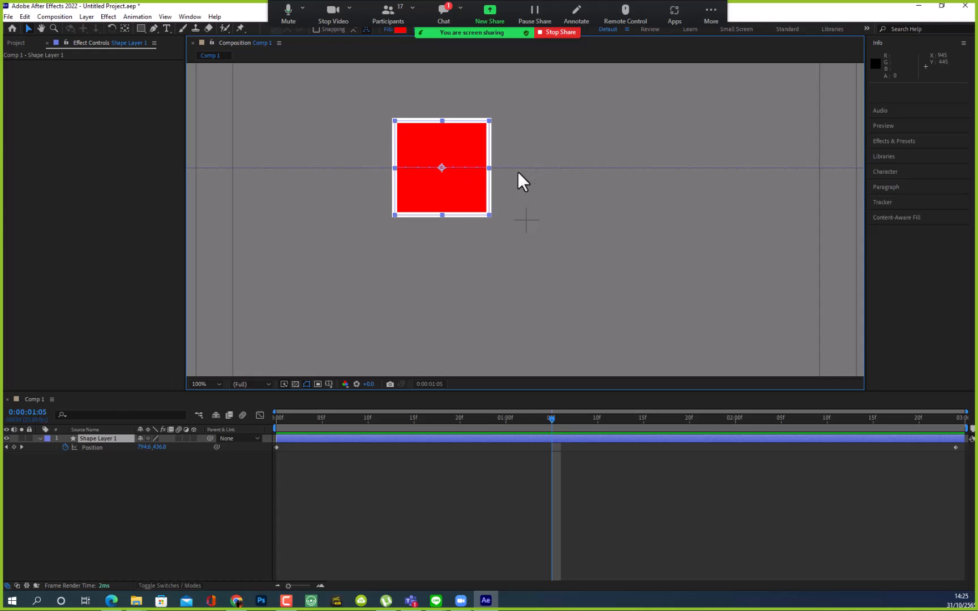
click(217, 385)
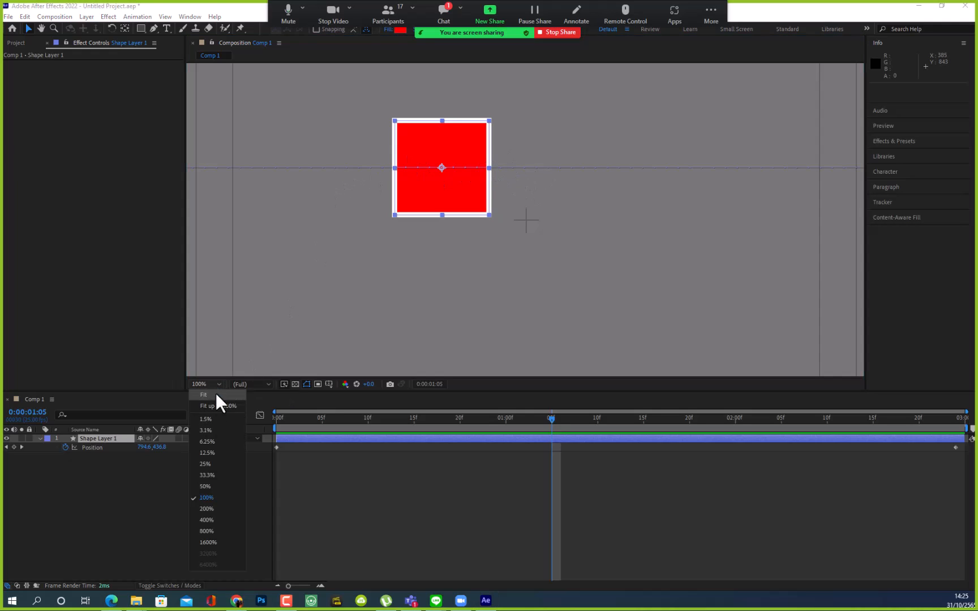
click(212, 531)
key(space)
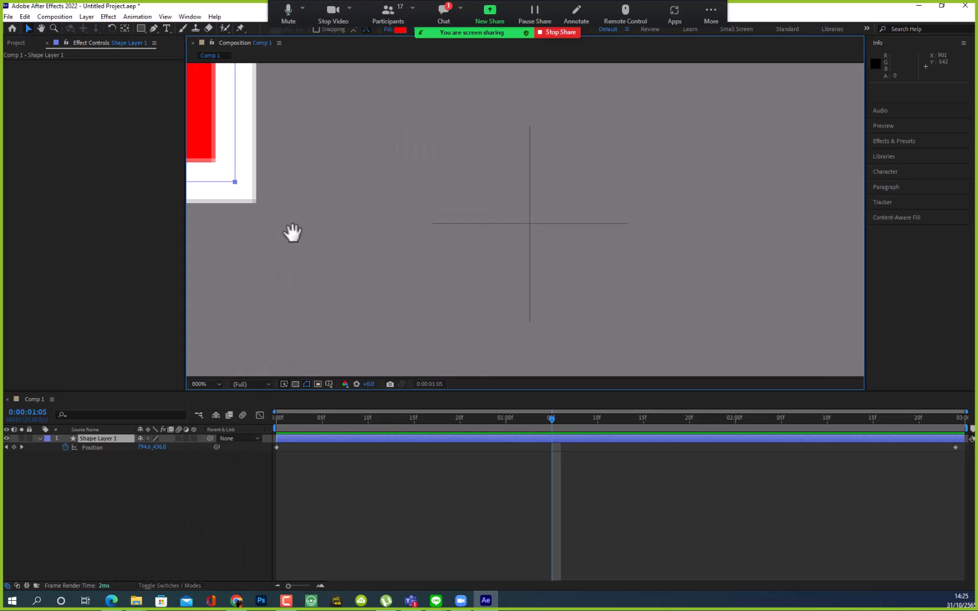
drag(293, 232, 331, 359)
drag(359, 205, 517, 281)
drag(487, 221, 401, 266)
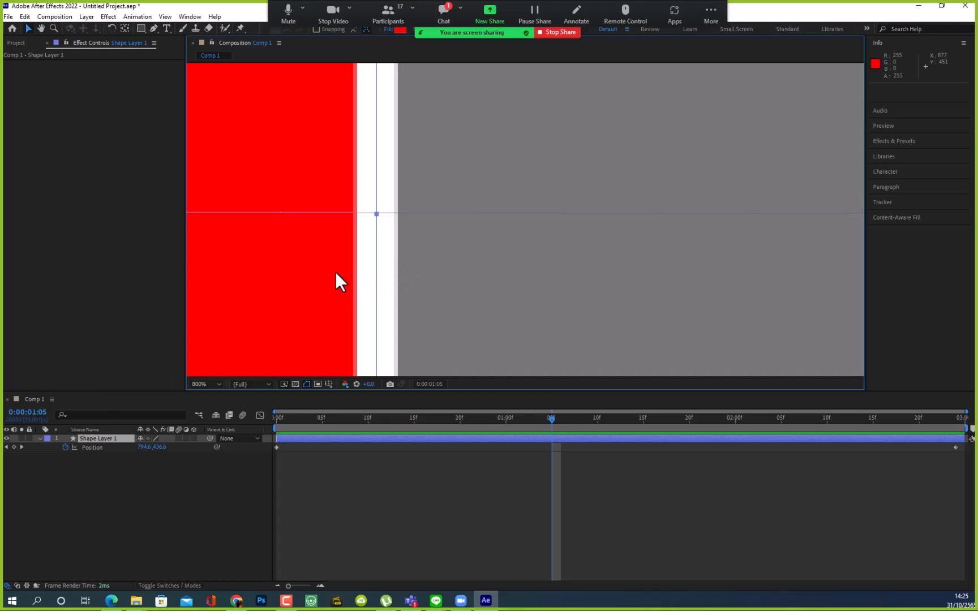
key(space)
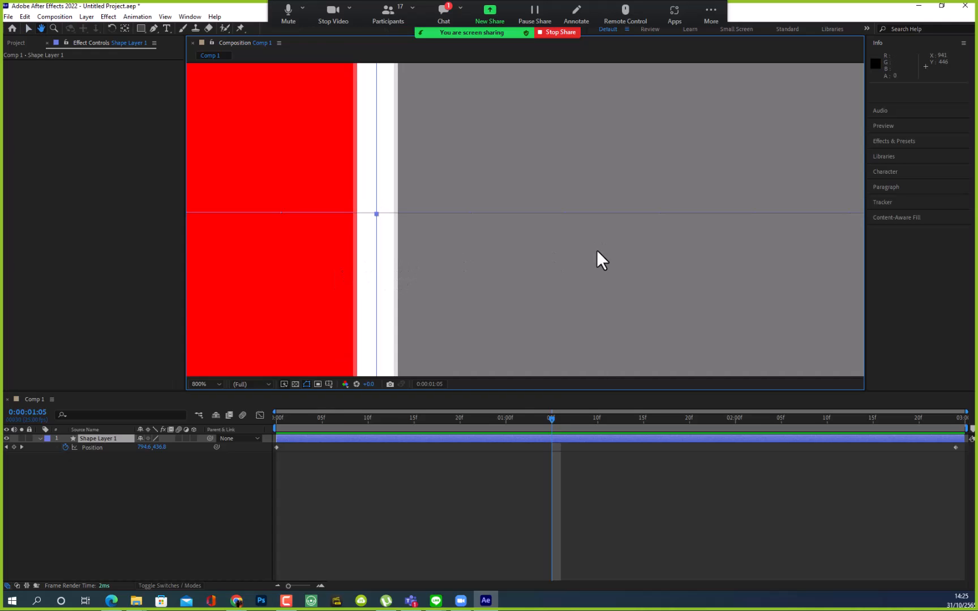
click(597, 250)
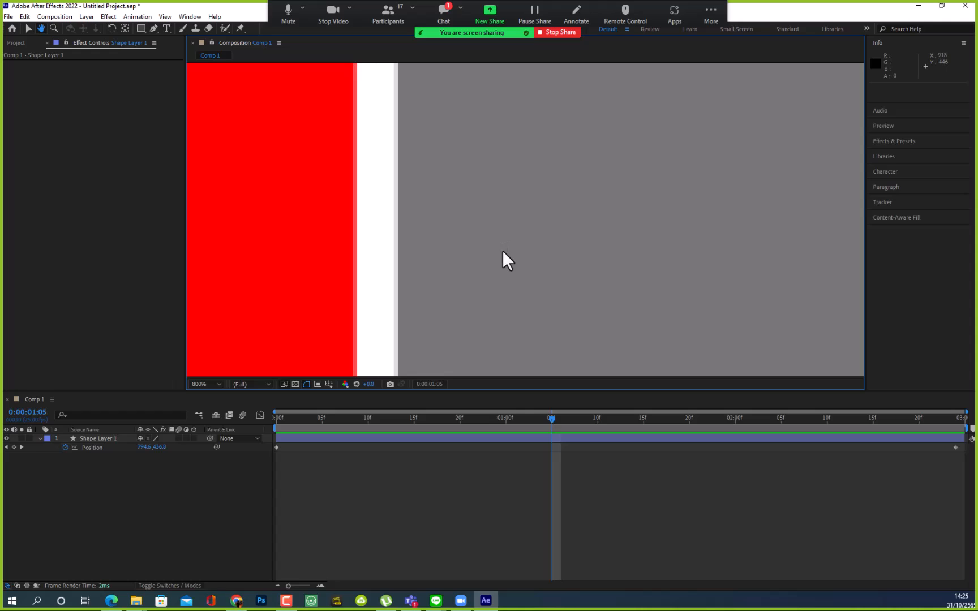
- View the composition at 200% magnification and select the red square to inspect its motion path
click(218, 384)
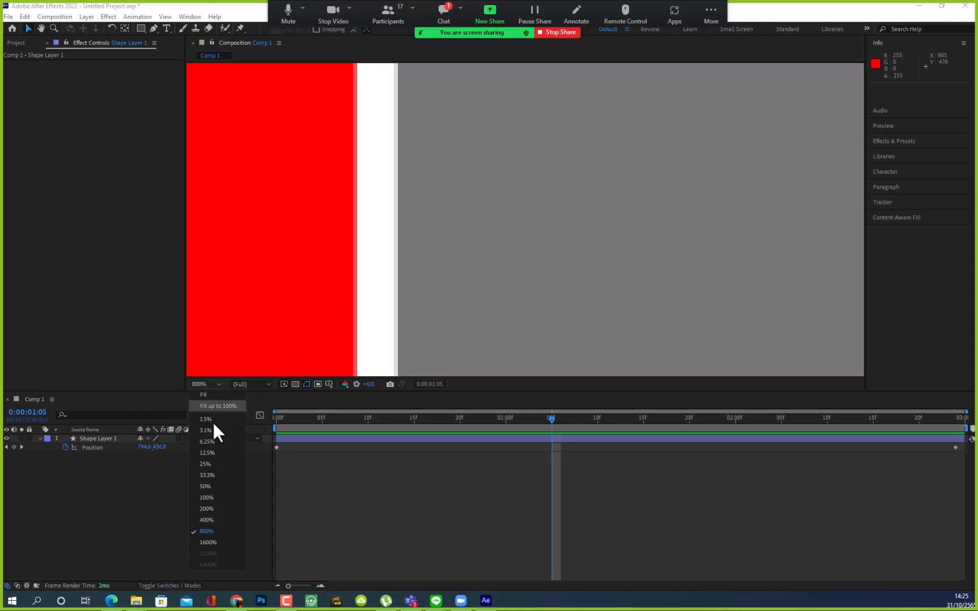
click(207, 509)
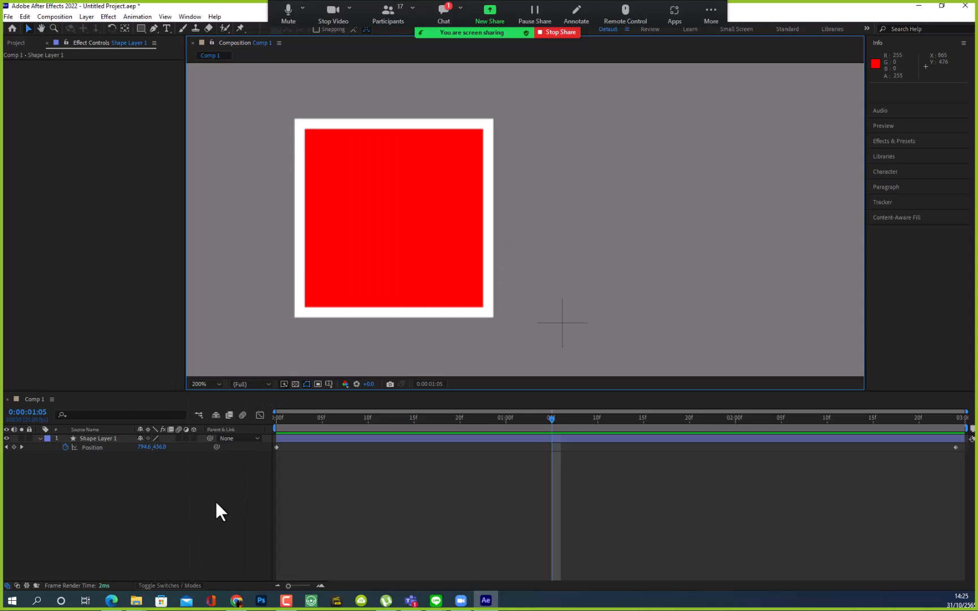
click(378, 218)
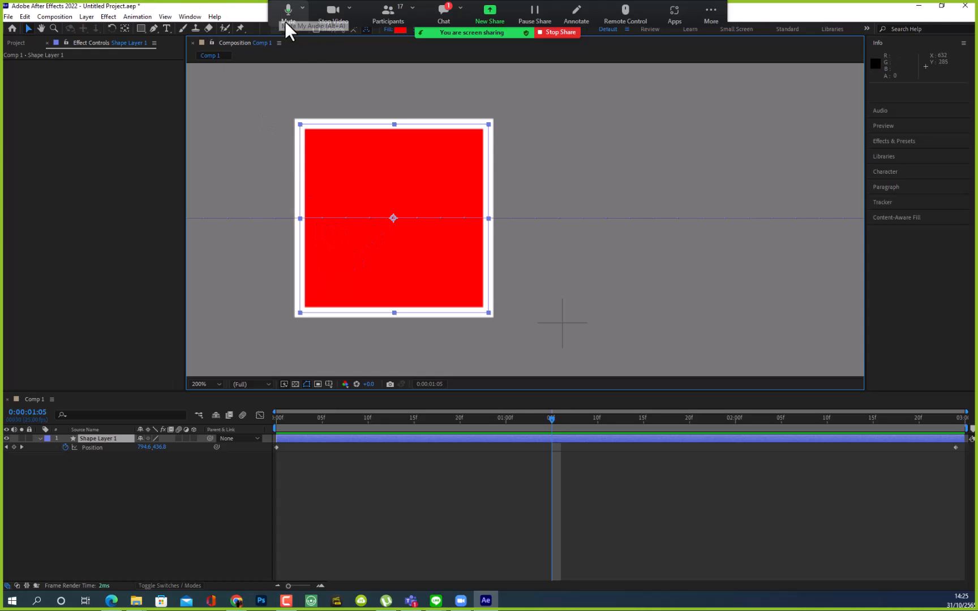
- Open the settings of Comp 1
click(56, 15)
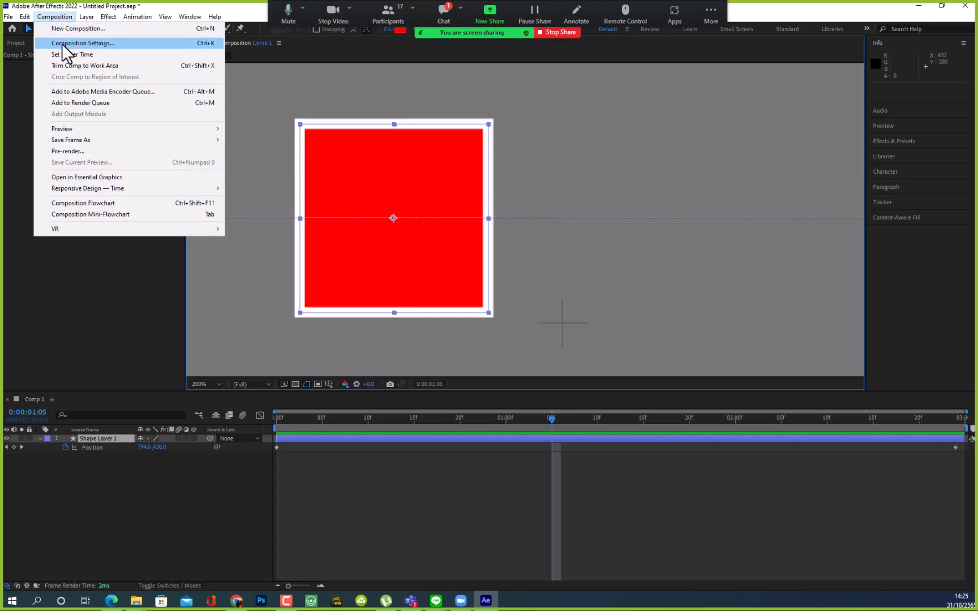
- Change the composition's background color to black (000000)
click(62, 45)
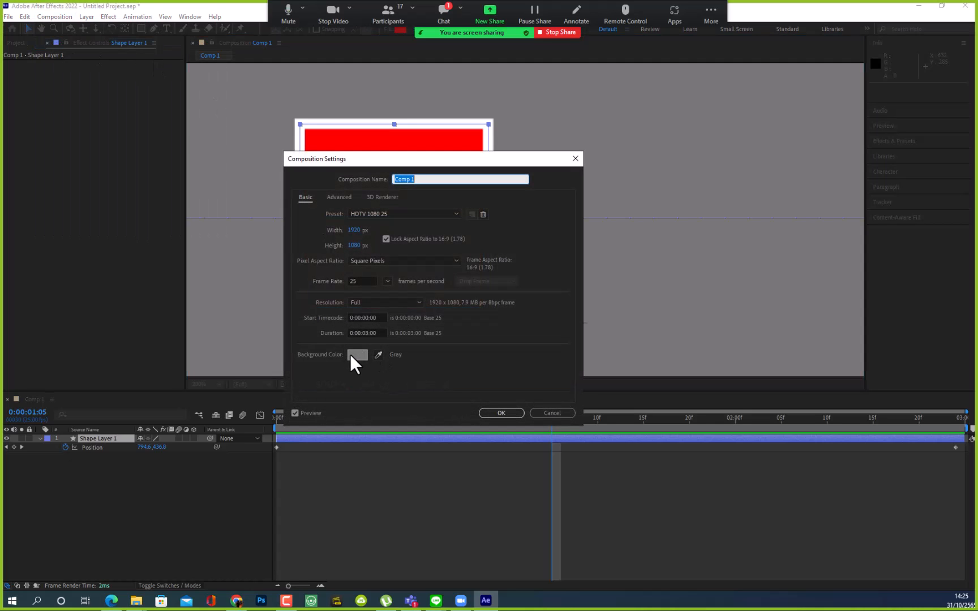
click(354, 354)
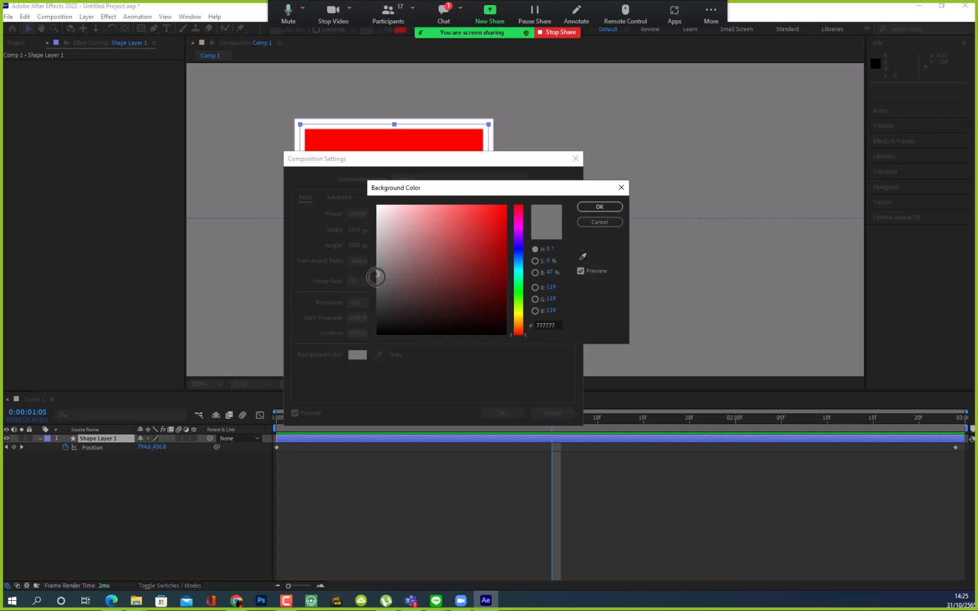
mouse_move(376, 277)
mouse_down()
mouse_move(360, 339)
mouse_move(377, 341)
mouse_move(353, 382)
mouse_up()
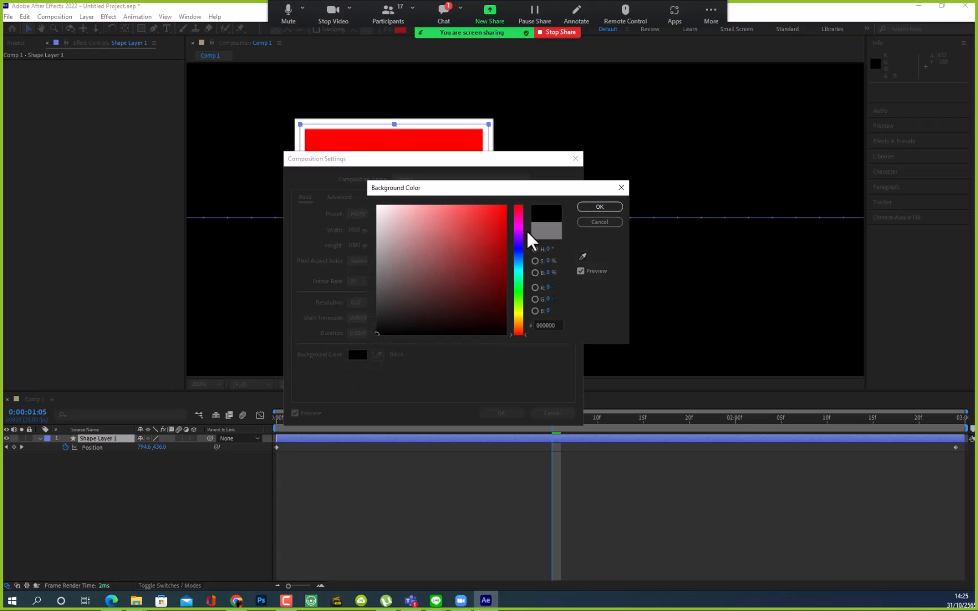
click(584, 207)
click(501, 413)
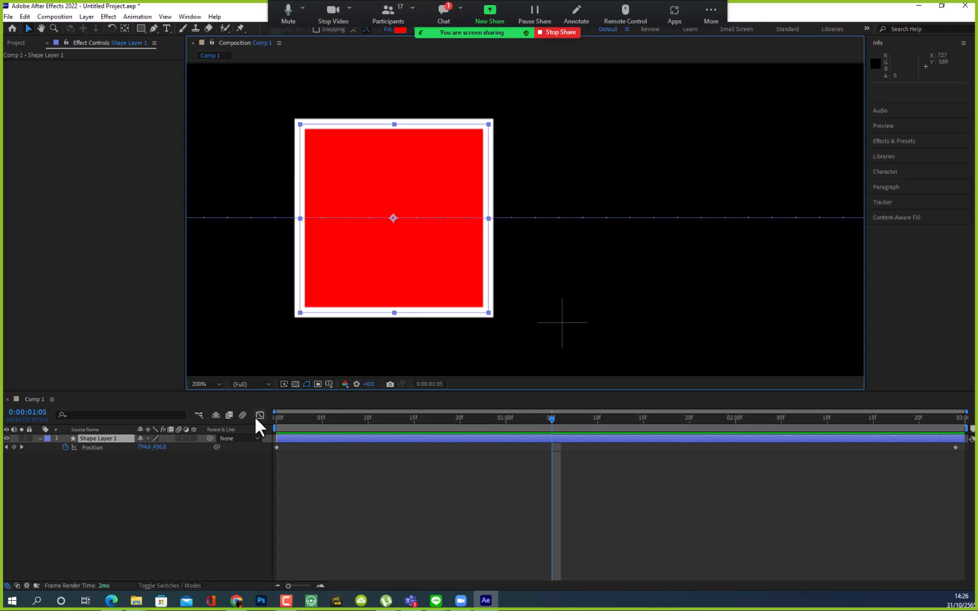
- Fit the composition view up to 100% and preview the red square's horizontal movement
click(218, 384)
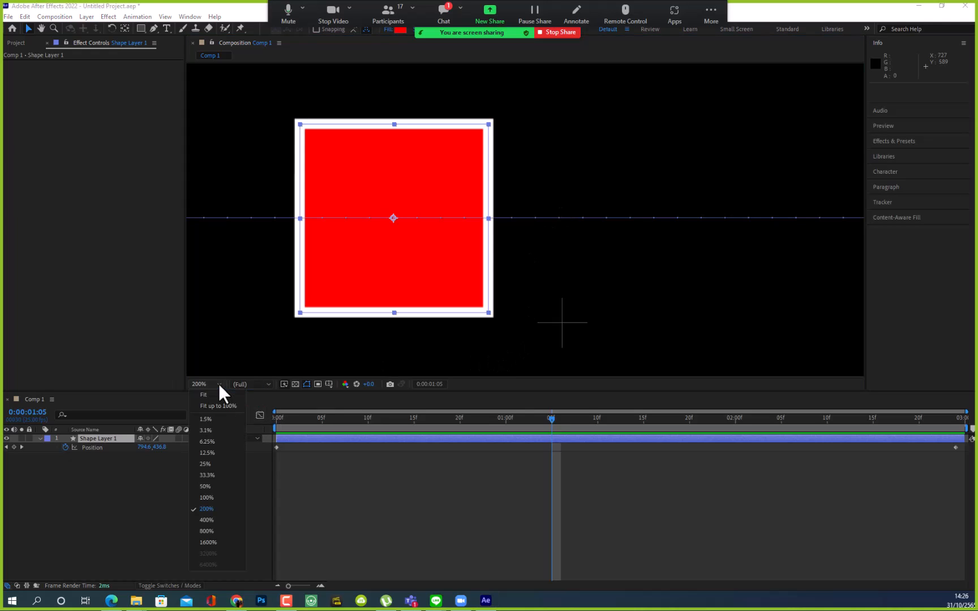
click(211, 406)
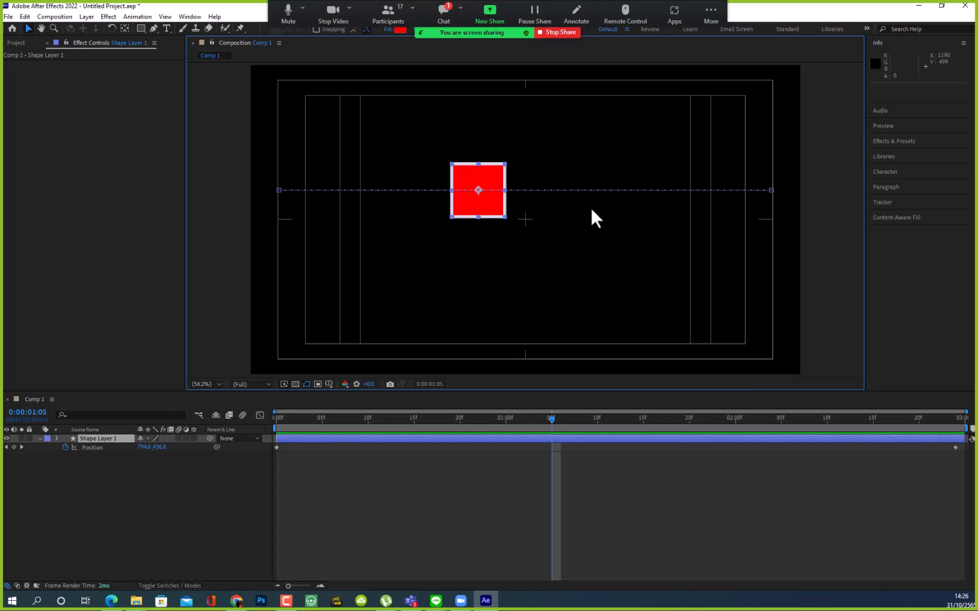
key(space)
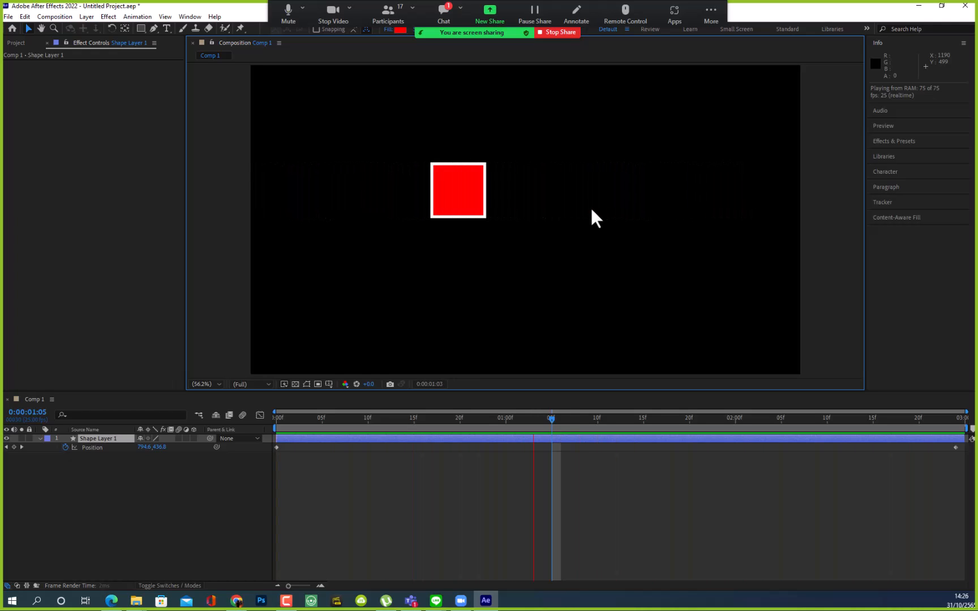
key(space)
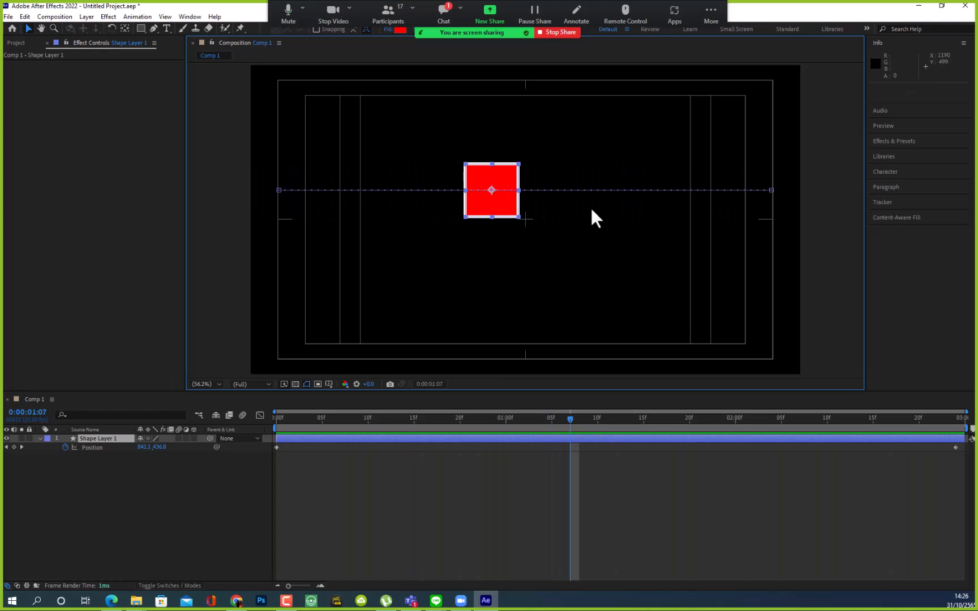
- Copy Shape Layer 1 with its position animation and paste it as a second layer in the composition
click(123, 487)
click(92, 439)
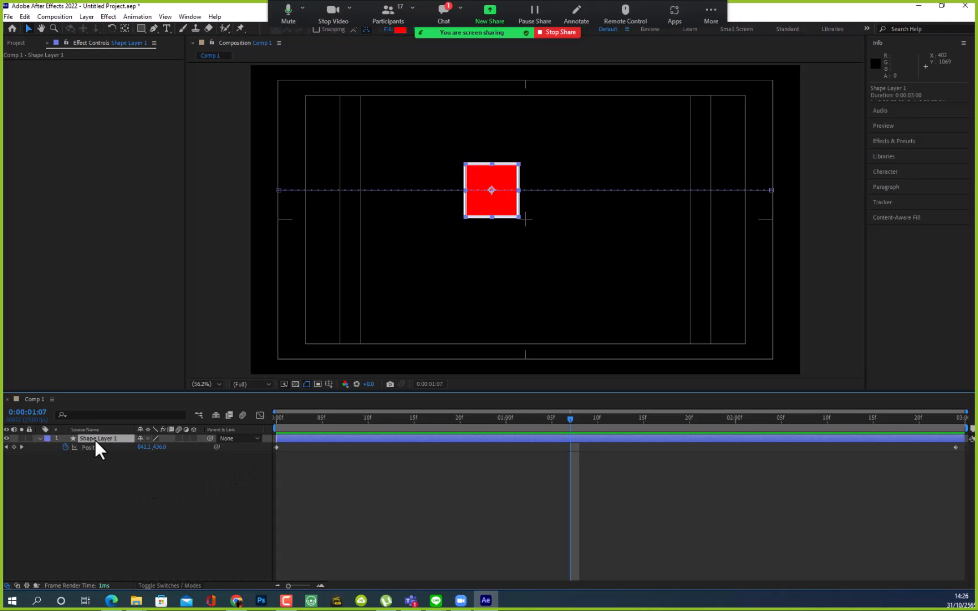
key(ctrl+c)
click(103, 476)
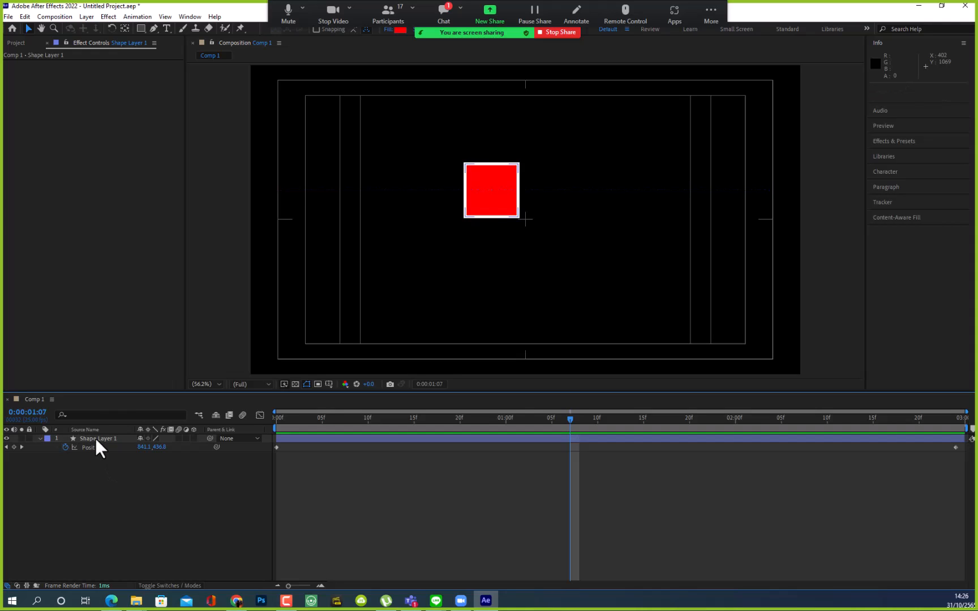
click(95, 438)
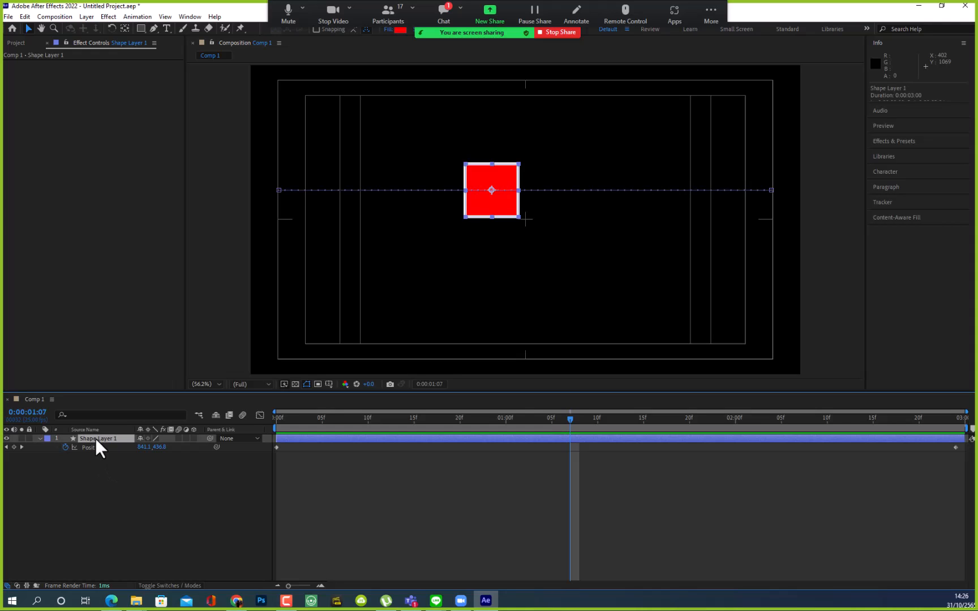
click(40, 438)
click(25, 17)
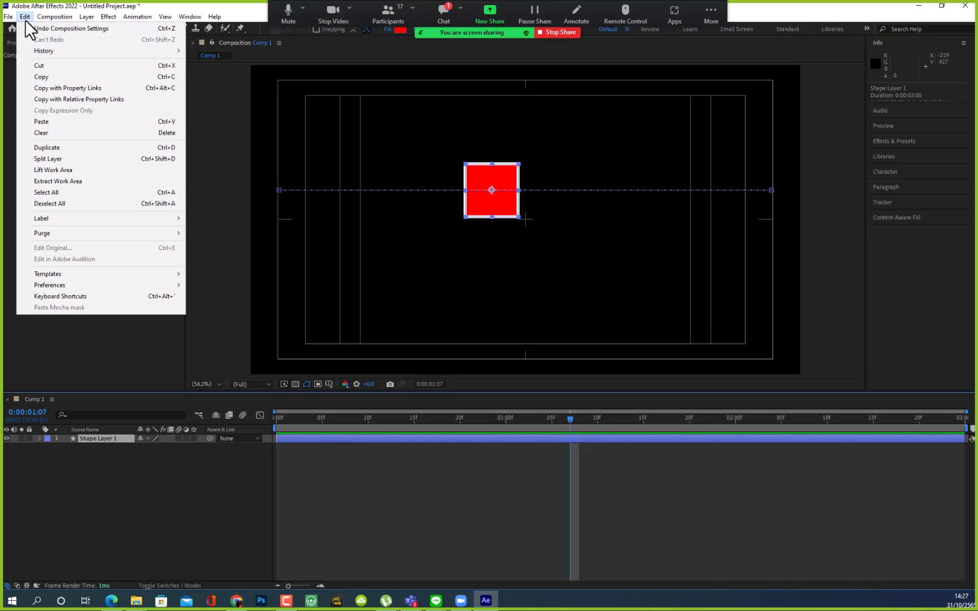
click(38, 77)
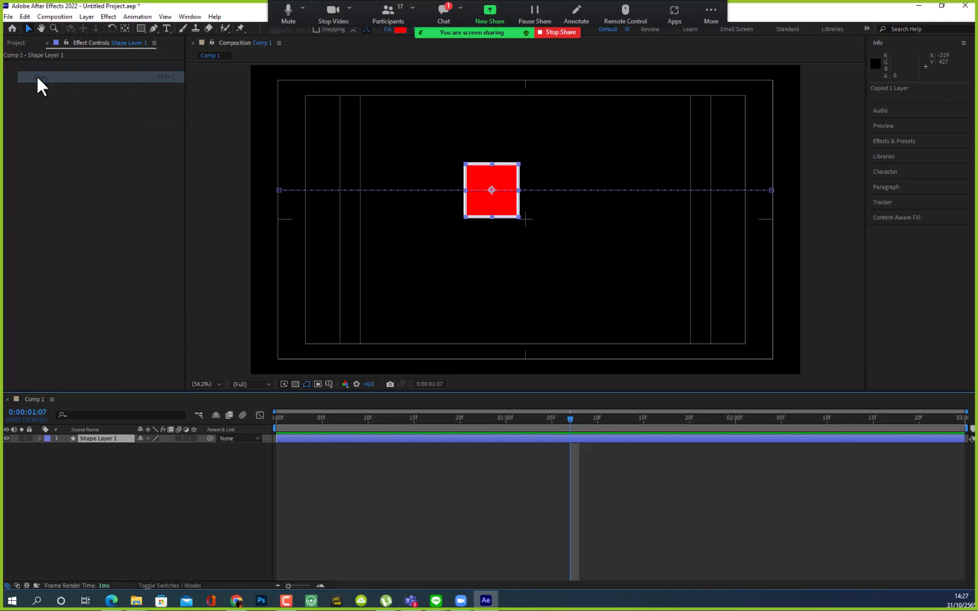
click(167, 472)
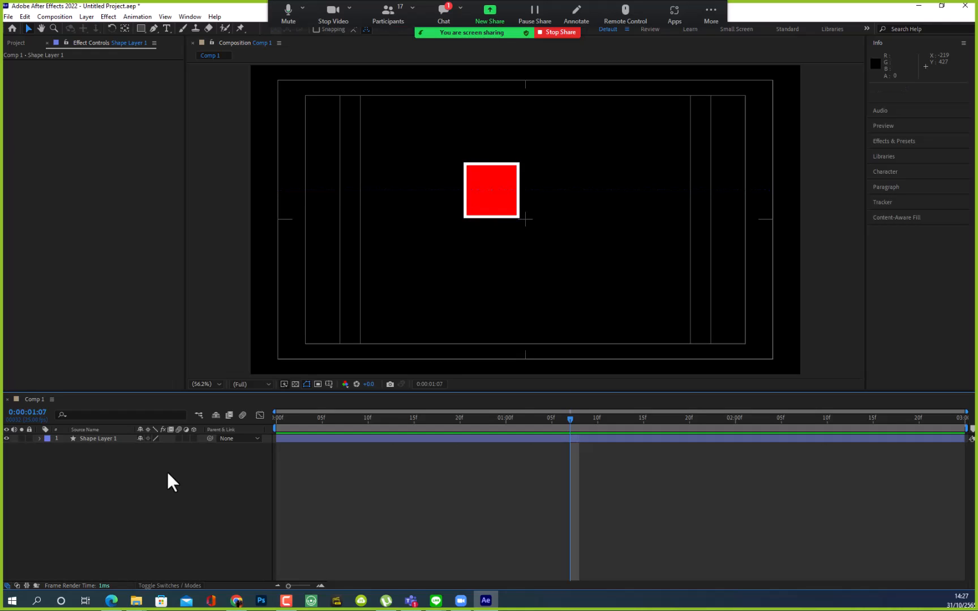
key(ctrl+v)
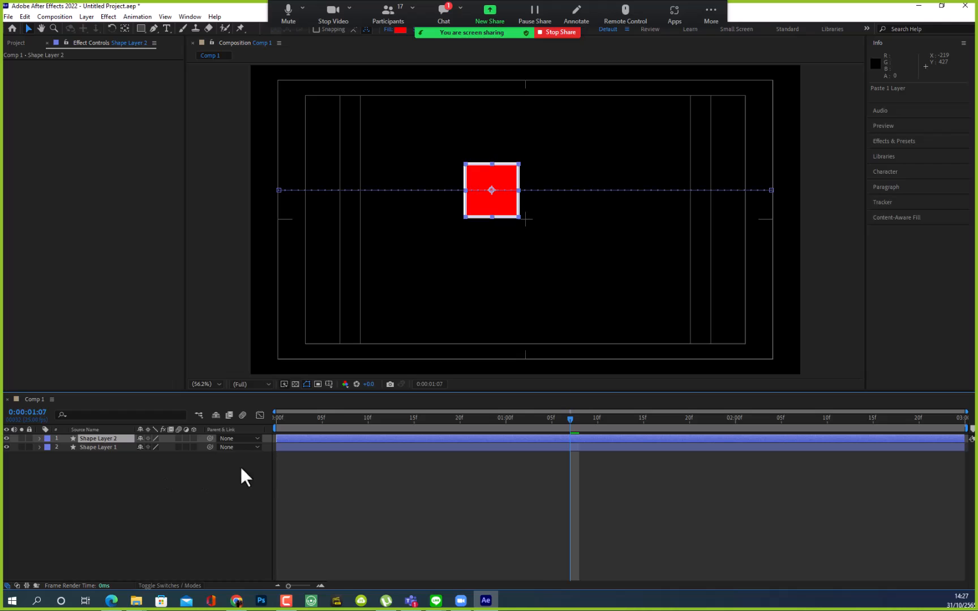
- Set the Y position of Shape Layer 2 to 800 at the first keyframe, time 0:00:00:00
drag(570, 418, 279, 426)
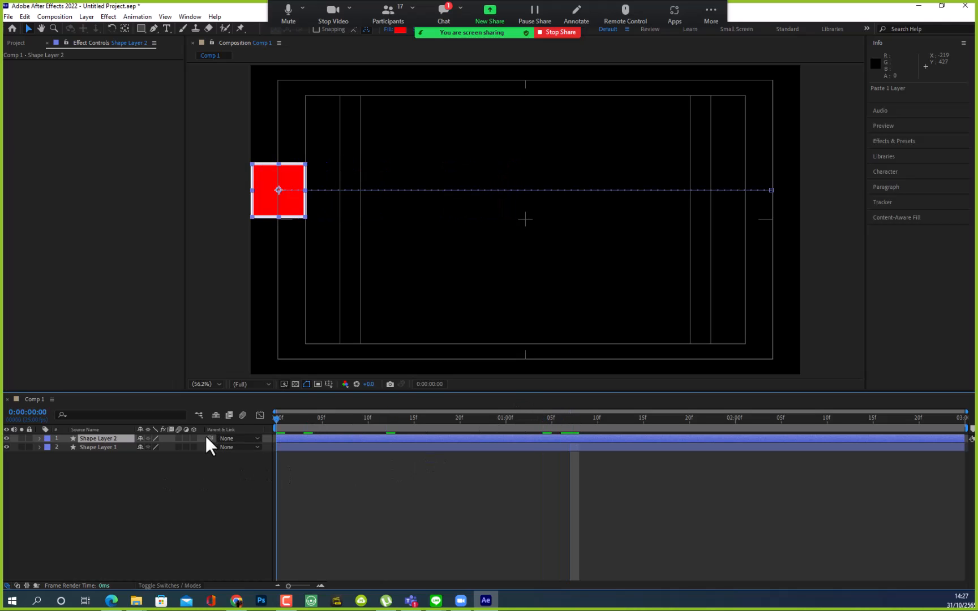
key(p)
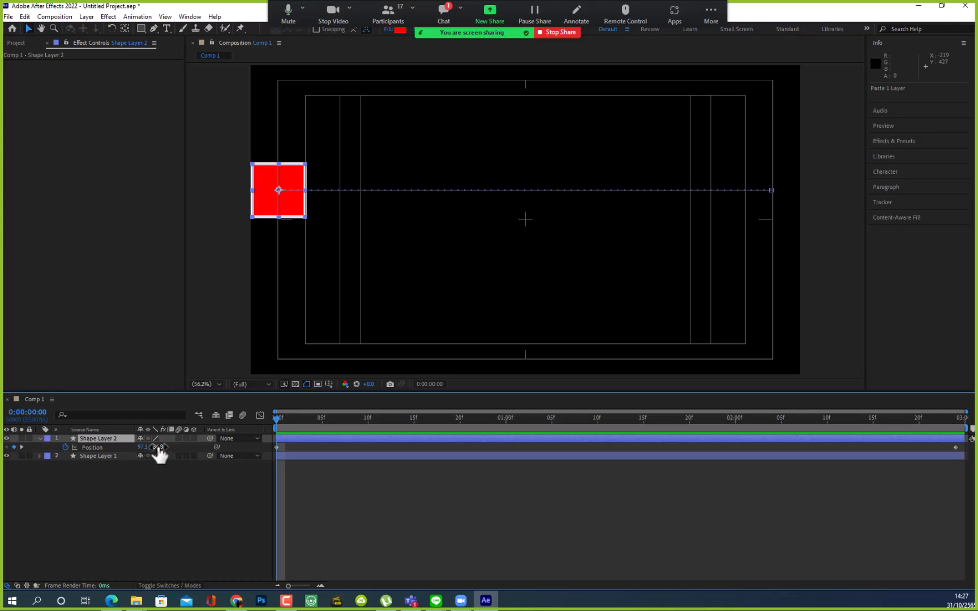
drag(159, 447, 332, 446)
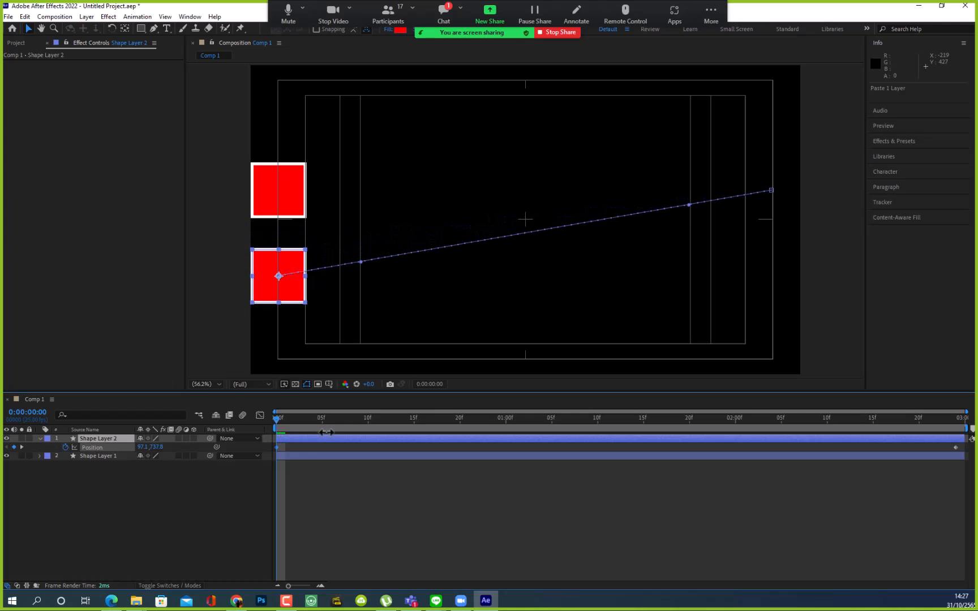
click(156, 447)
text(800)
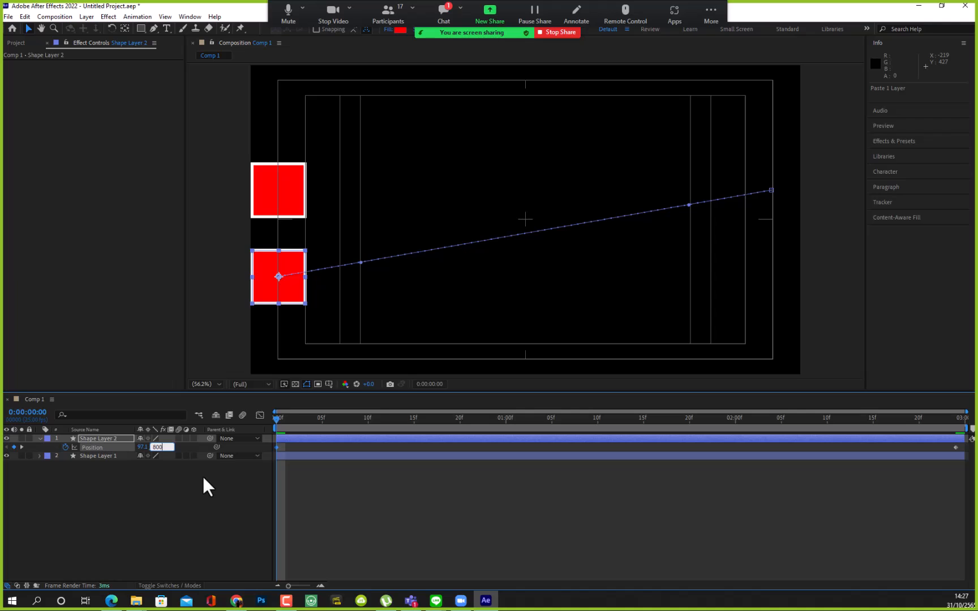
key(Return)
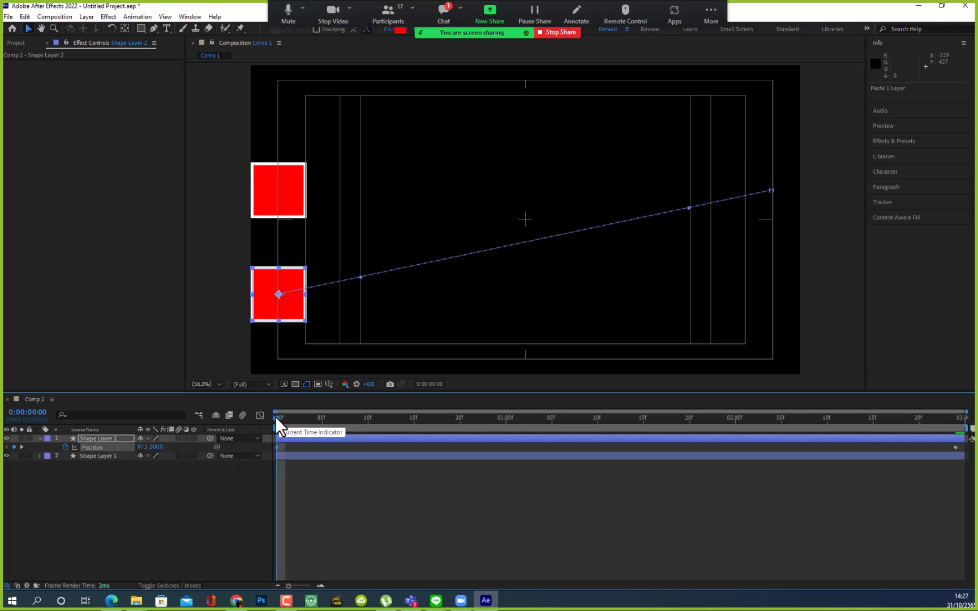
- Set the Y position of Shape Layer 2 to 800 at the last keyframe, time 0:00:02:24
drag(276, 418, 976, 426)
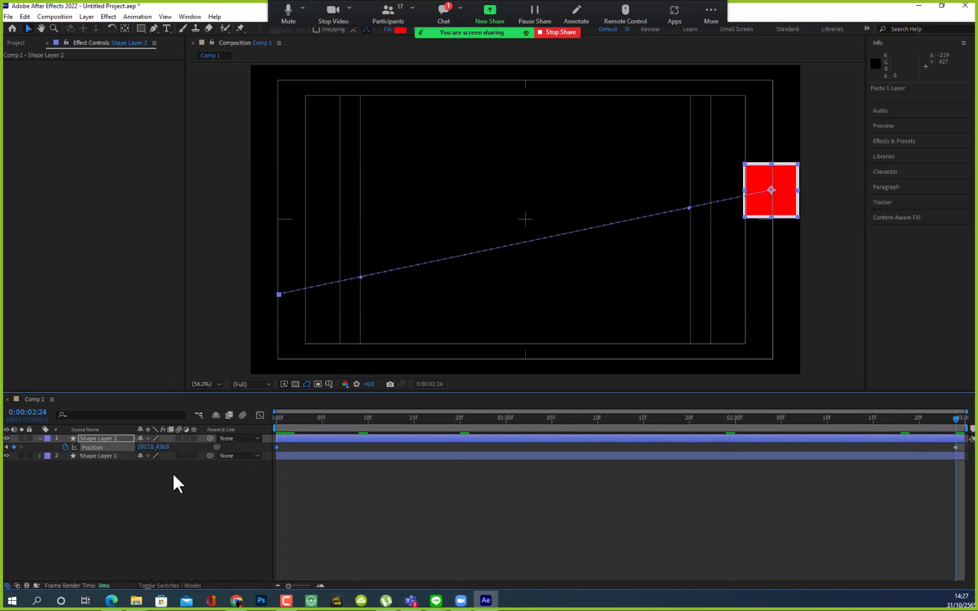
click(166, 447)
text(800)
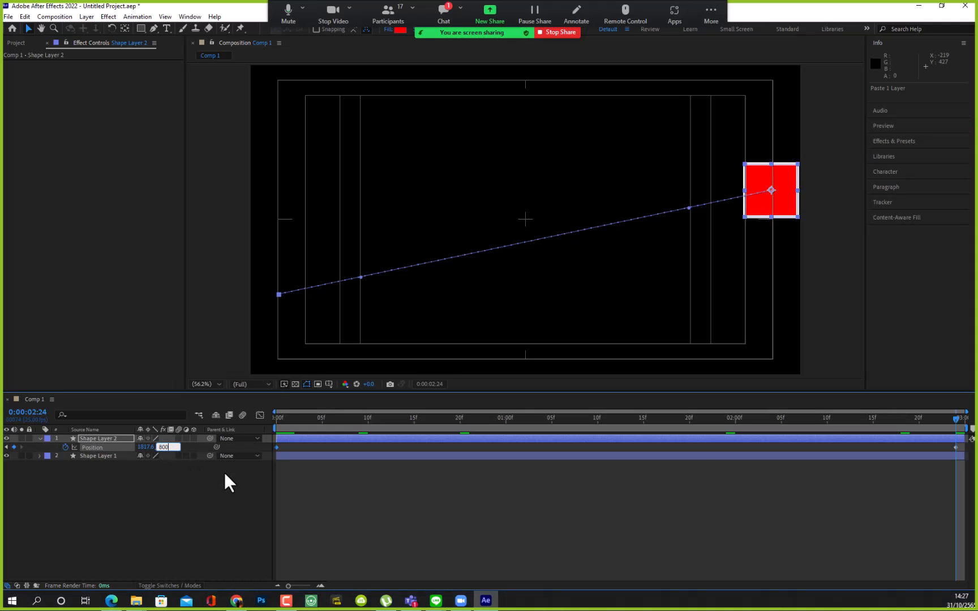
key(Return)
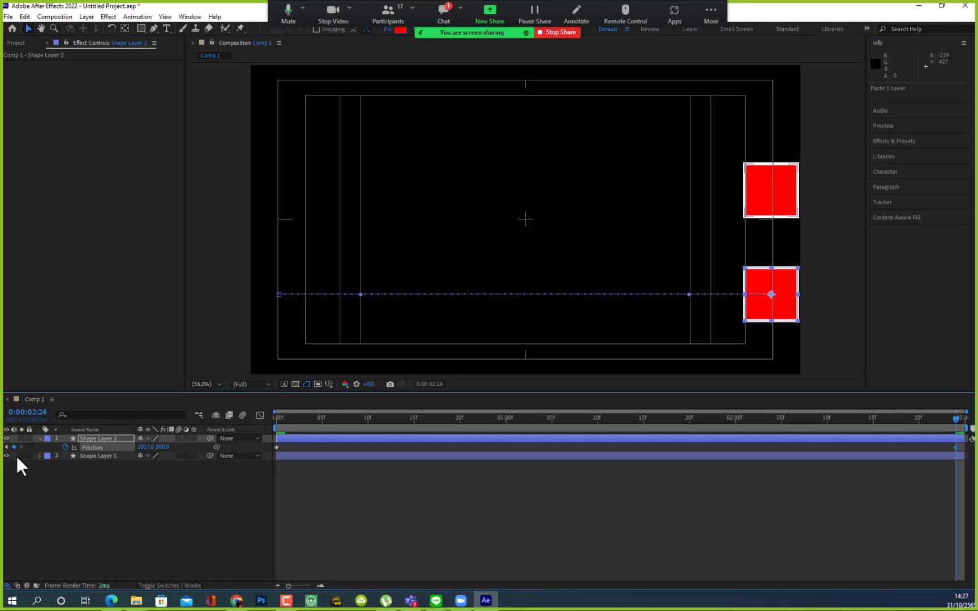
- Change the fill color of Rectangle 1 in Shape Layer 2 to green (00FF06)
click(39, 439)
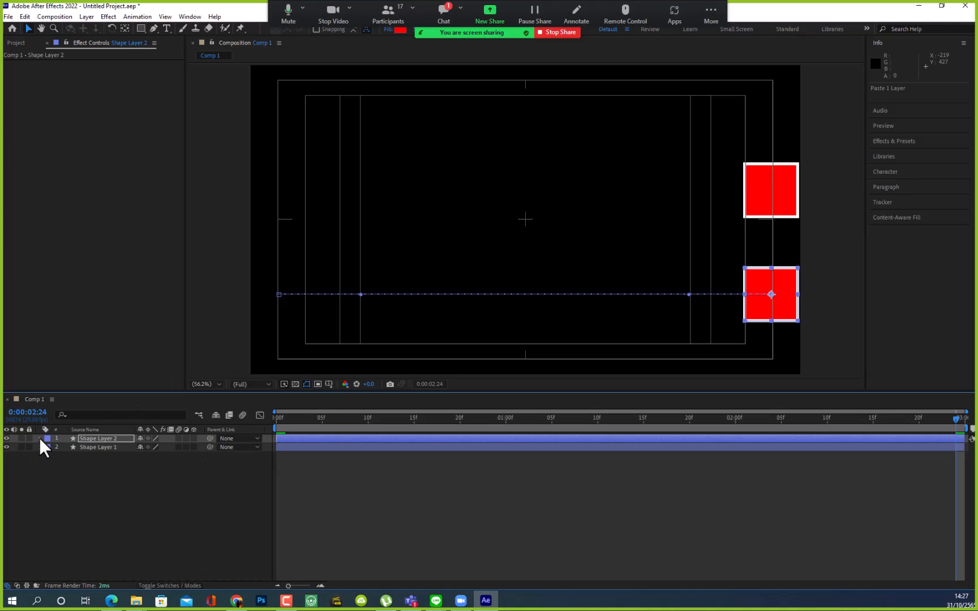
click(39, 438)
click(47, 455)
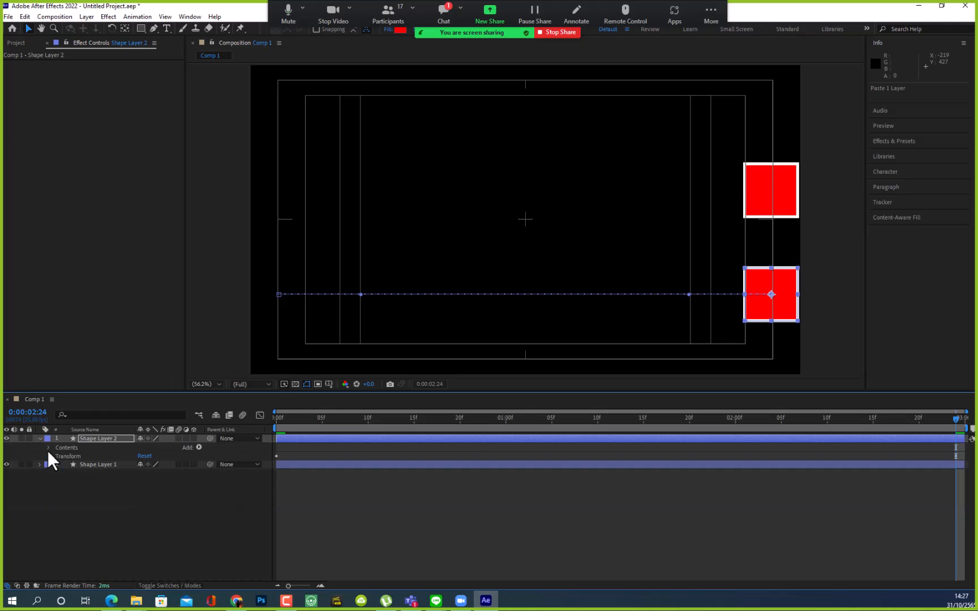
click(48, 448)
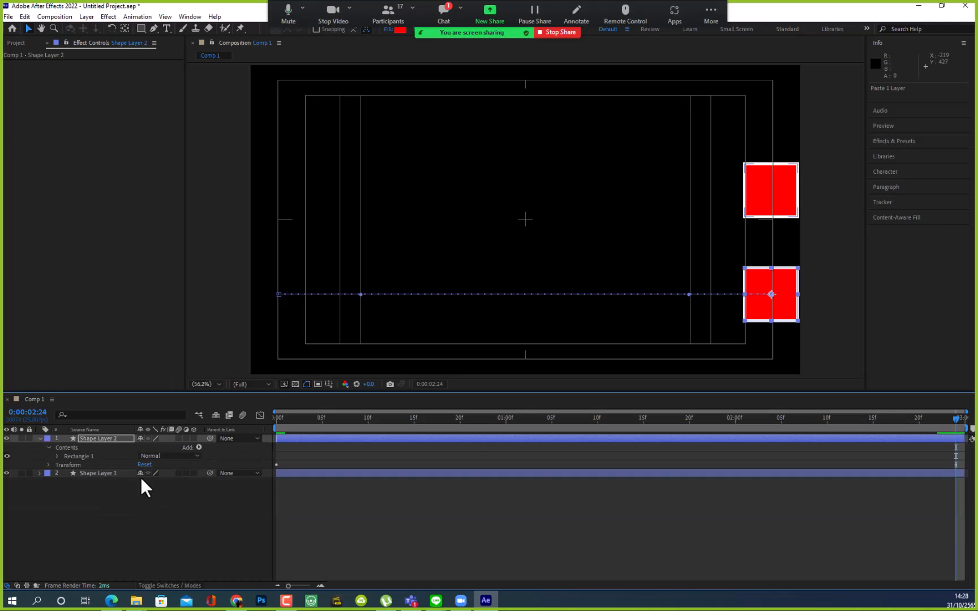
click(56, 456)
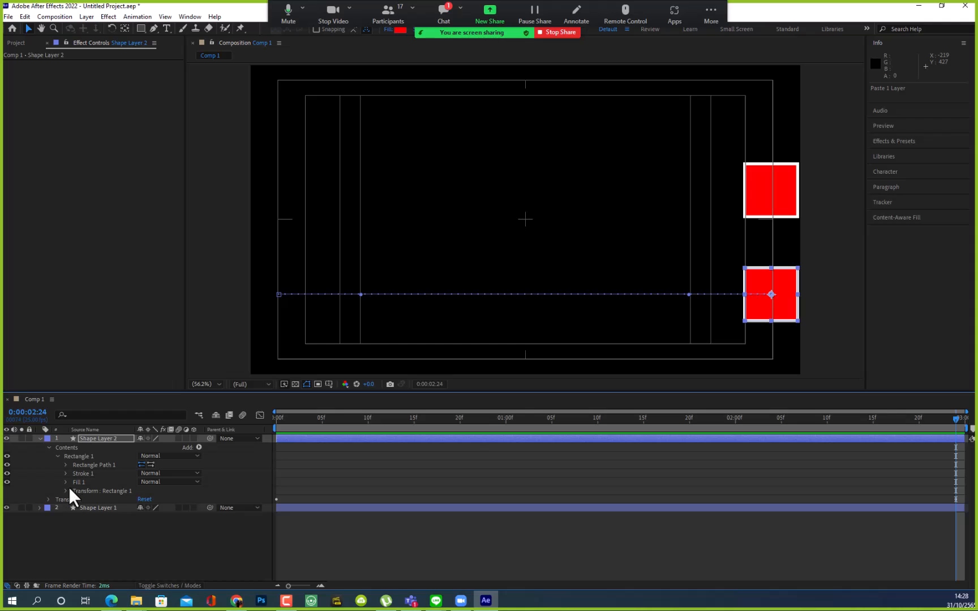
click(91, 522)
click(96, 440)
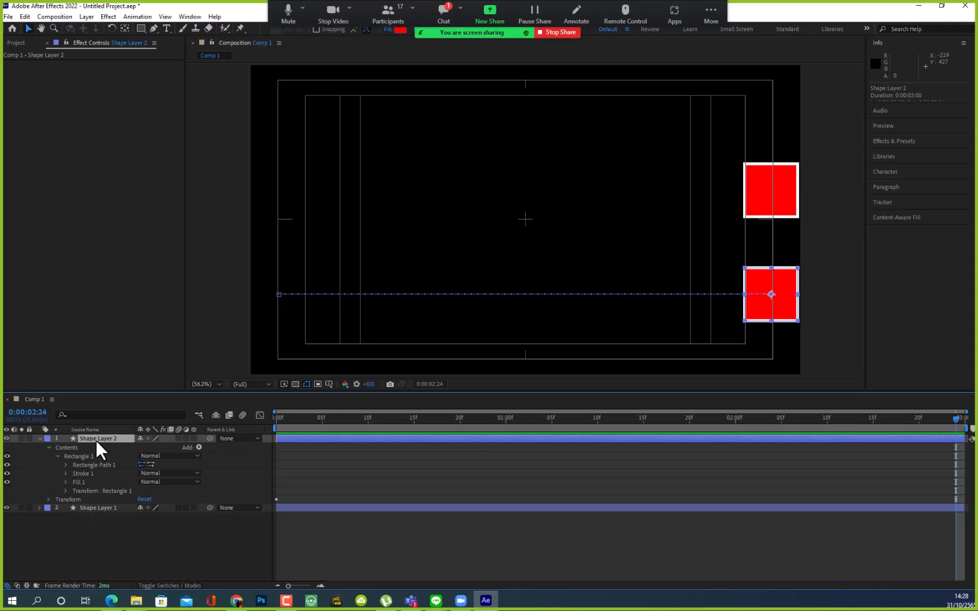
click(66, 482)
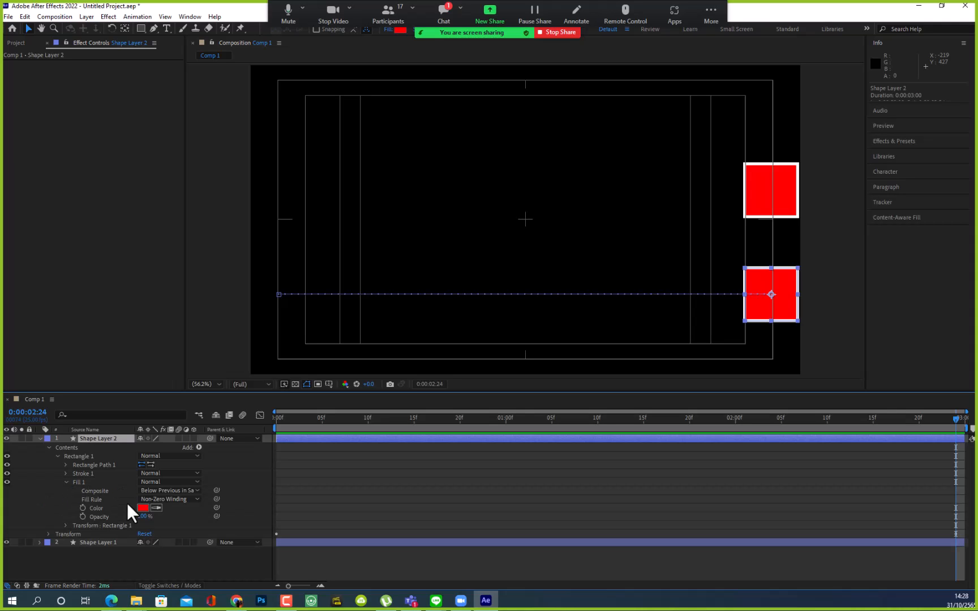
click(142, 507)
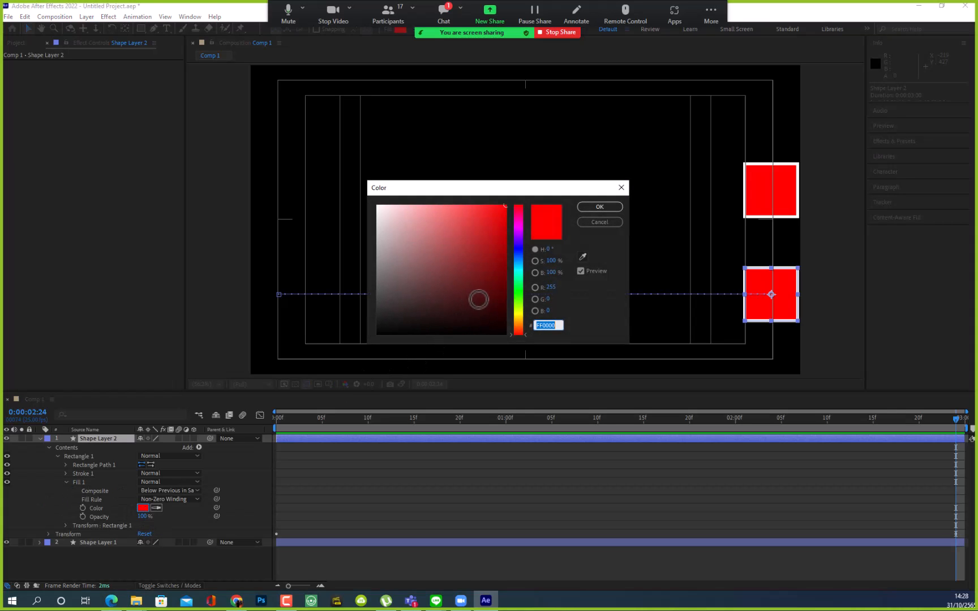
click(519, 291)
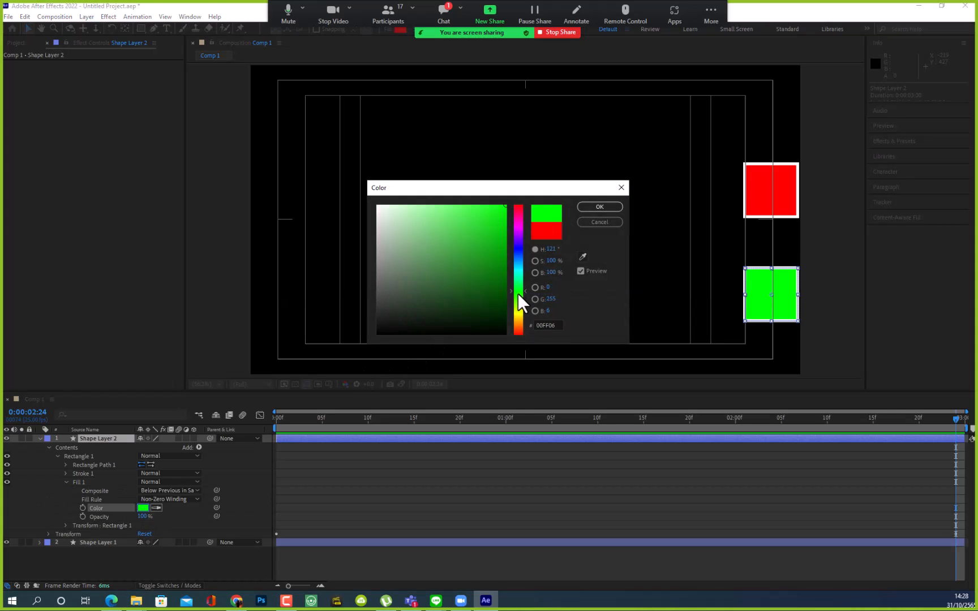
click(600, 206)
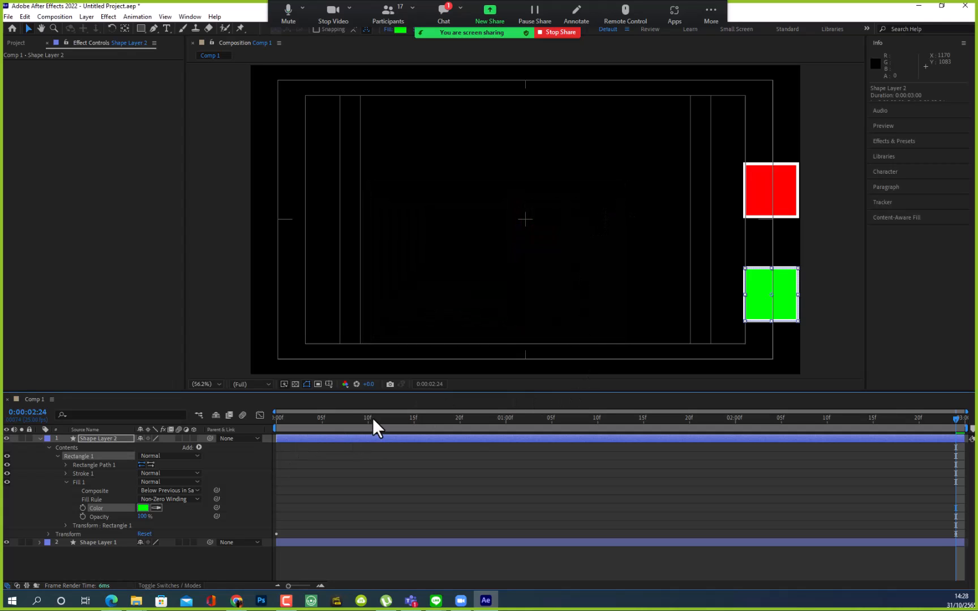
- Return to the start of the composition, collapse Shape Layer 2's properties and preview both squares' animation
drag(372, 417, 254, 423)
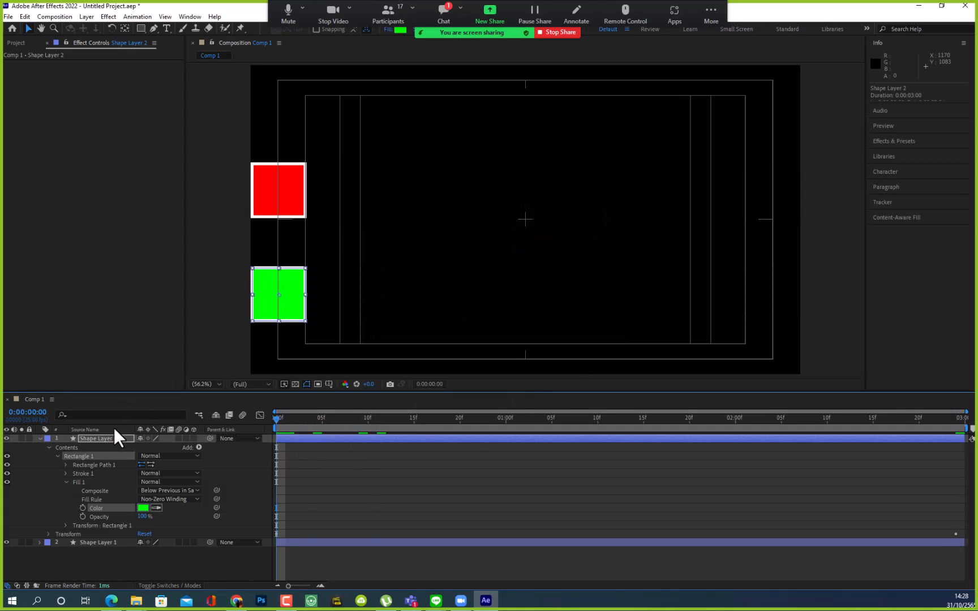
click(39, 438)
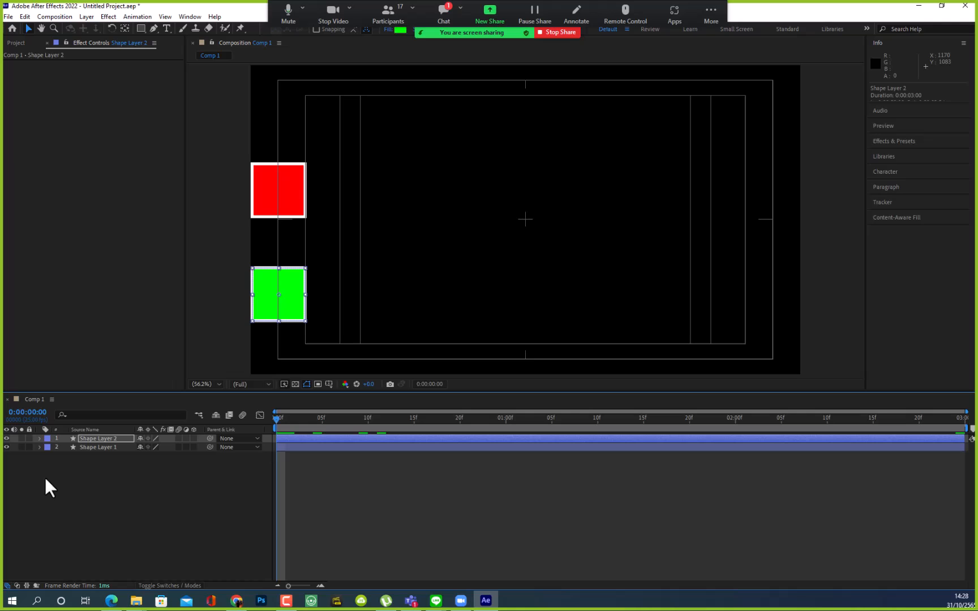
key(space)
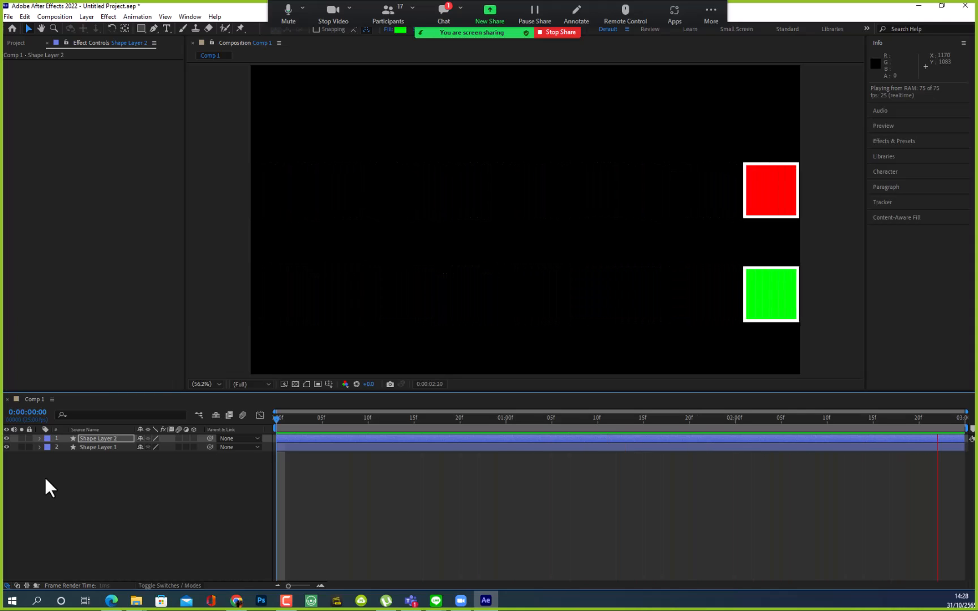
- Stop the preview, return to the start of the composition and move Shape Layer 1 above Shape Layer 2 in the layer order
key(space)
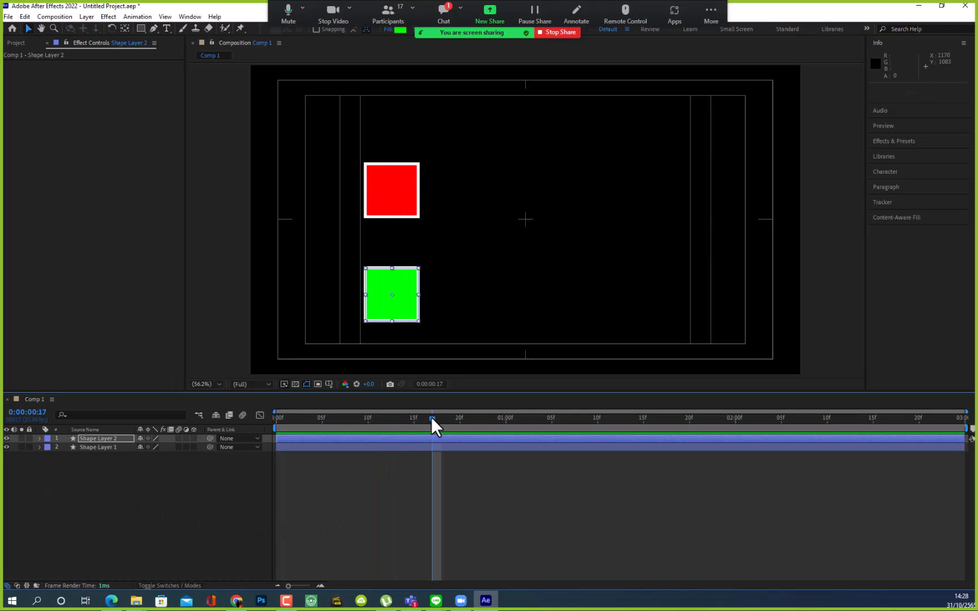
drag(431, 417, 222, 428)
click(103, 448)
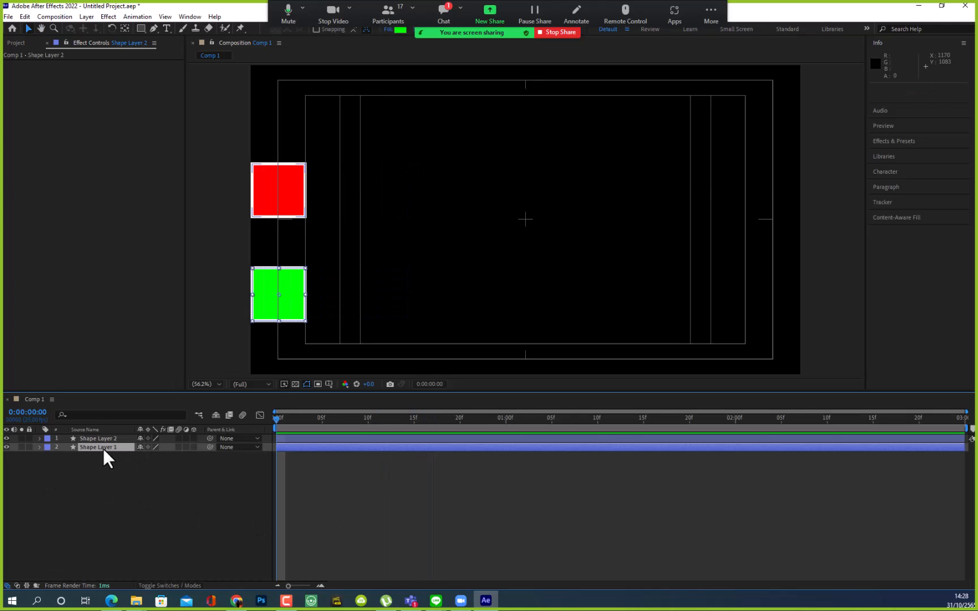
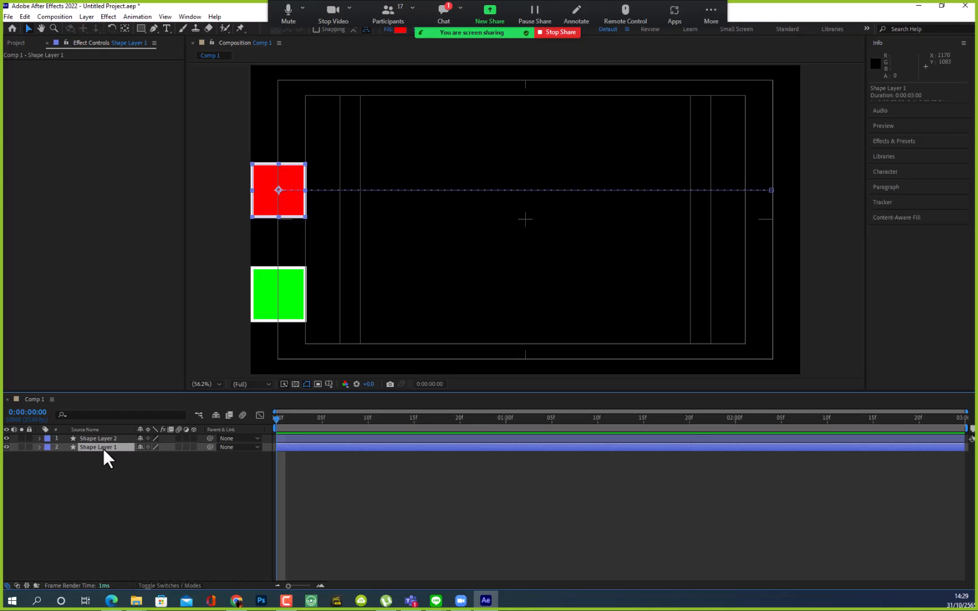
drag(103, 449, 104, 434)
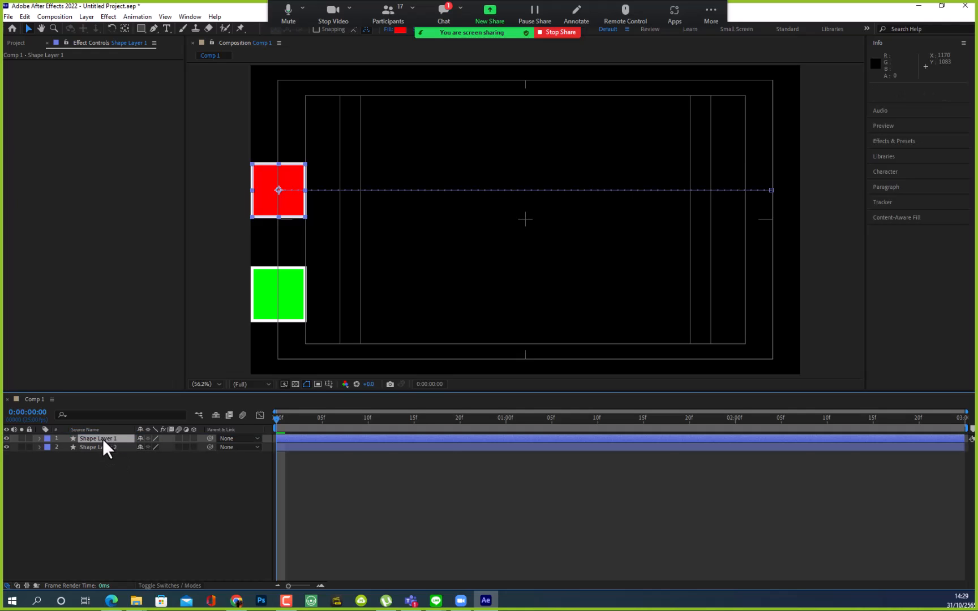
- Expand Shape Layer 1's properties and apply Easy Ease Out to its first Position keyframe at 0:00:00:00
click(39, 439)
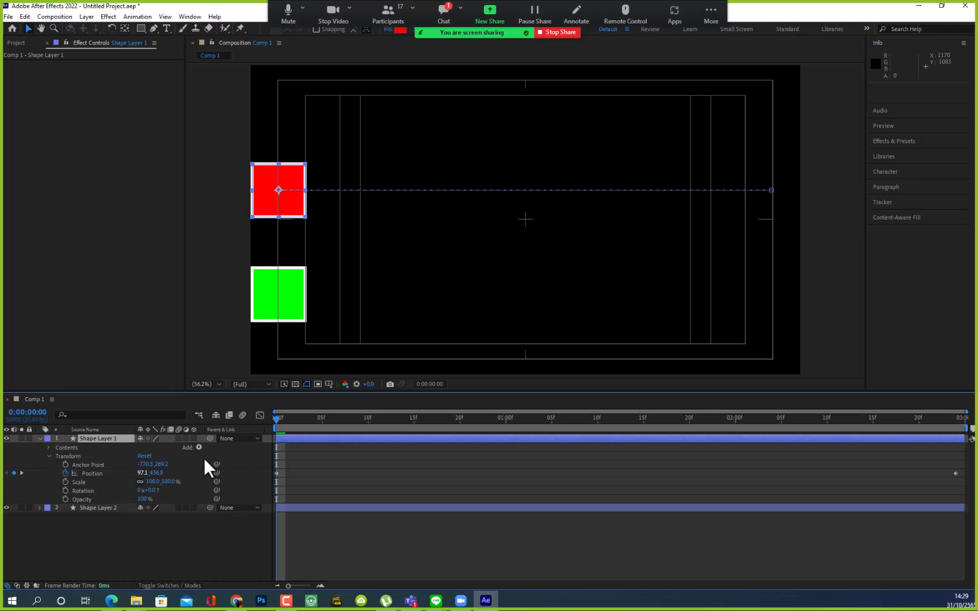
mouse_move(277, 474)
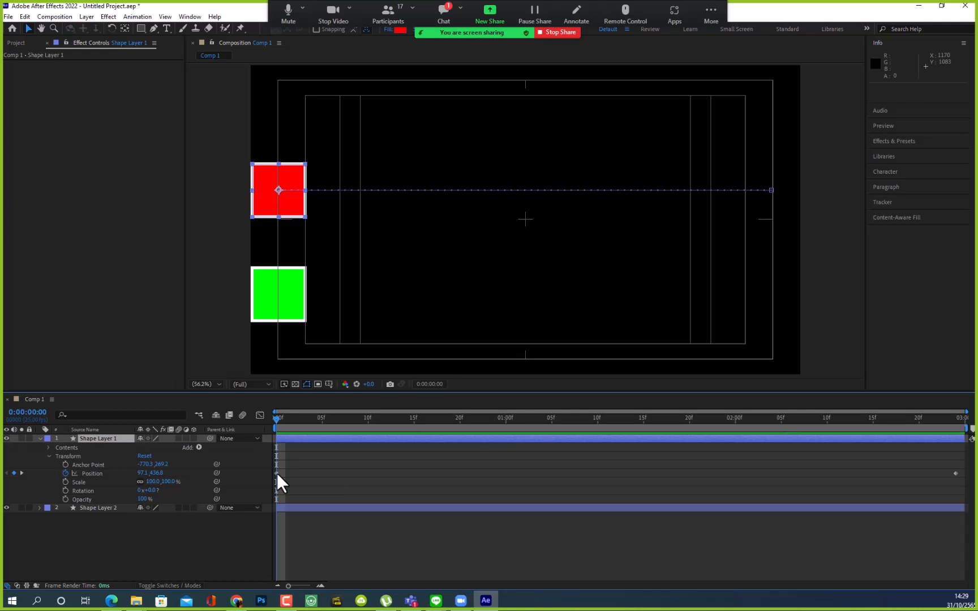
click(277, 473)
right_click(277, 473)
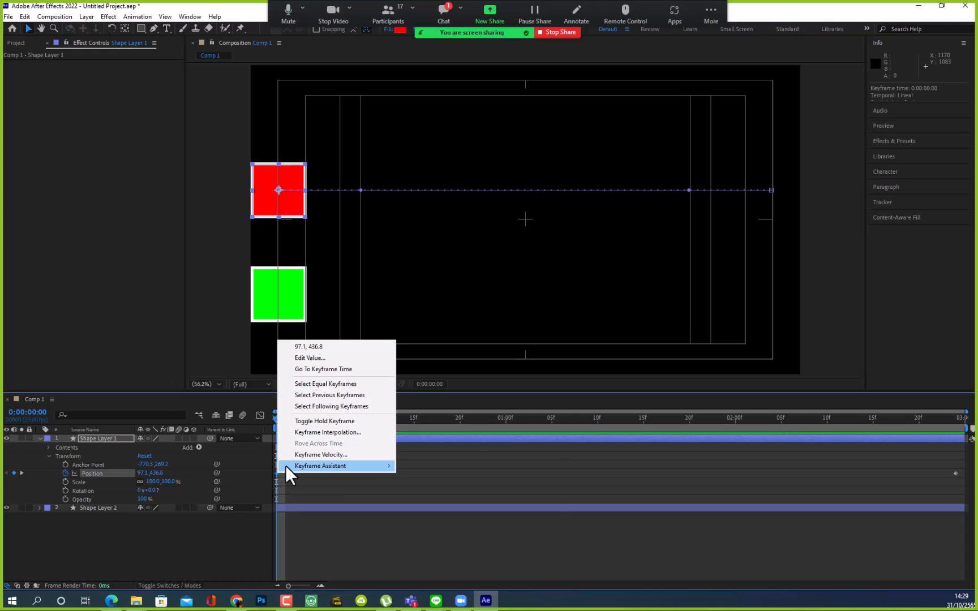
mouse_move(320, 465)
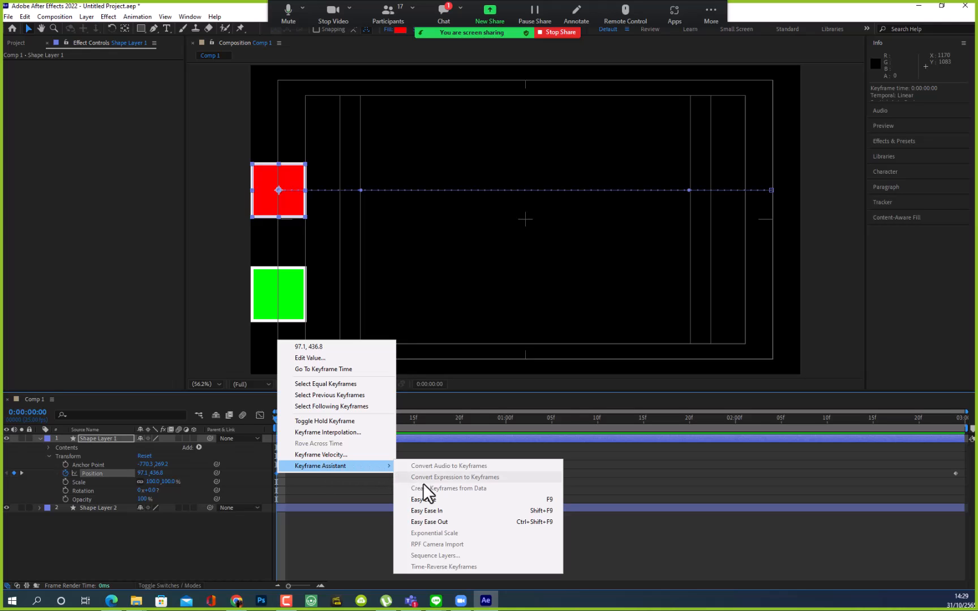
click(449, 521)
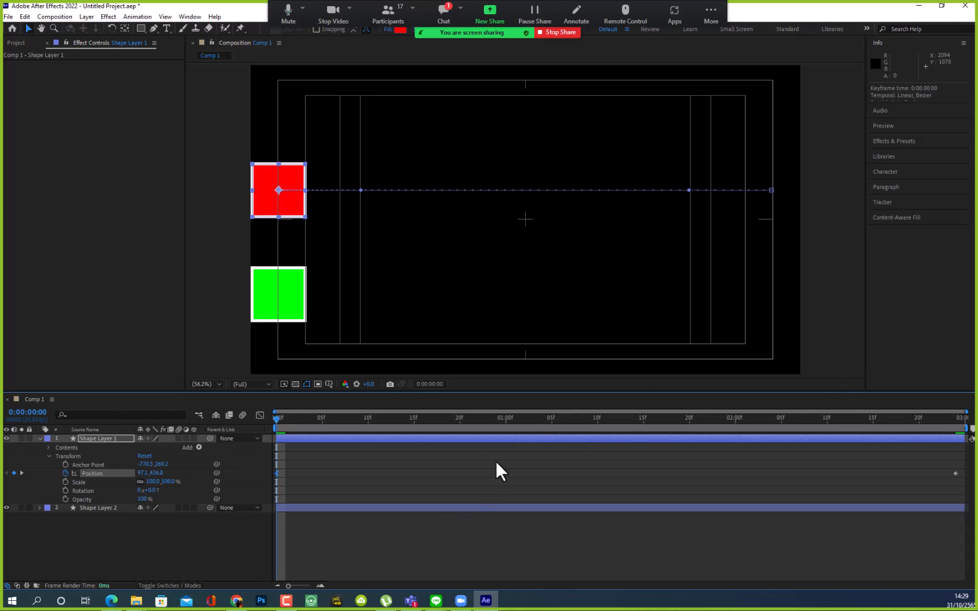
- Move the current time to Shape Layer 1's last Position keyframe at 0:00:02:24
drag(274, 417, 561, 422)
drag(809, 426, 976, 435)
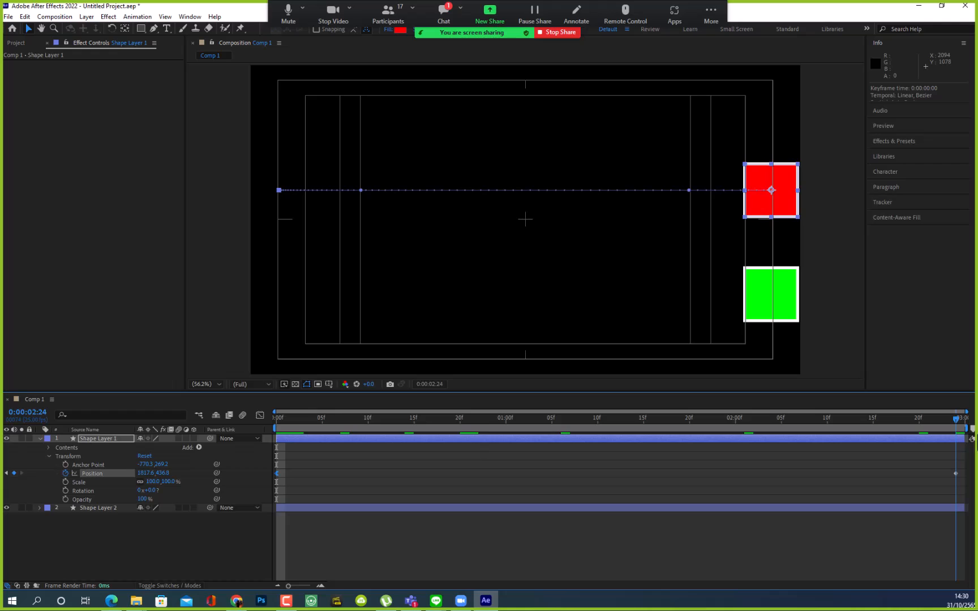
double_click(956, 473)
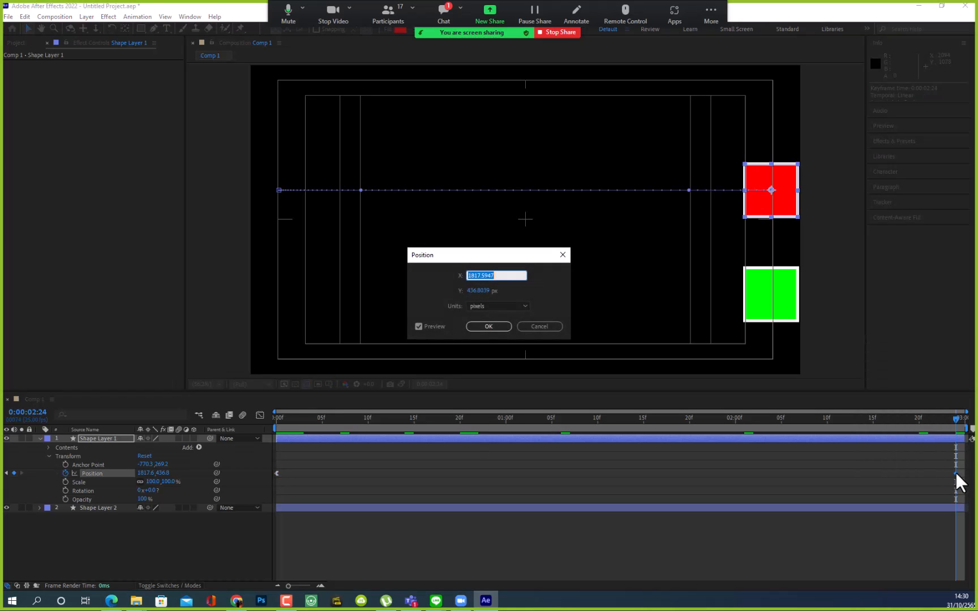
click(529, 328)
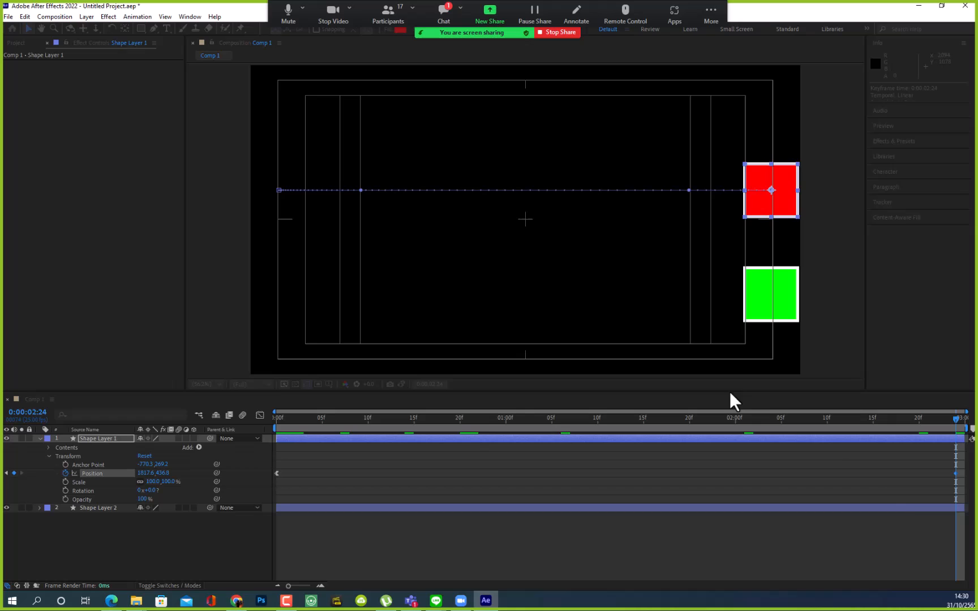
double_click(956, 474)
click(553, 326)
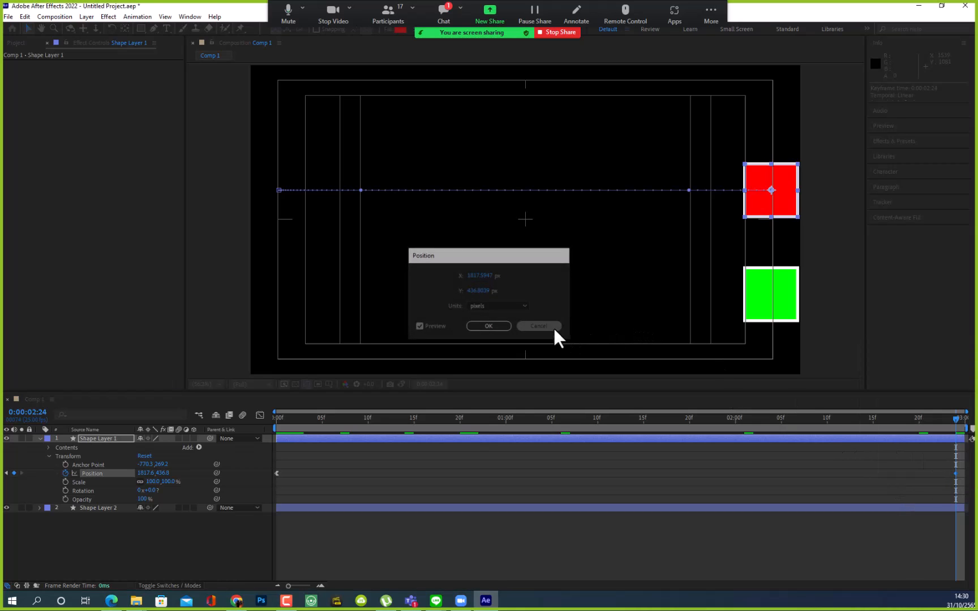
double_click(954, 472)
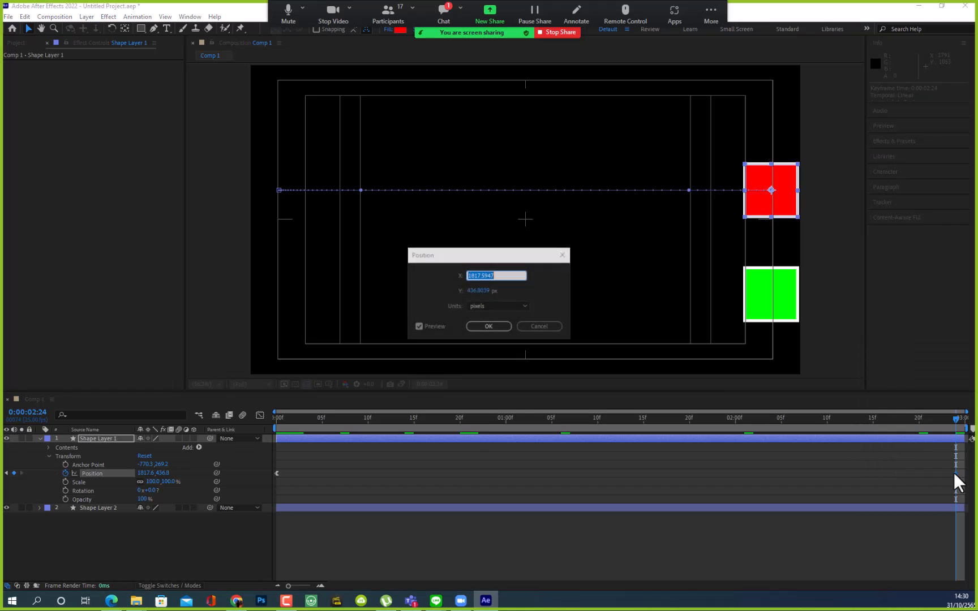
click(542, 327)
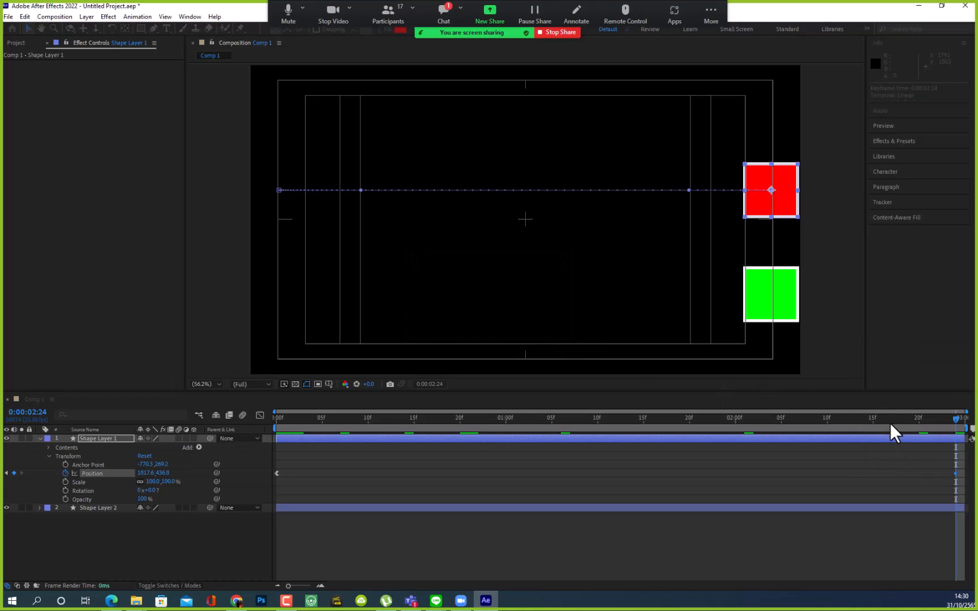
- Apply Easy Ease In to Shape Layer 1's last Position keyframe at 0:00:02:24 and deselect the layer
click(959, 474)
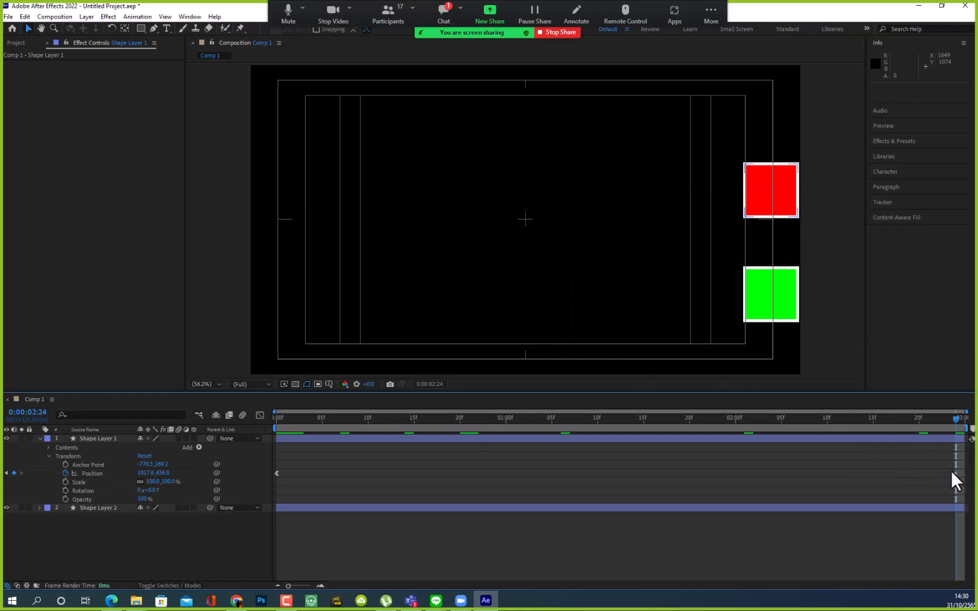
click(954, 473)
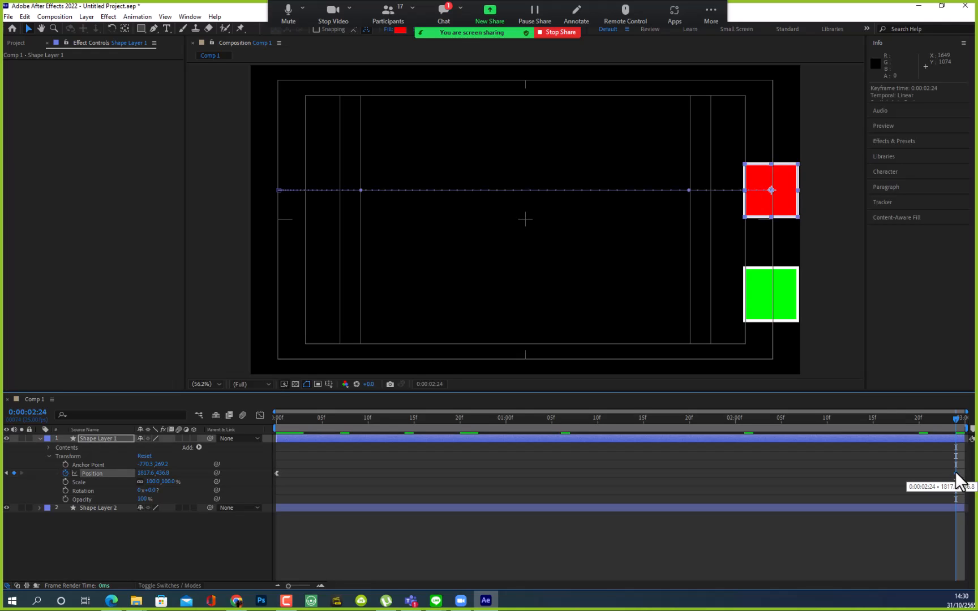
right_click(956, 473)
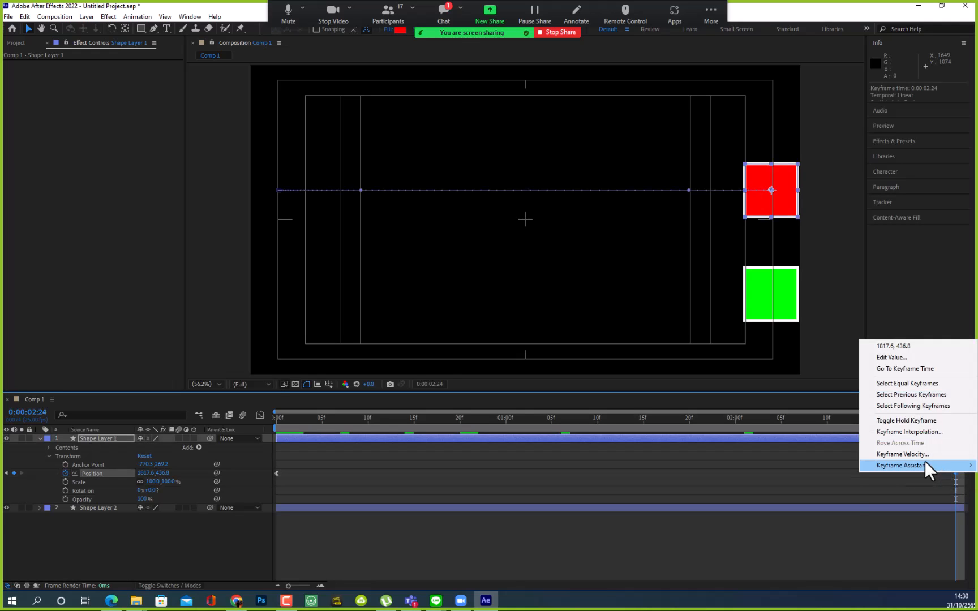
mouse_move(924, 461)
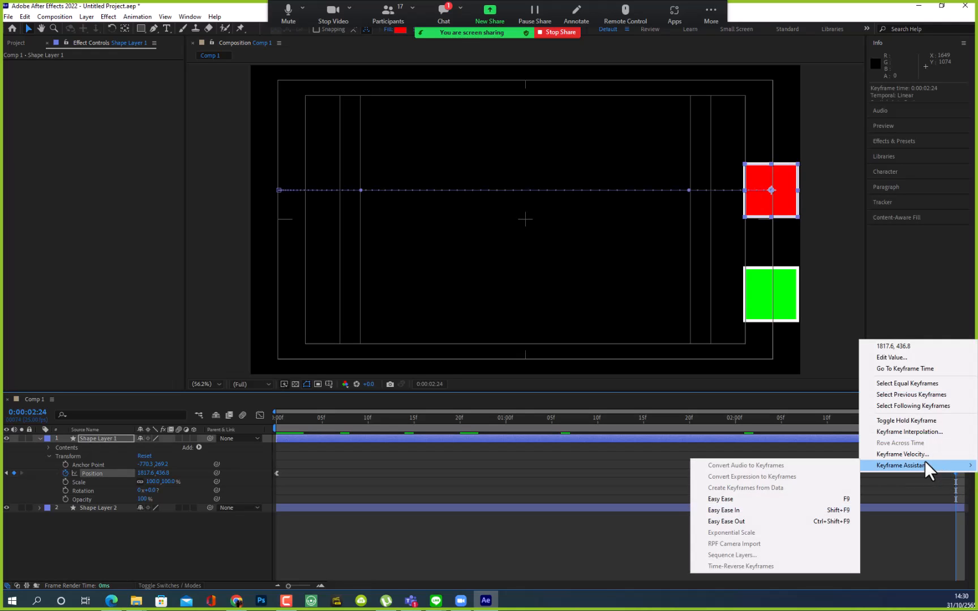
click(736, 510)
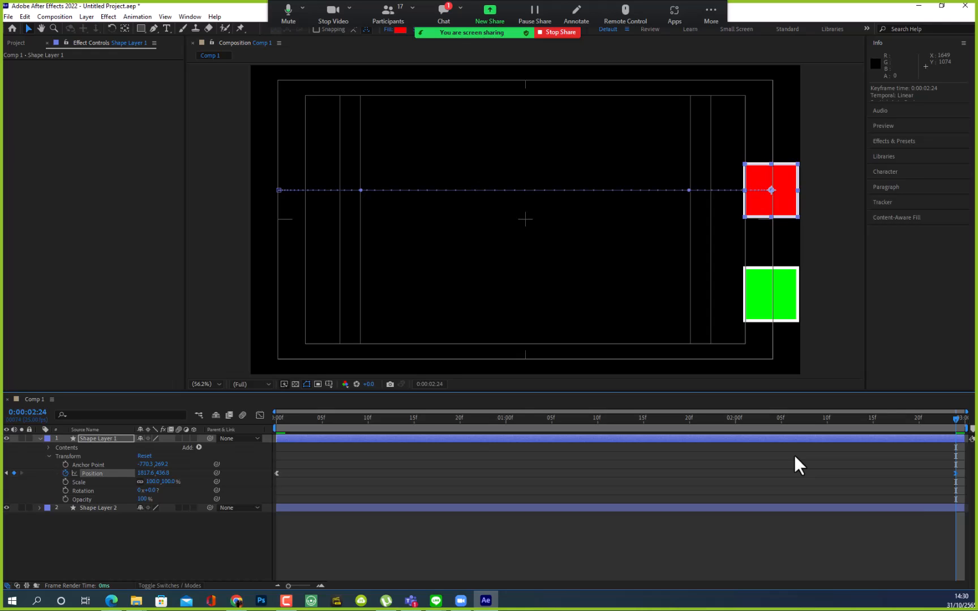
click(817, 362)
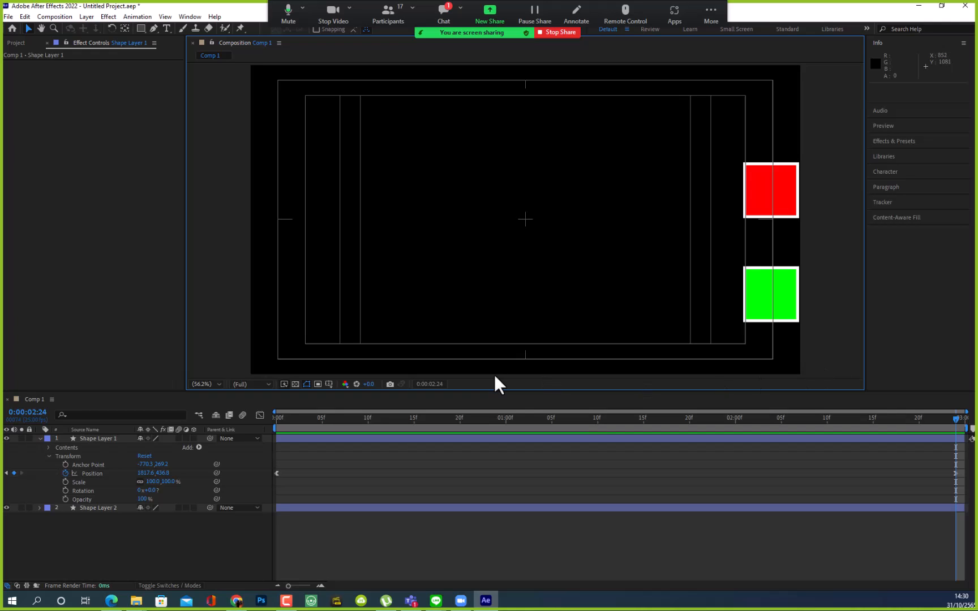
- Preview the animation to compare the eased red square with the linear green square, and return to the start of the composition
key(space)
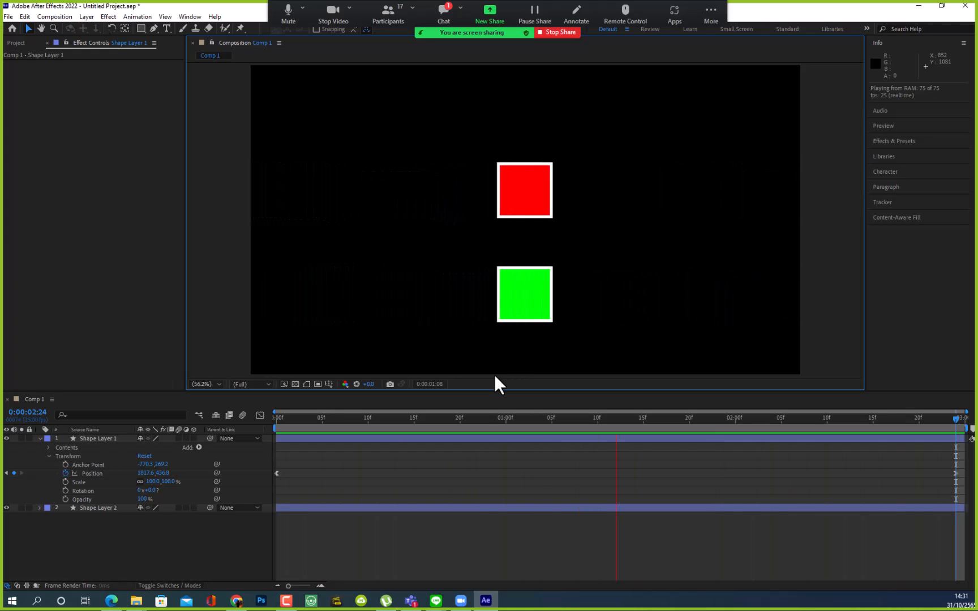
key(space)
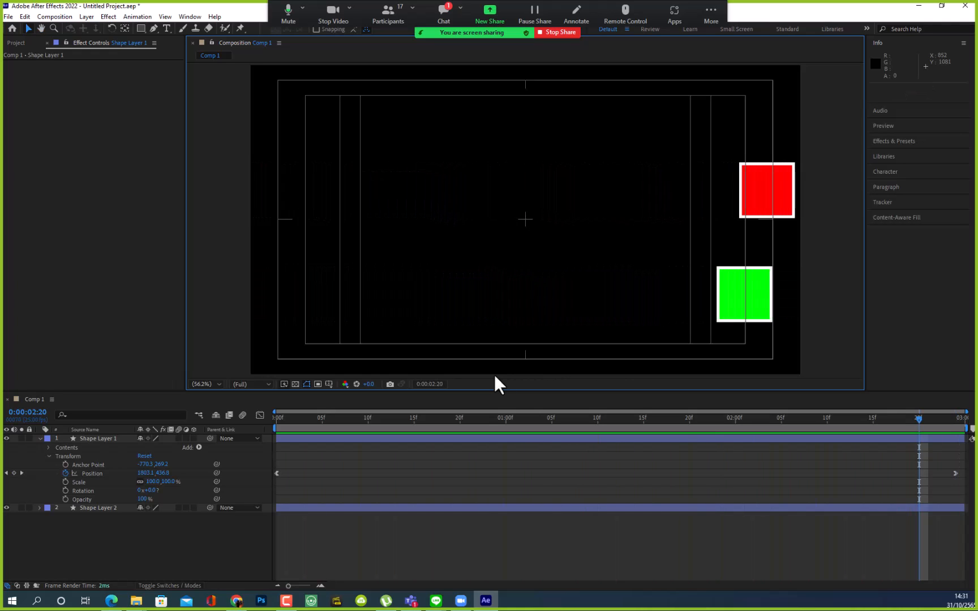
click(761, 206)
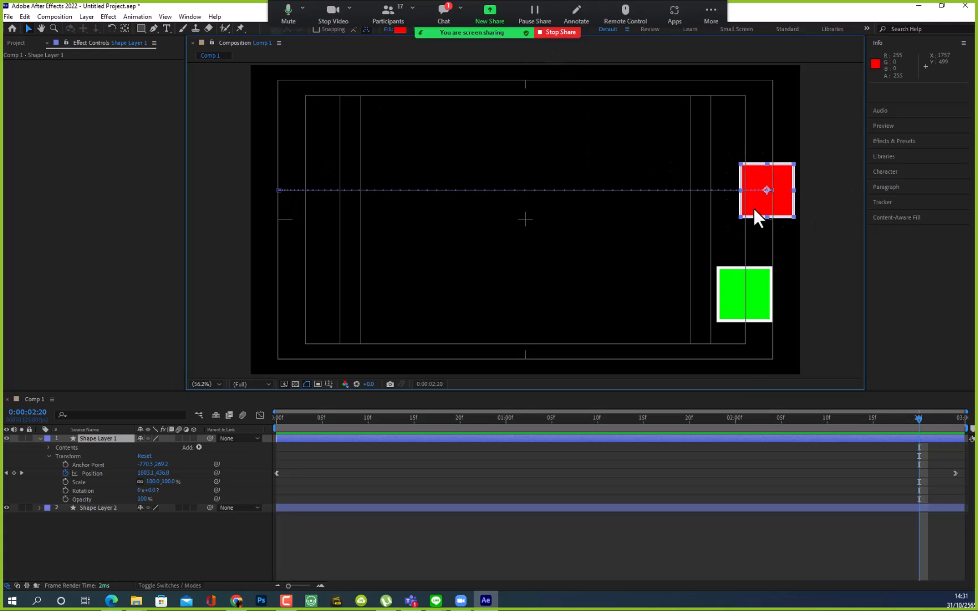
key(space)
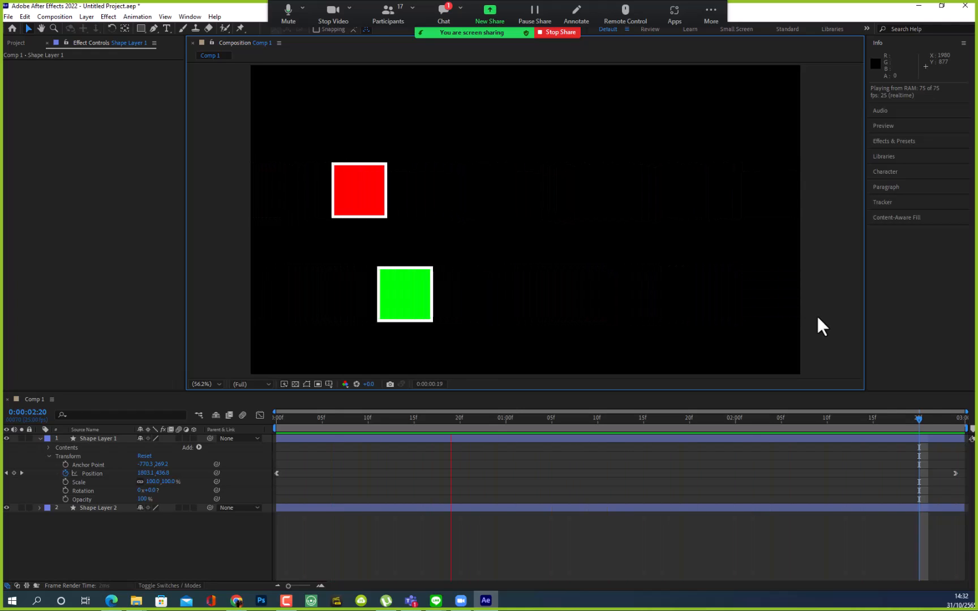
key(space)
key(apostrophe)
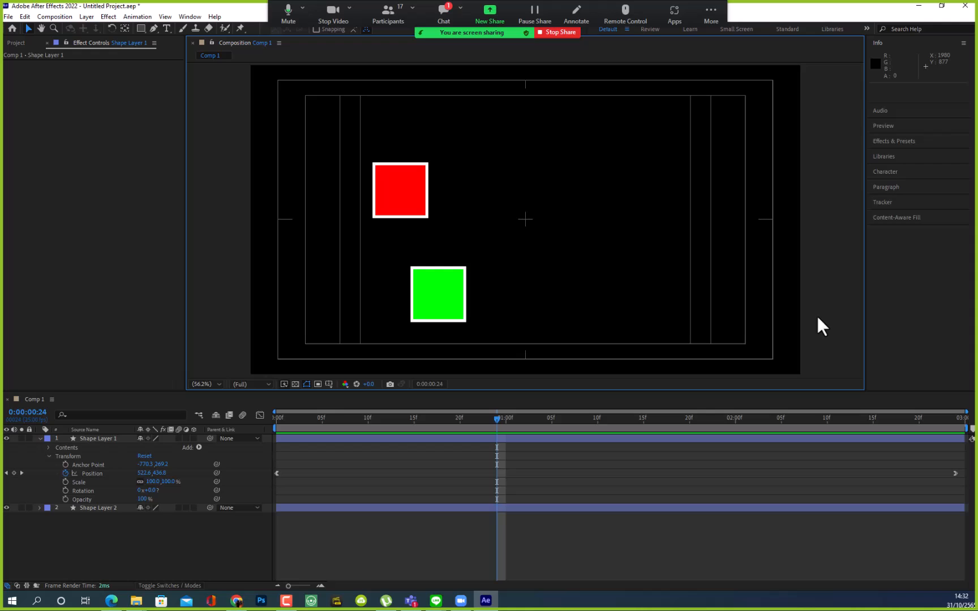
drag(494, 417, 253, 426)
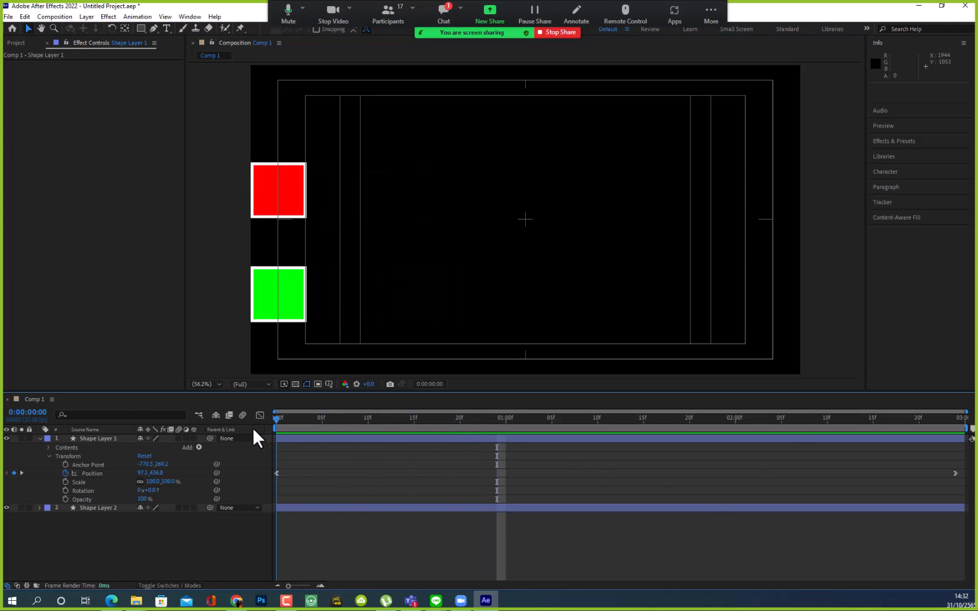
- Rename Shape Layer 1, the red square's layer, as Red
click(91, 438)
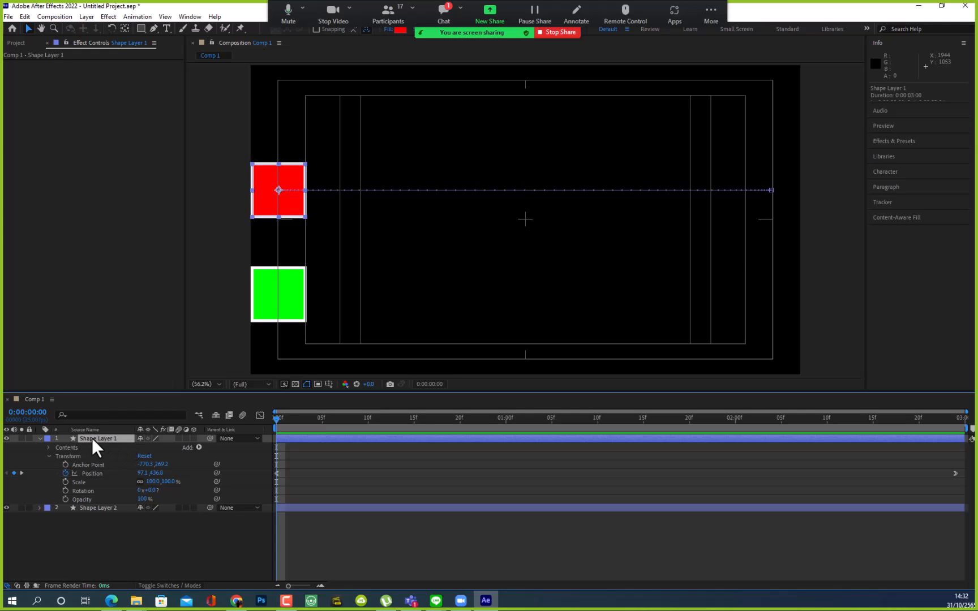
double_click(92, 438)
right_click(102, 438)
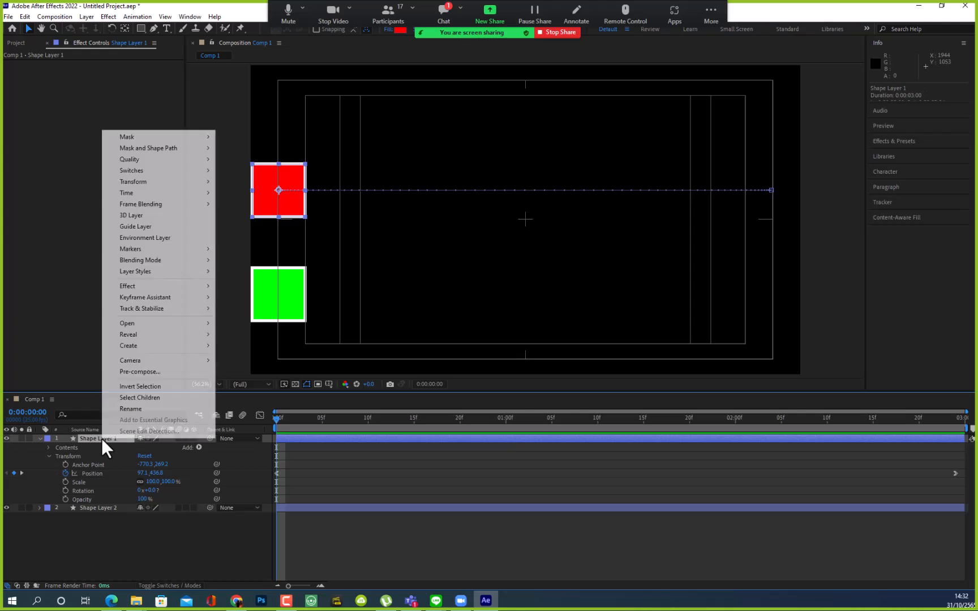
click(131, 409)
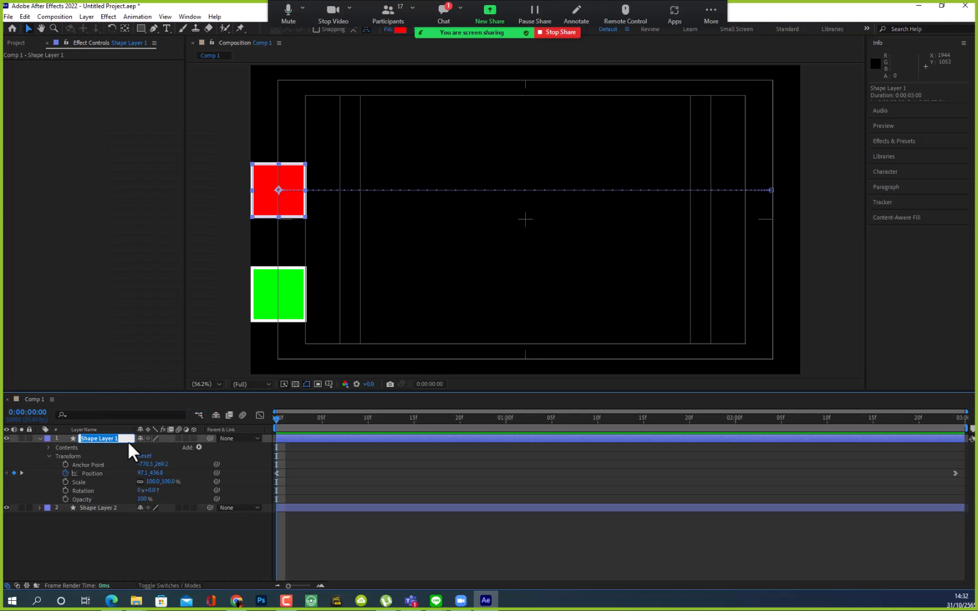
text(Red)
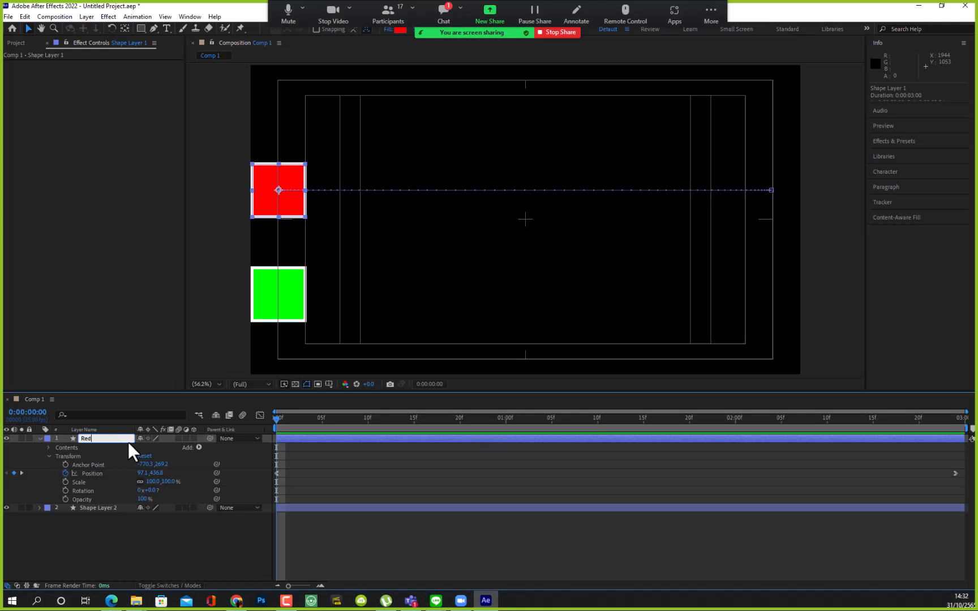
key(Return)
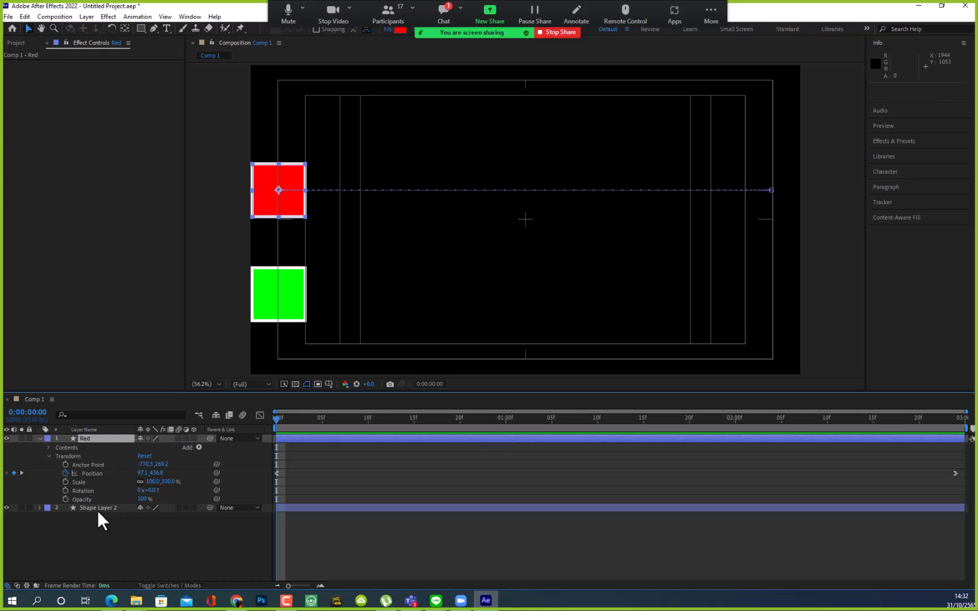
- Rename Shape Layer 2, the green square's layer, as Green and deselect it
click(100, 507)
click(103, 522)
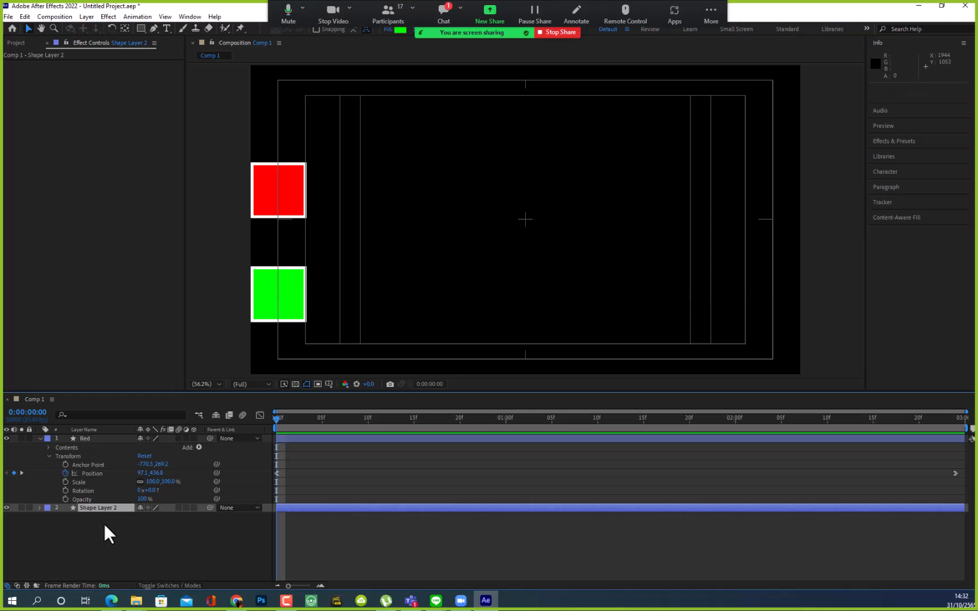
right_click(101, 506)
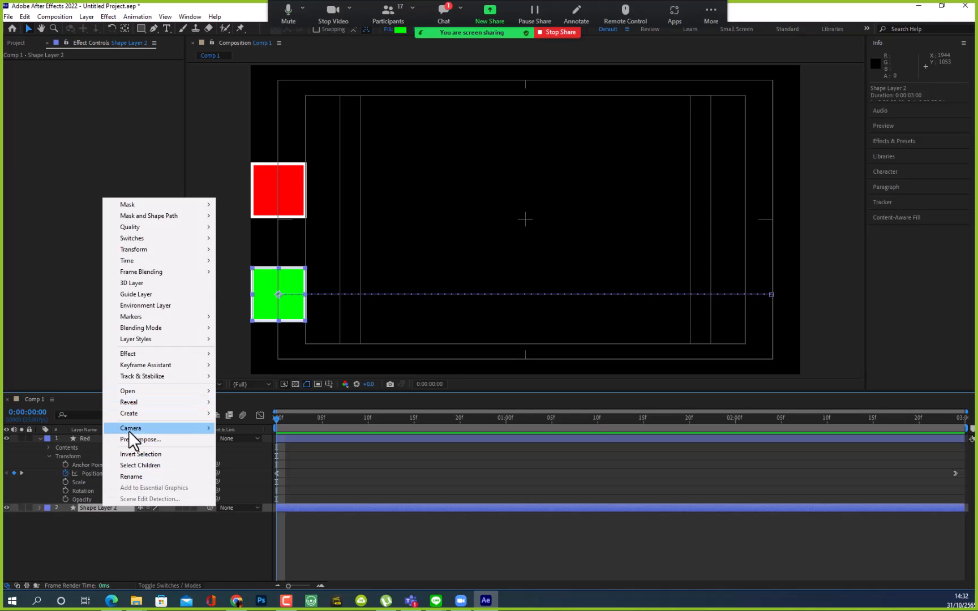
click(139, 478)
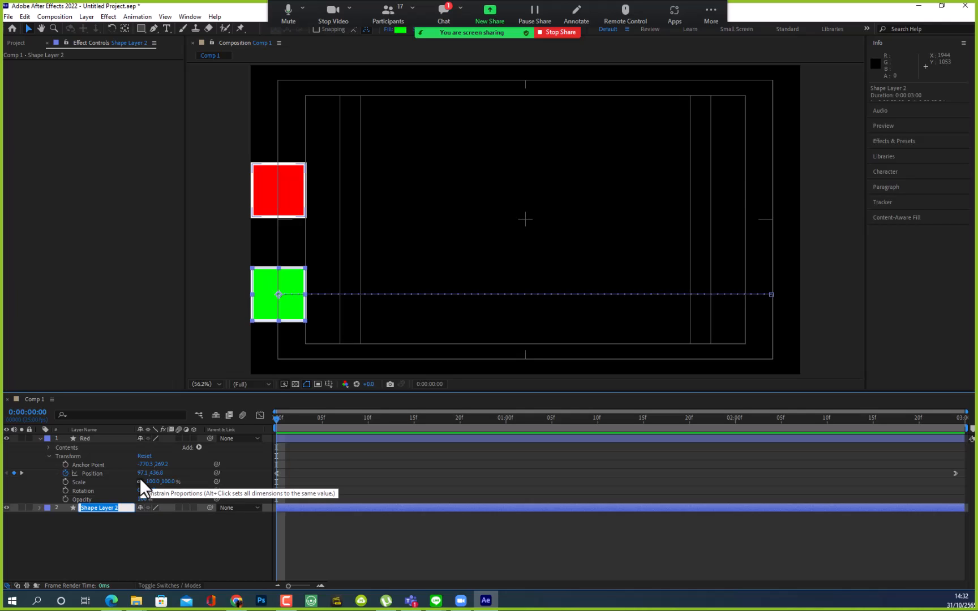
text(Green)
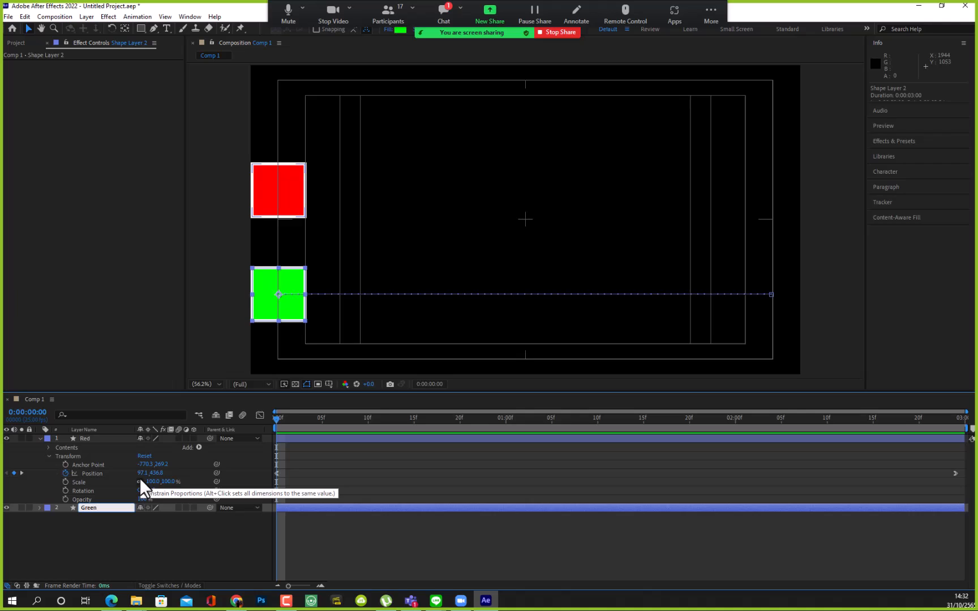
key(Return)
click(136, 537)
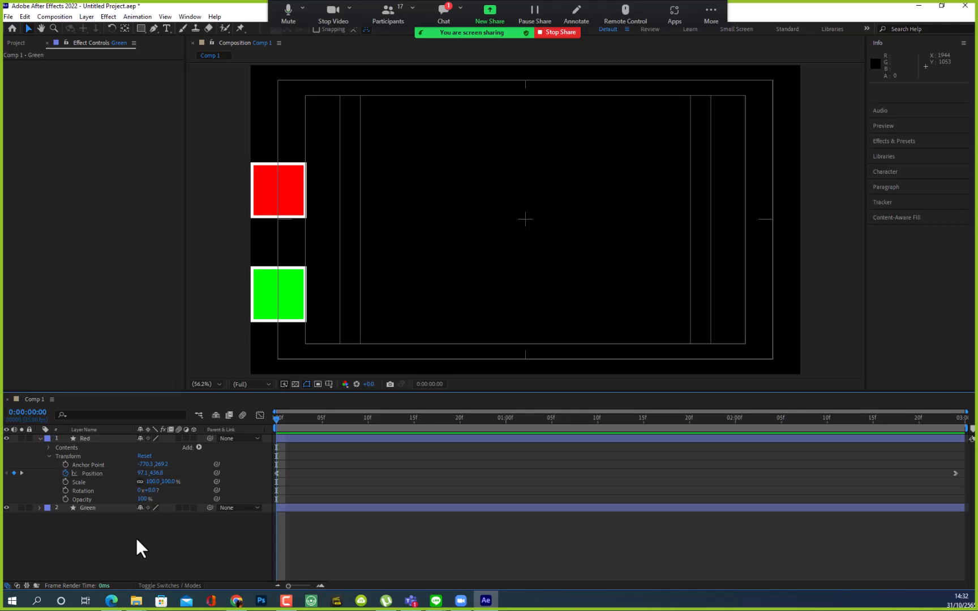
- Collapse the Red layer's expanded properties and reveal only its Position property
click(40, 439)
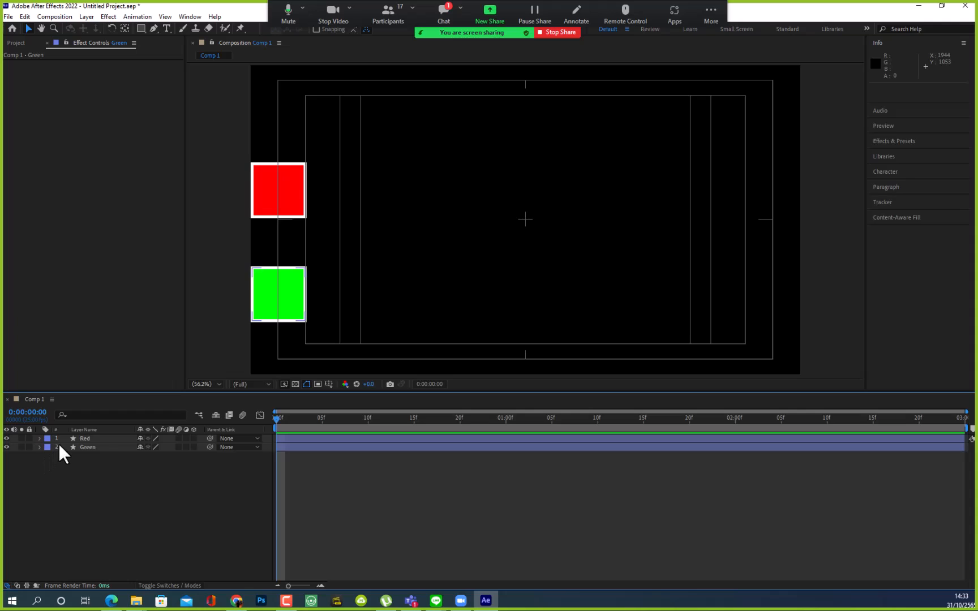
click(94, 440)
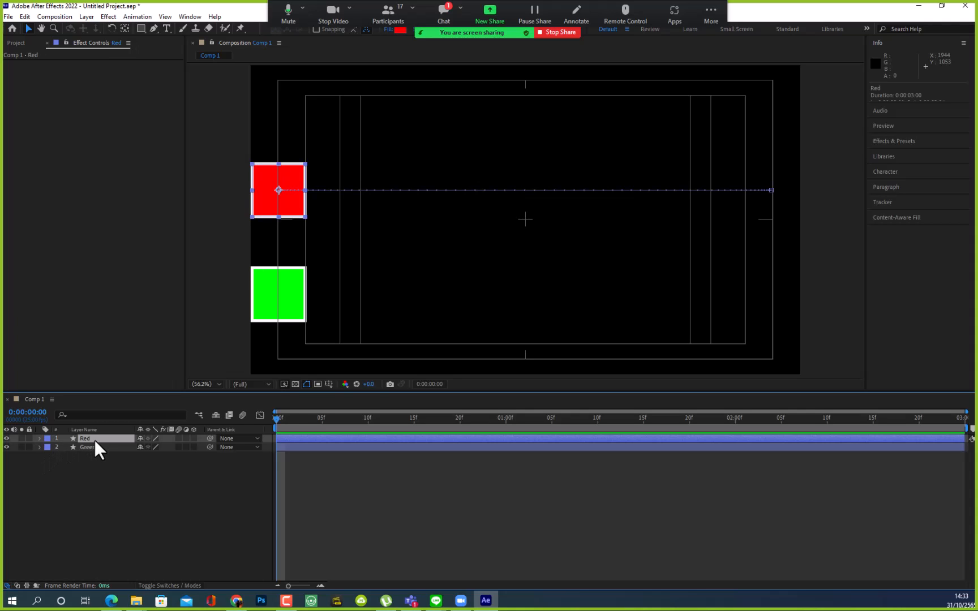
key(p)
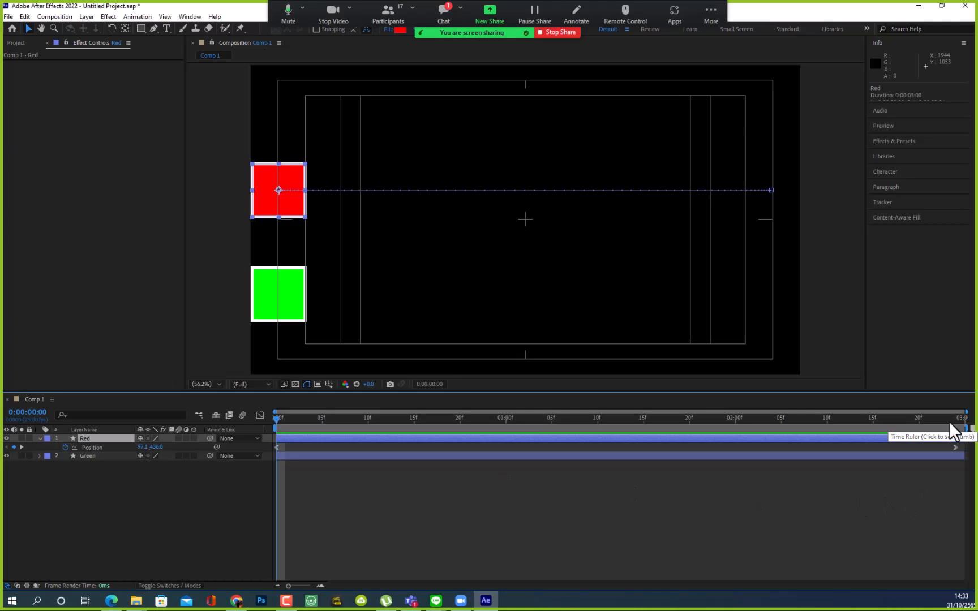
- Add a Position keyframe to the Red layer at 0:00:01:20 with the square moved to about 943.7, 977.7, near the frame's bottom center
drag(277, 417, 973, 418)
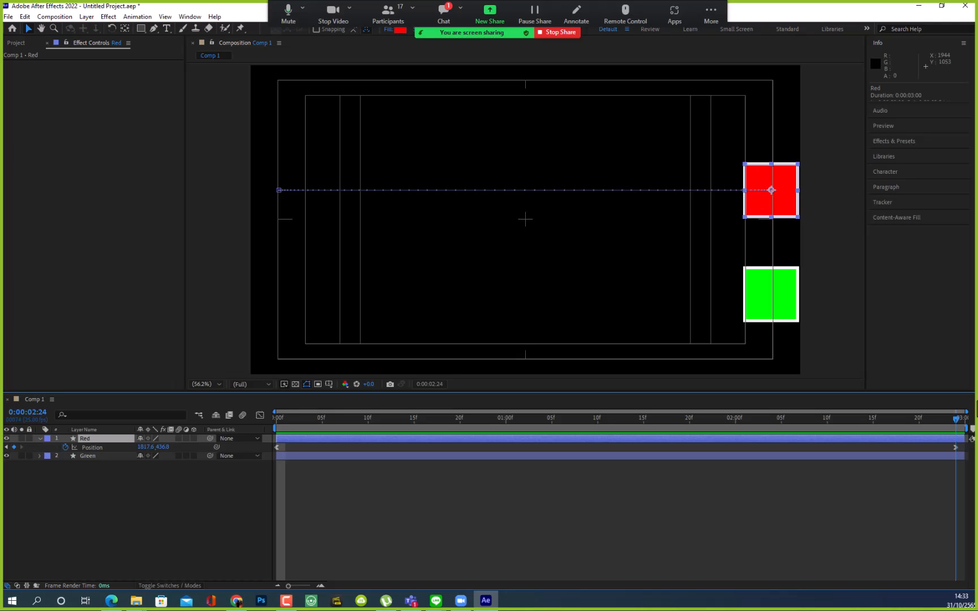
drag(962, 418, 448, 428)
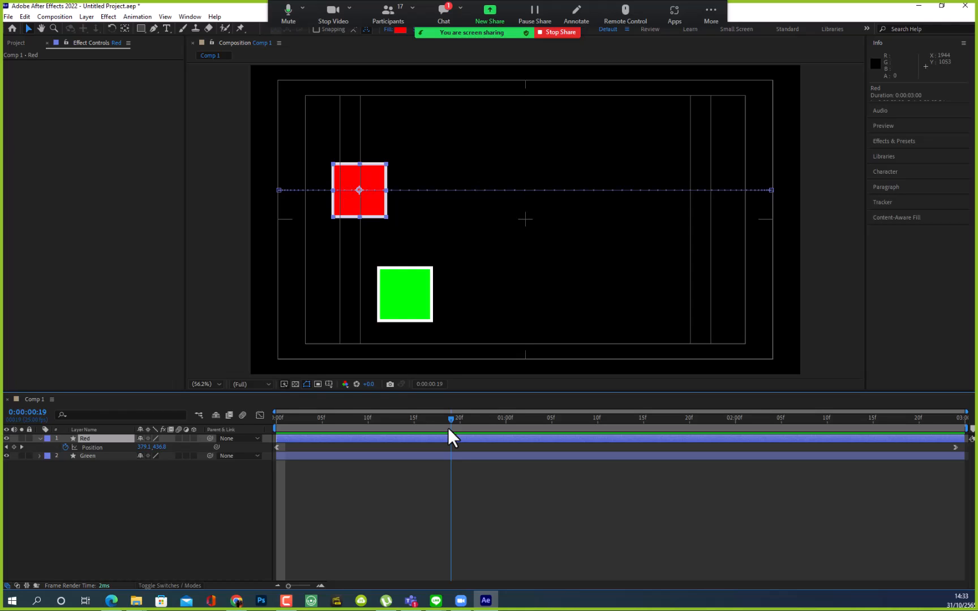
drag(447, 427, 551, 440)
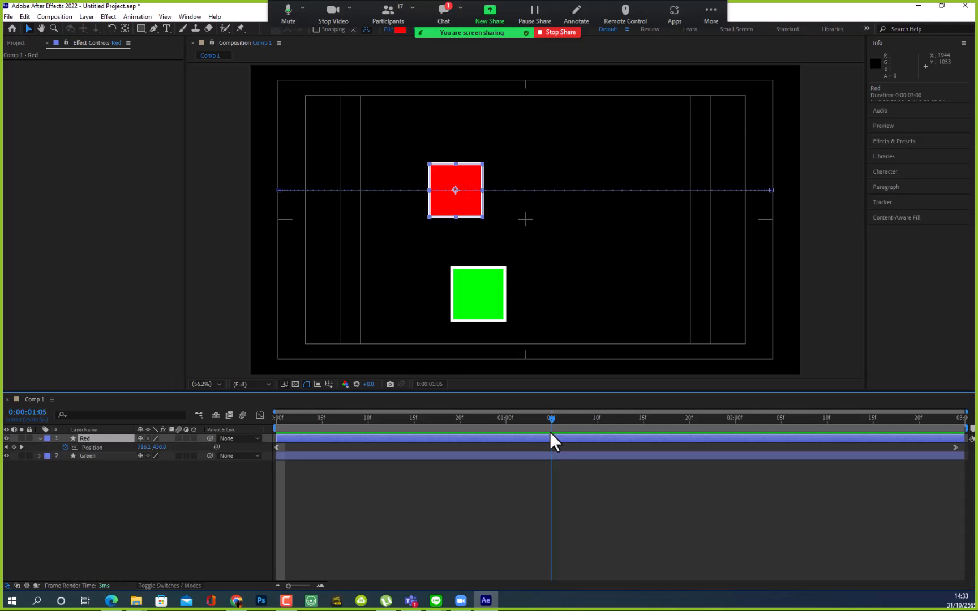
drag(550, 432, 689, 442)
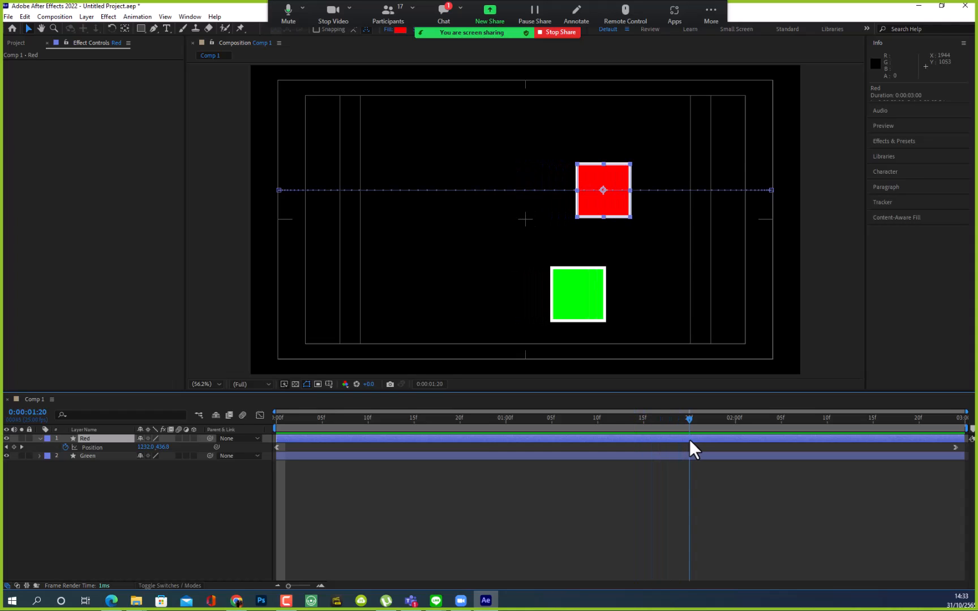
click(612, 206)
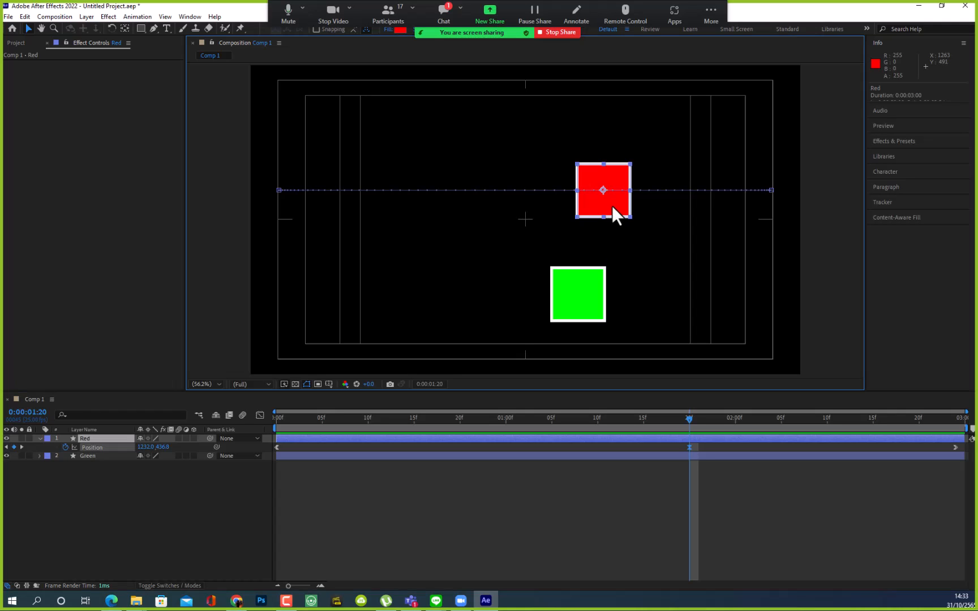
drag(612, 206, 529, 360)
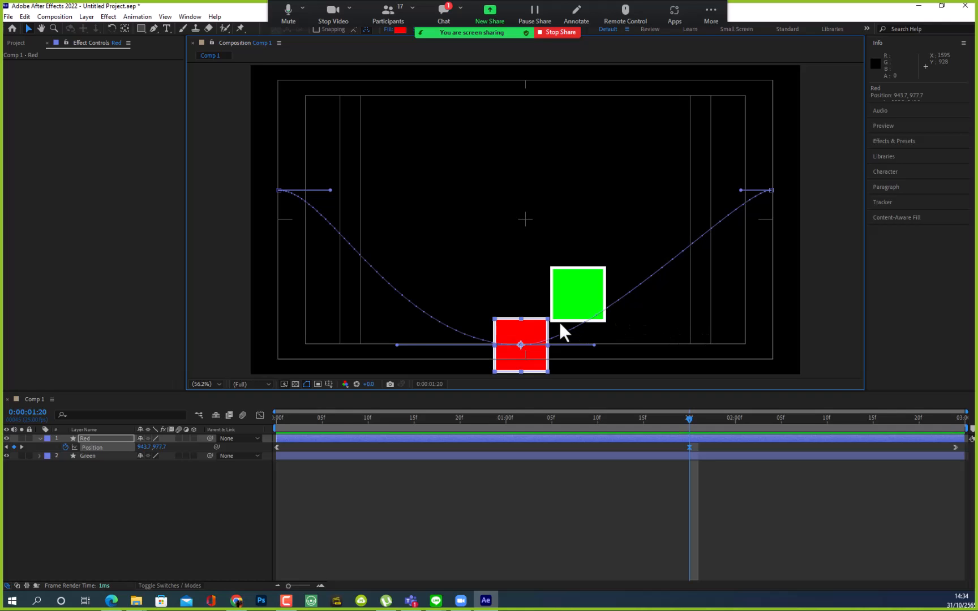
click(240, 336)
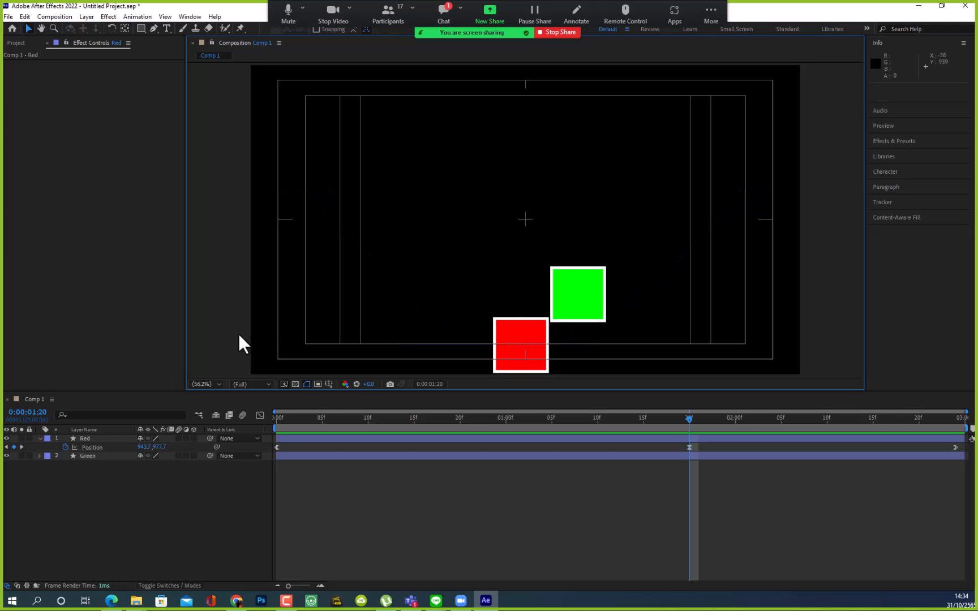
- Hide the Green layer and preview the red square's curved motion on its own
click(7, 455)
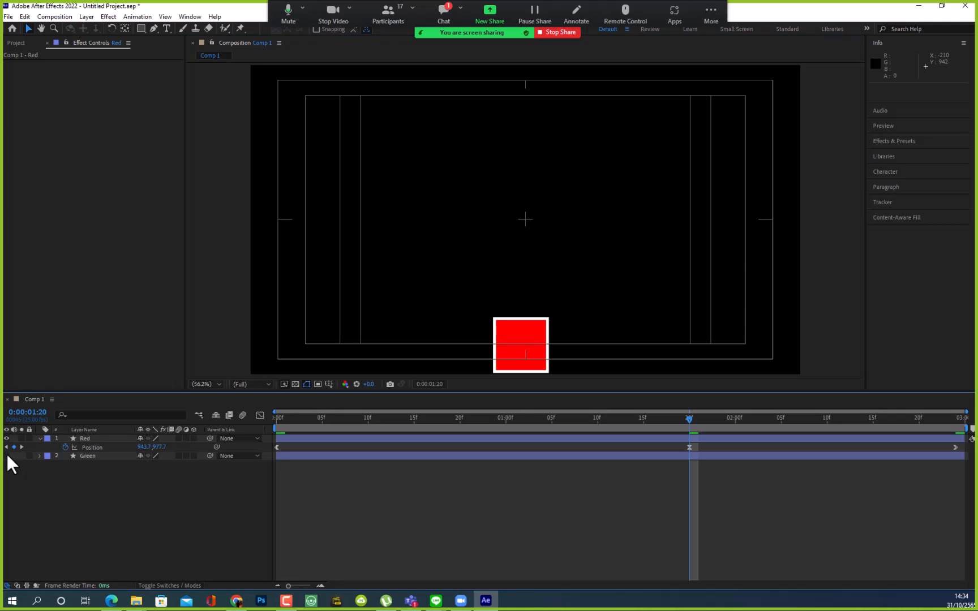
click(7, 455)
click(6, 455)
click(6, 456)
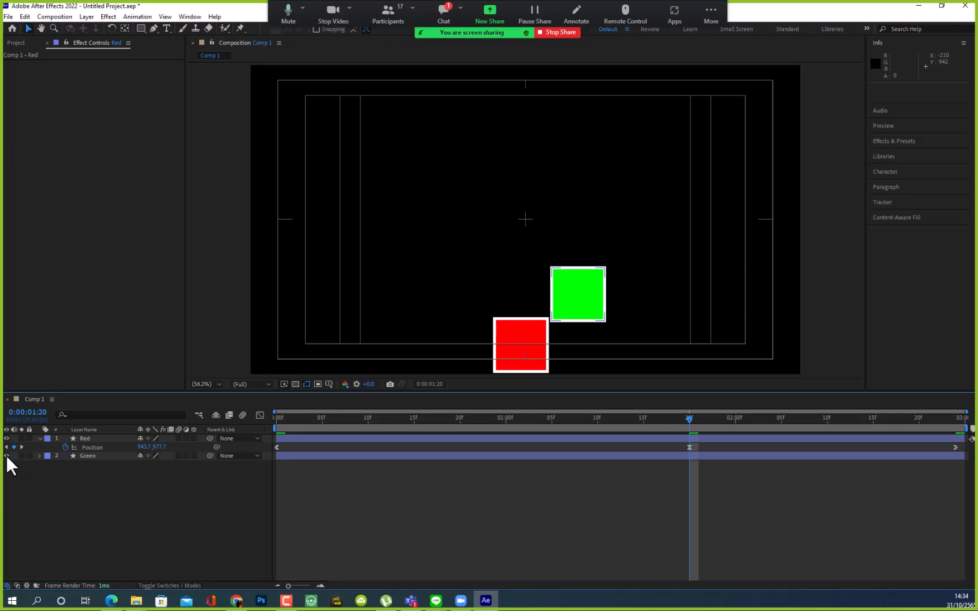
click(7, 455)
click(6, 456)
click(7, 456)
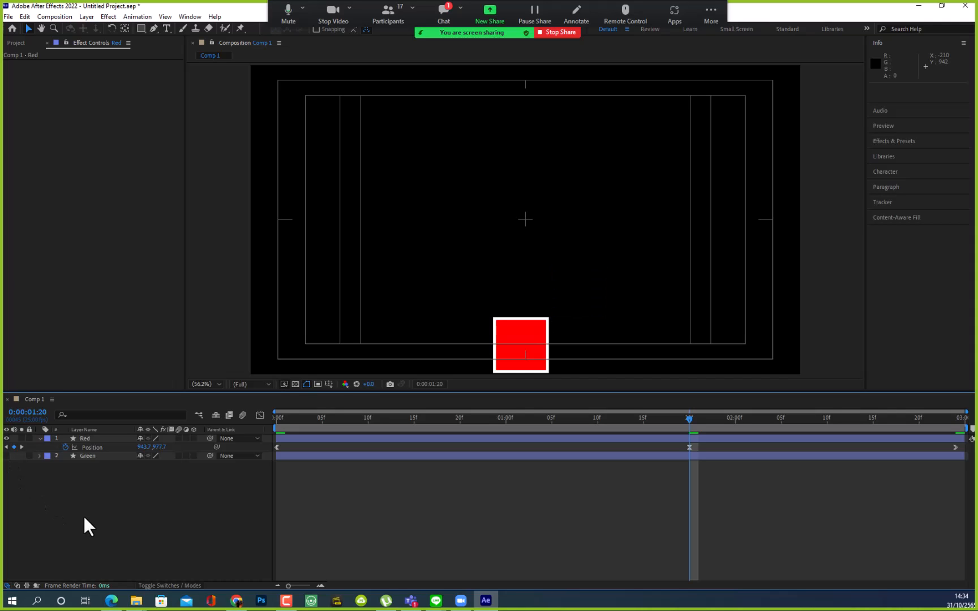
key(space)
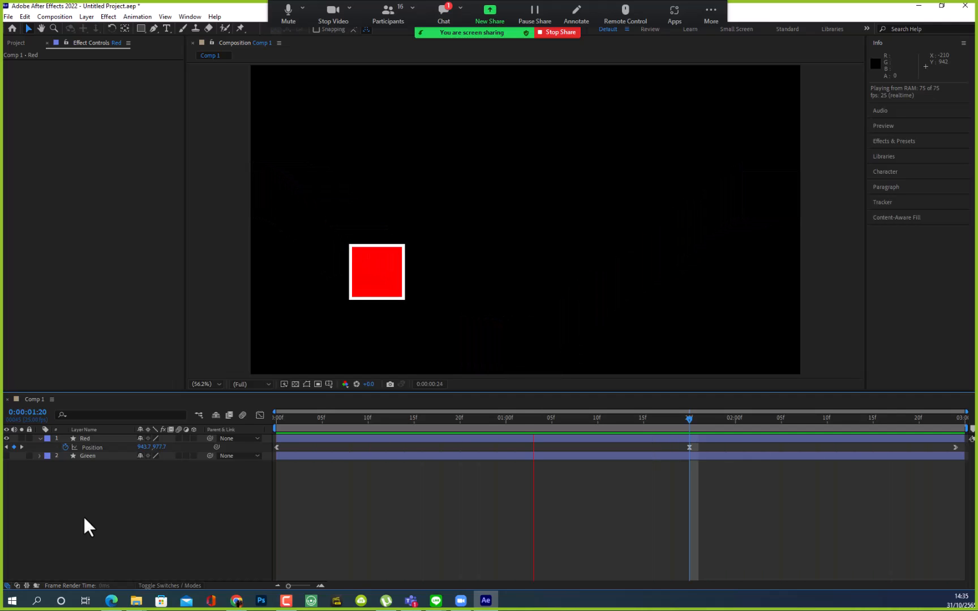
key(space)
- Select Red's middle Position keyframe on the motion path and pull the first keyframe's handle up to about 336.3, 234.0
click(377, 276)
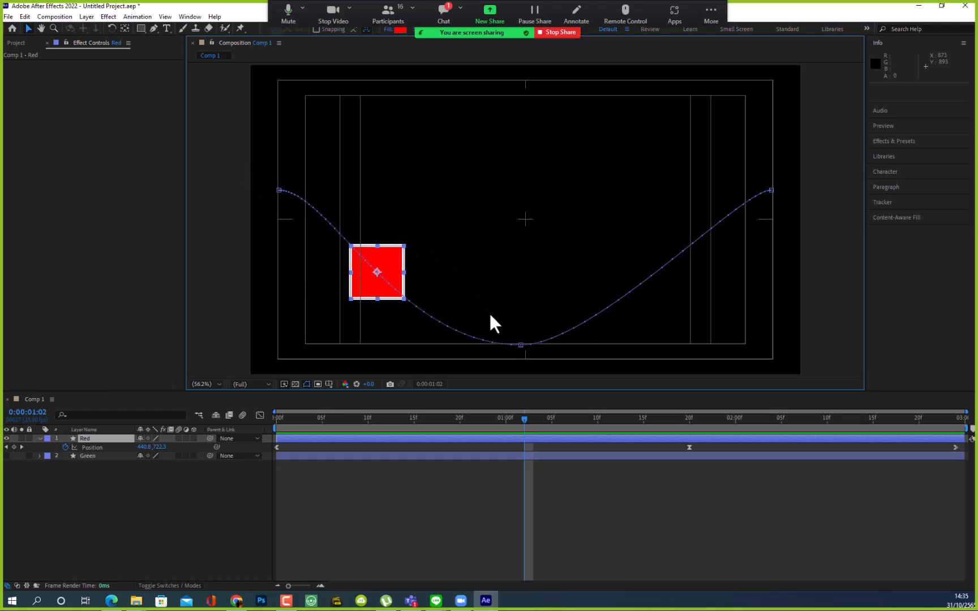
click(28, 29)
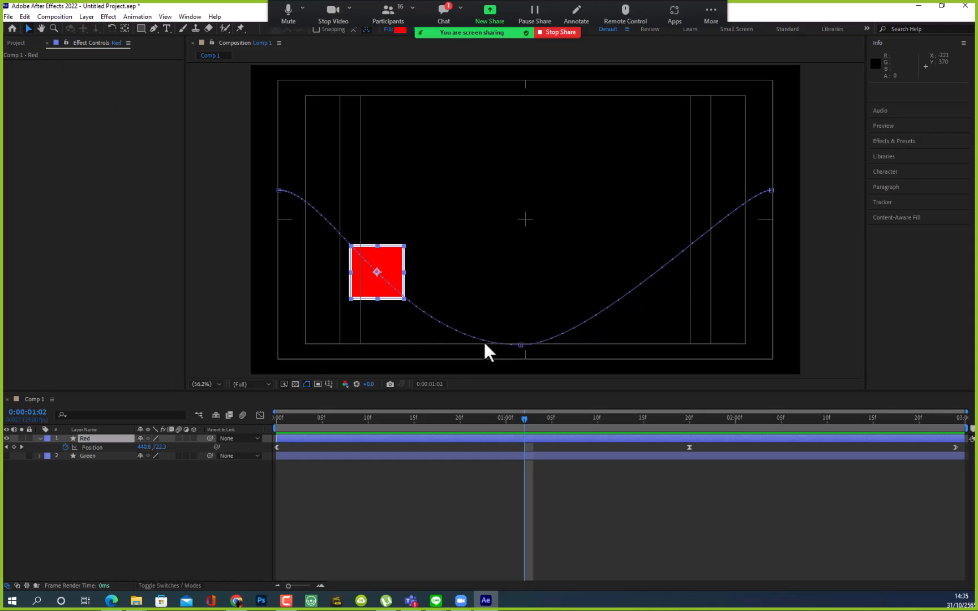
click(375, 271)
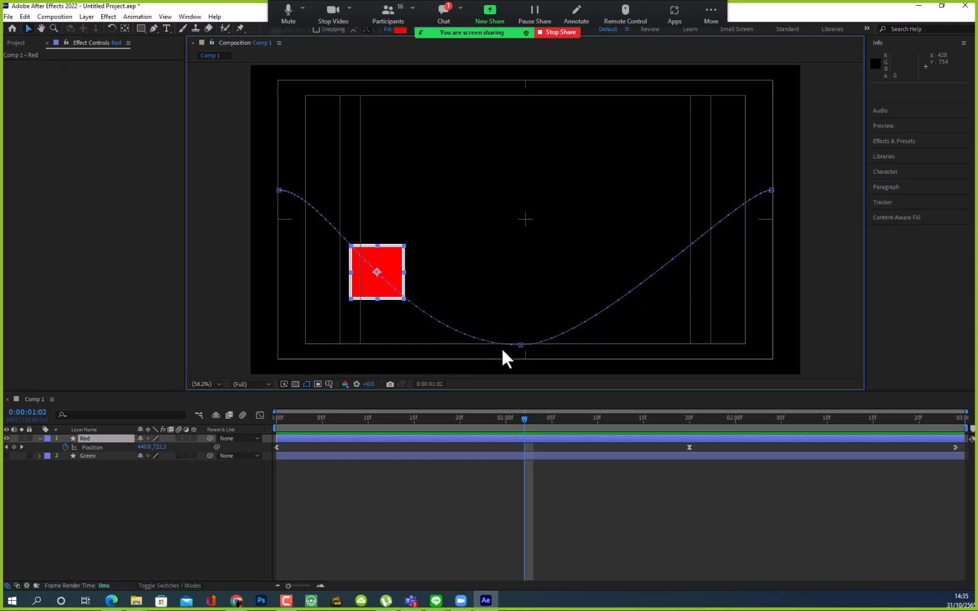
click(519, 345)
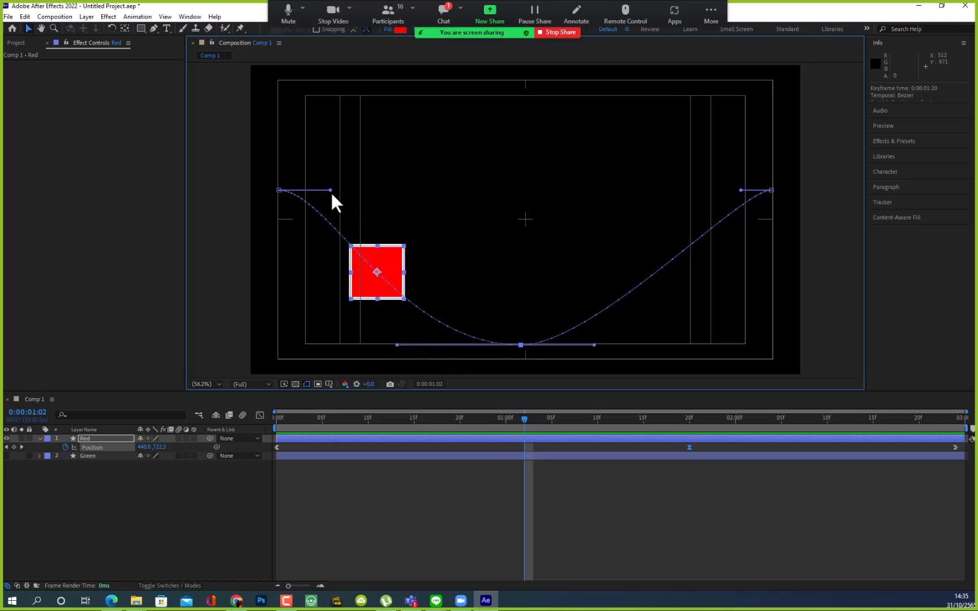
drag(329, 189, 347, 131)
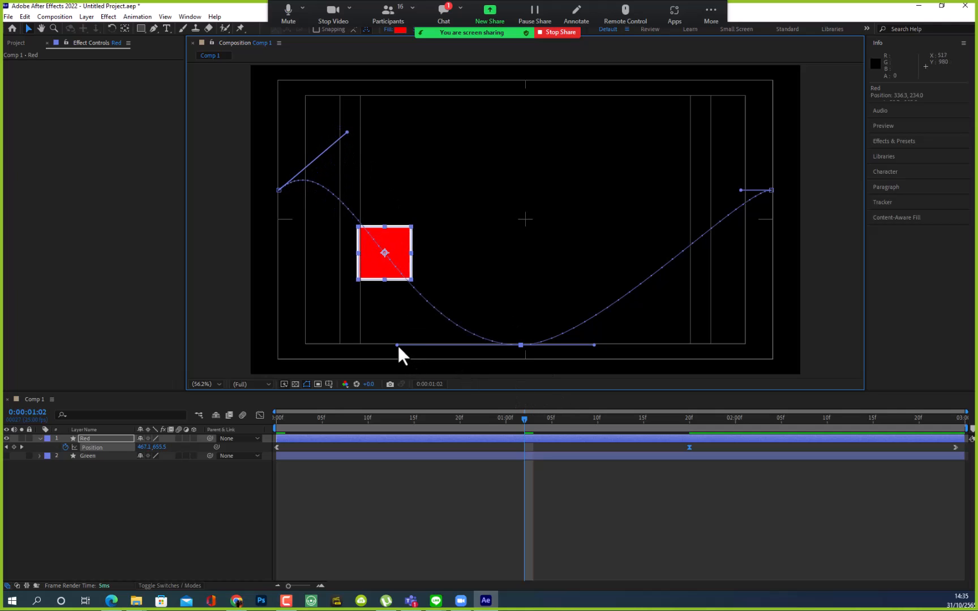
drag(397, 344, 434, 270)
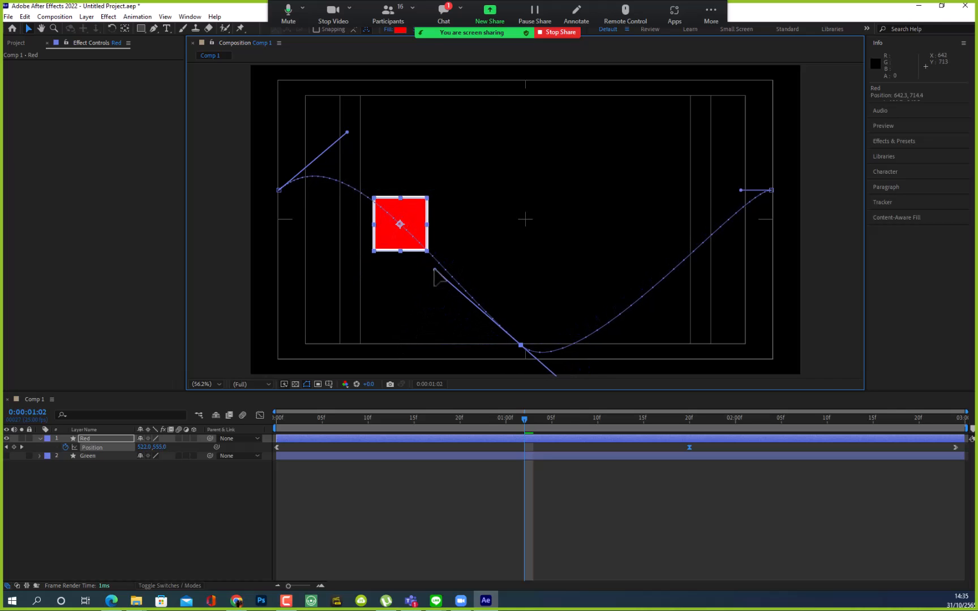
key(ctrl+z)
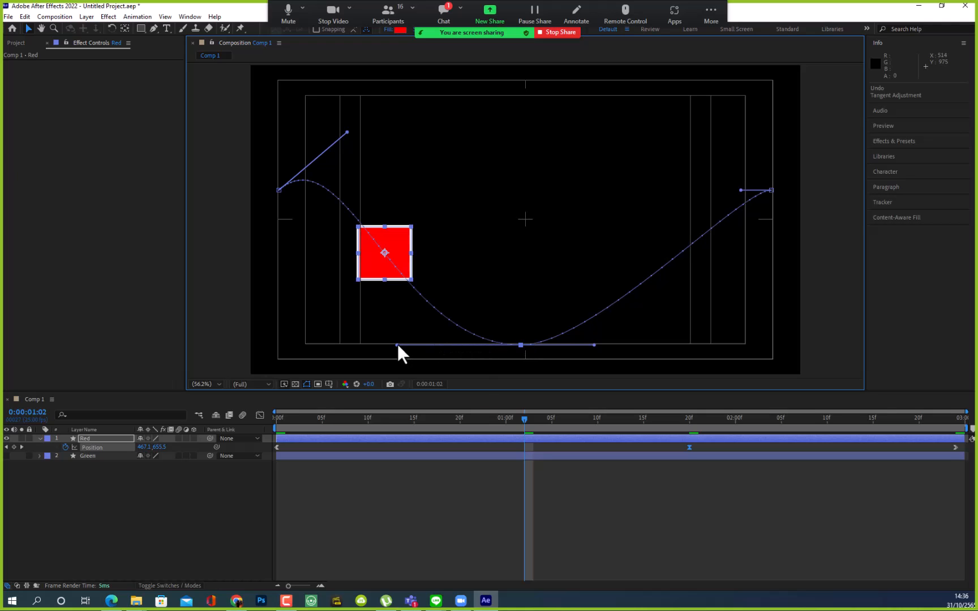
drag(396, 344, 440, 262)
key(ctrl+z)
- Reshape Red's path into two arcs, pulling the middle keyframe's handles independently to about 831, 401 and 1092, 179, and the last keyframe's to 1715, 302
drag(396, 344, 464, 254)
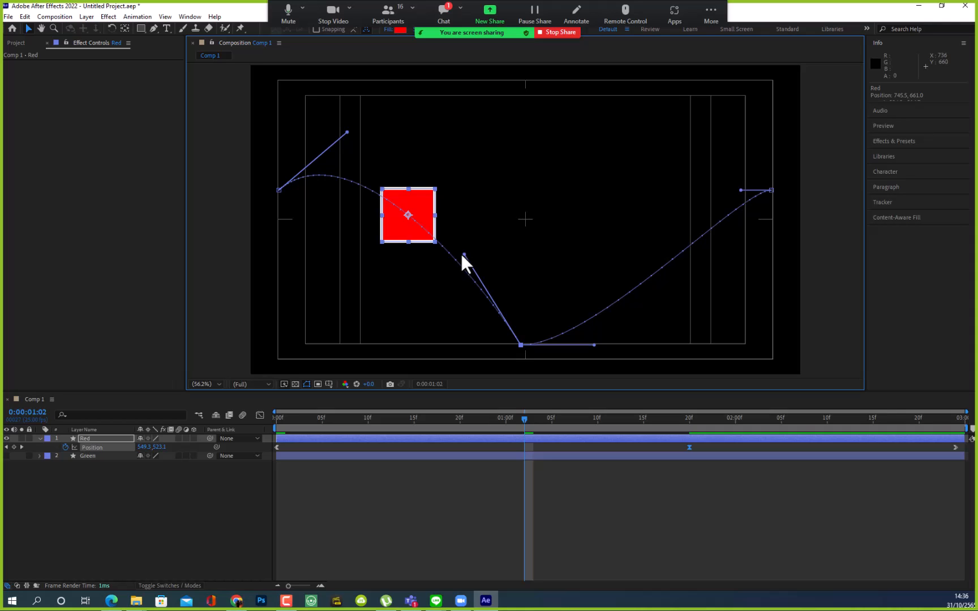
drag(595, 344, 585, 209)
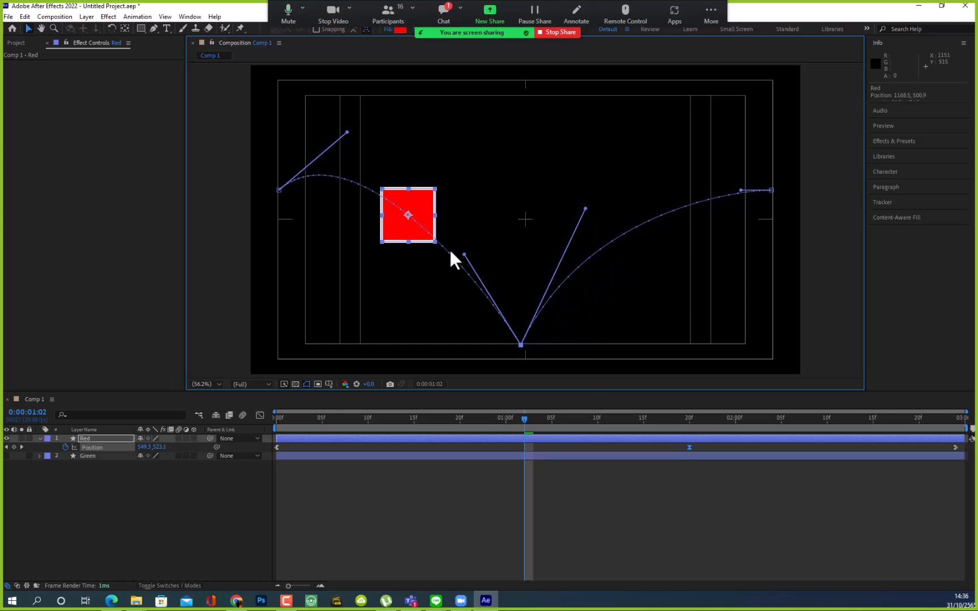
drag(463, 252, 489, 180)
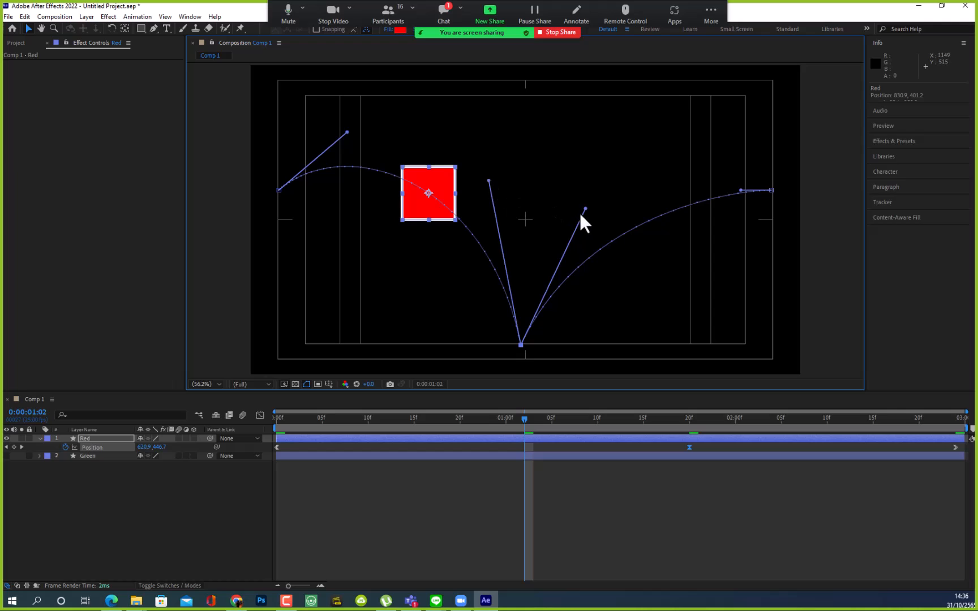
drag(586, 209, 563, 117)
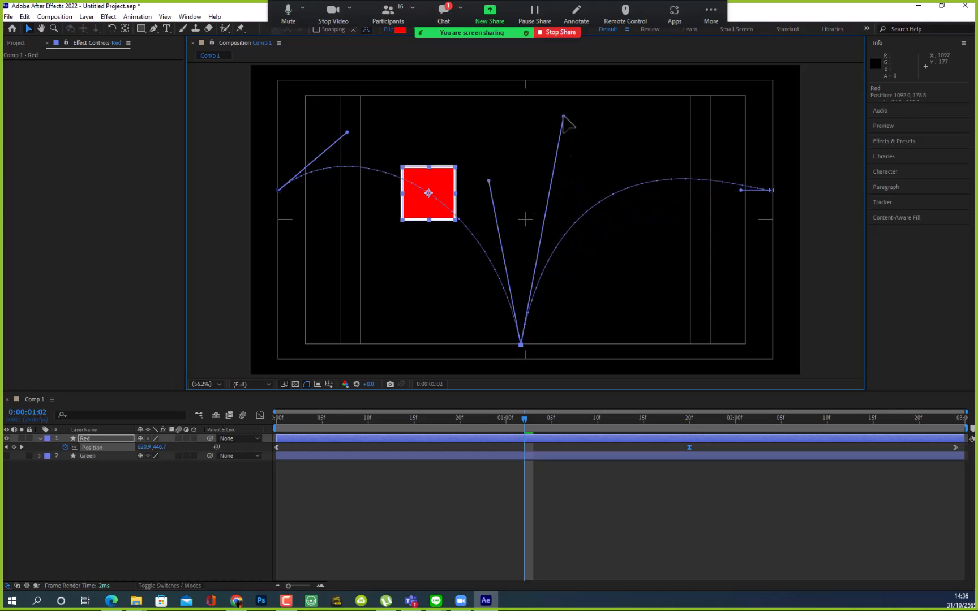
drag(741, 190, 743, 151)
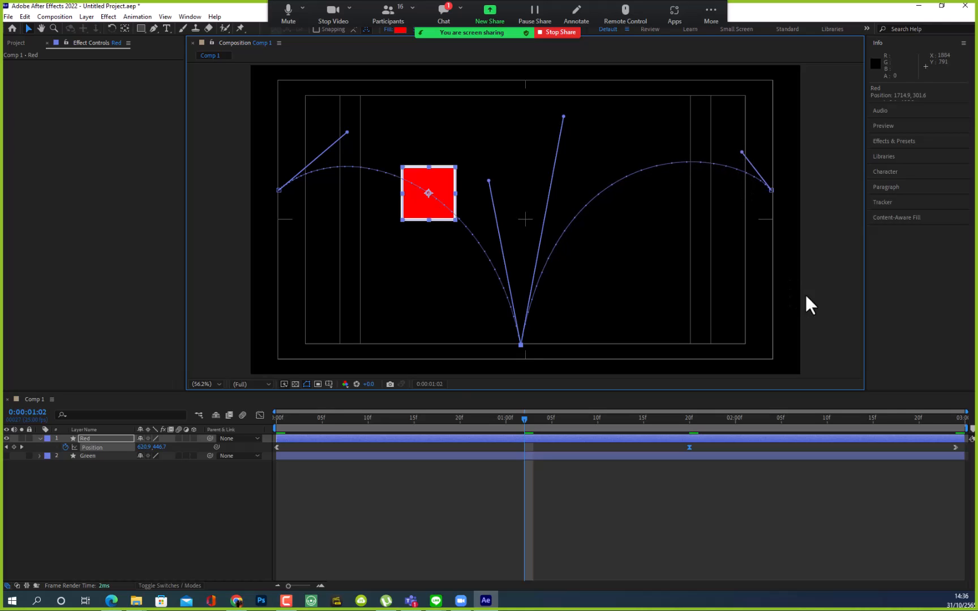
click(831, 288)
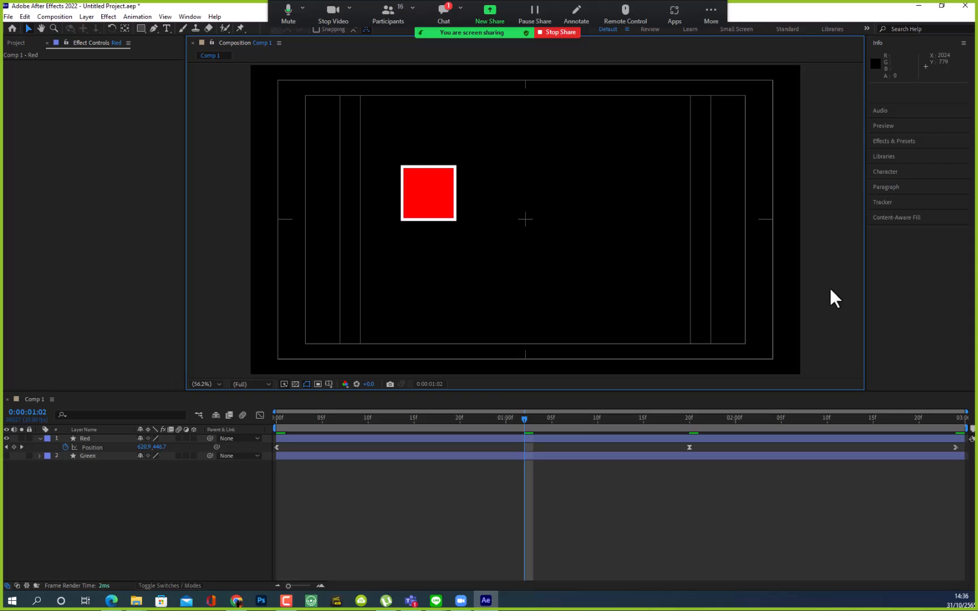
- Preview the red square's motion along the reshaped two-arc path and stop playback
key(space)
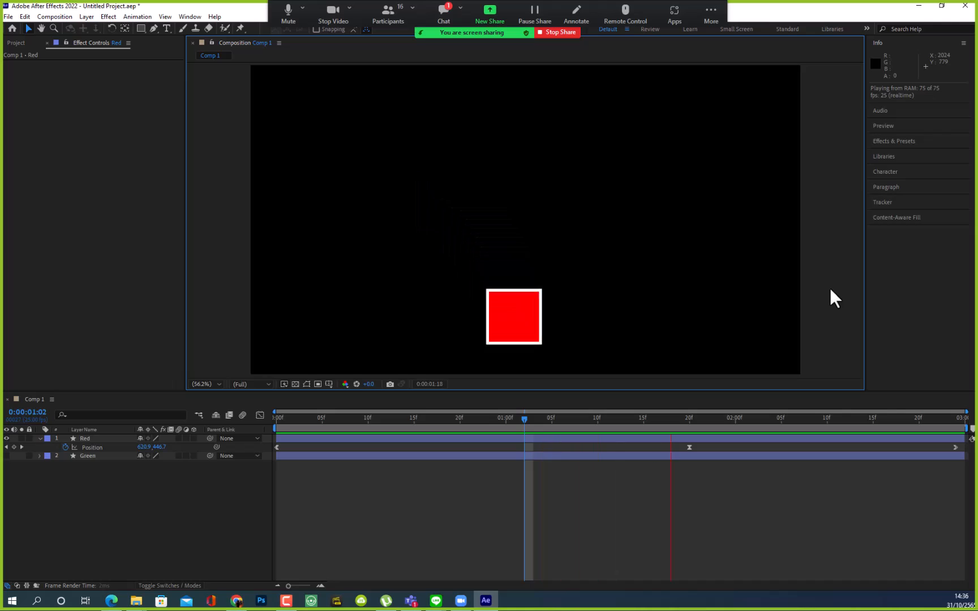
key(space)
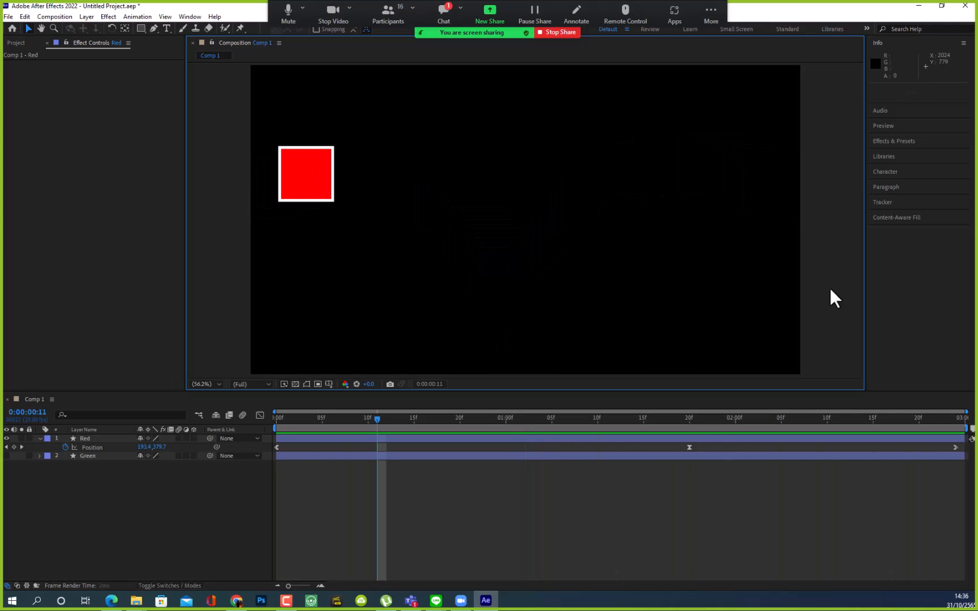
key(apostrophe)
click(294, 191)
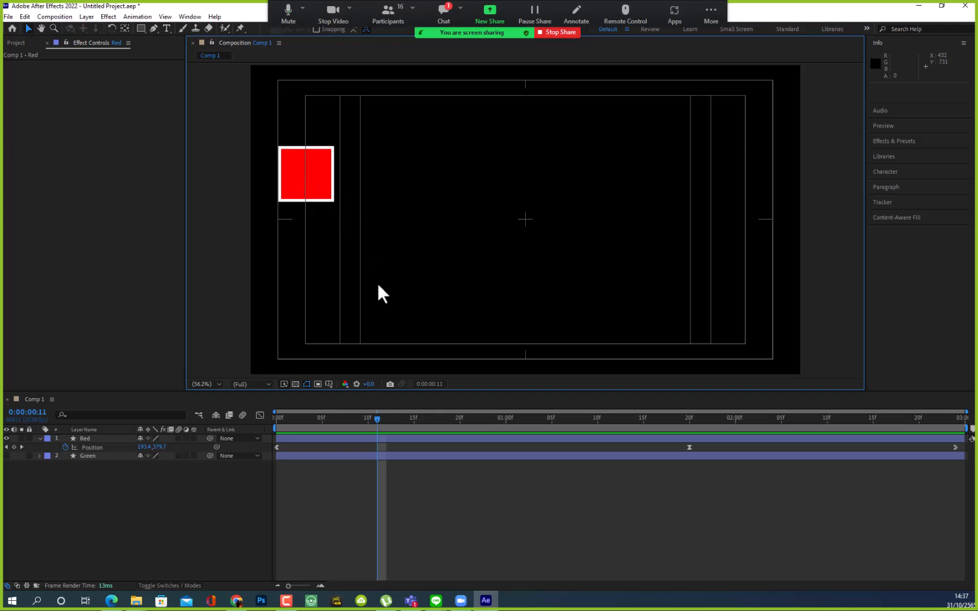
- Keyframe Red's Rotation from 0° at 0:00:00:00 to one full turn (1x+0.0°) at 0:00:02:24
drag(379, 420, 266, 417)
click(89, 438)
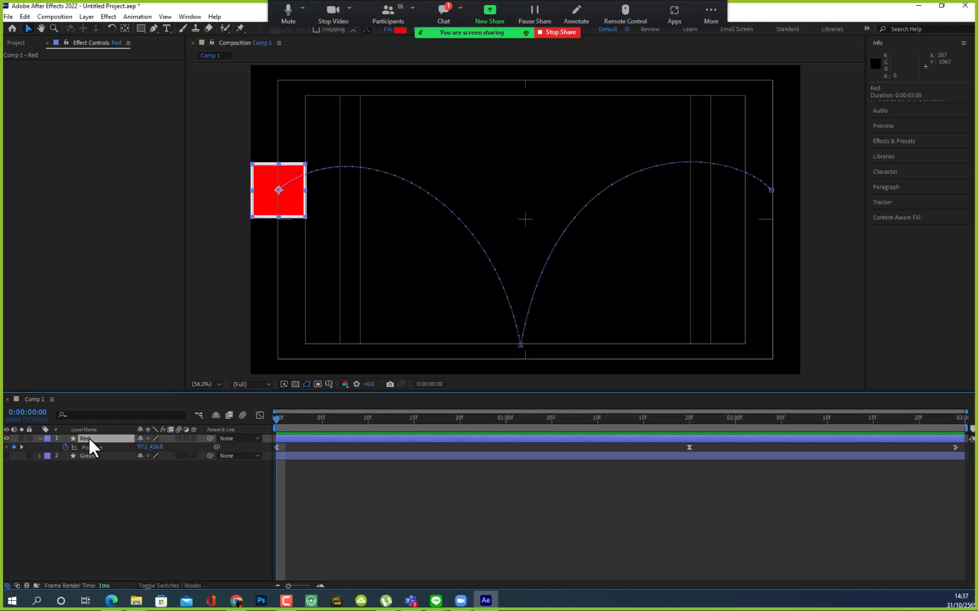
key(r)
click(66, 447)
drag(277, 418, 977, 423)
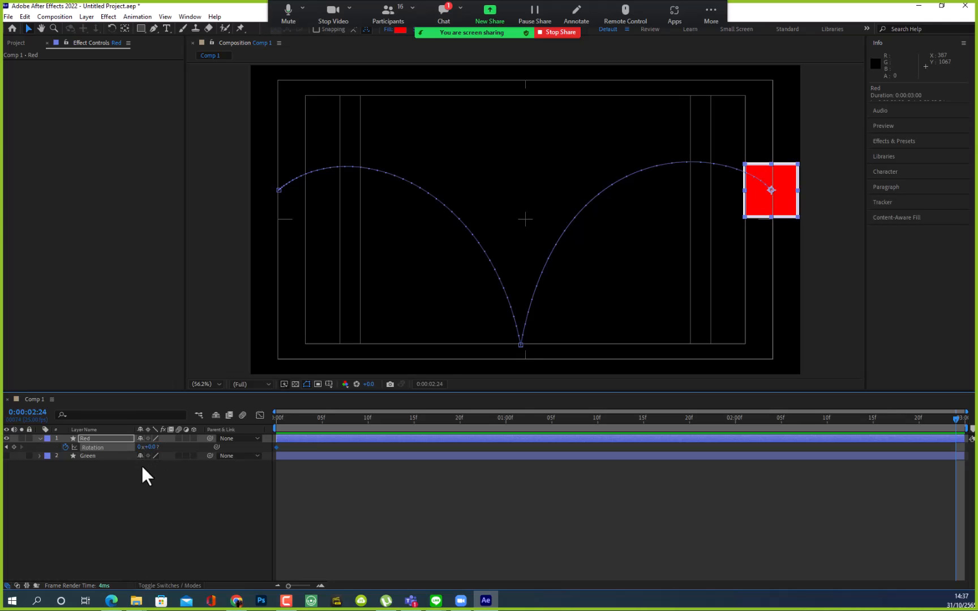
text(1)
key(Return)
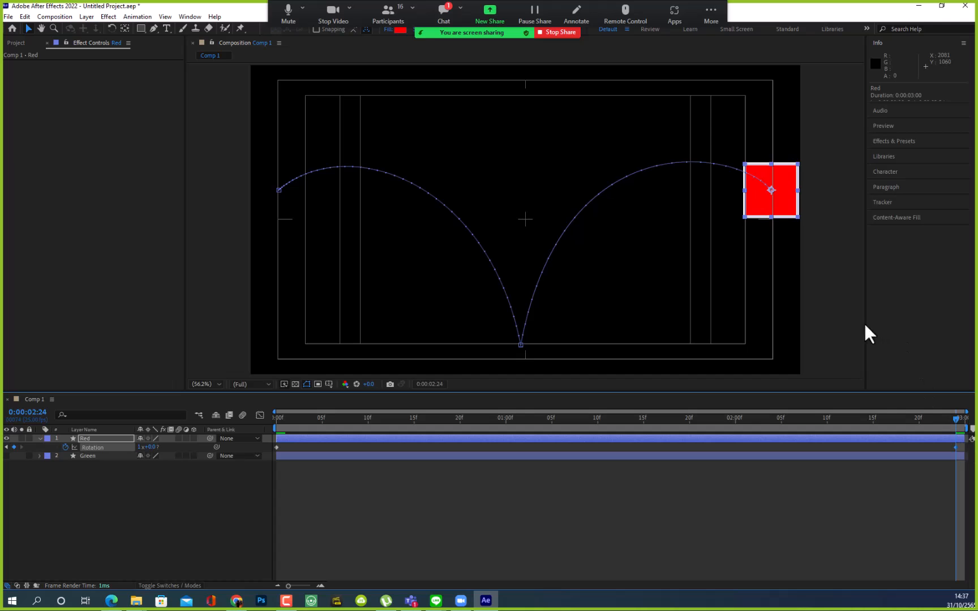
- Preview the red square spinning along its two-arc path and stop playback
click(835, 326)
key(space)
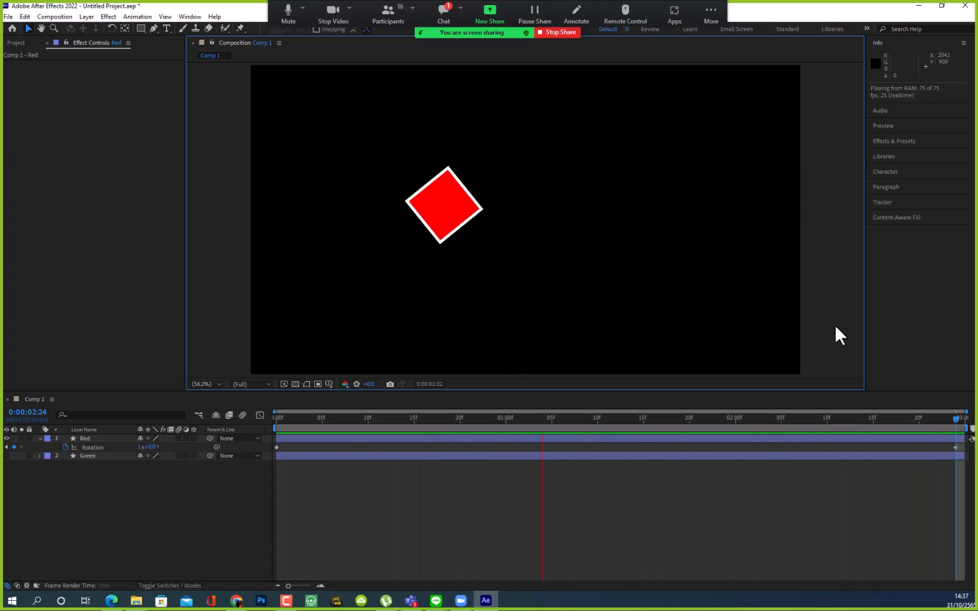
key(space)
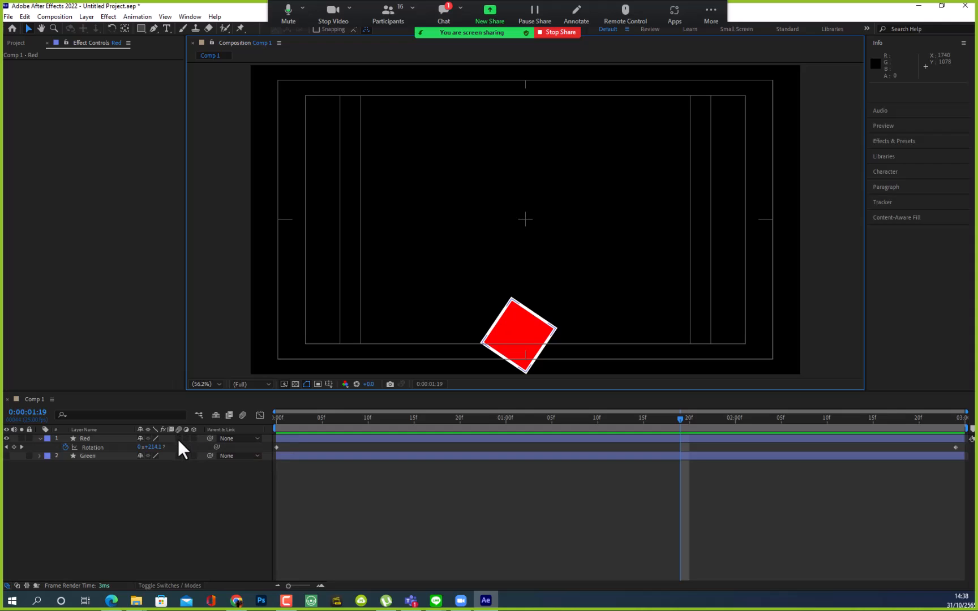
- Enable motion blur on the Red layer, toggling it off and on to compare the square's edges
click(178, 440)
click(178, 439)
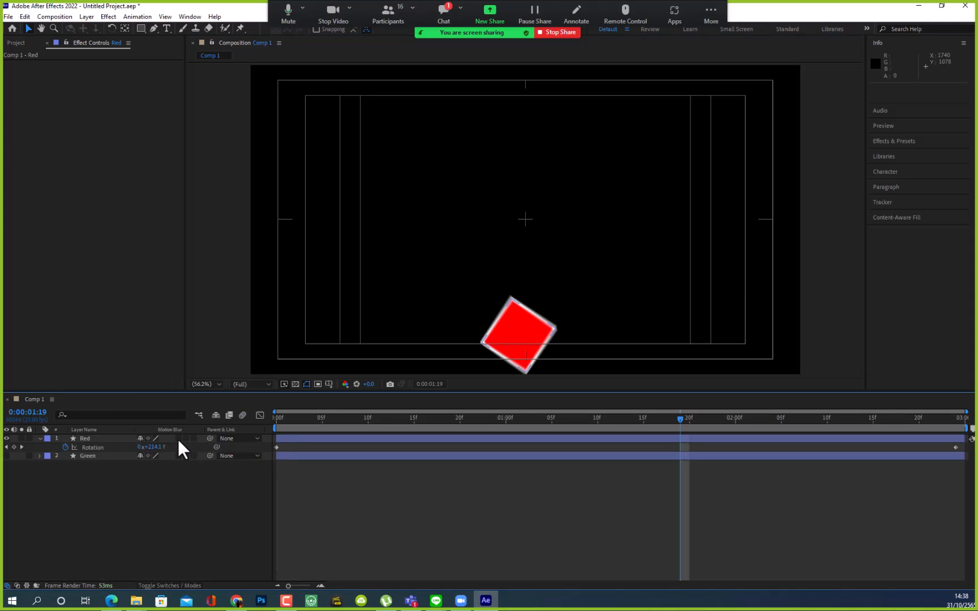
click(178, 440)
click(178, 440)
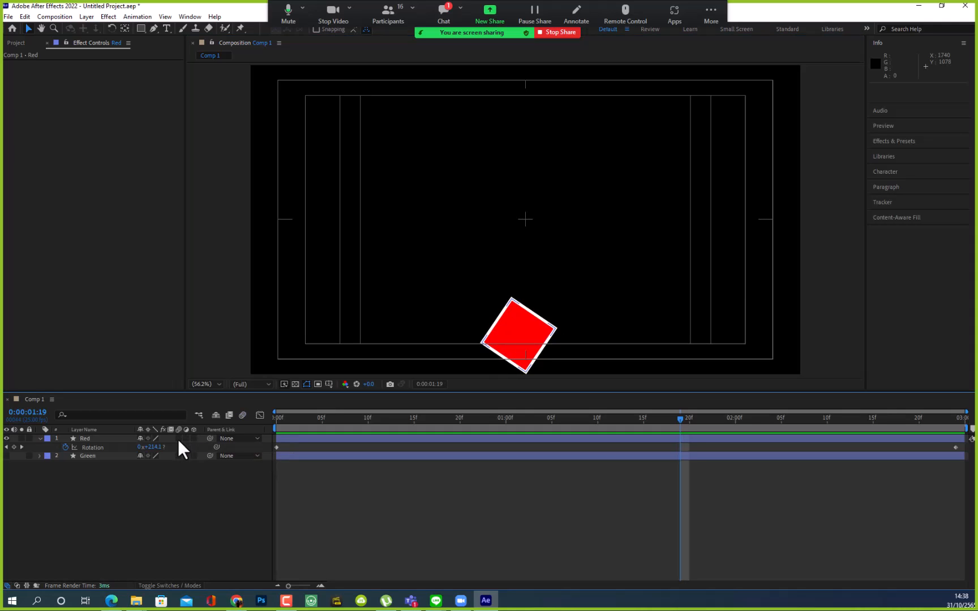
click(178, 439)
click(178, 440)
click(178, 439)
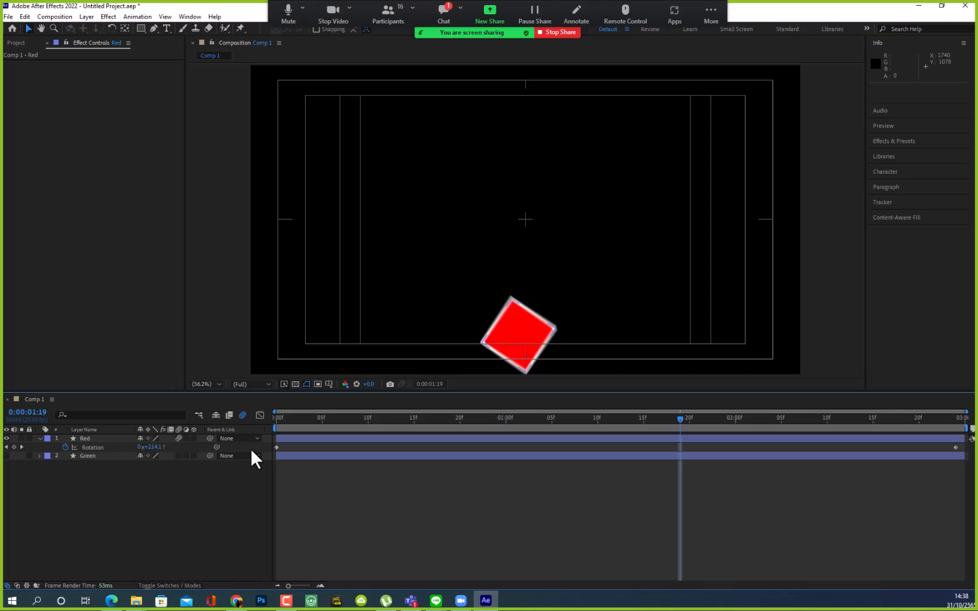
- Preview Red's motion with motion blur, stop playback and inspect the bounce frame at 0:00:01:20
key(space)
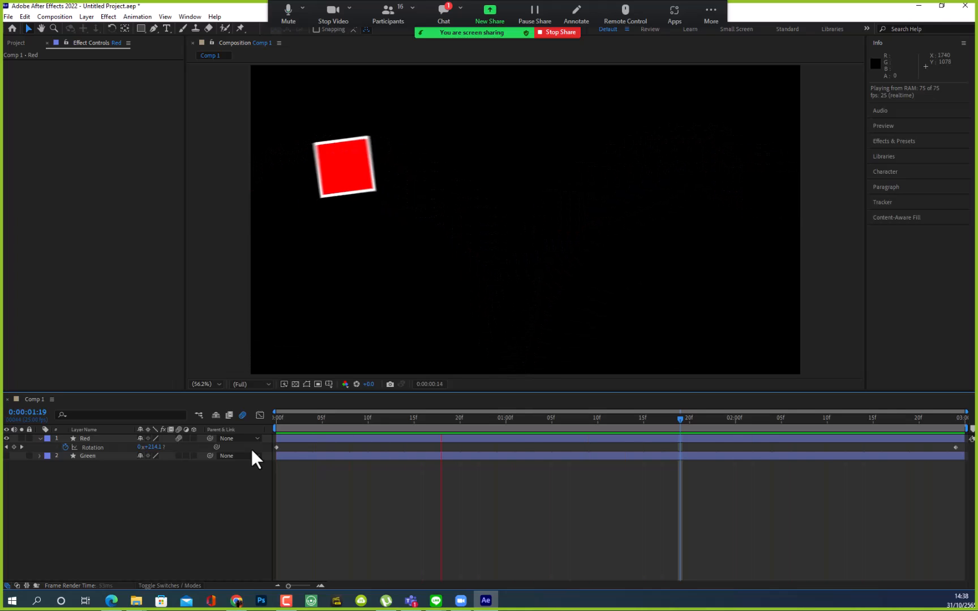
key(space)
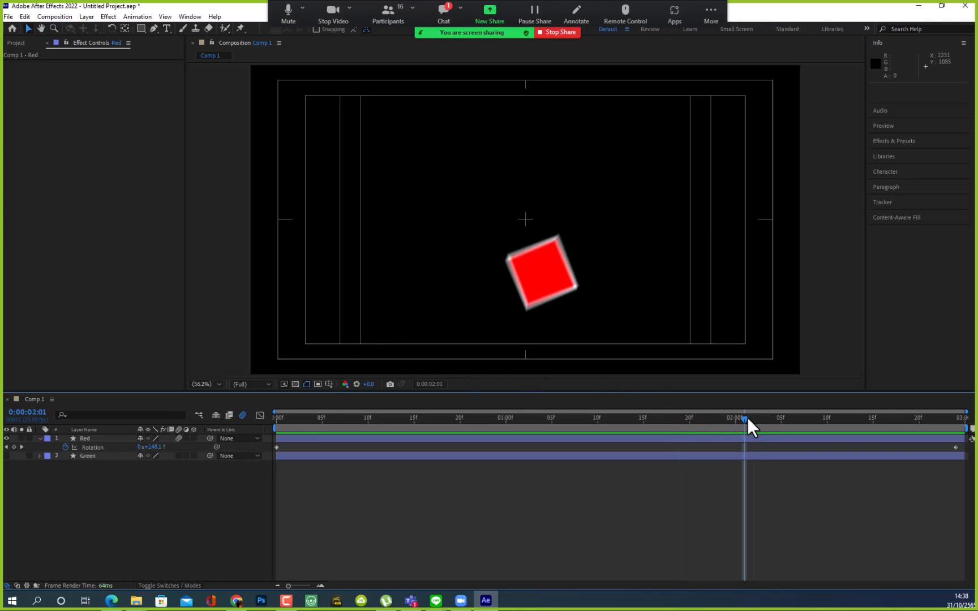
drag(737, 417, 687, 438)
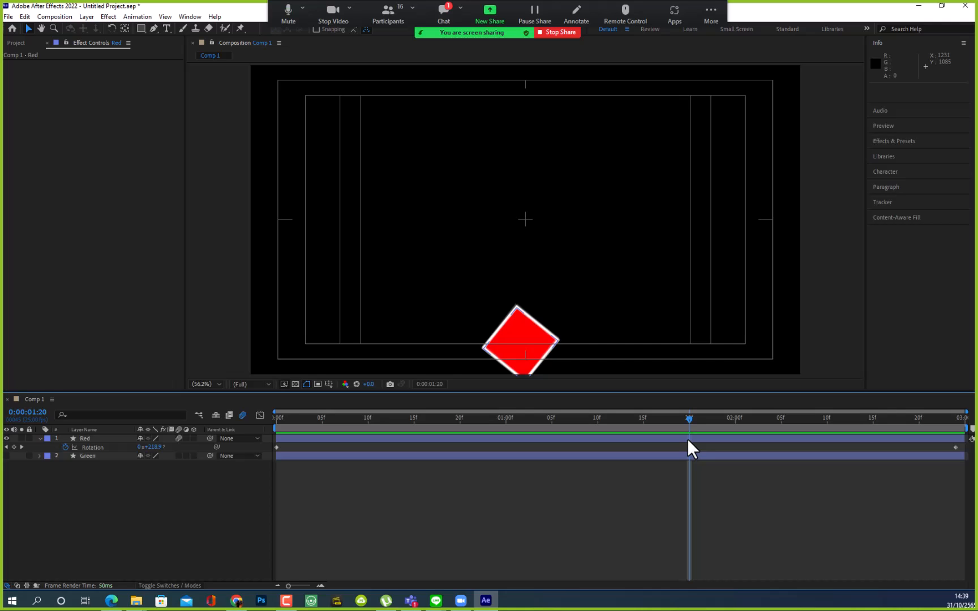
- Show the Green layer again and preview both squares moving together
click(6, 455)
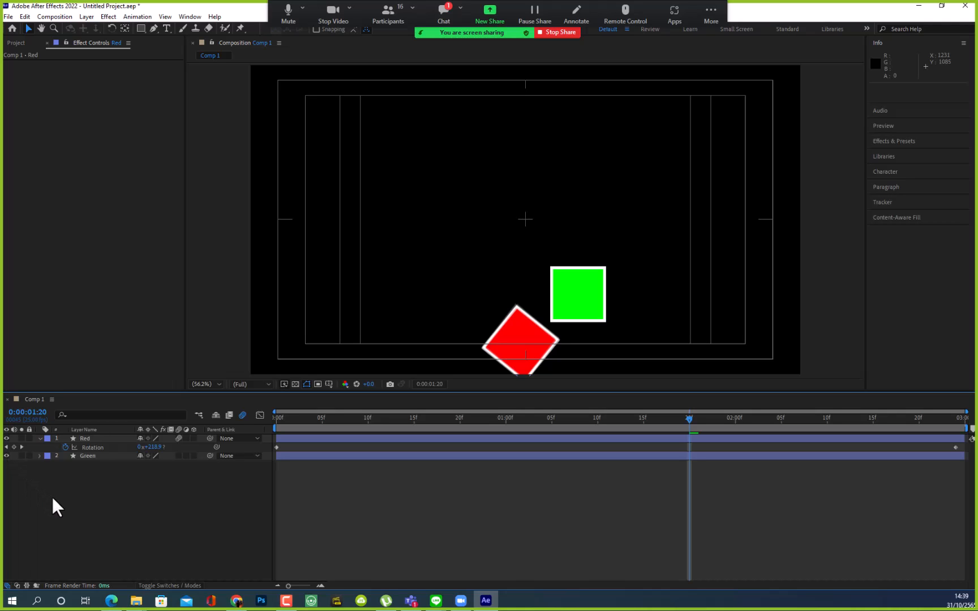
key(space)
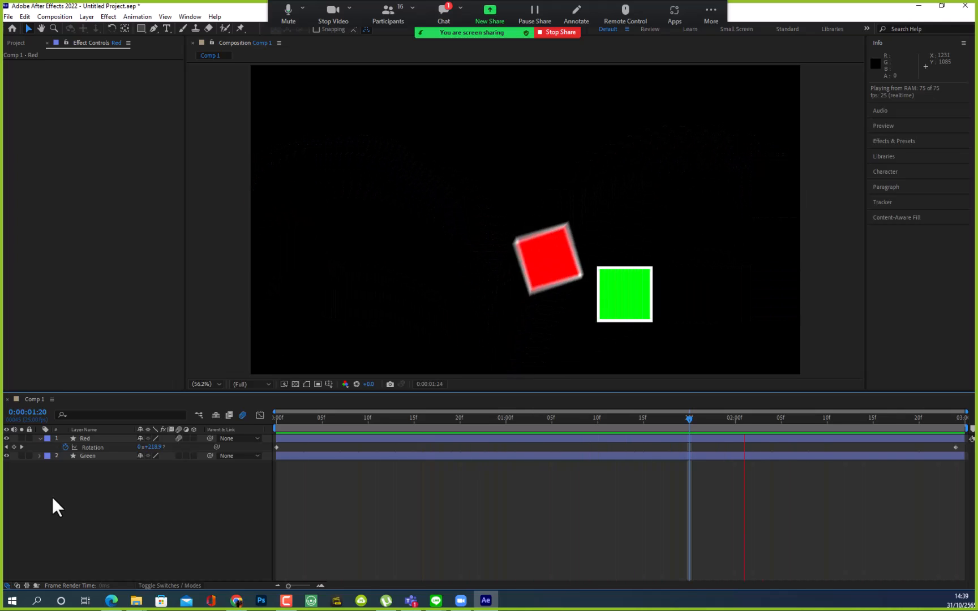
key(space)
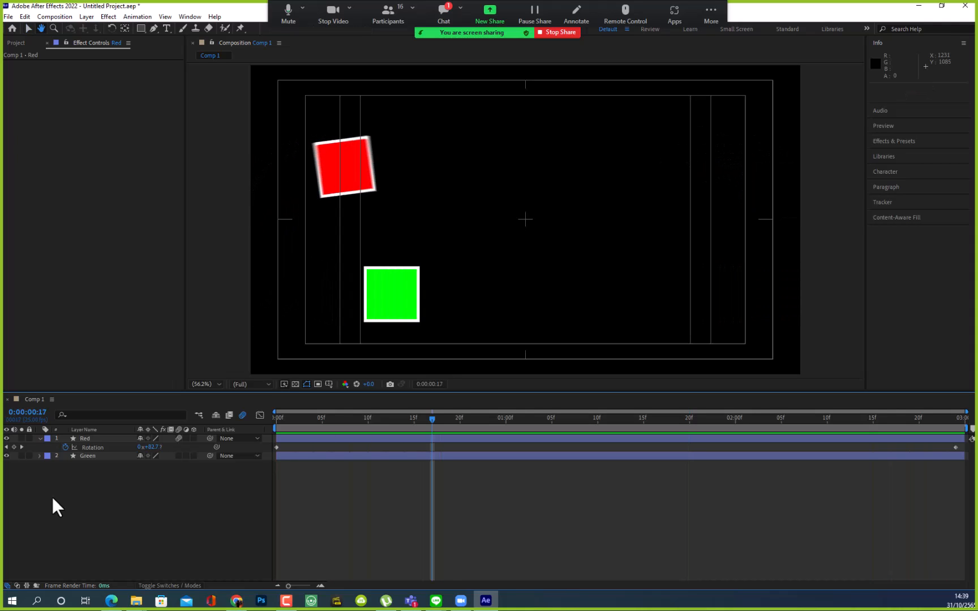
- Return to 0:00:00:00 and examine Red's motion path with its first keyframe handles
click(362, 167)
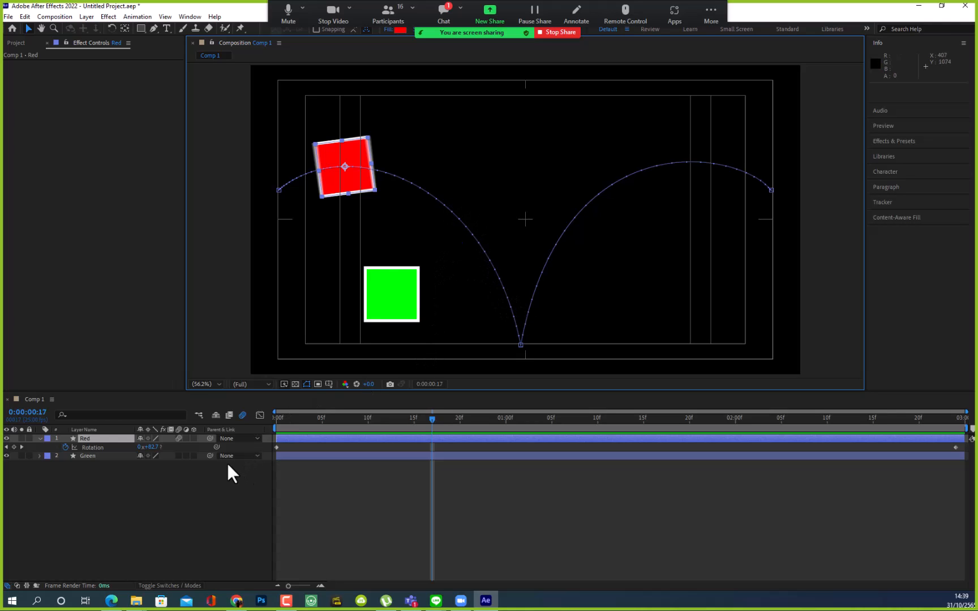
click(219, 351)
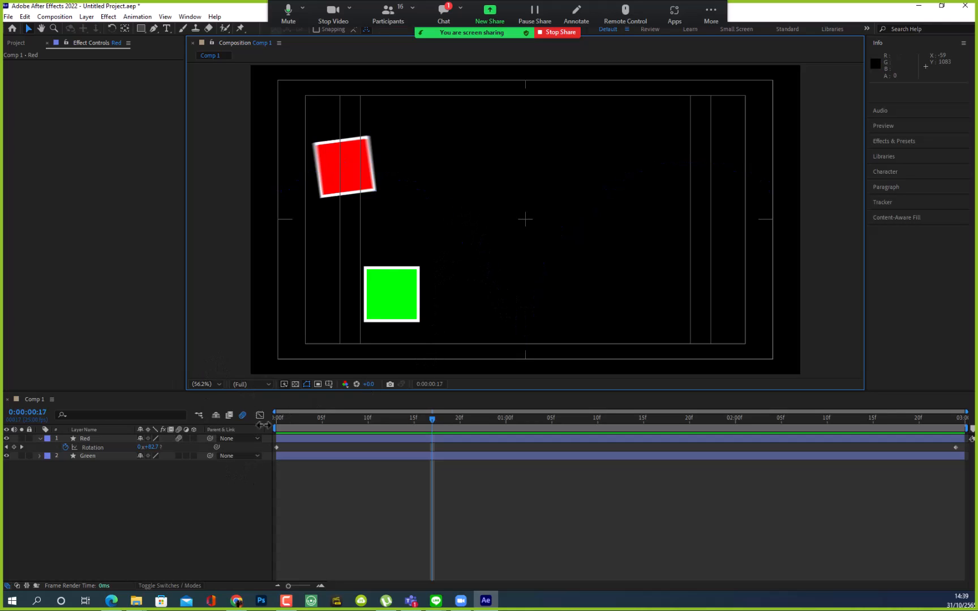
drag(432, 418, 257, 416)
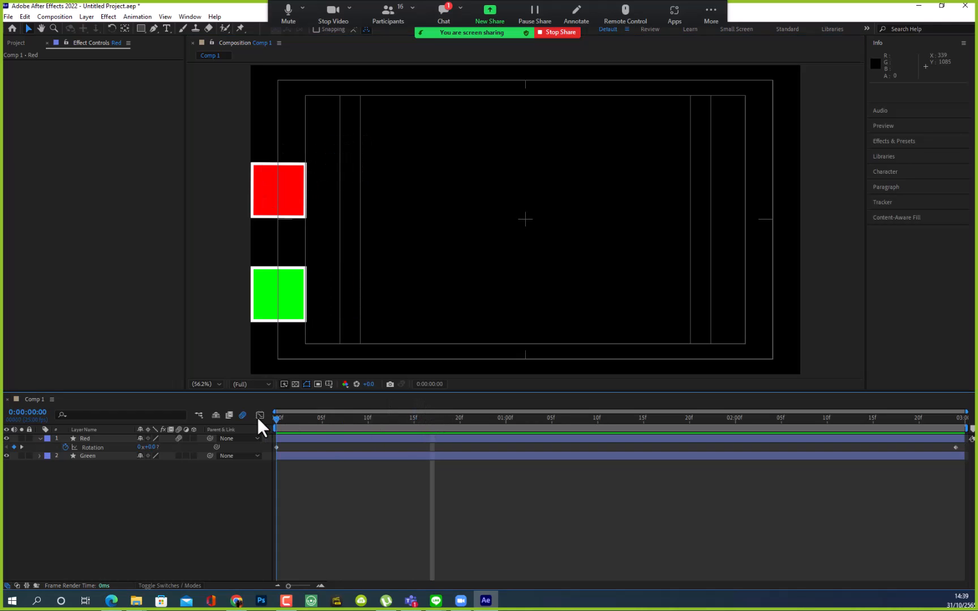
click(268, 199)
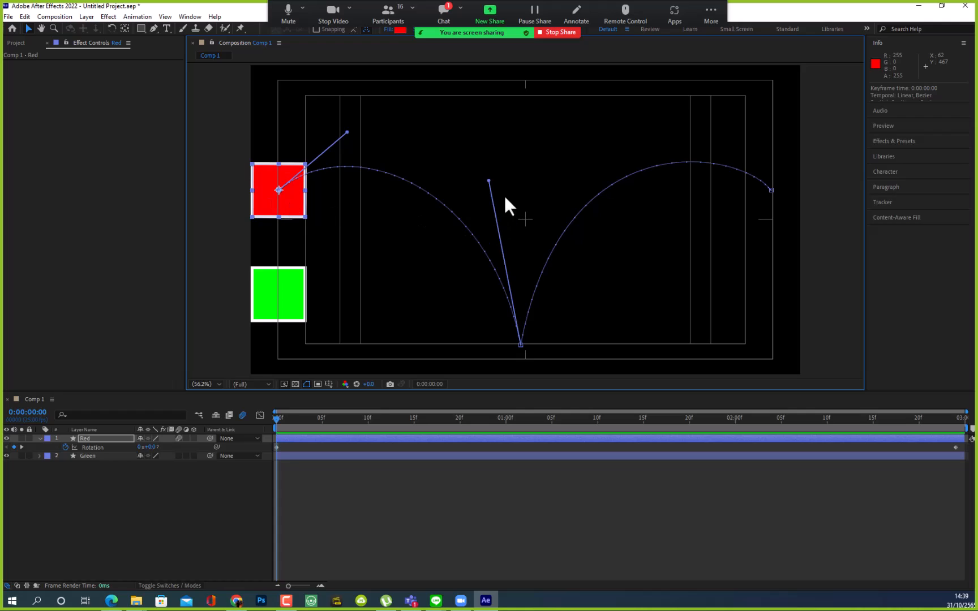
- Bend Green's straight motion path into an arch by pulling its first handle to about 415.8, 586.5 and its last to about 1495.3, 591.8
click(273, 297)
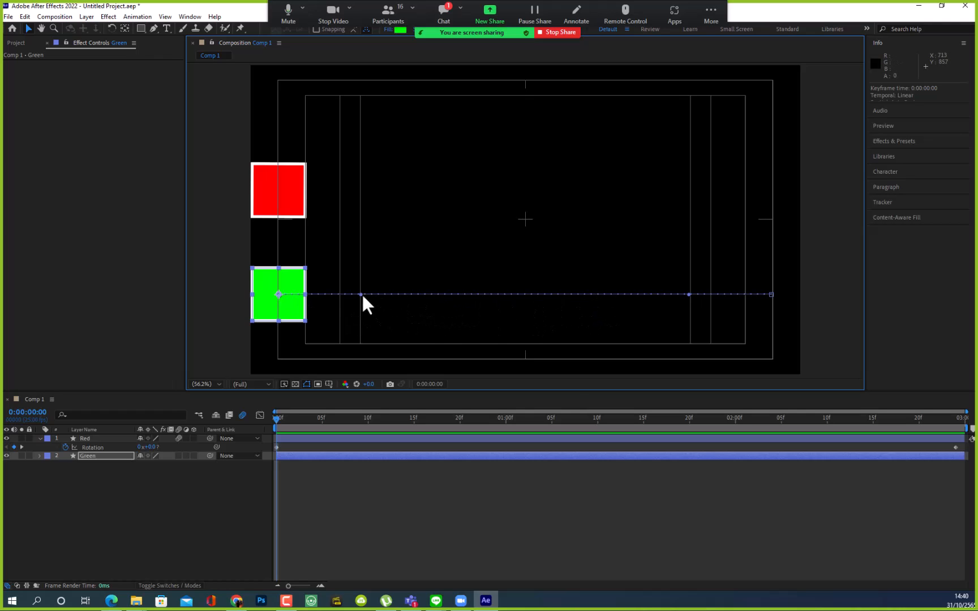
drag(360, 294, 370, 233)
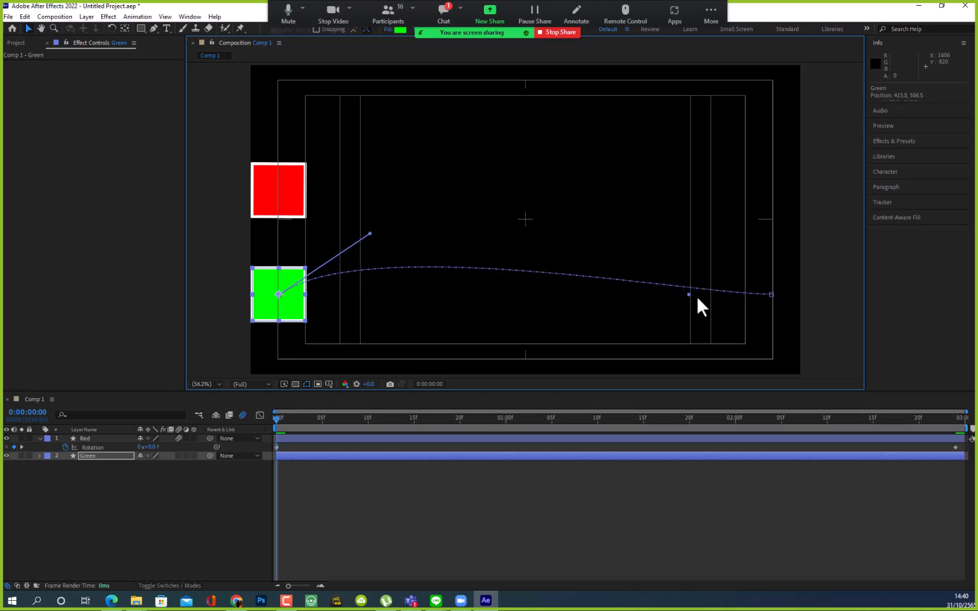
drag(688, 292, 679, 234)
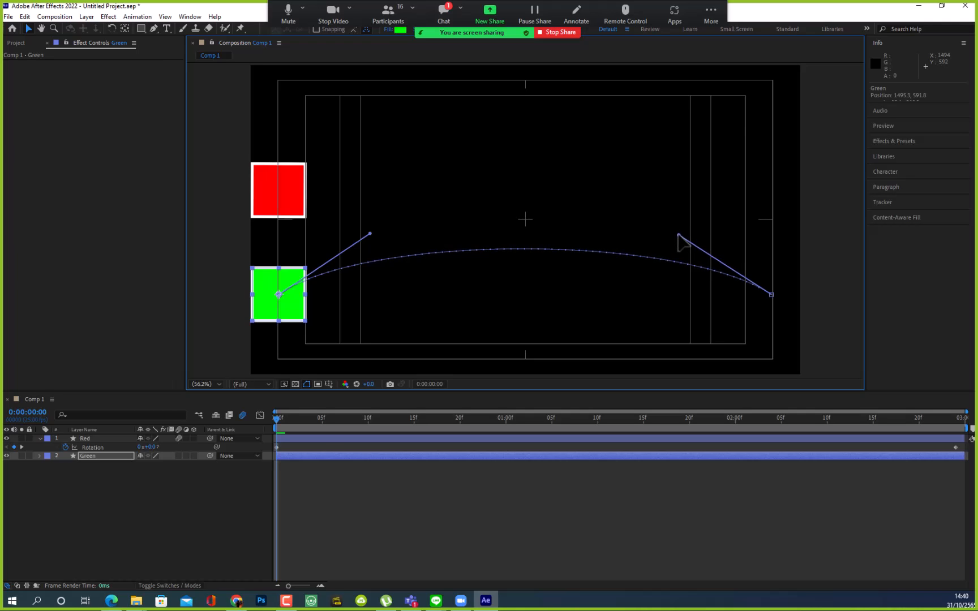
- Preview Green's arched motion next to the bouncing red square and stop playback
click(209, 333)
key(space)
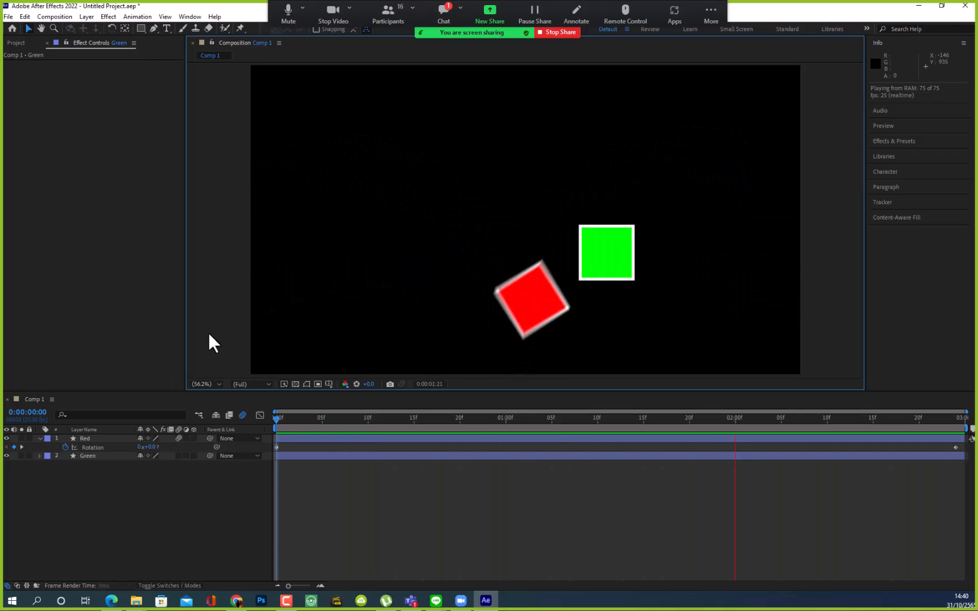
key(space)
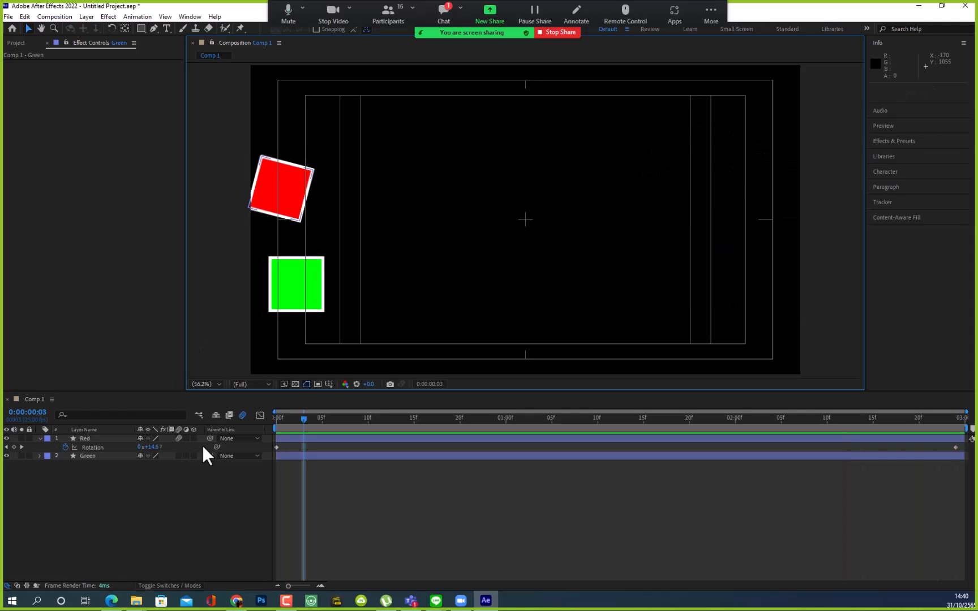
- Enable motion blur on the Green layer and preview both blurred squares
click(178, 455)
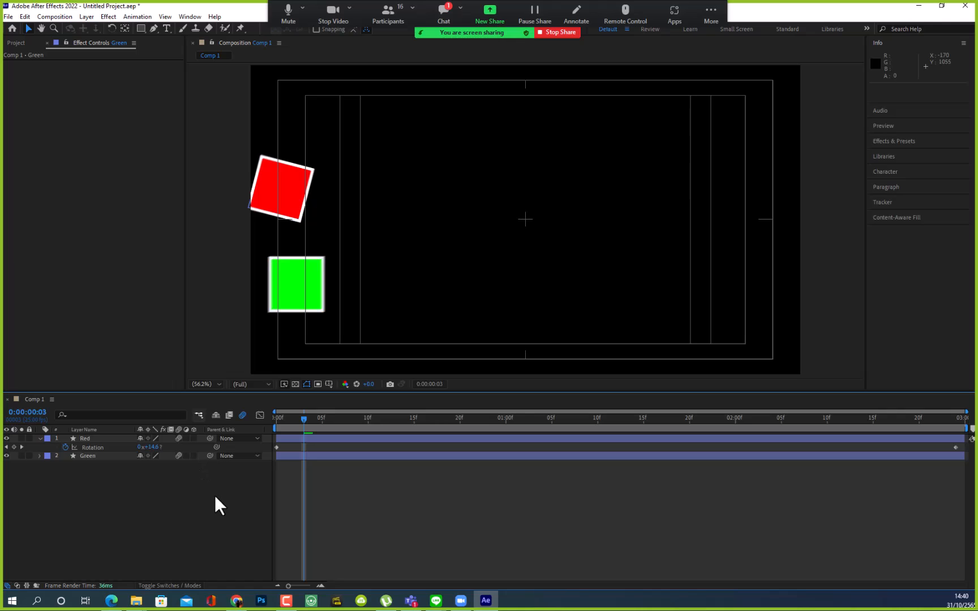
key(space)
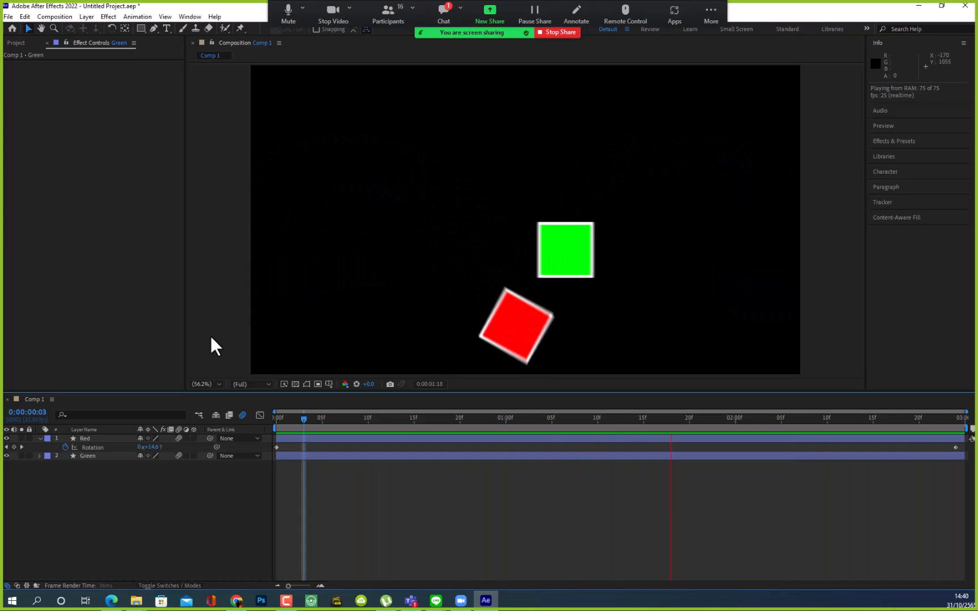
key(space)
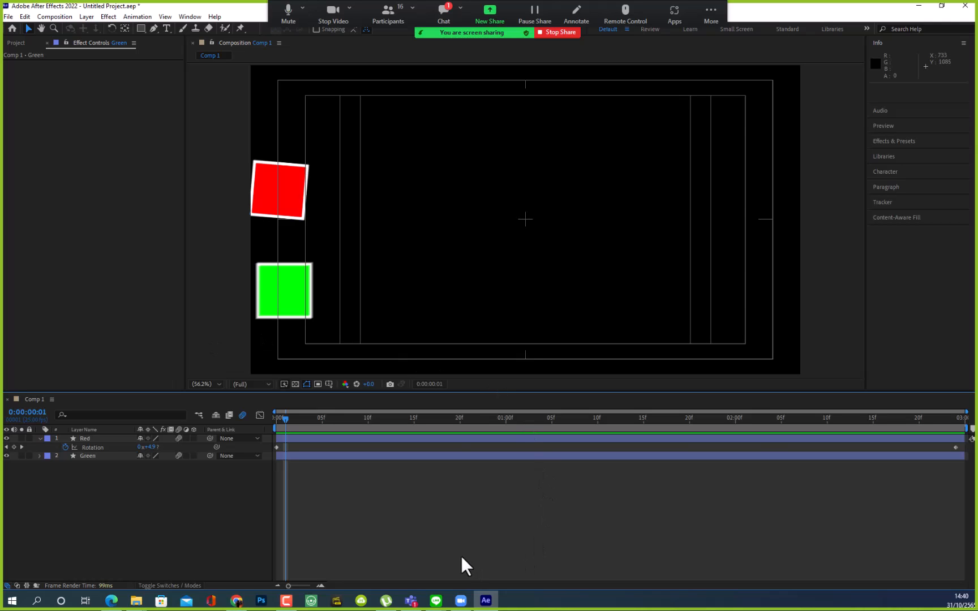
- Switch to Google Chrome and open the Disney's twelve principles of animation slides from the Introduction to Animation material
click(236, 601)
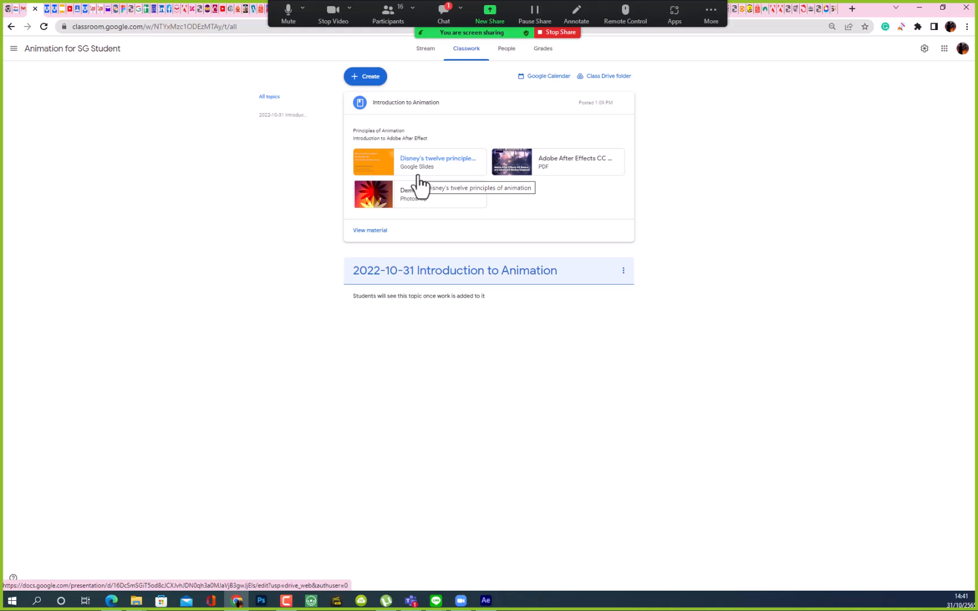
click(434, 164)
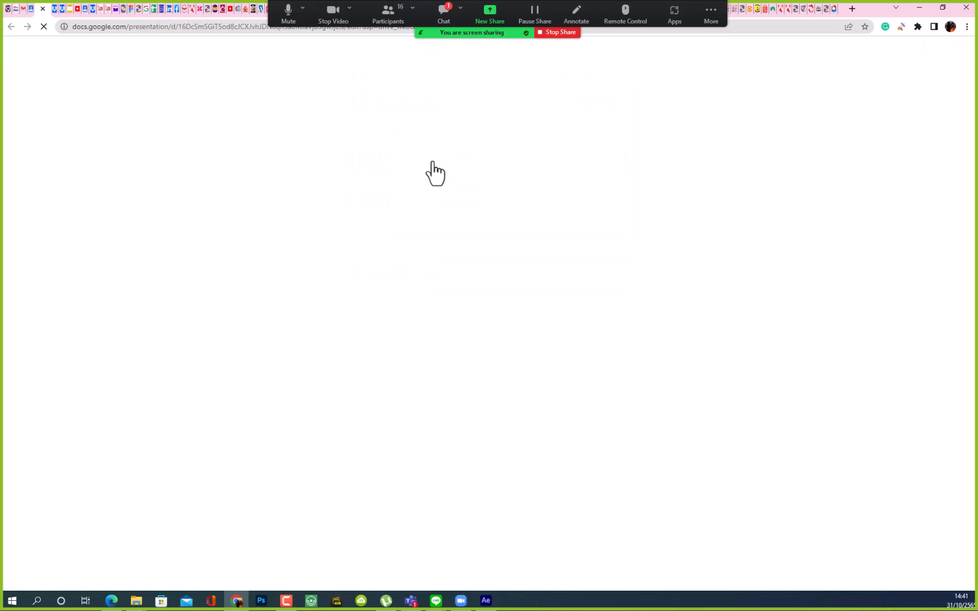
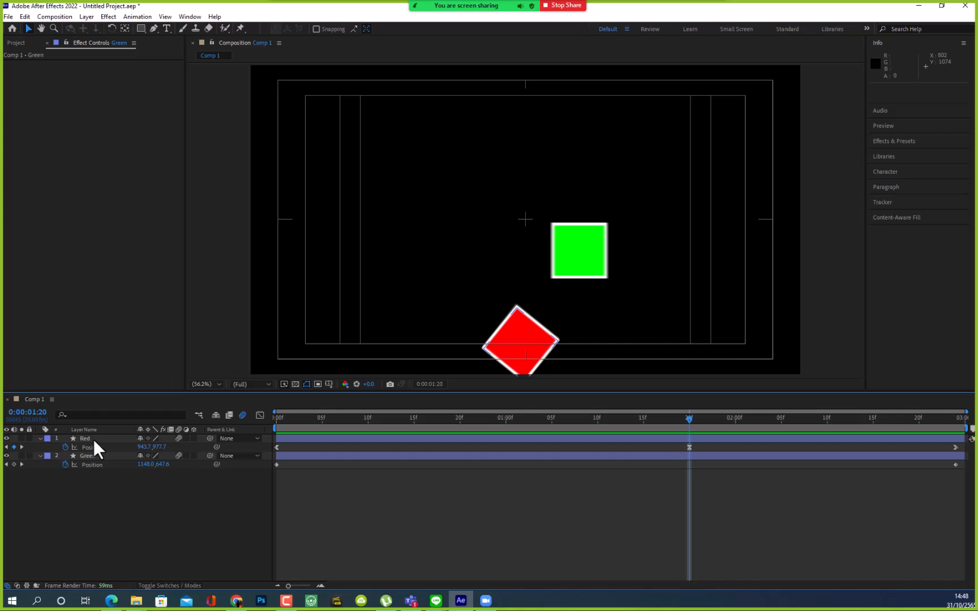
- Add a Rotation keyframe of 0x+180.0° to Red at 0:00:01:20 so the square lands flat
key(r)
drag(158, 447, 135, 447)
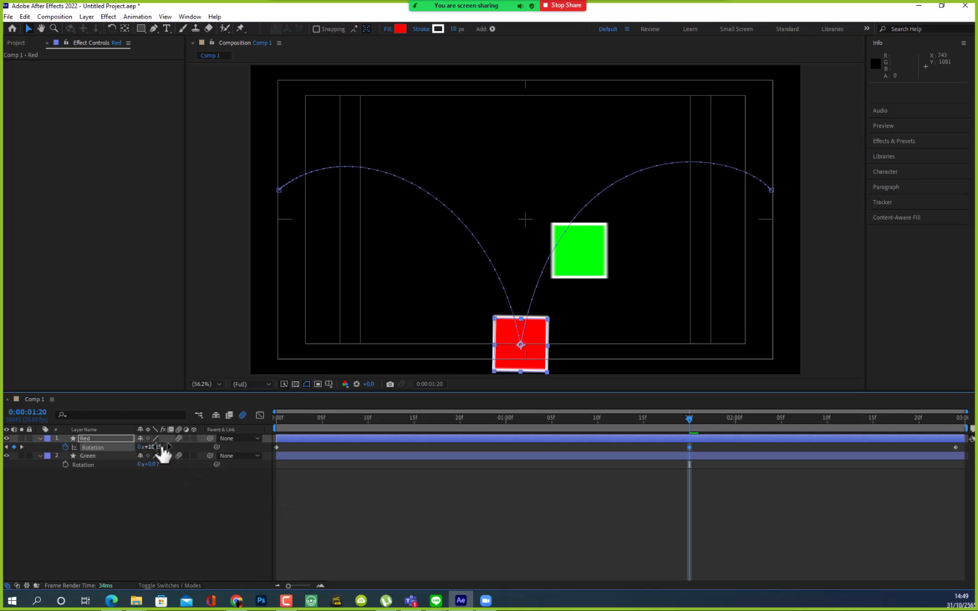
click(161, 448)
drag(158, 448, 180, 447)
key(BackSpace)
key(Return)
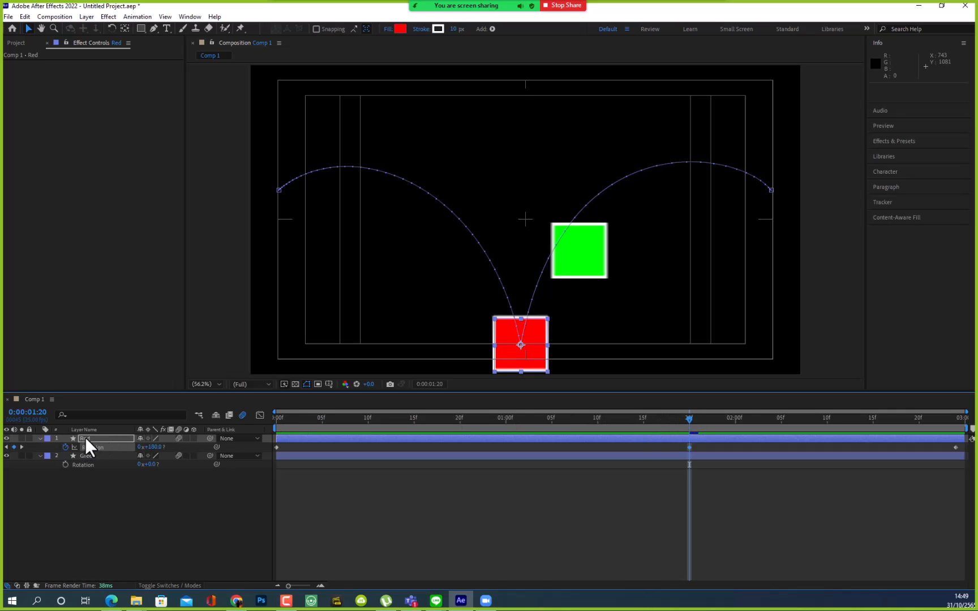
- Start Scale keyframing on the Red layer with a 100% keyframe at 0:00:01:13
key(s)
drag(688, 419, 623, 466)
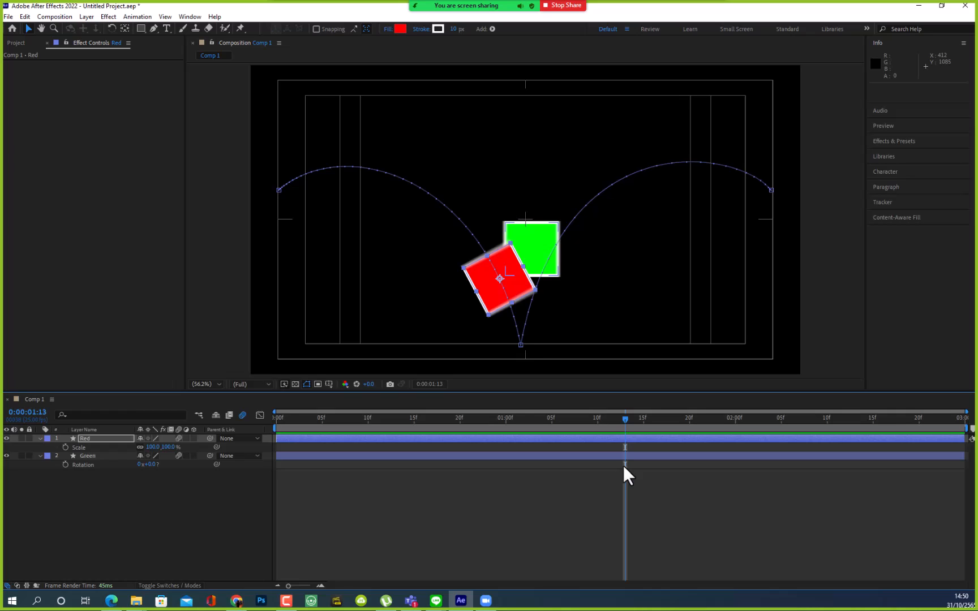
click(65, 446)
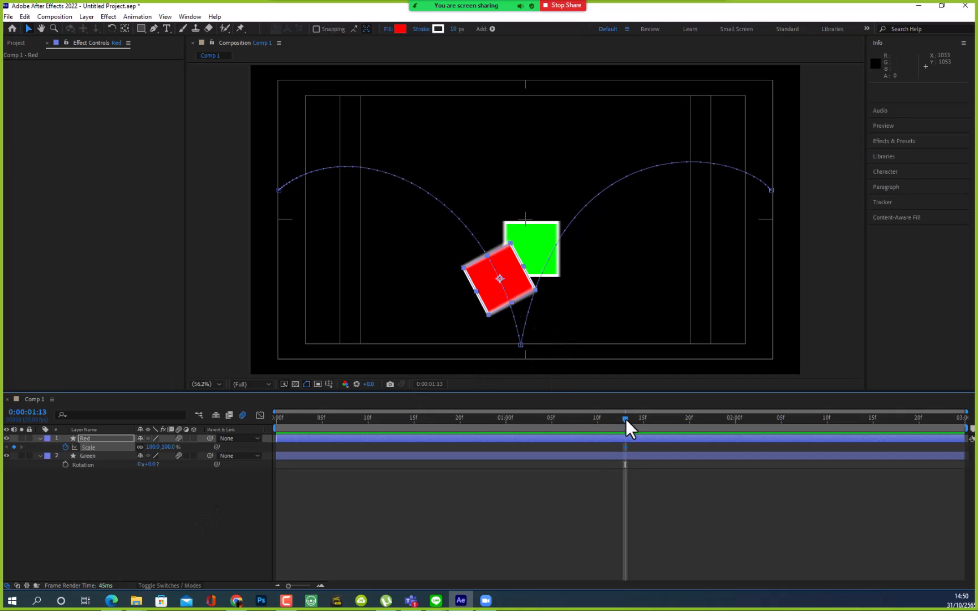
- Squash the red square at its landing frame 0:00:01:20 to a Scale of about 132.5, 75.1%
drag(626, 419, 593, 417)
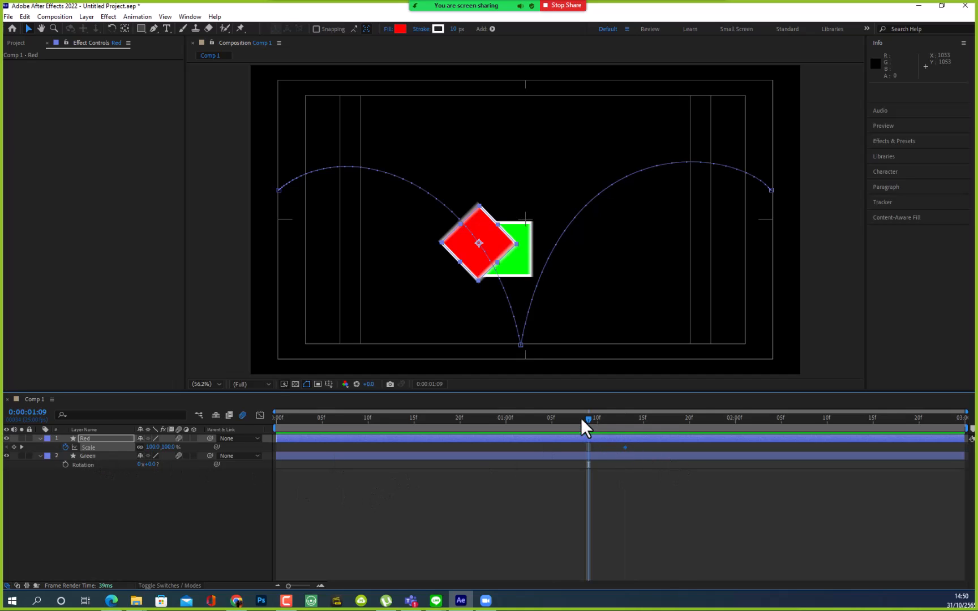
drag(589, 418, 688, 430)
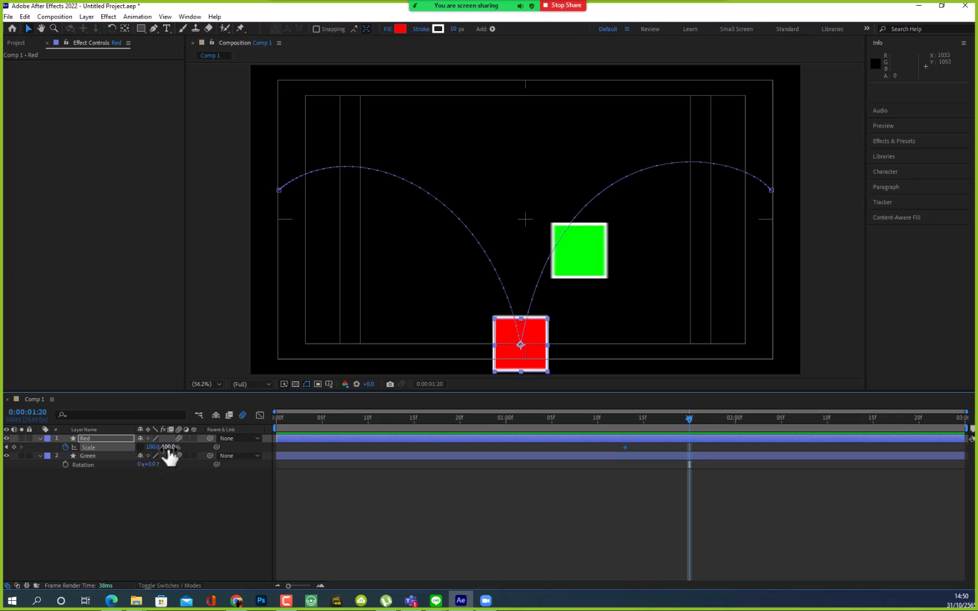
click(520, 317)
drag(521, 317, 523, 323)
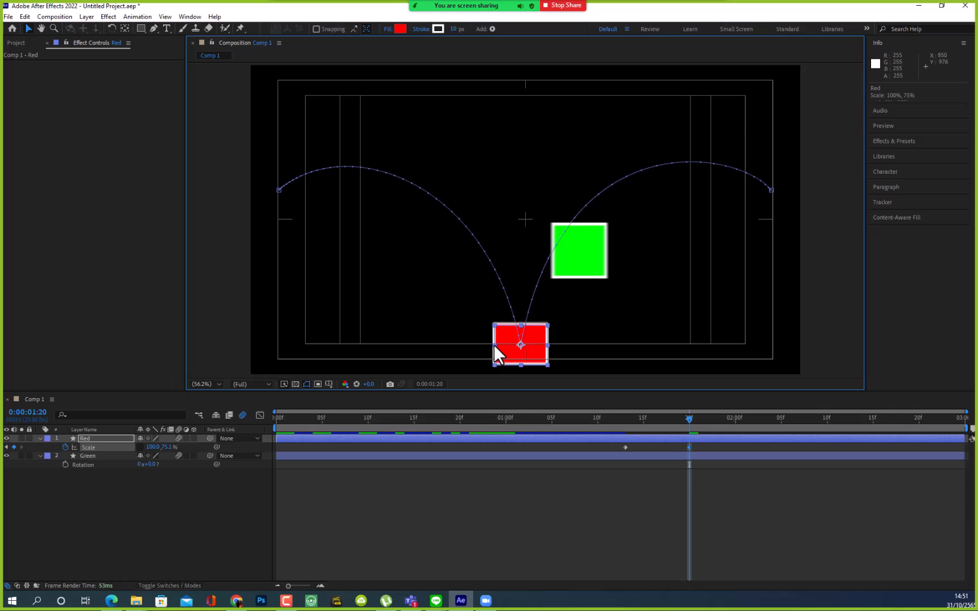
drag(493, 344, 490, 344)
drag(487, 344, 485, 345)
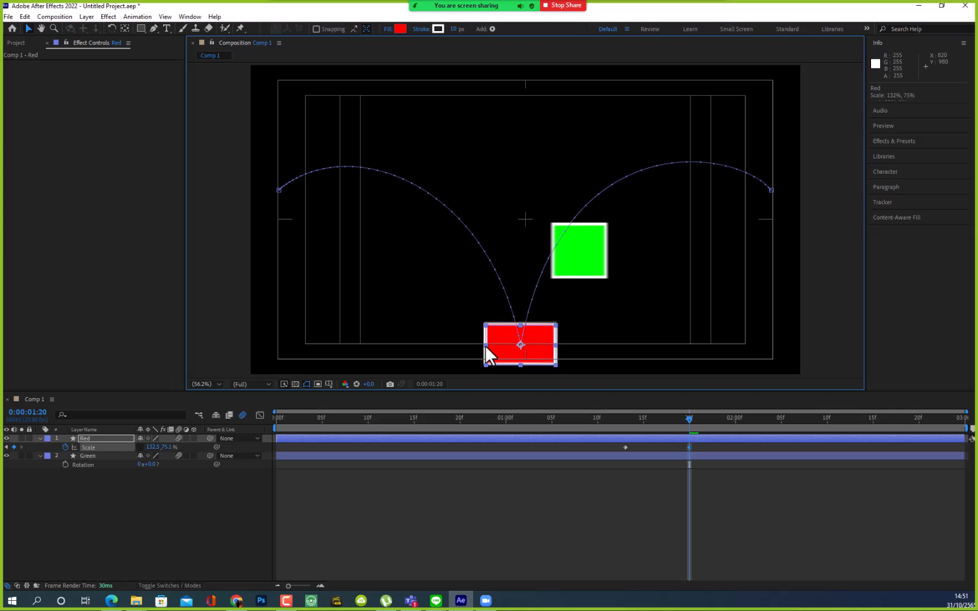
mouse_move(461, 600)
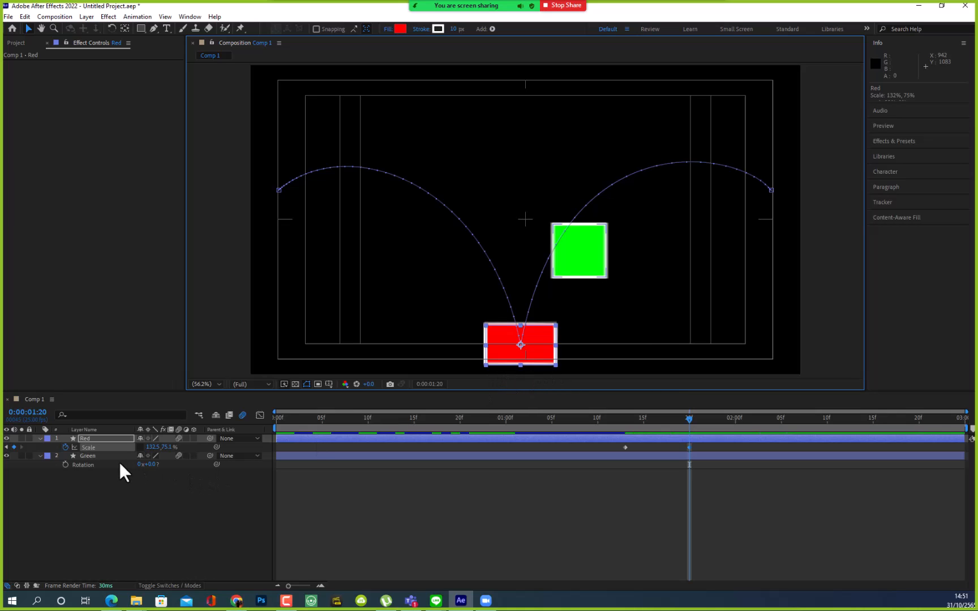
- Lower Red's Position at 0:00:01:20 to 943.7, 1008.7 and display its Scale keyframes again
key(p)
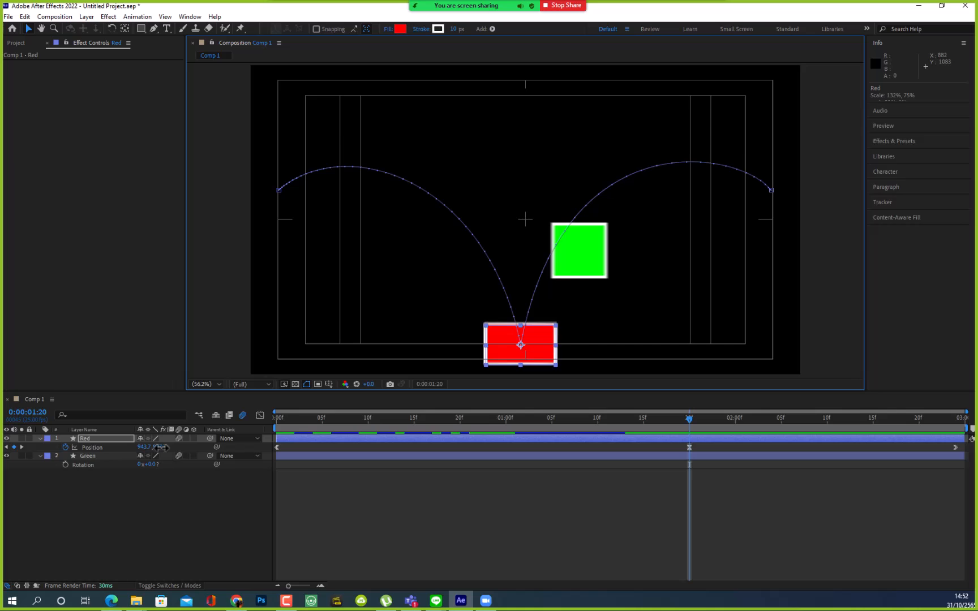
drag(162, 448, 181, 445)
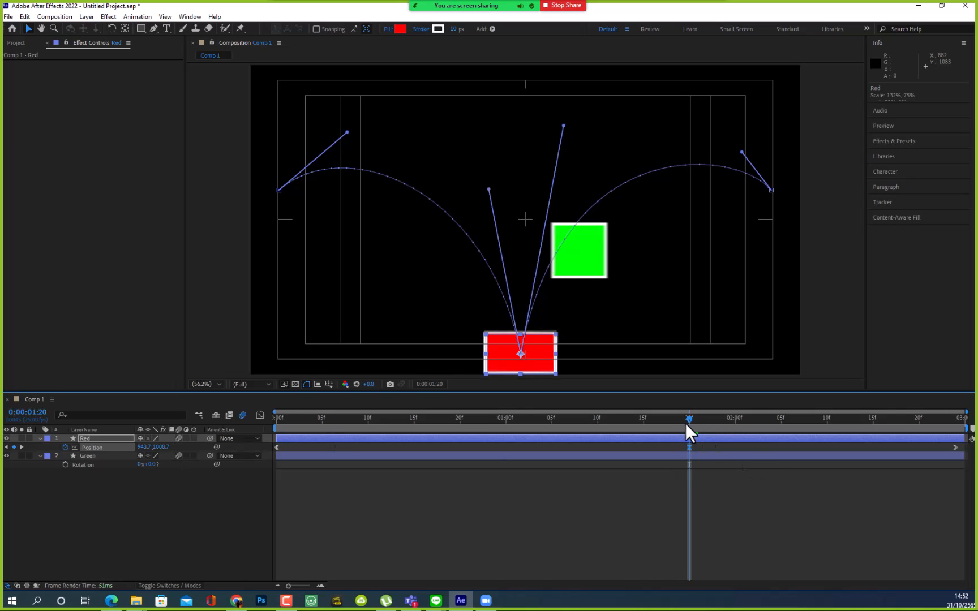
drag(690, 418, 636, 490)
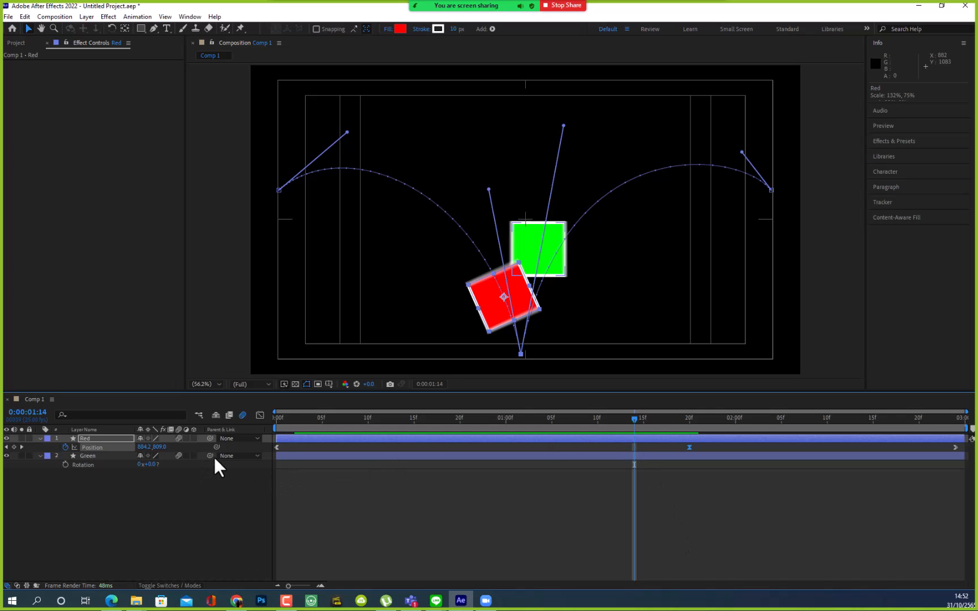
key(s)
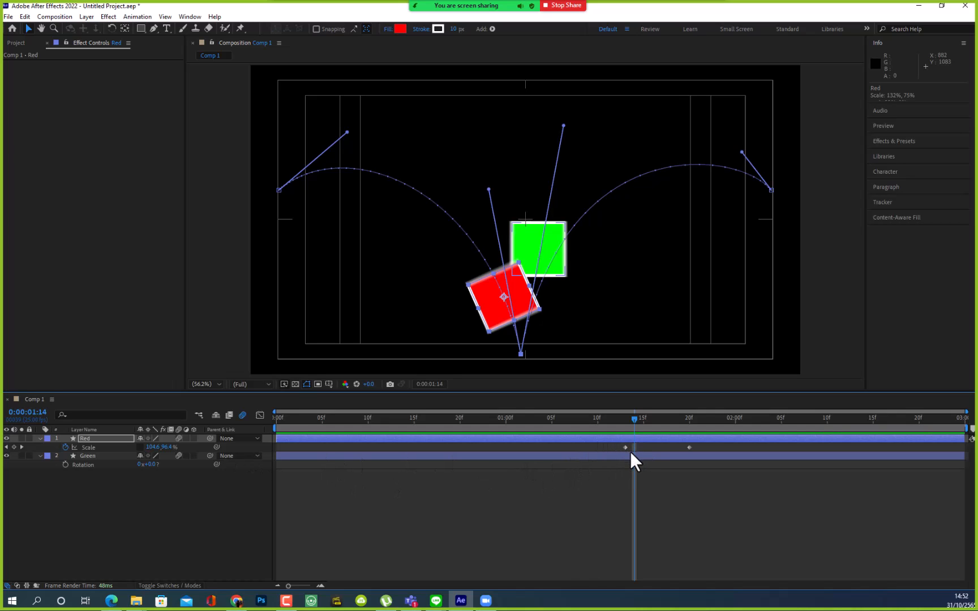
- Try stretching the red square to about 79%, 123% Scale at 0:00:01:13, and undo both scale changes
click(6, 446)
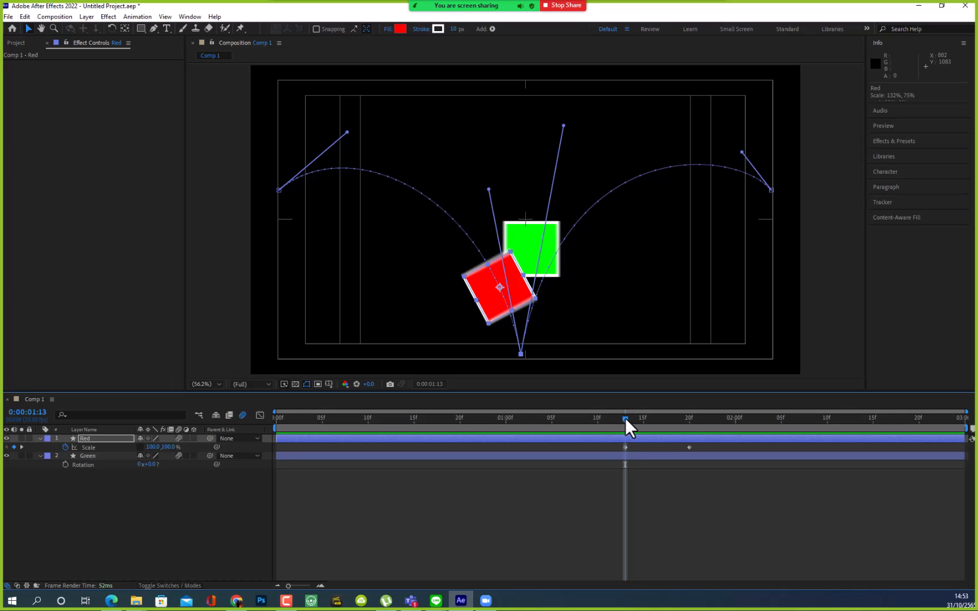
drag(625, 418, 630, 535)
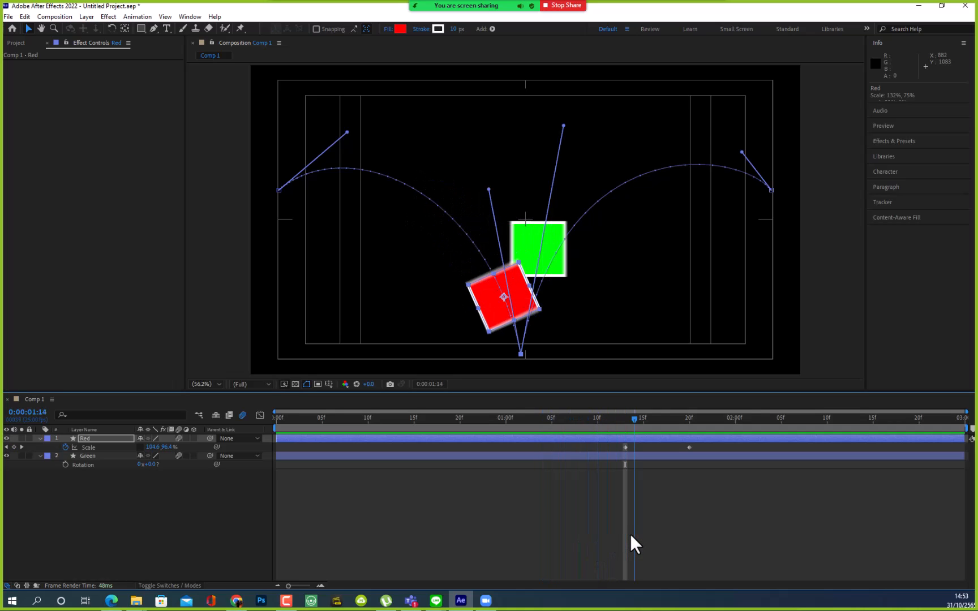
click(22, 446)
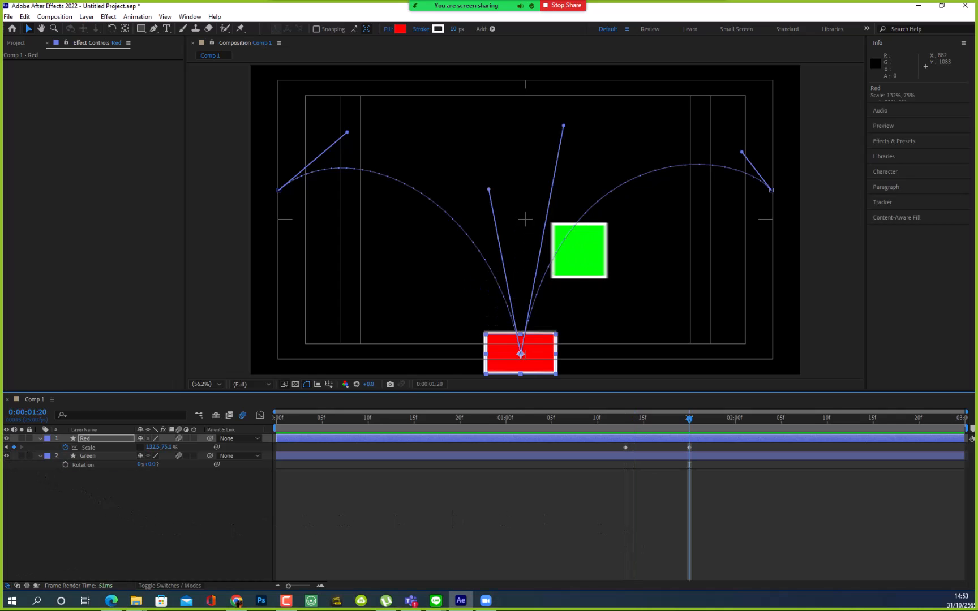
click(7, 447)
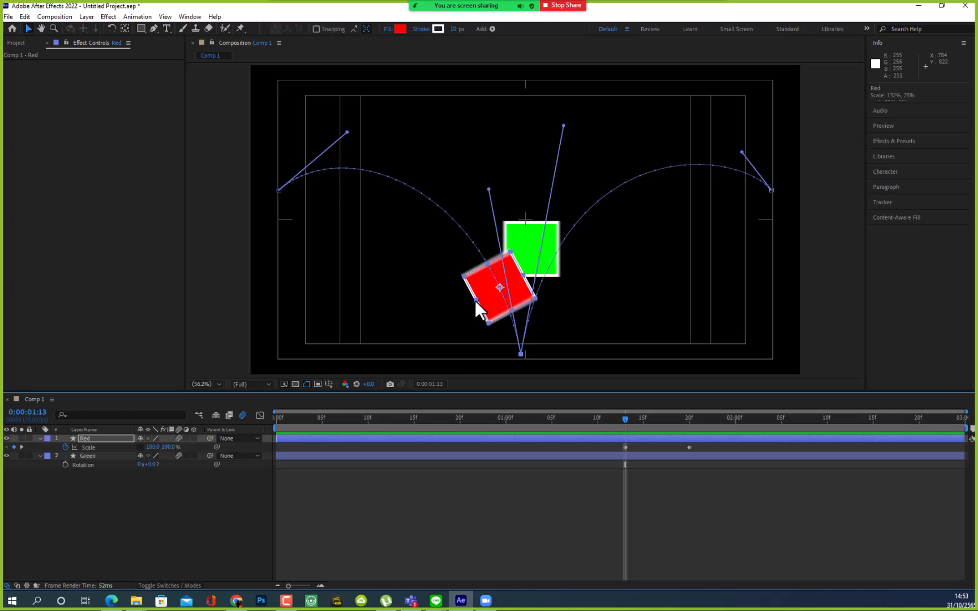
drag(476, 299, 514, 316)
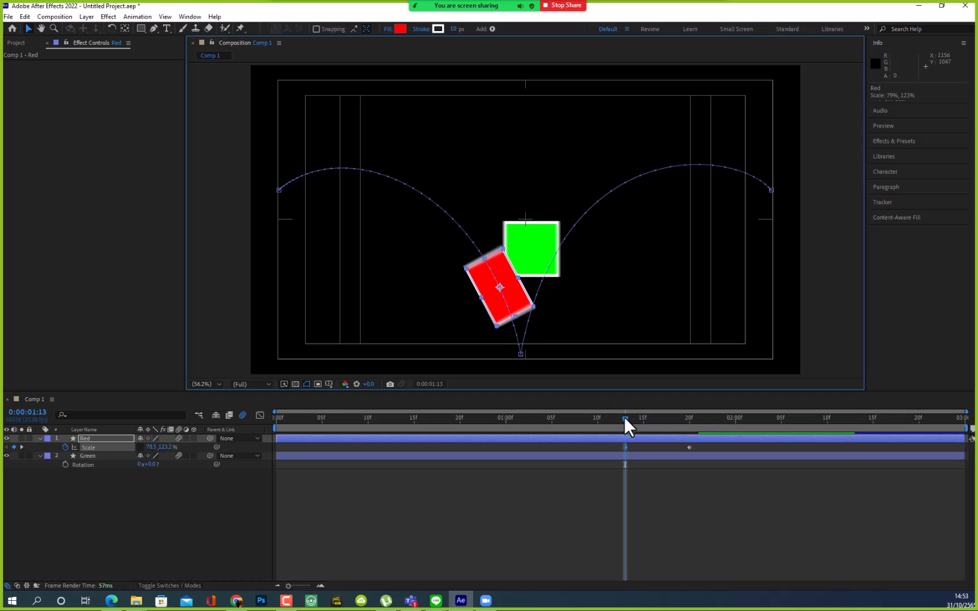
drag(623, 417, 253, 496)
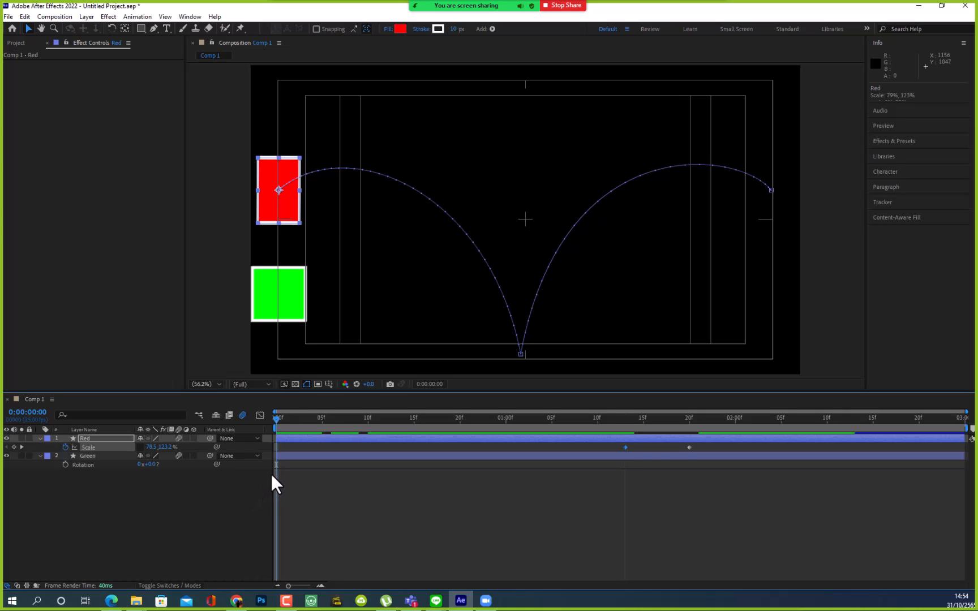
key(ctrl+z)
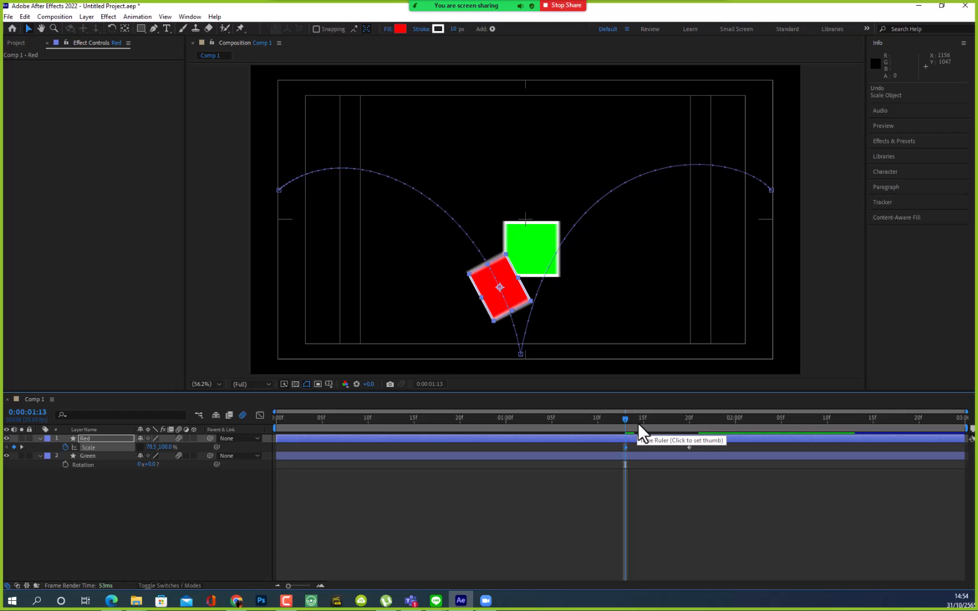
key(ctrl+shift+z)
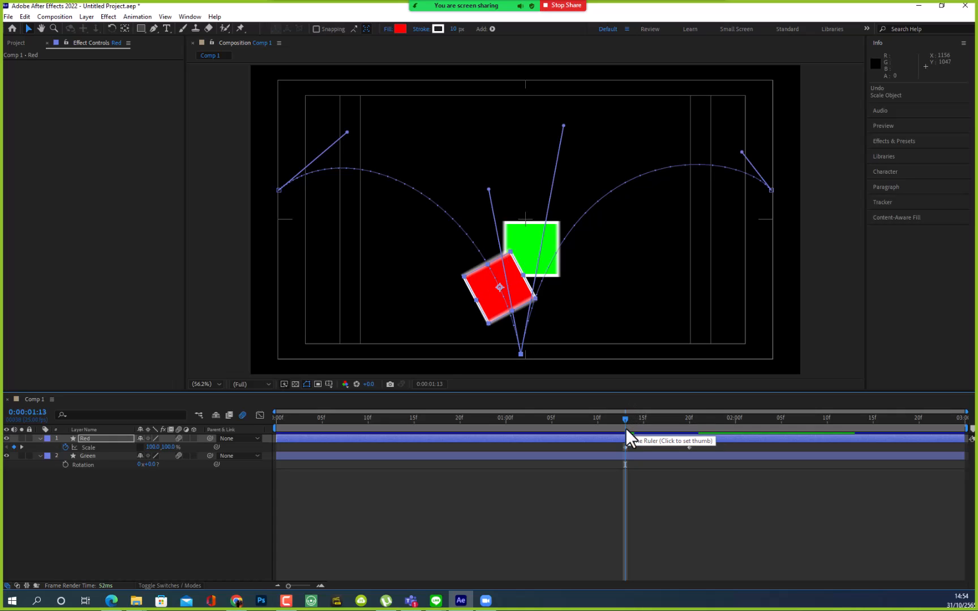
- Add a 100% Scale keyframe to Red at 0:00:01:09 and check it against the keyframe at 0:00:01:13
drag(624, 417, 586, 417)
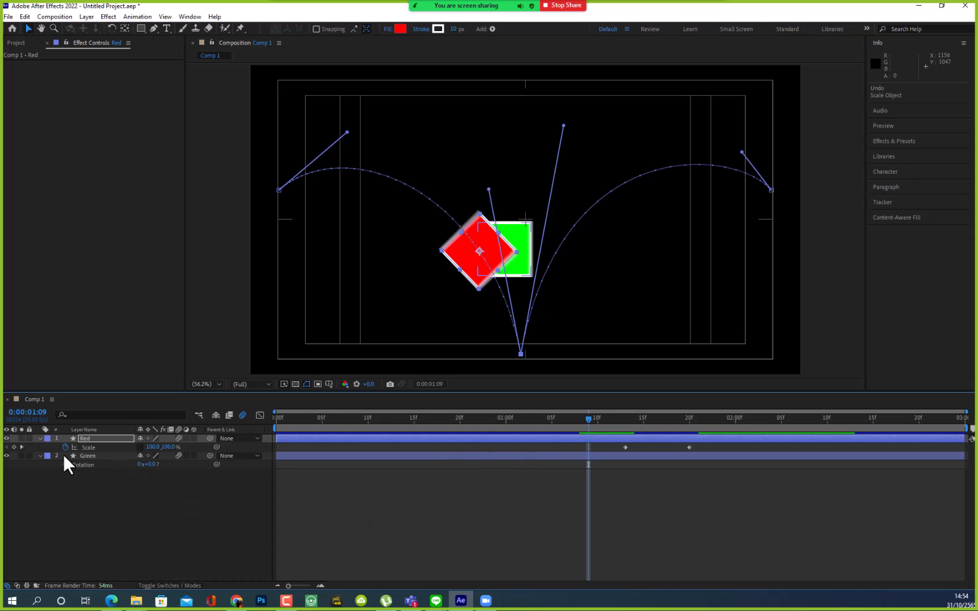
click(13, 446)
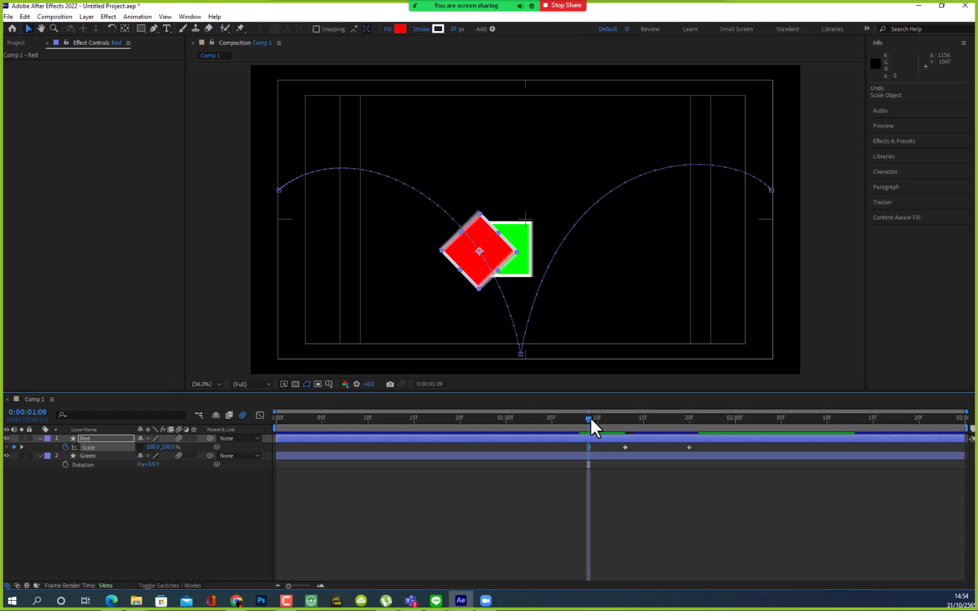
drag(591, 417, 625, 422)
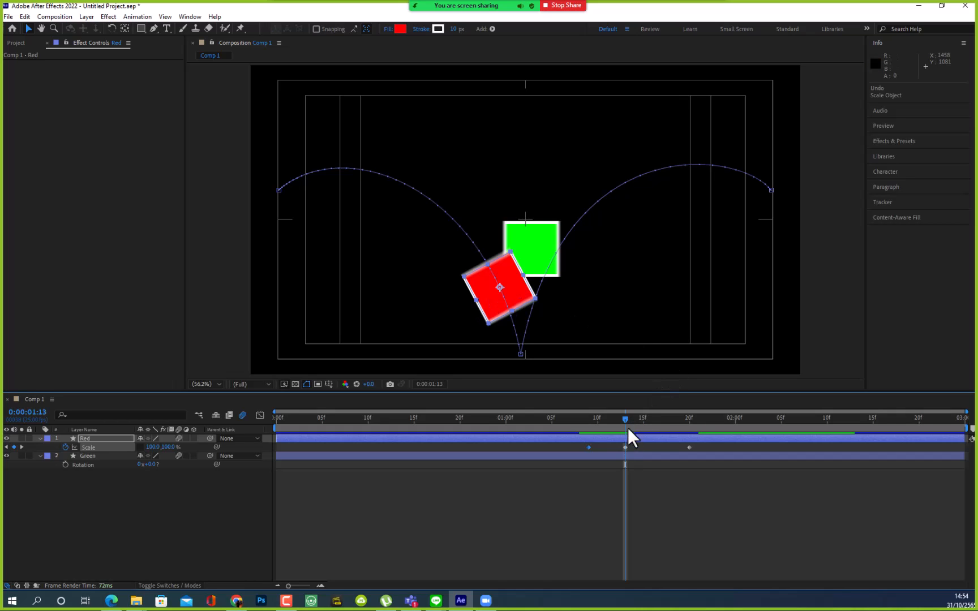
click(5, 446)
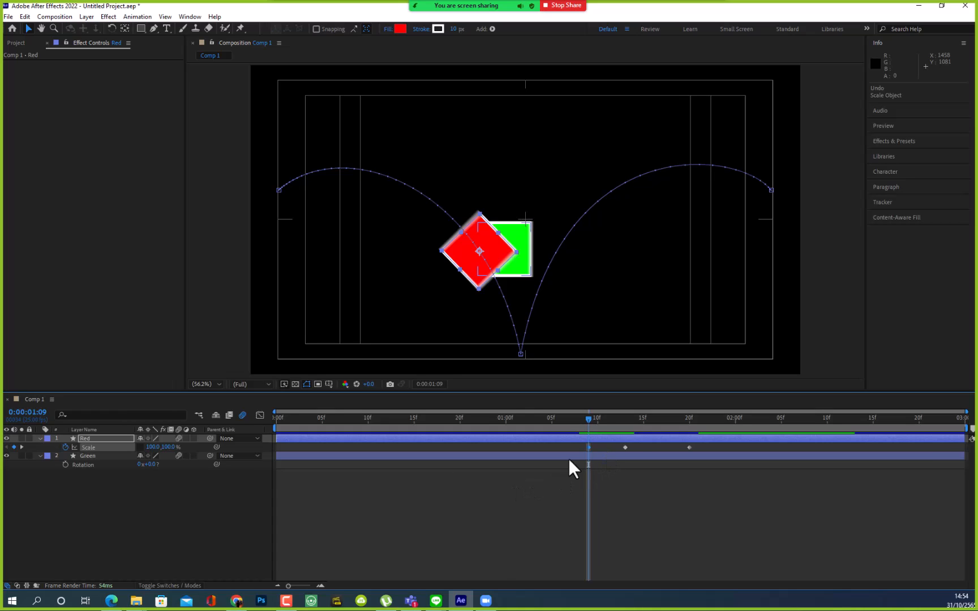
click(21, 447)
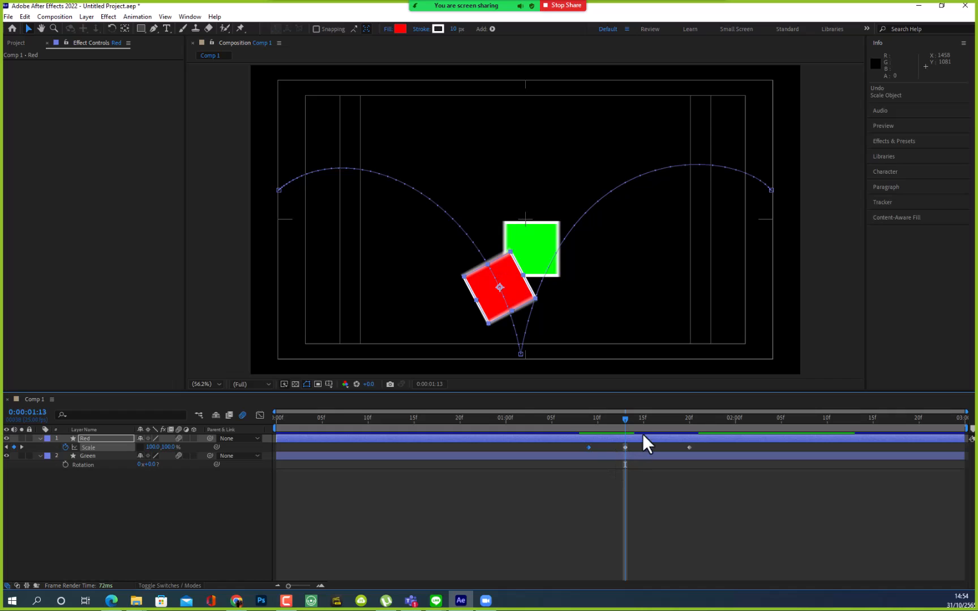
- Return Red's Scale to 100, 100% after the bounce with a keyframe at 0:00:02:03
drag(629, 419, 762, 477)
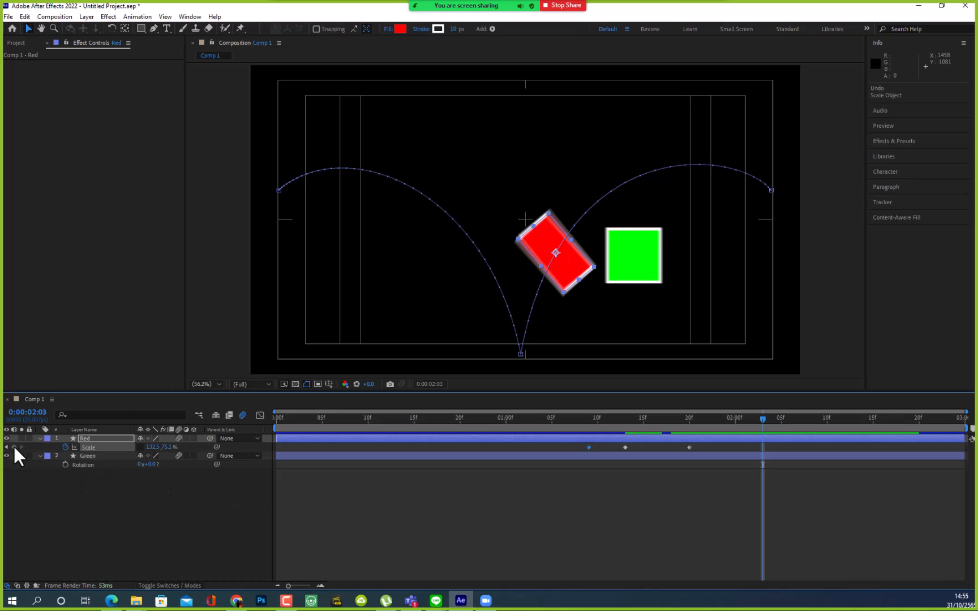
click(150, 447)
text(100)
click(177, 447)
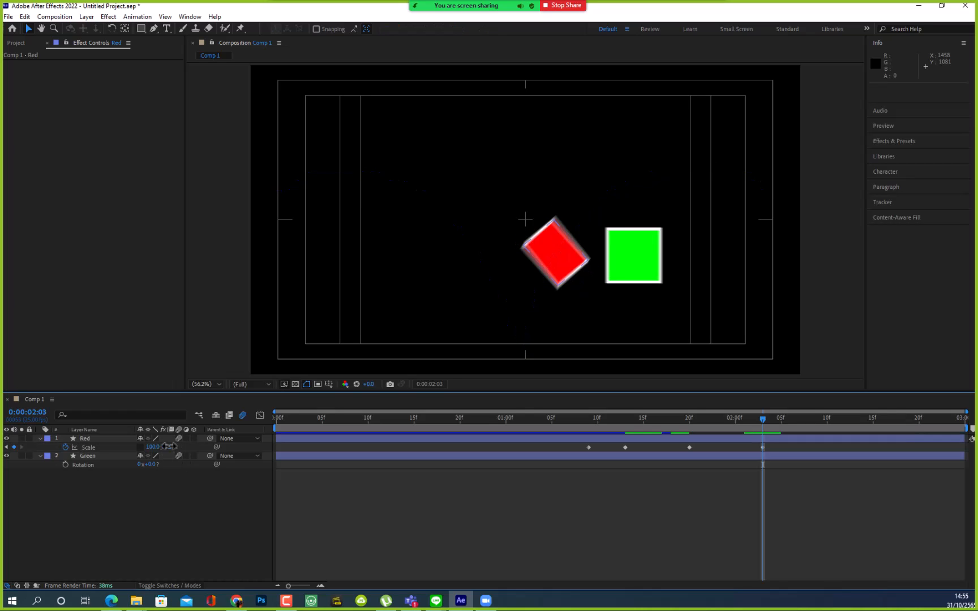
text(100)
key(Return)
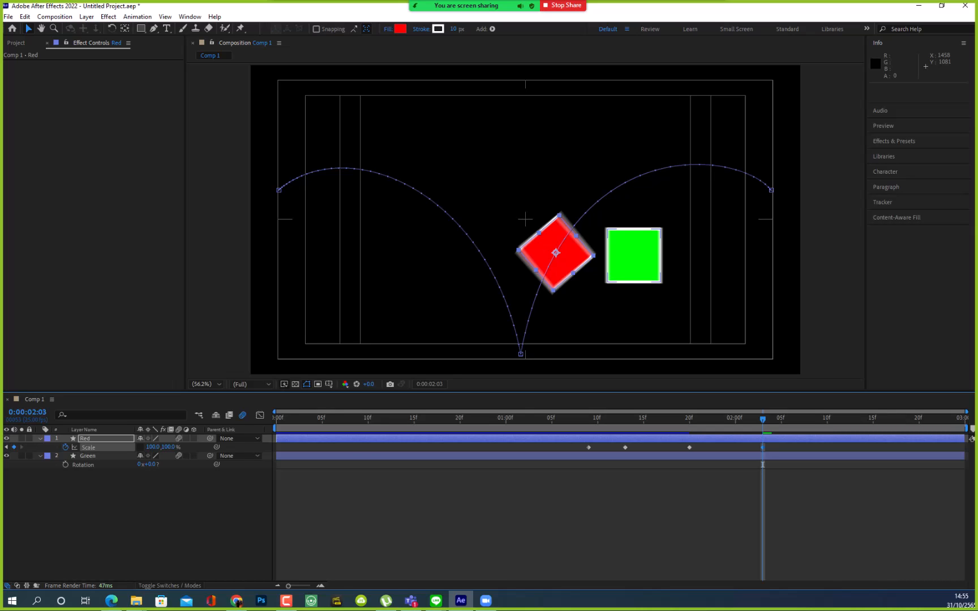
- Stretch the rebounding red square at 0:00:02:00 to a Scale of about 79%, 113%
drag(764, 417, 737, 420)
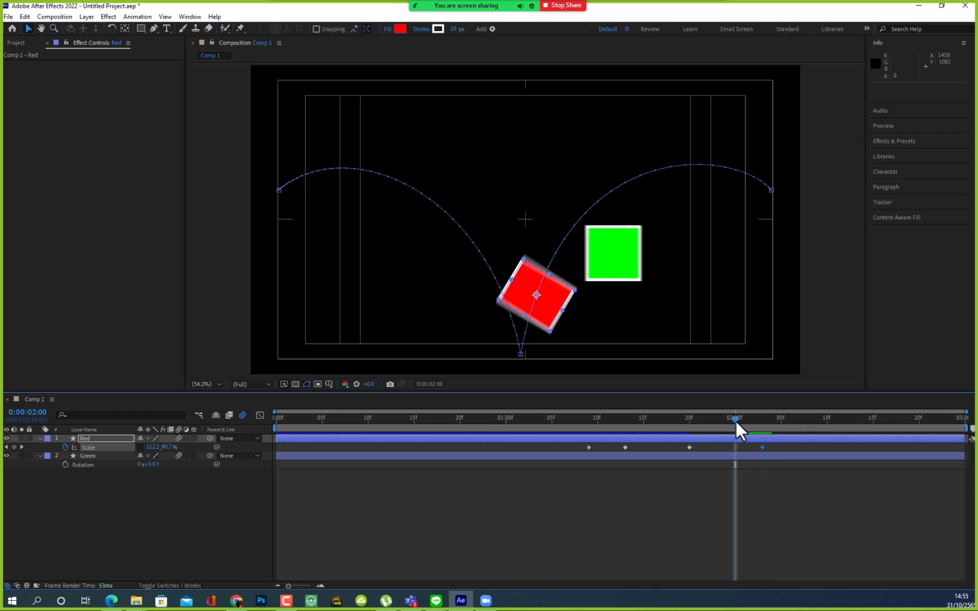
click(512, 279)
drag(511, 277, 548, 267)
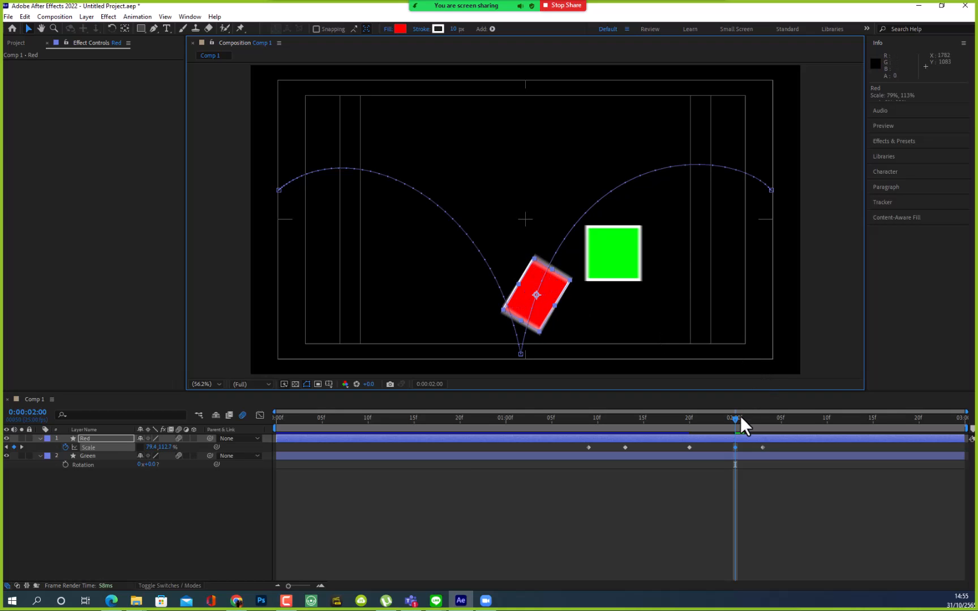
- Preview the squash-and-stretch bounce from the start and inspect Red's frames between 0:00:01:13 and 0:00:01:20
drag(734, 419, 225, 492)
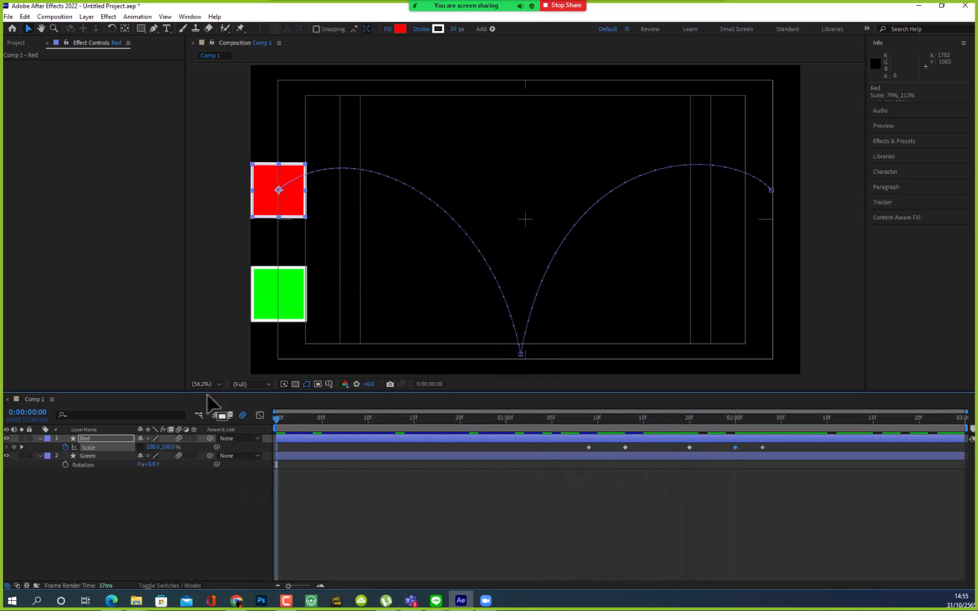
click(208, 347)
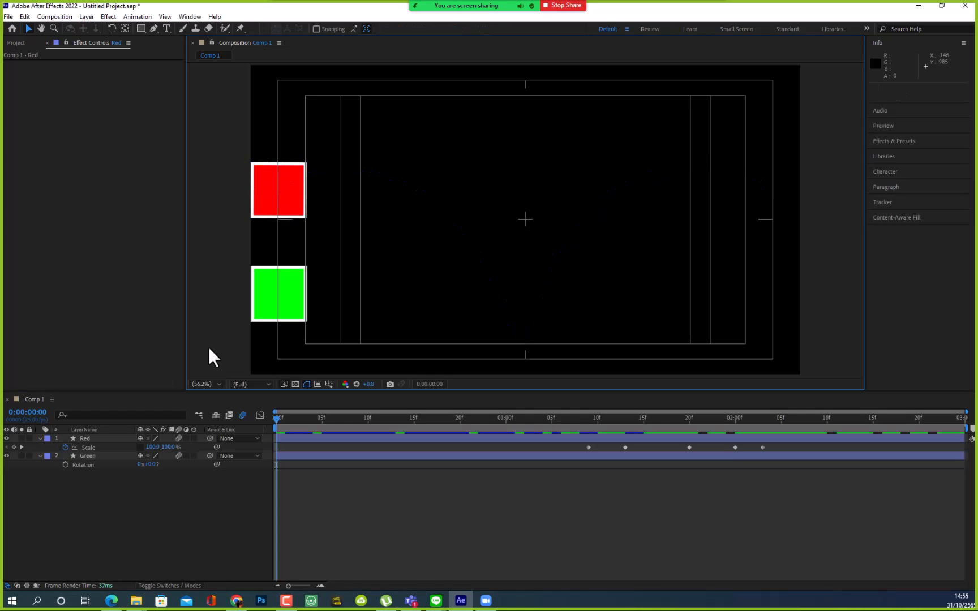
key(space)
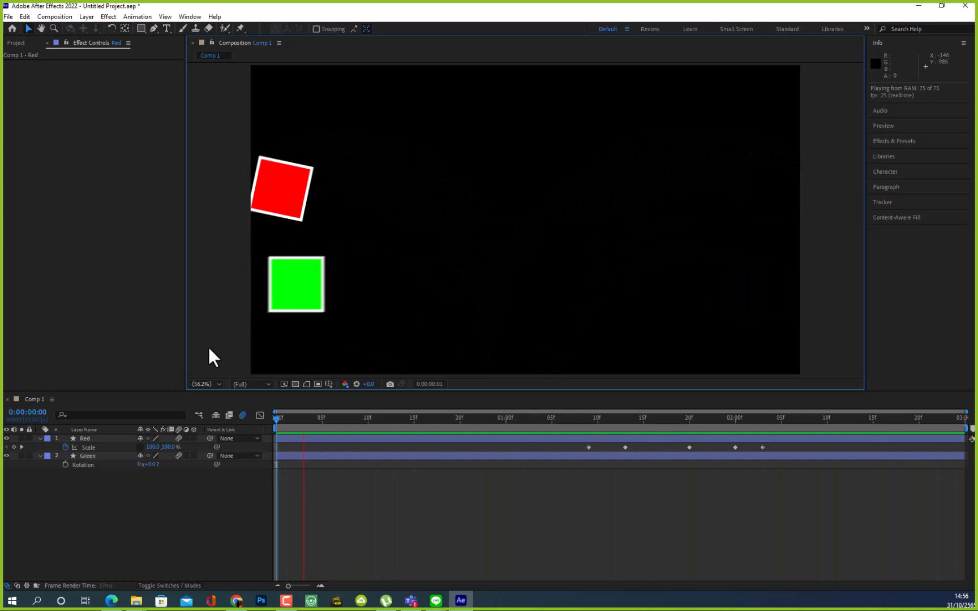
key(space)
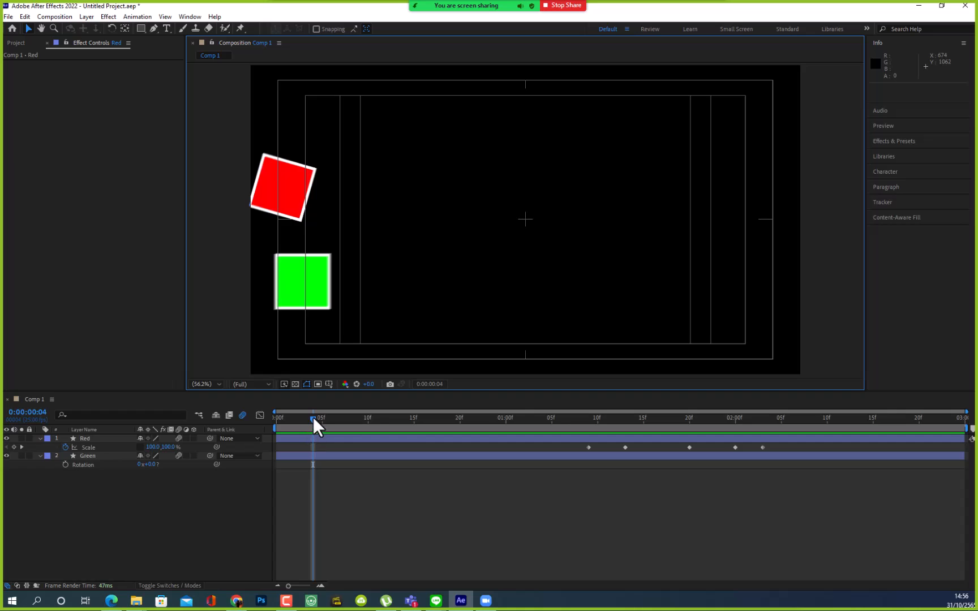
drag(314, 417, 626, 425)
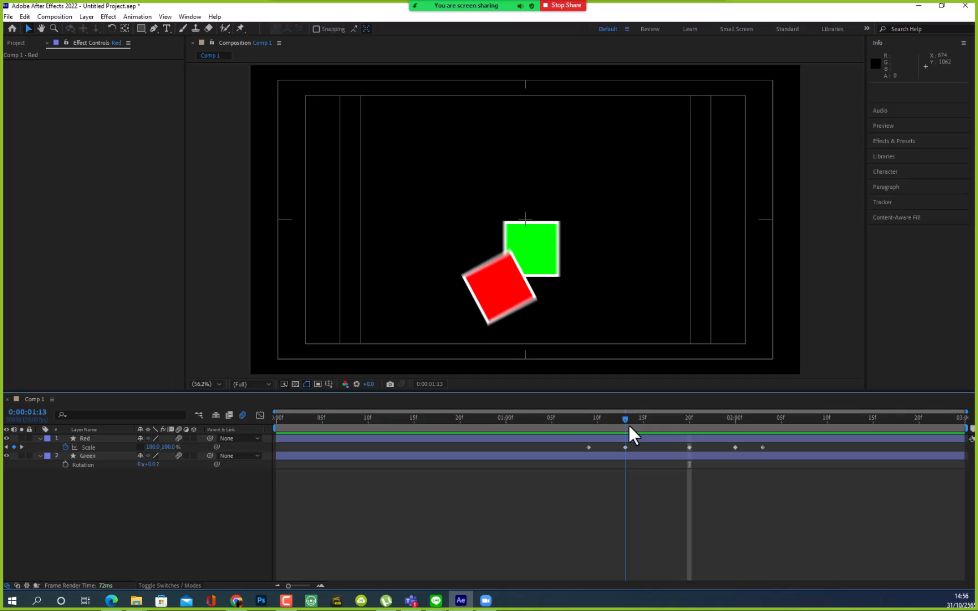
drag(628, 425, 692, 430)
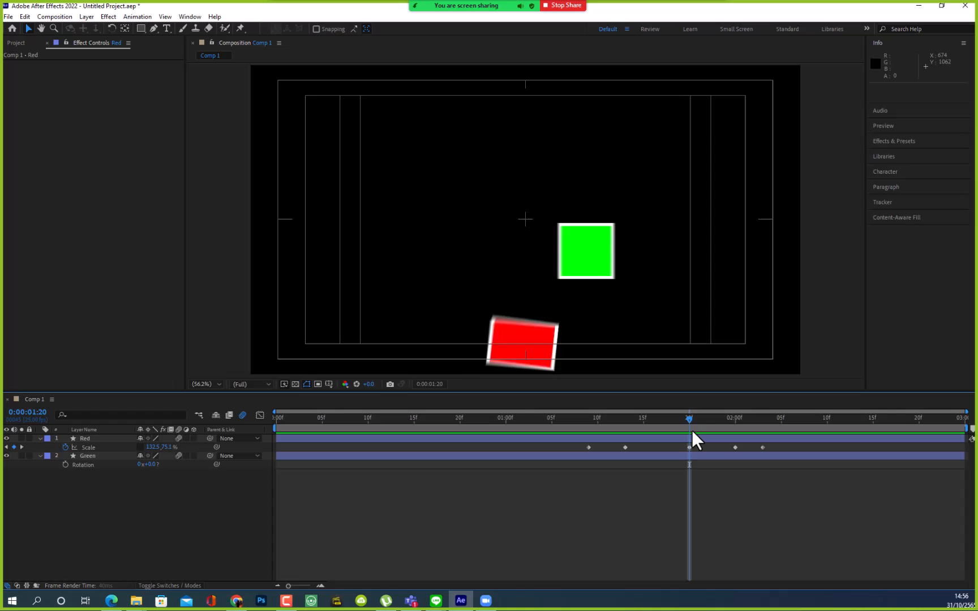
- Tighten Red's Scale keyframes around the 0:00:01:20 squash by moving the others to 0:00:01:14, 0:00:01:16, 0:00:01:23 and 0:00:02:00
click(626, 447)
drag(631, 446, 650, 446)
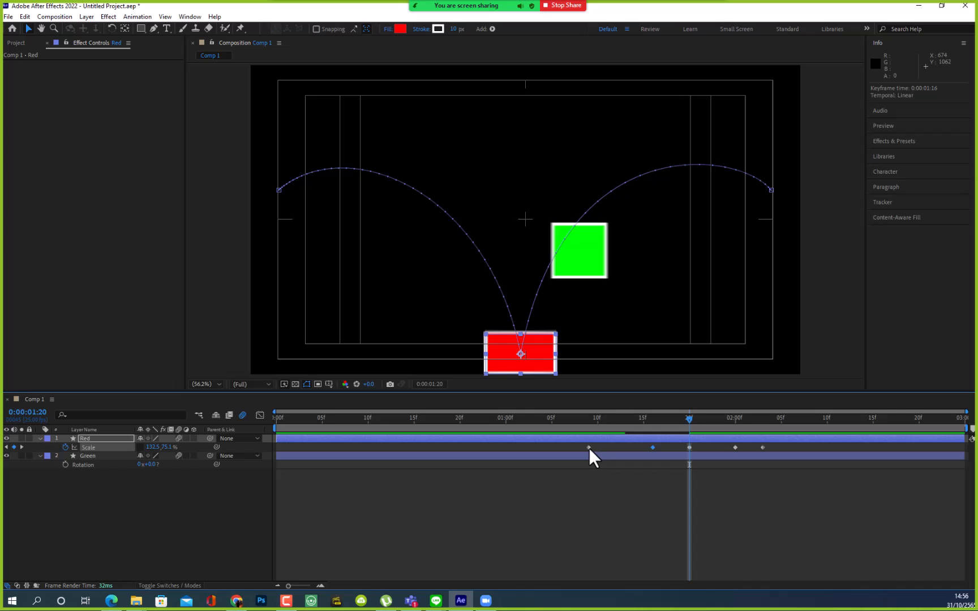
drag(589, 448, 628, 446)
mouse_move(736, 448)
mouse_down()
mouse_move(711, 446)
mouse_move(735, 446)
mouse_up()
- Preview the retimed squash-and-stretch bounce from the start of the composition
drag(690, 418, 81, 426)
click(205, 298)
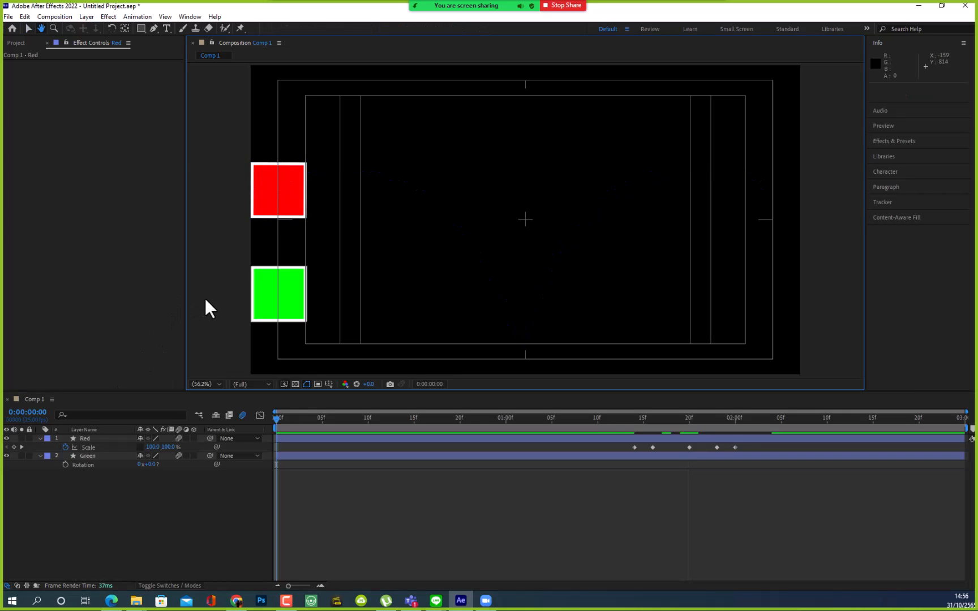
key(space)
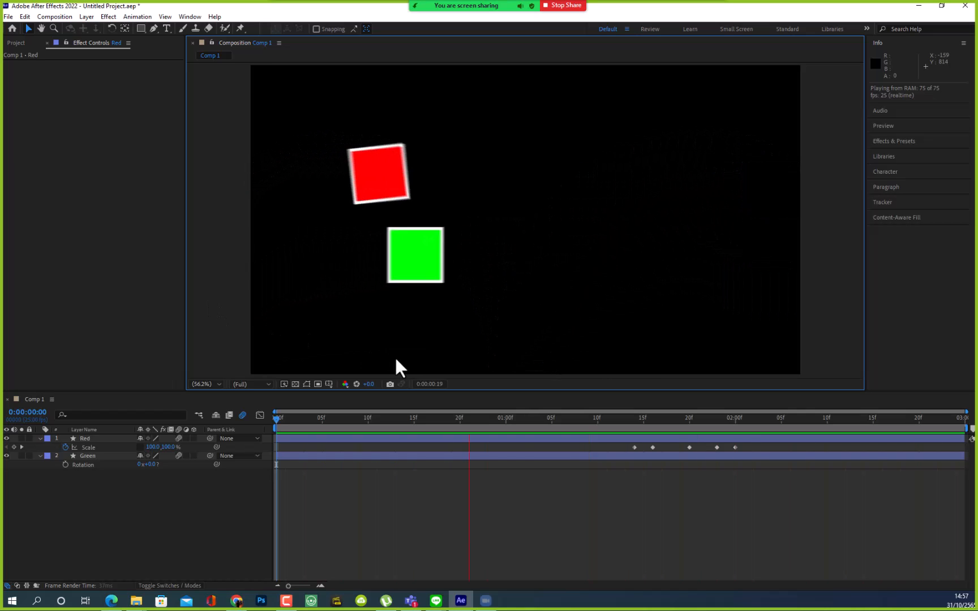
key(space)
key(apostrophe)
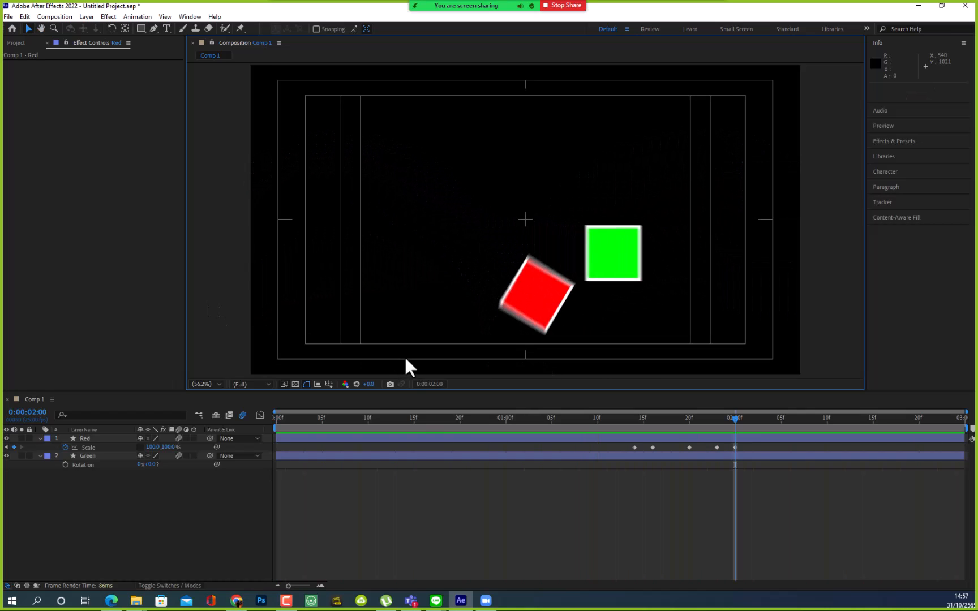
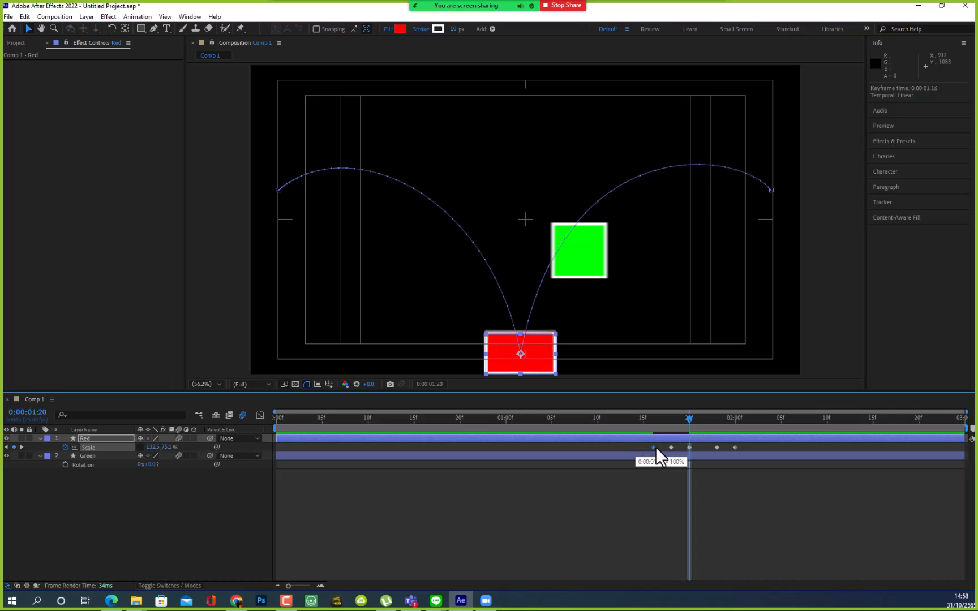
- Move Red's last two Scale keyframes to 0:00:01:22 and 0:00:01:24 and return to the first frame
mouse_move(717, 447)
mouse_down()
mouse_move(707, 447)
mouse_move(725, 447)
mouse_up()
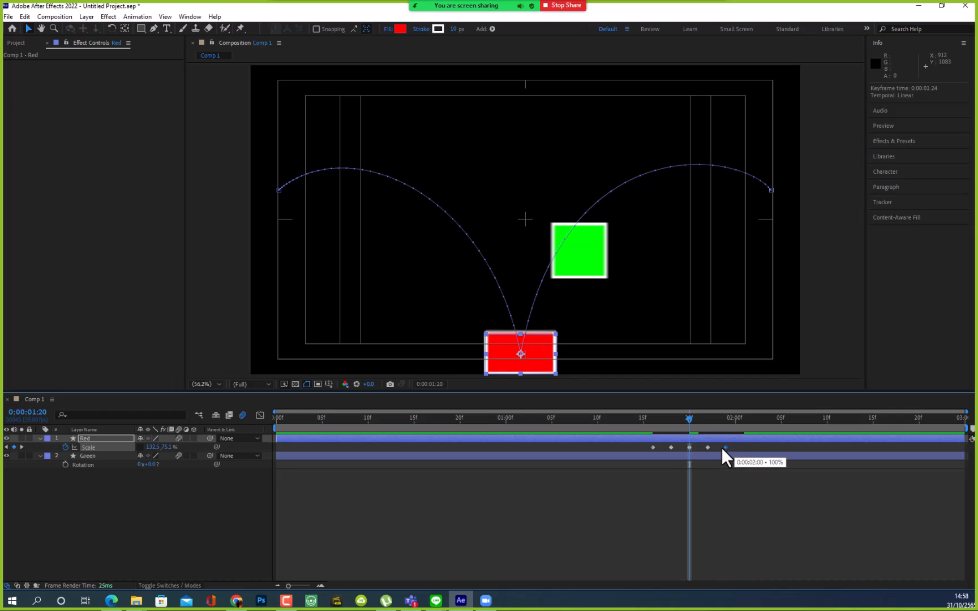
drag(688, 418, 180, 424)
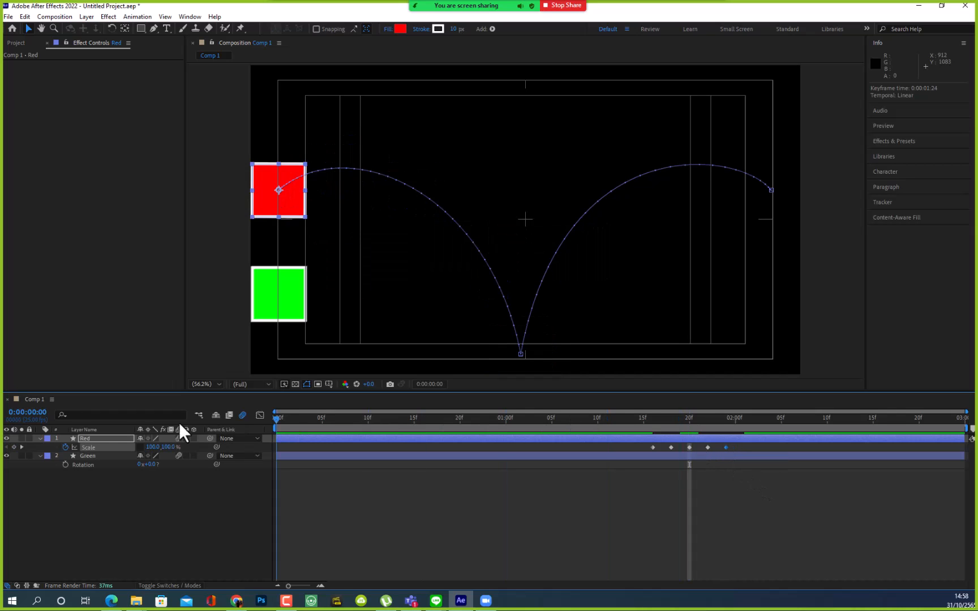
- Switch to the Google Slides deck on Disney's twelve principles, view the Squash and Stretch slide, and return to After Effects
click(460, 601)
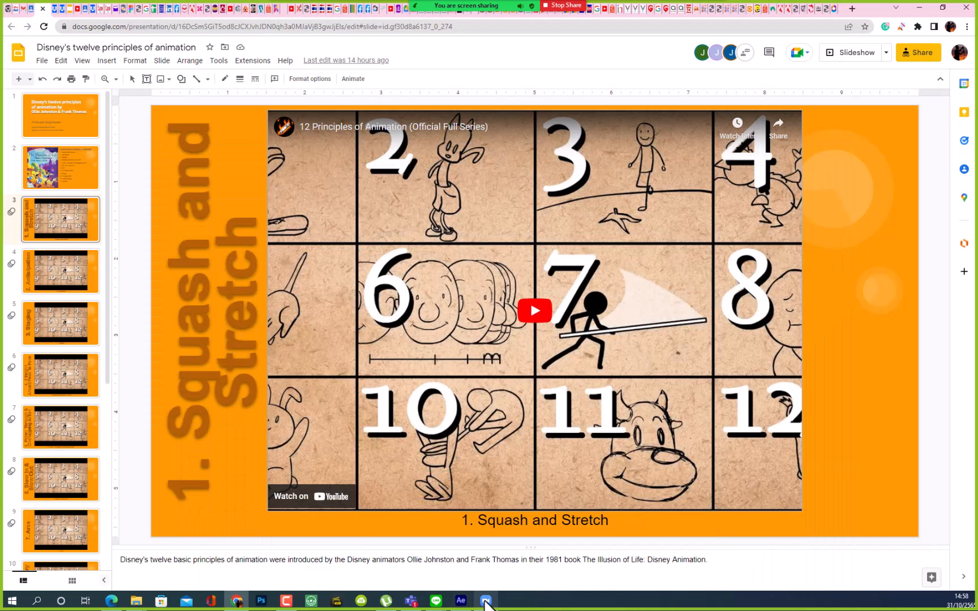
click(486, 602)
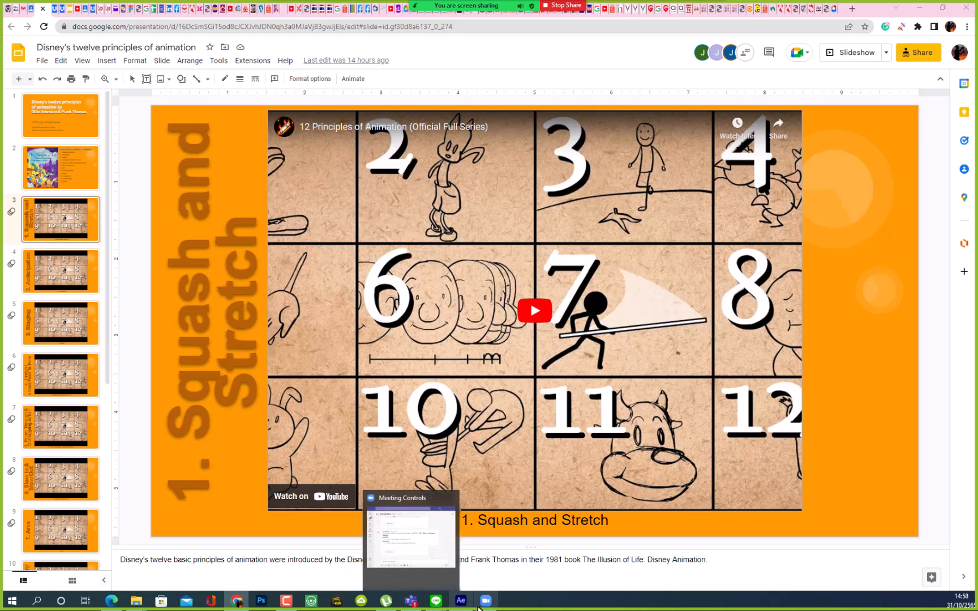
click(478, 607)
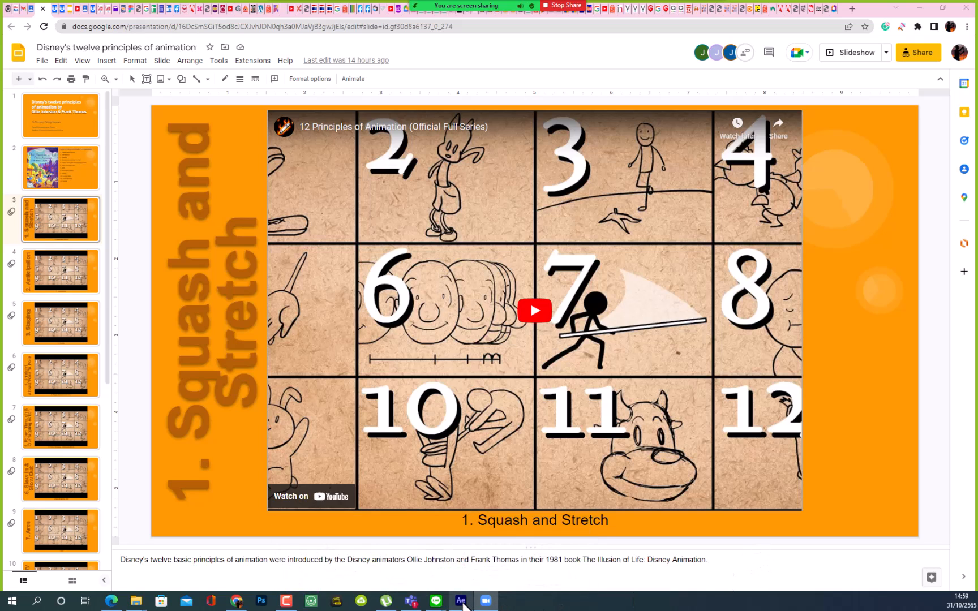
mouse_move(463, 605)
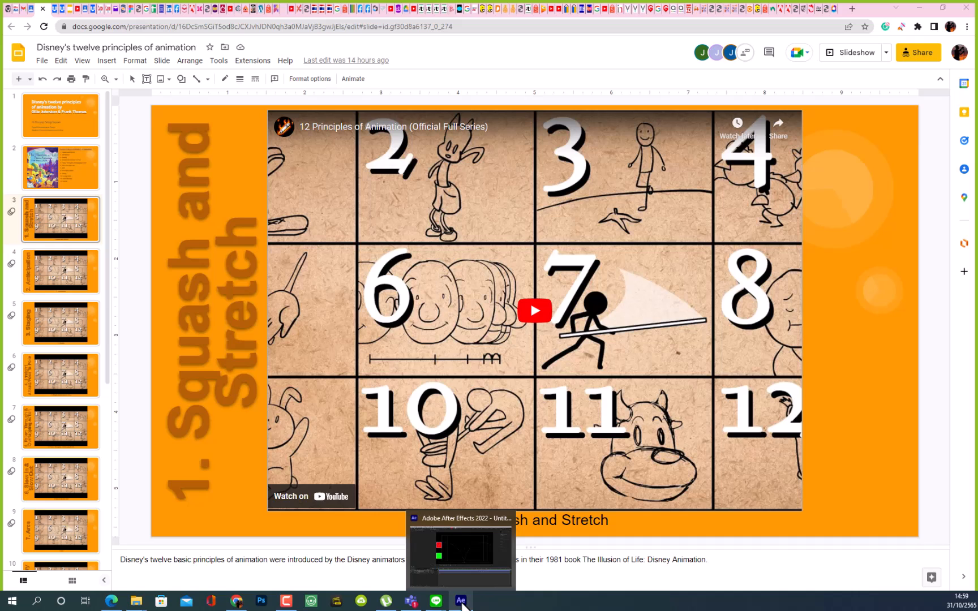
click(476, 560)
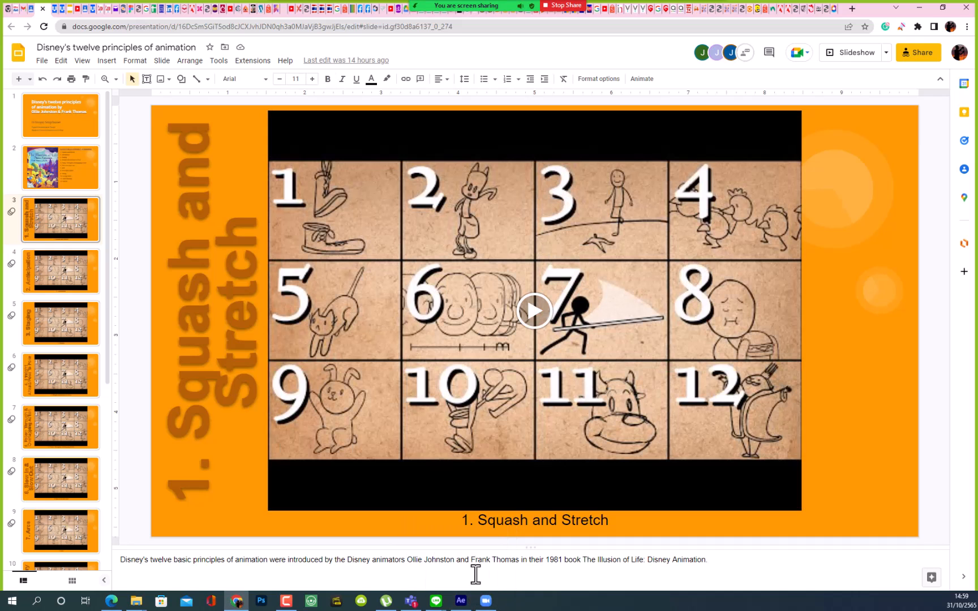
click(462, 605)
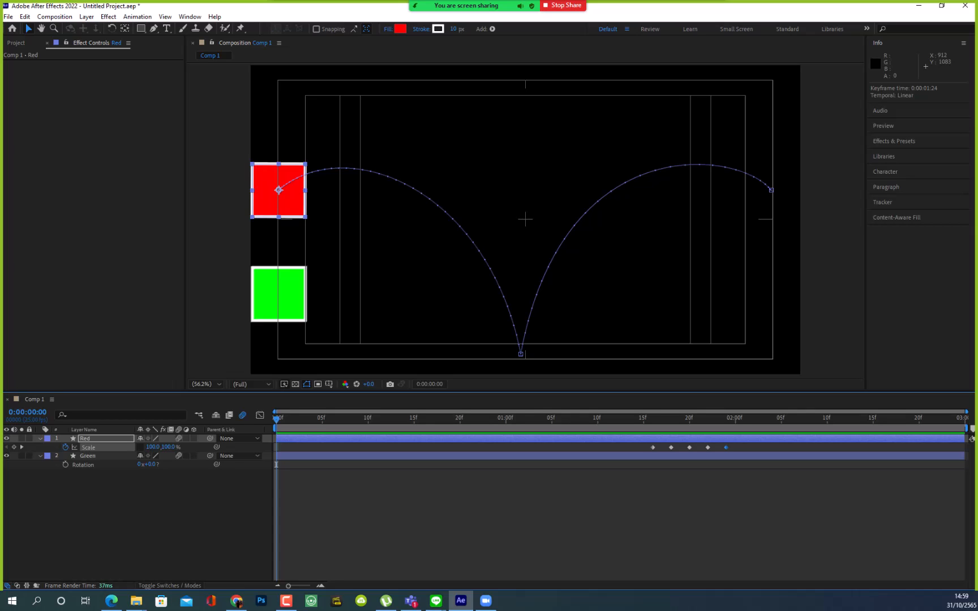
click(235, 604)
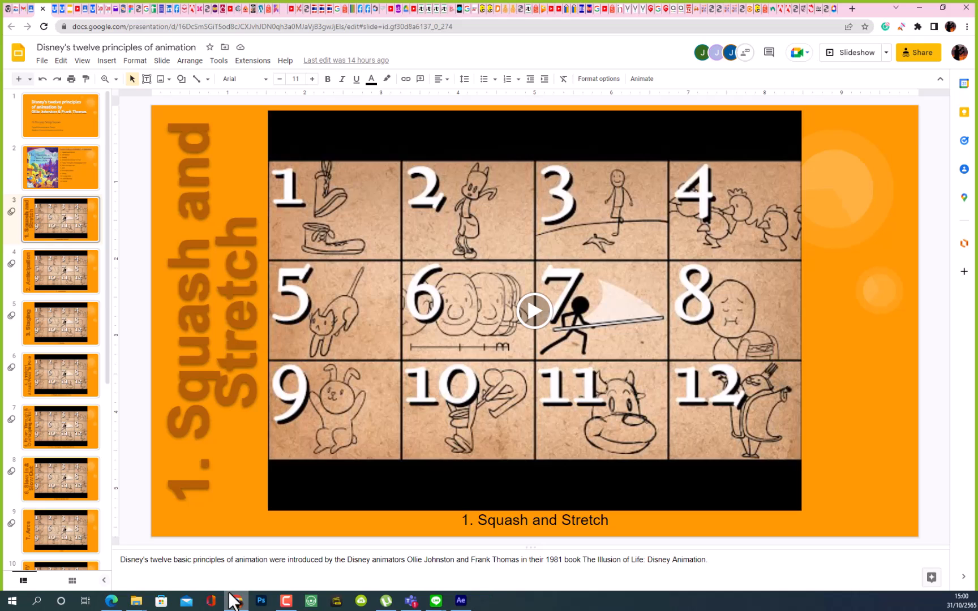
click(461, 603)
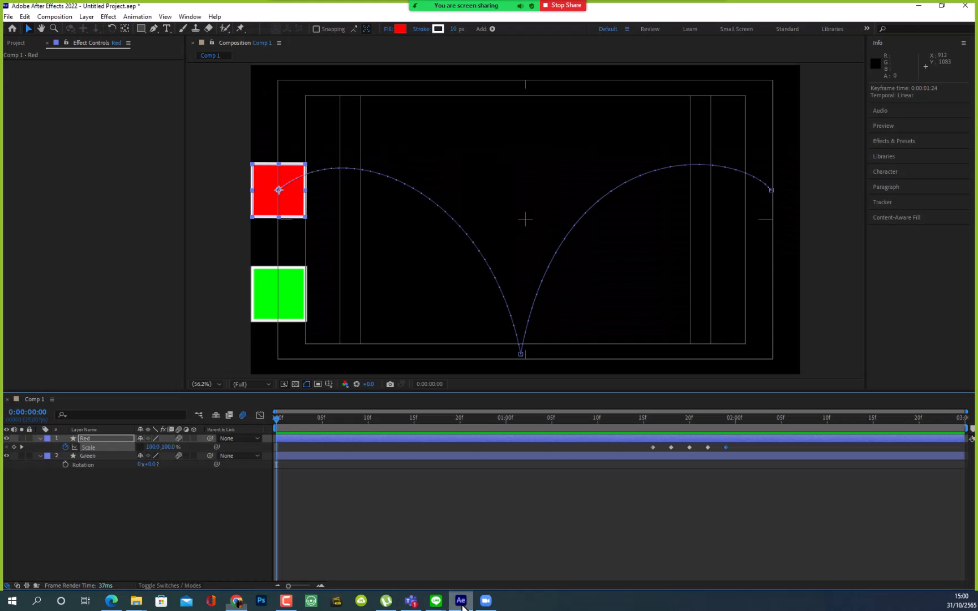
- Turn off the Title/Action Safe overlay in the composition view
click(328, 384)
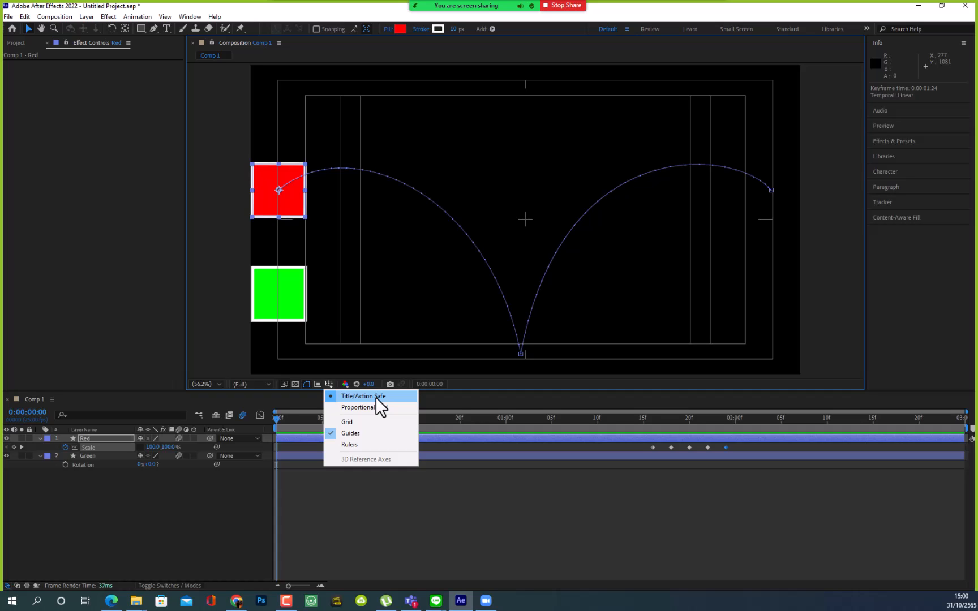
click(333, 396)
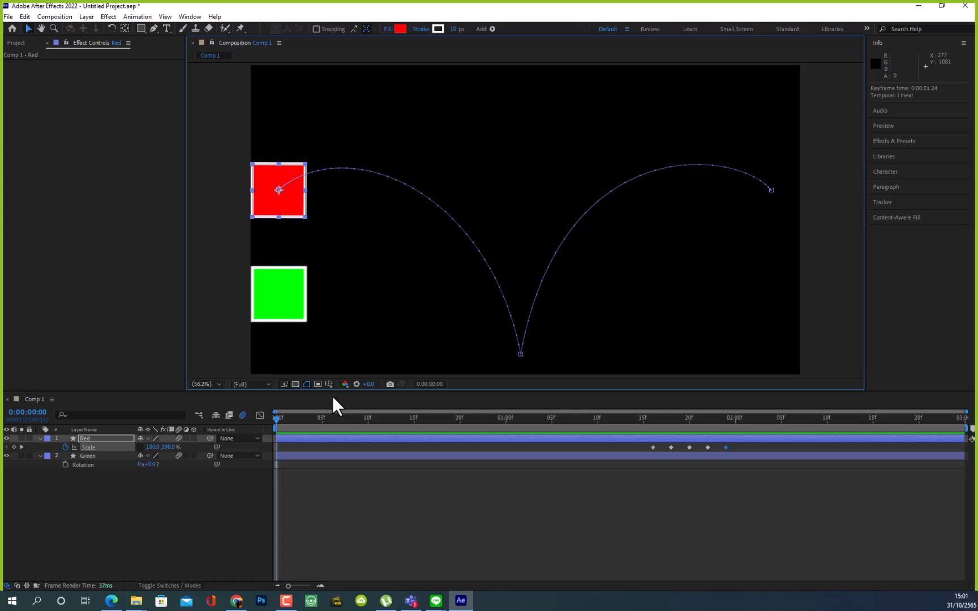
- Save the project as Animation Project.aep on the Seagate Backup Plus 10TB (E:) drive
click(9, 17)
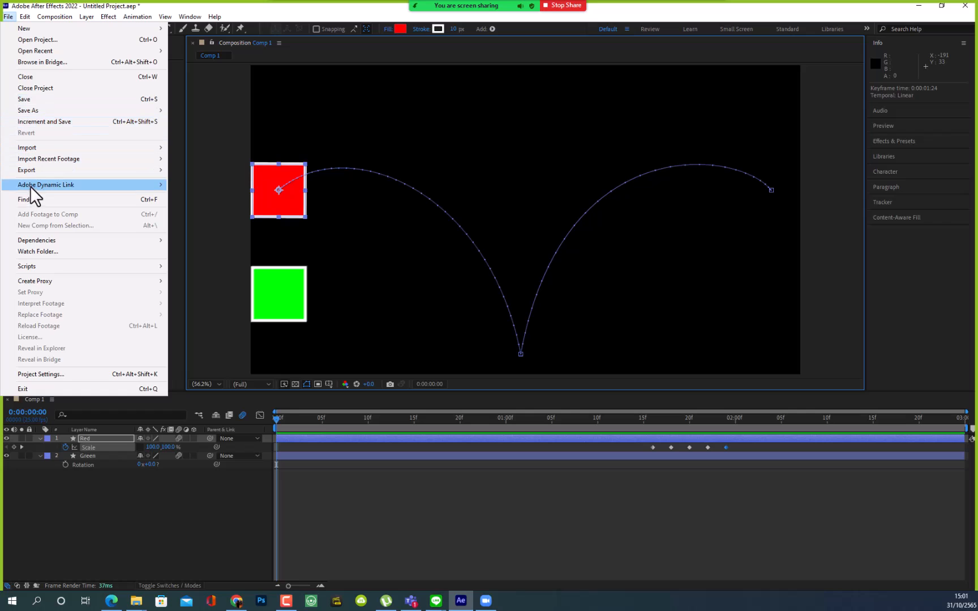
mouse_move(34, 108)
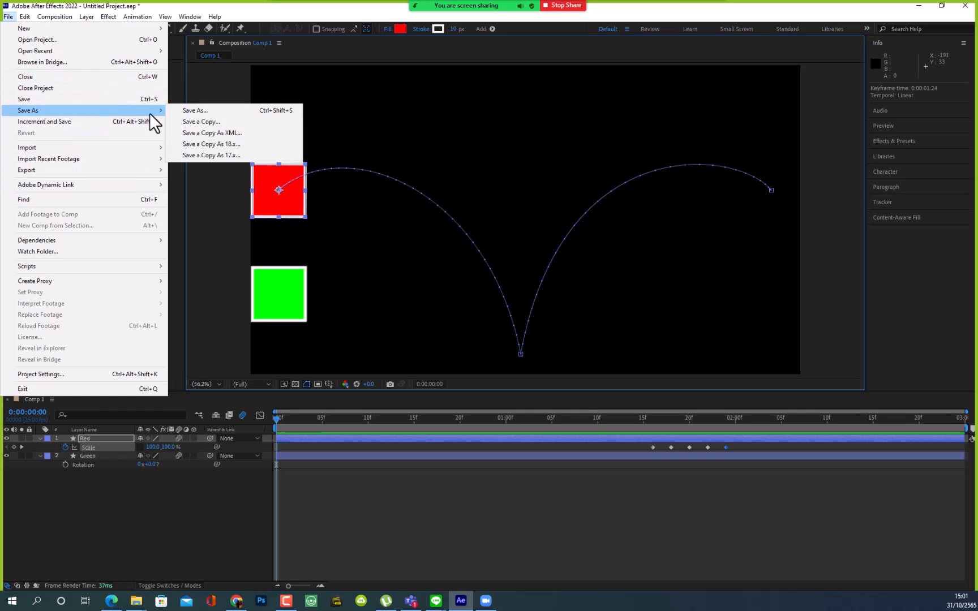
click(189, 111)
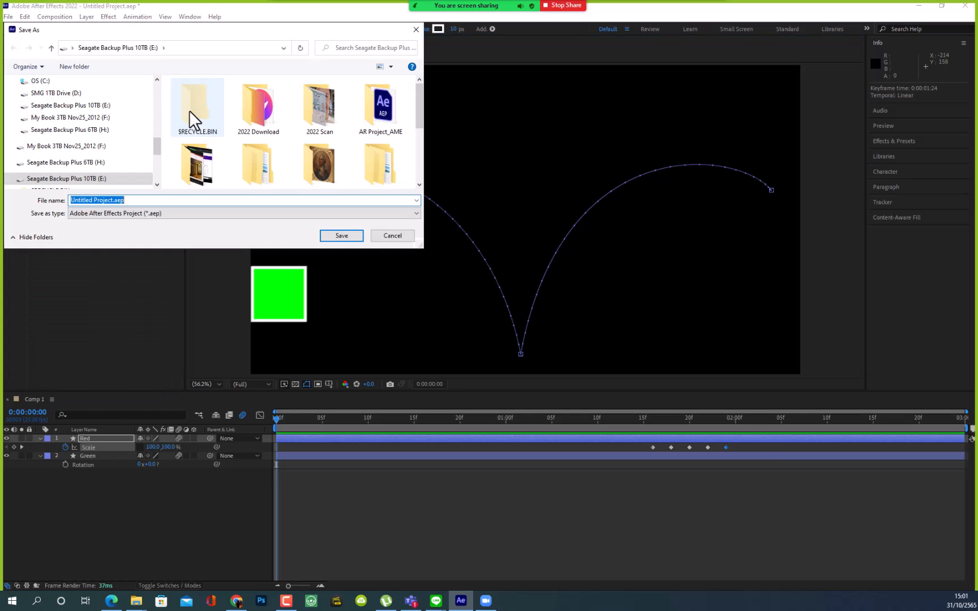
click(92, 200)
drag(92, 201, 10, 201)
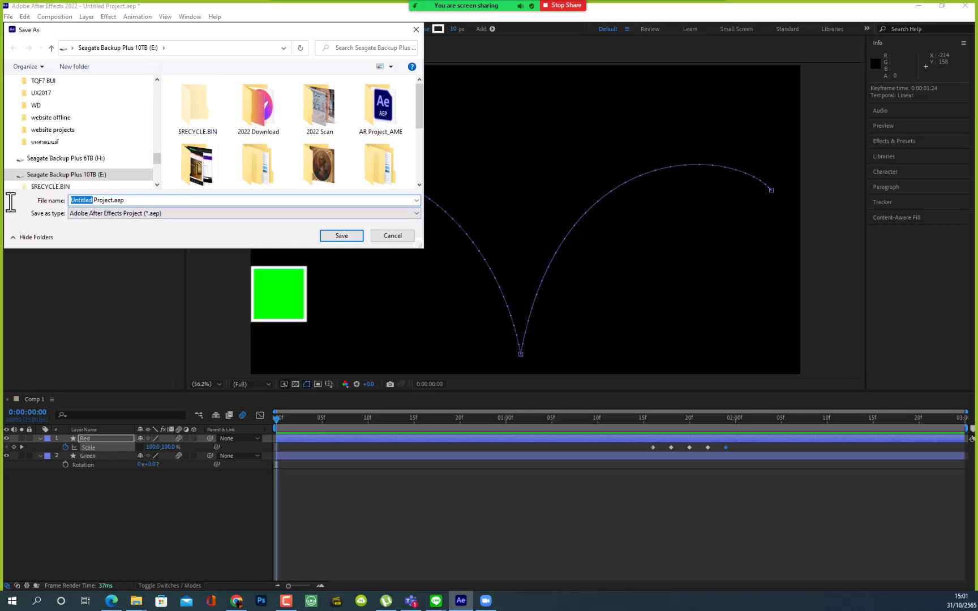
text(Ani)
text(mation)
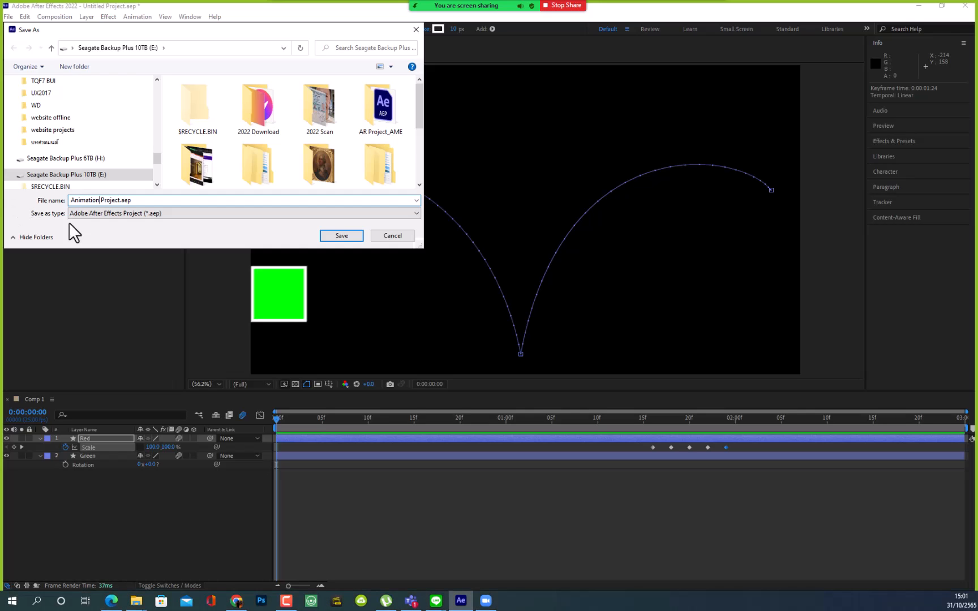
click(342, 235)
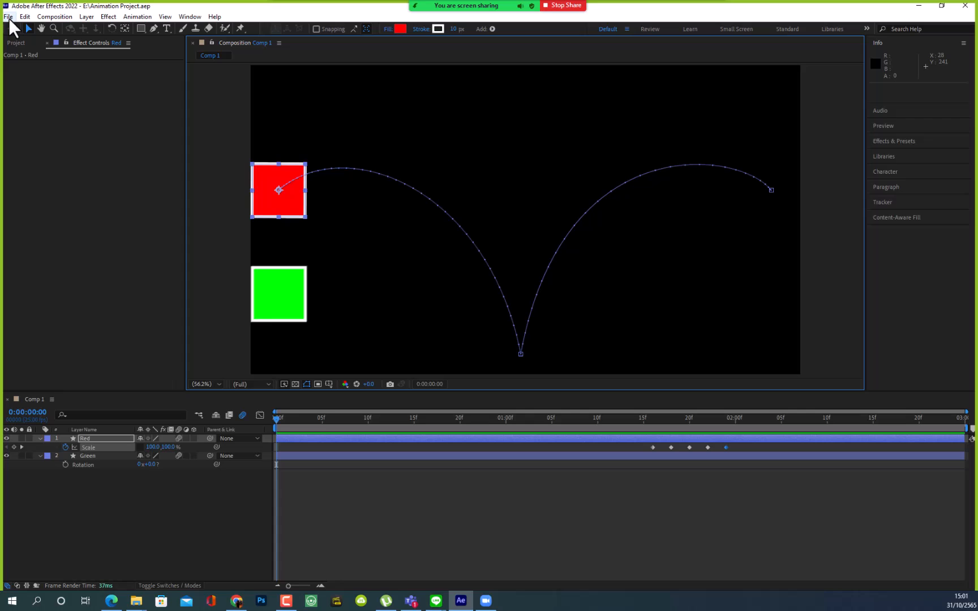
- Send Comp 1 to the Adobe Media Encoder queue and move the encoder window clear of the screen edge
click(8, 17)
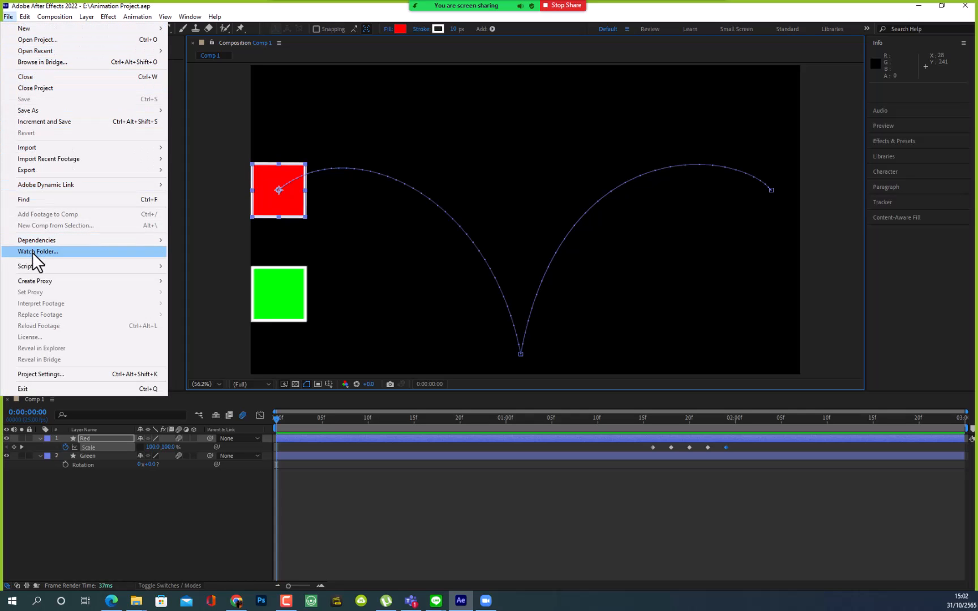
mouse_move(48, 165)
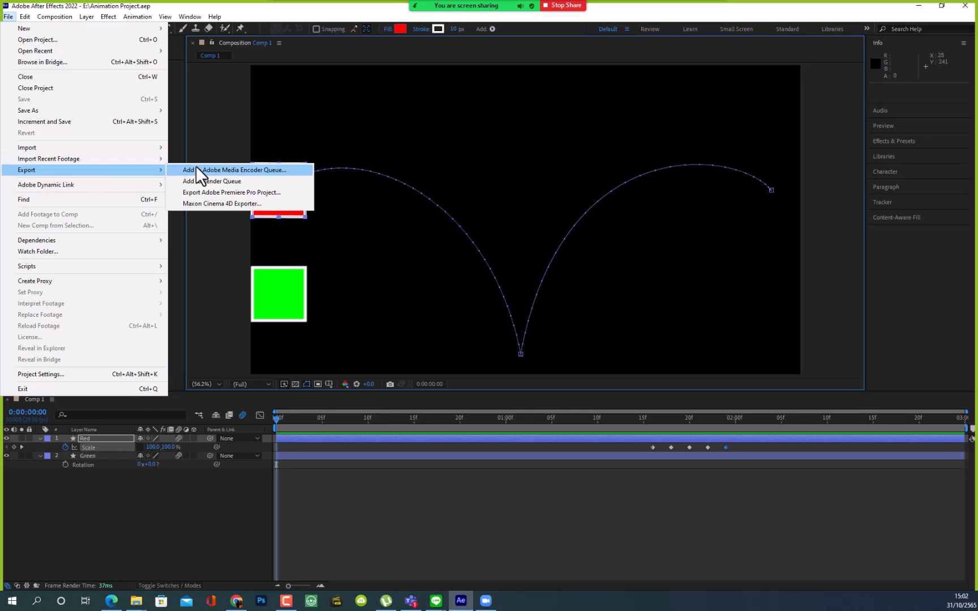
click(236, 169)
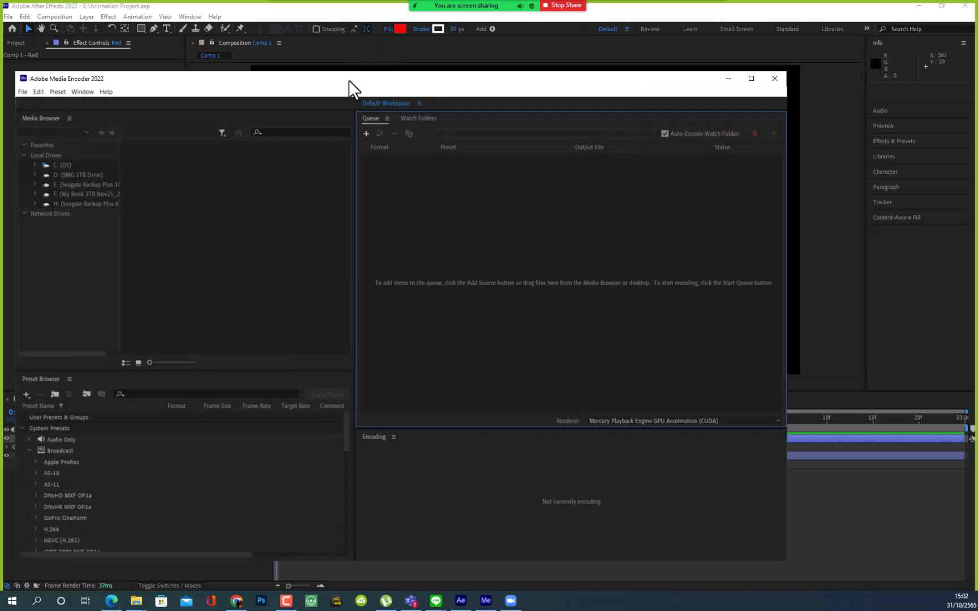
drag(349, 80, 456, 73)
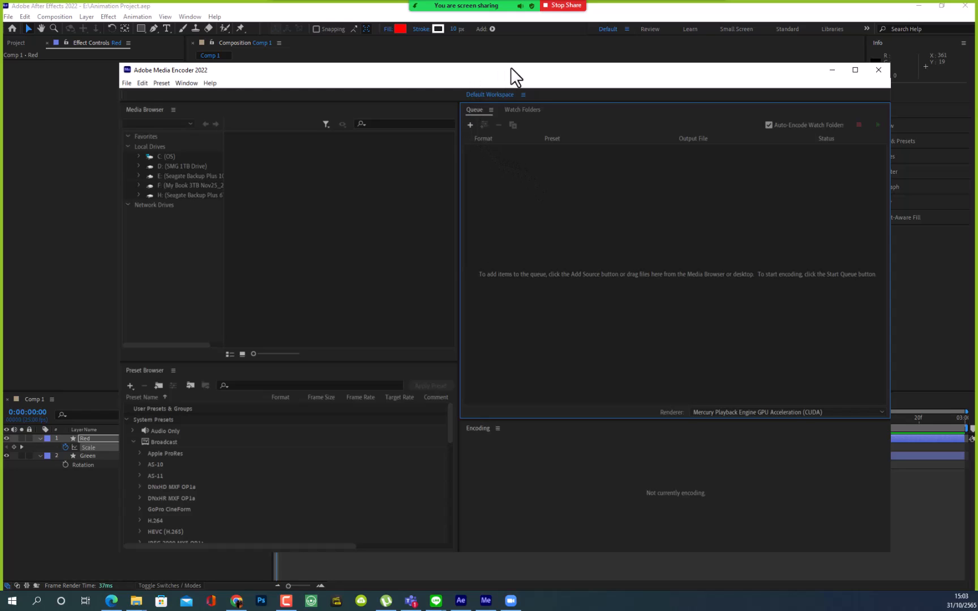
mouse_move(436, 79)
mouse_down()
mouse_move(460, 69)
mouse_move(440, 64)
mouse_up()
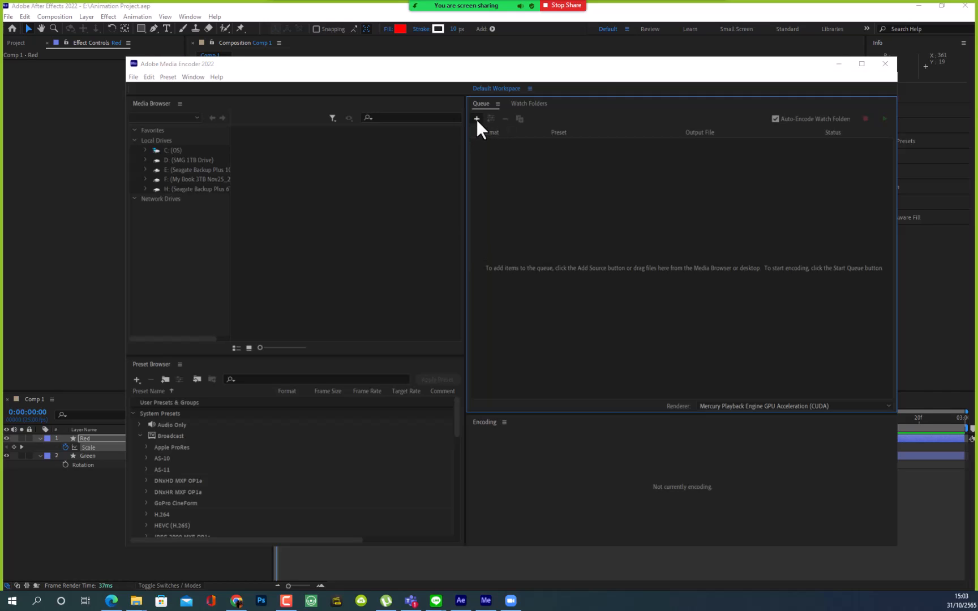
click(476, 119)
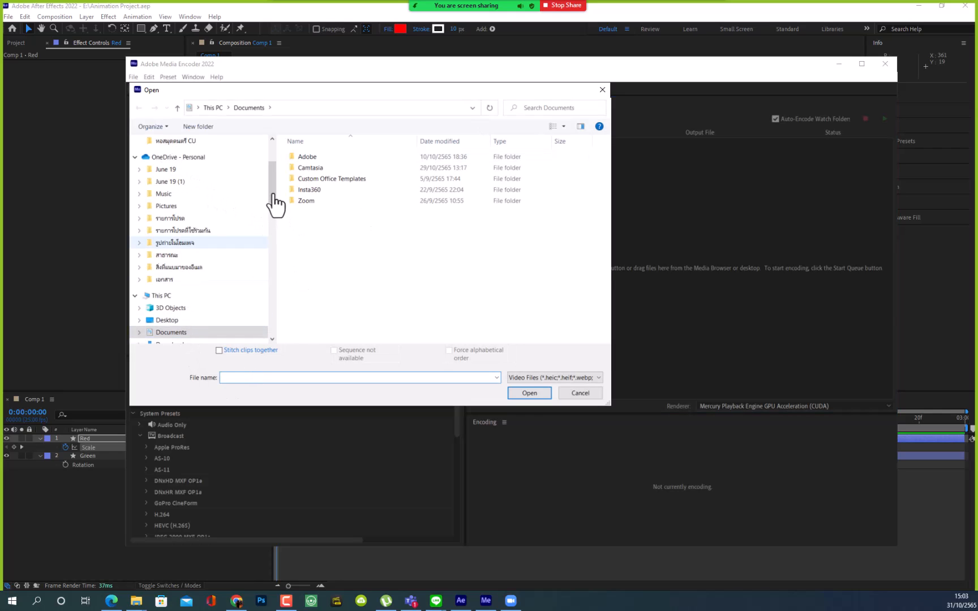
scroll(276, 204, down, 2)
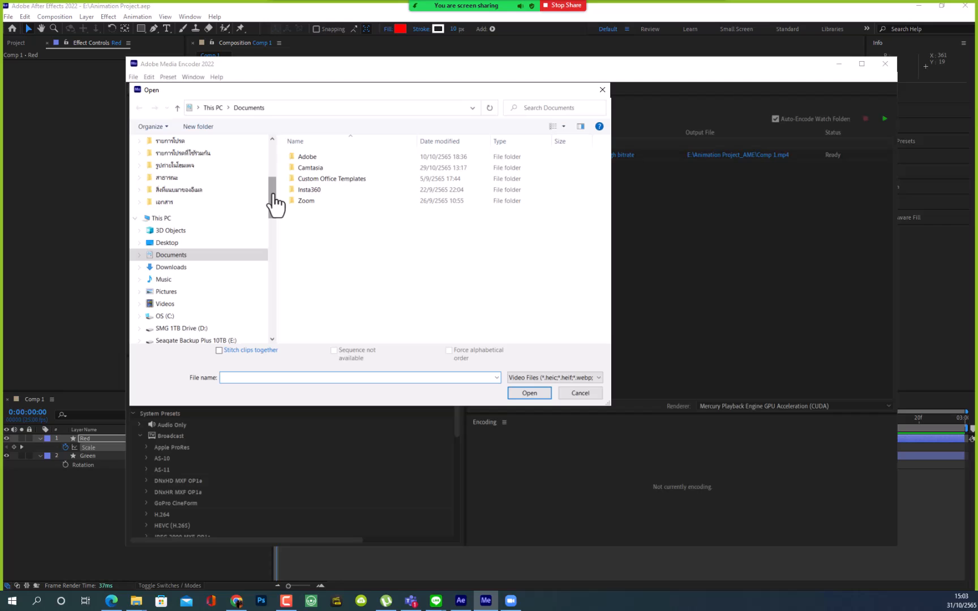
click(569, 393)
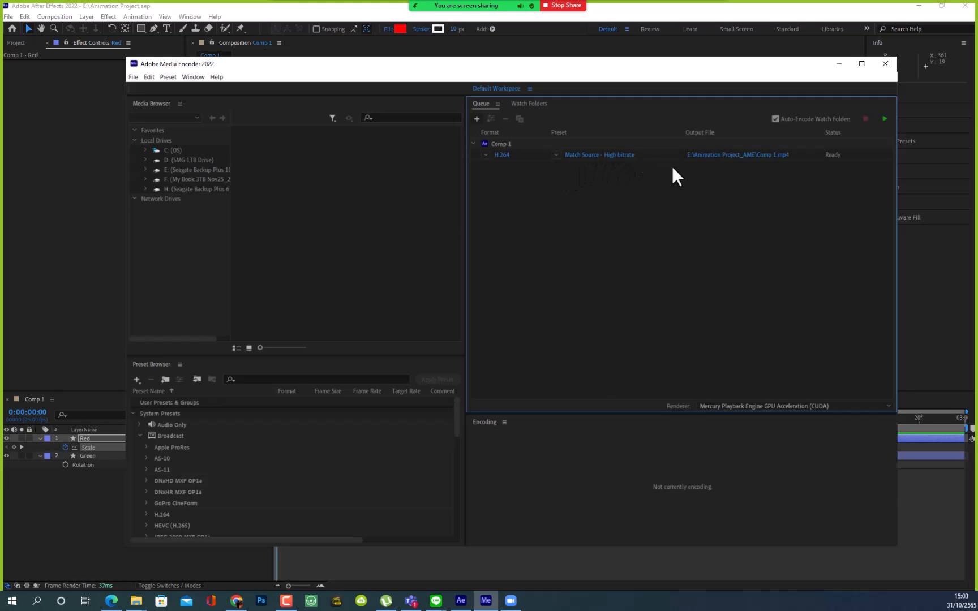
- Open the export settings of the queued Comp 1 and choose H.264 as the output format
mouse_move(590, 159)
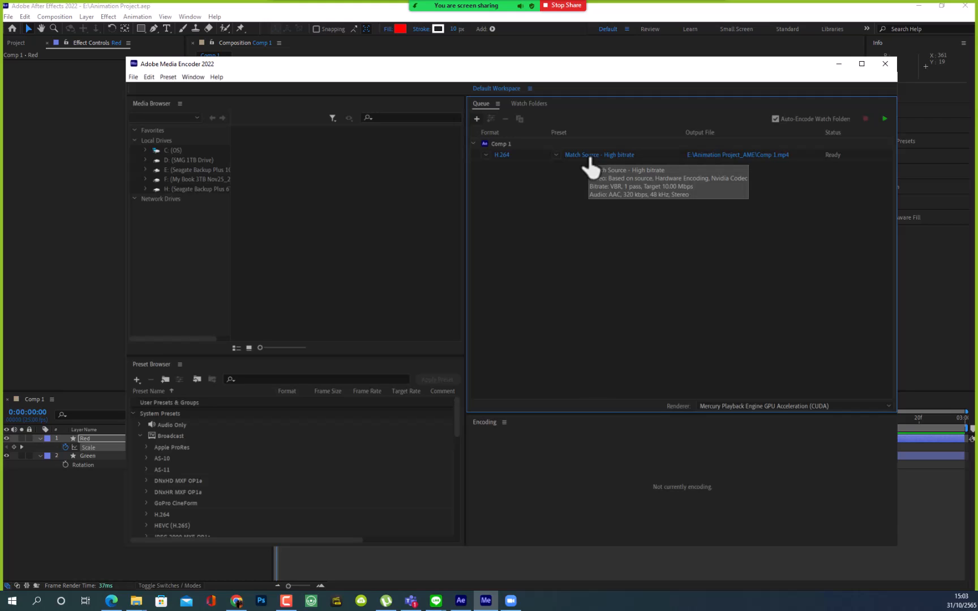
click(589, 157)
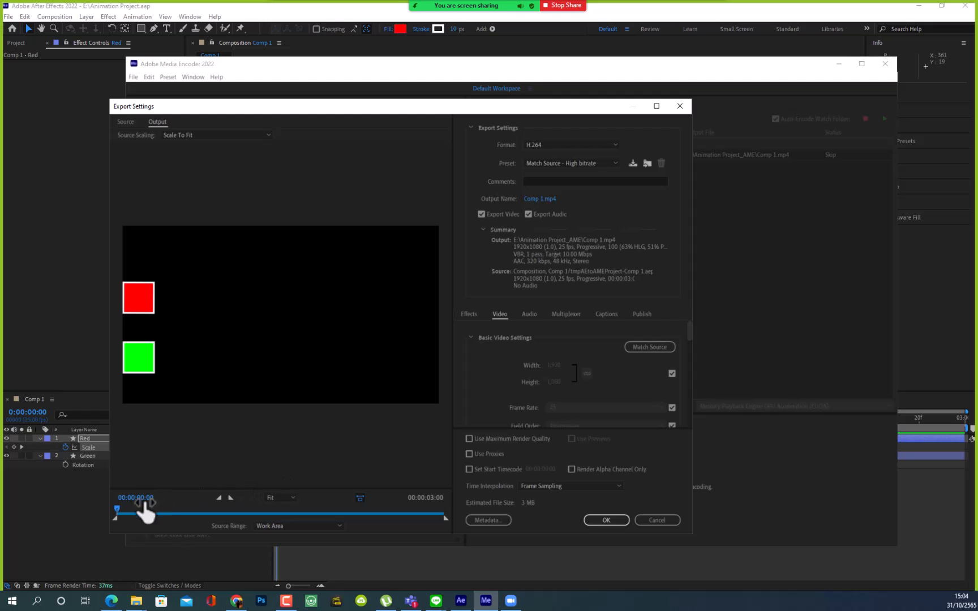
drag(117, 508, 17, 498)
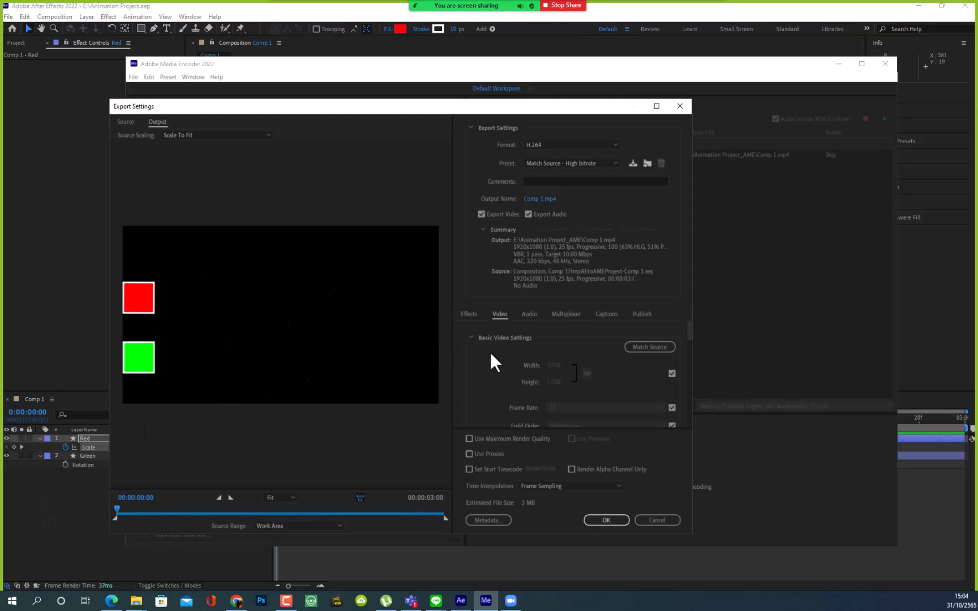
click(542, 144)
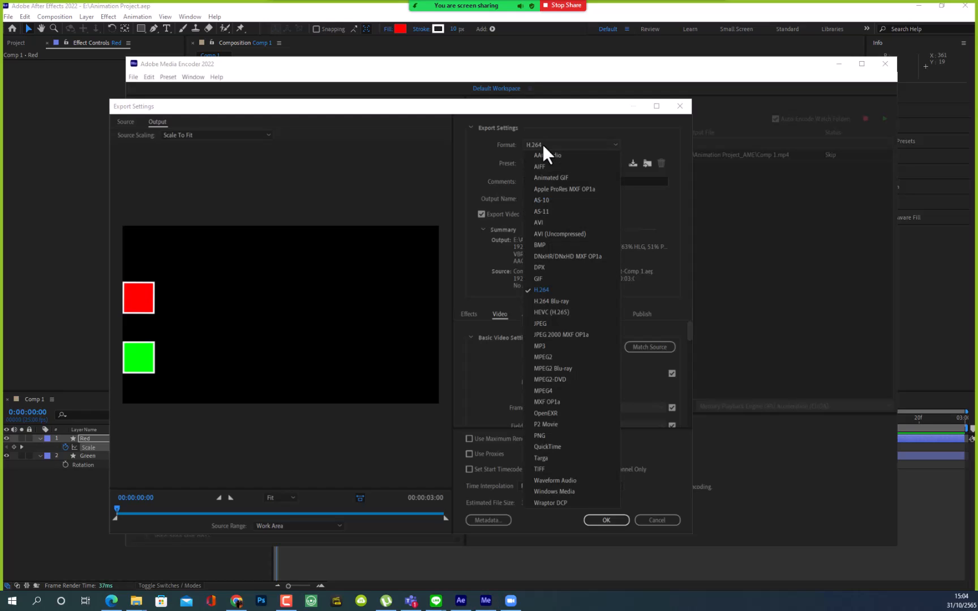
click(558, 289)
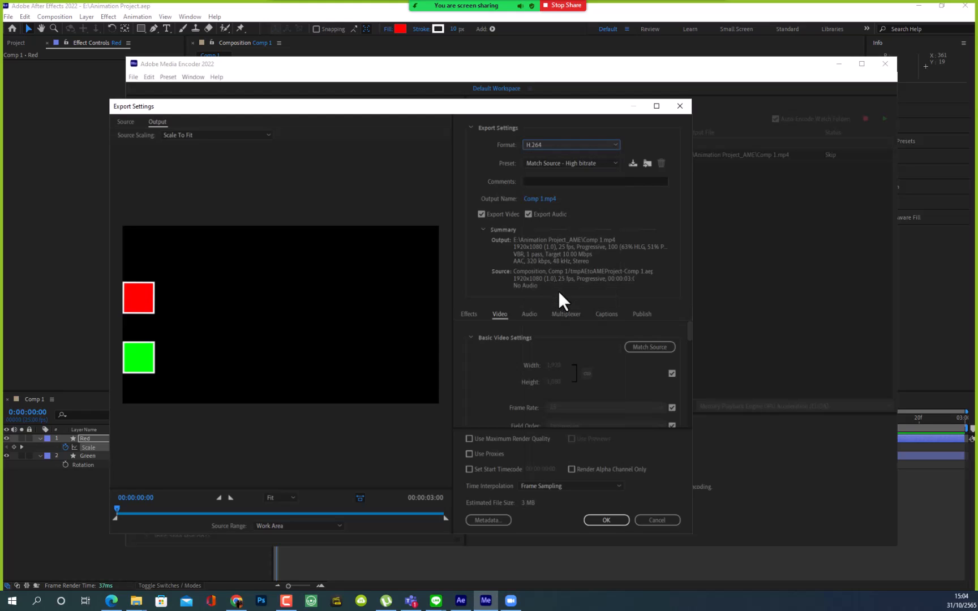
- Set the output file to SG Demo.mp4 in the root of the Seagate Backup Plus 10TB (E:) drive and start encoding the queue
click(539, 201)
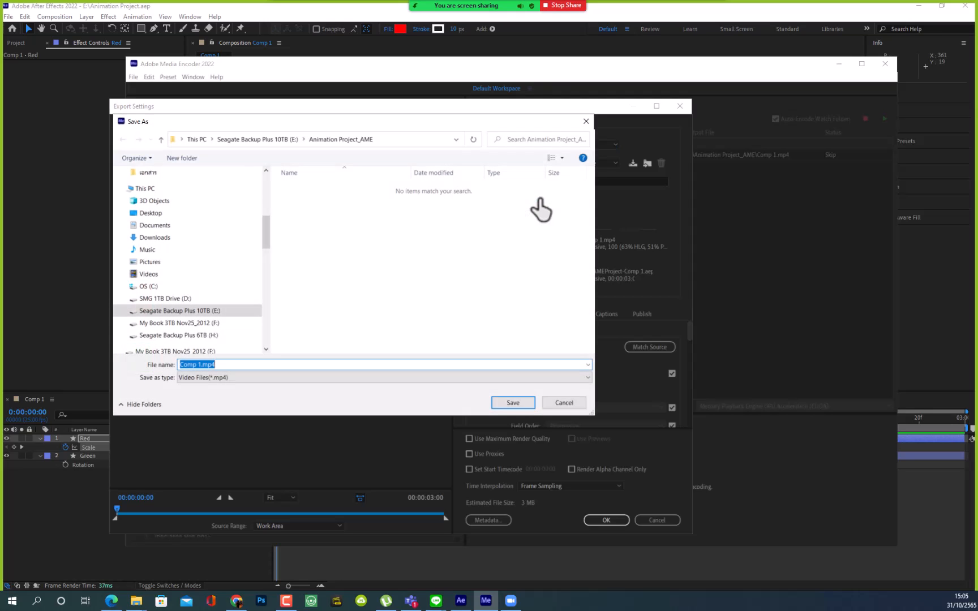
click(244, 140)
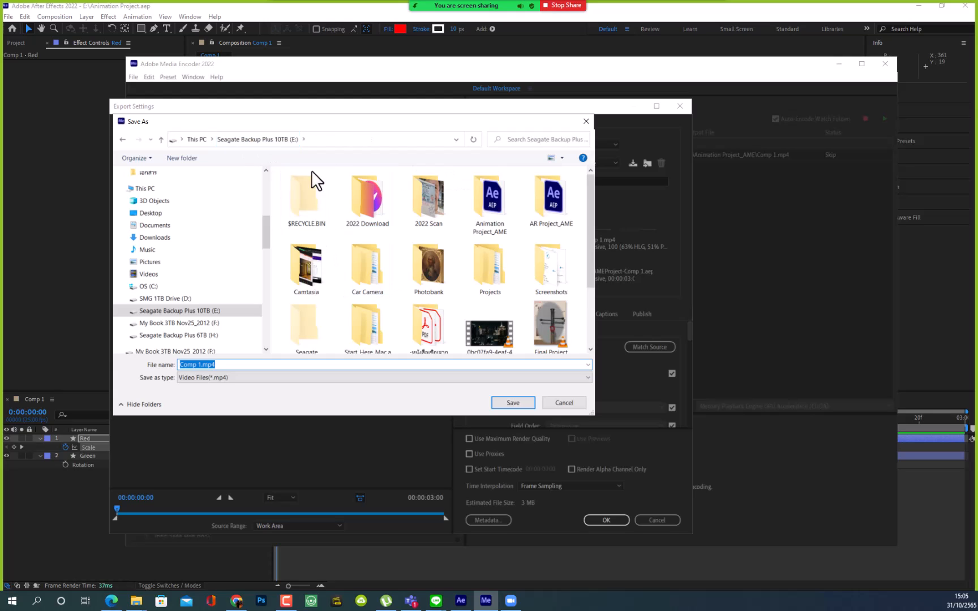
scroll(444, 292, down, 3)
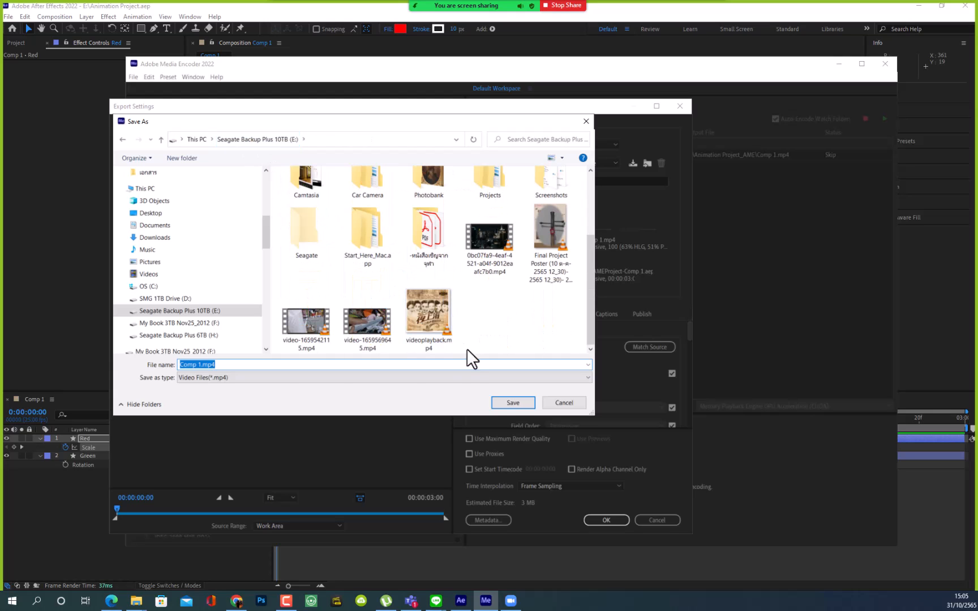
click(198, 364)
drag(201, 365, 167, 366)
text(SG Dem)
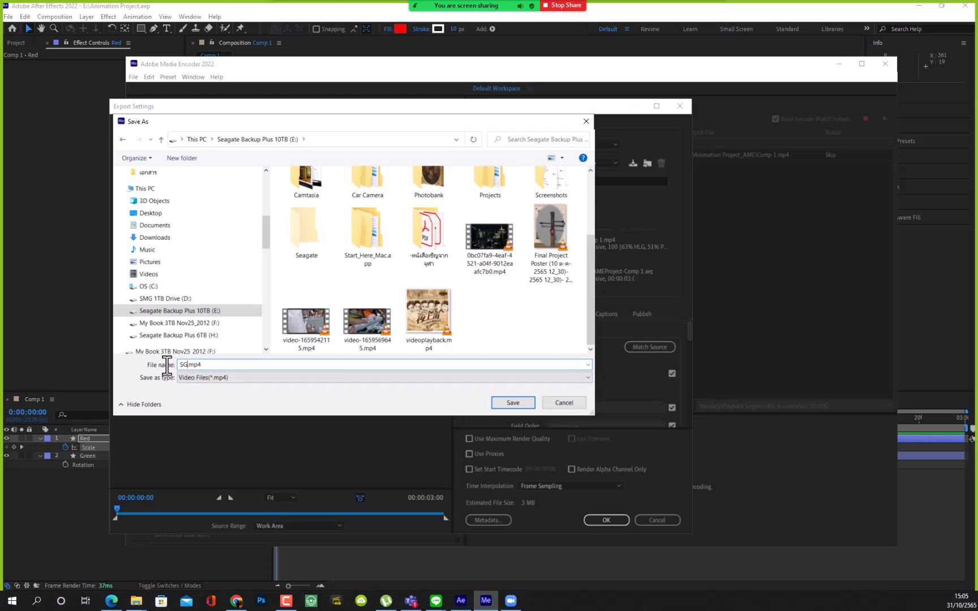
text(o)
click(513, 402)
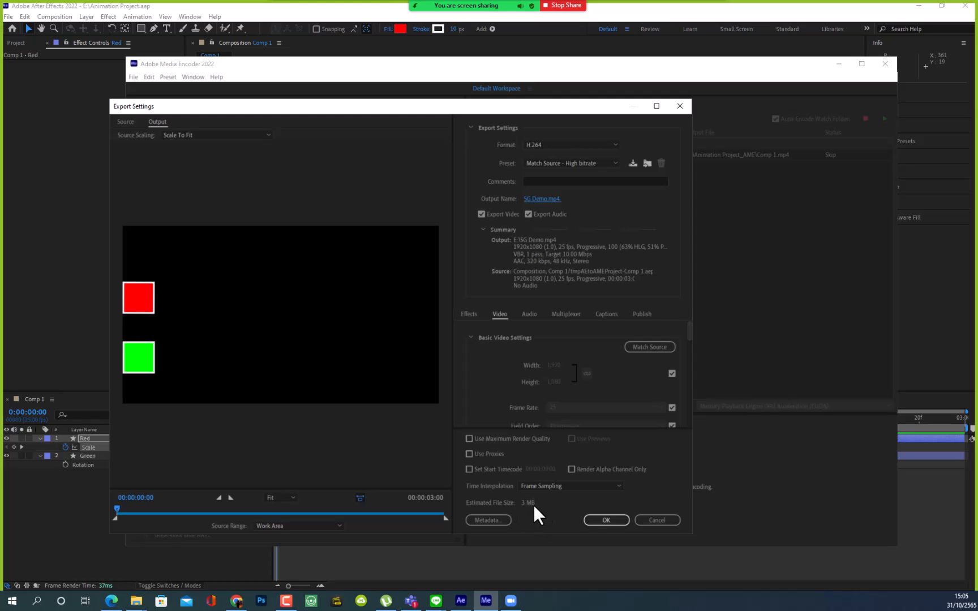
click(600, 520)
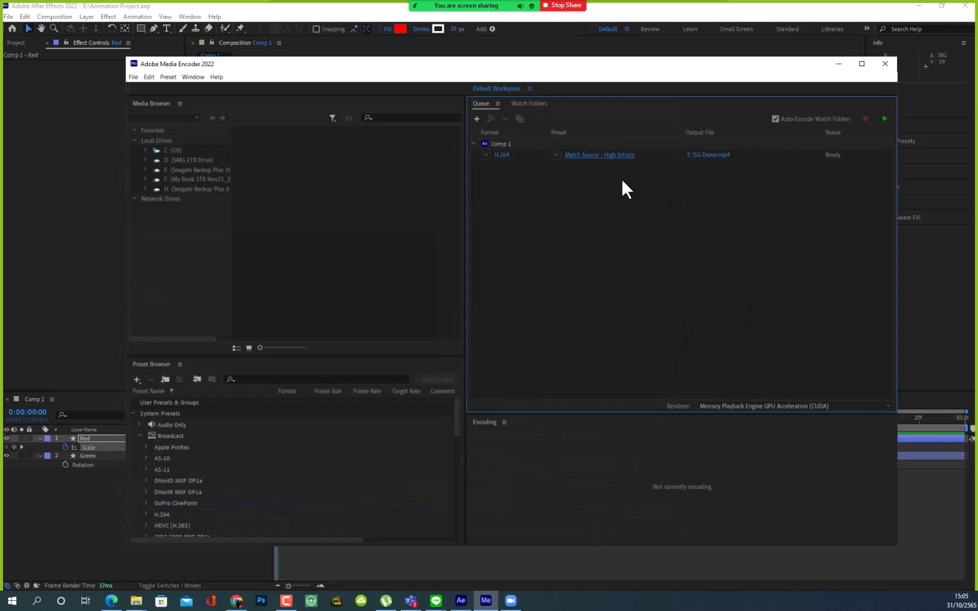
click(884, 117)
- Switch to the File Explorer window of the Seagate Backup Plus 10TB (E:) drive and play SG Demo.mp4 in VLC
click(136, 603)
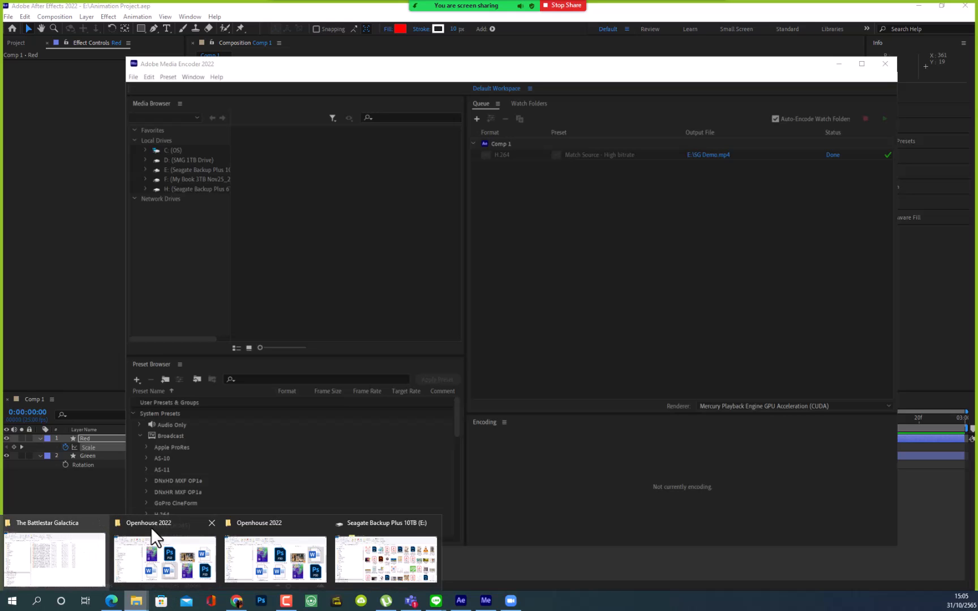
click(381, 526)
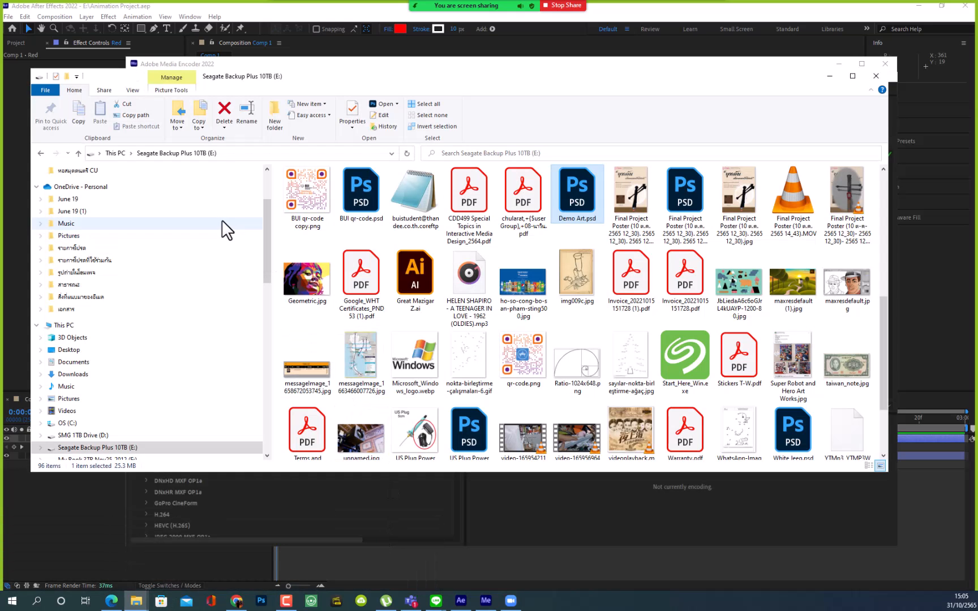
scroll(548, 278, down, 2)
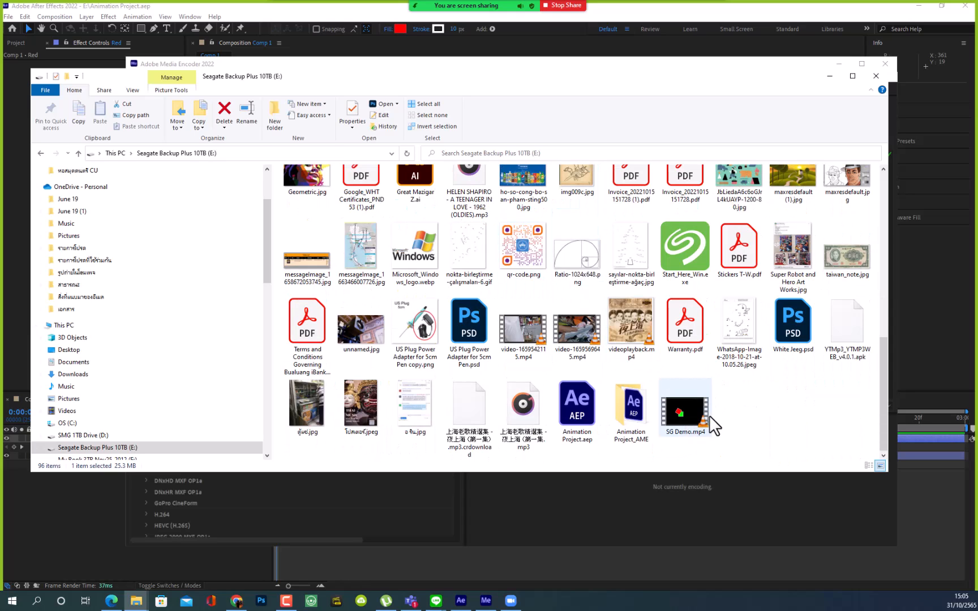
click(743, 432)
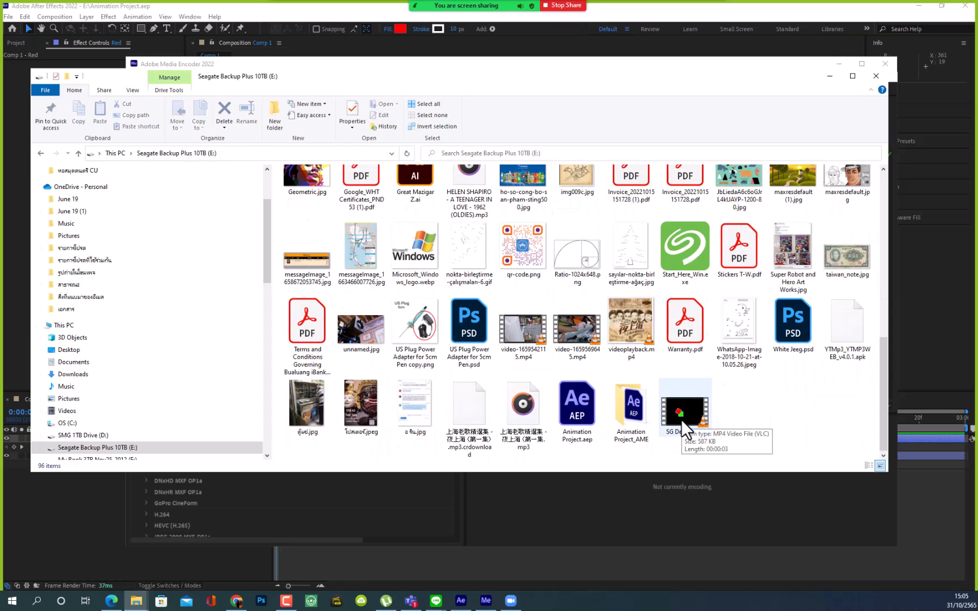
double_click(682, 421)
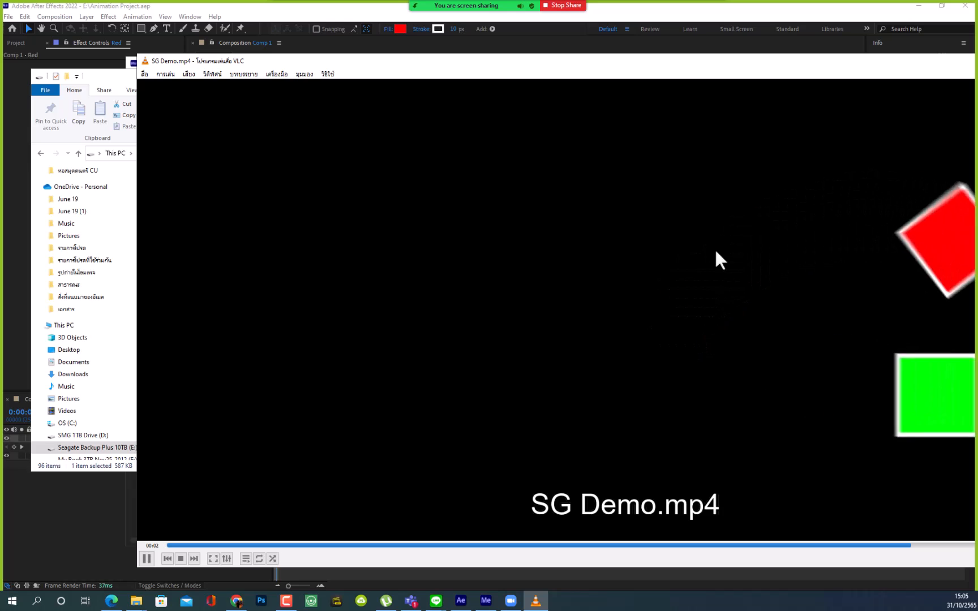
- Reposition the VLC window, replay SG Demo.mp4 from the start, pause it near the end and close the player
drag(722, 61, 616, 23)
key(space)
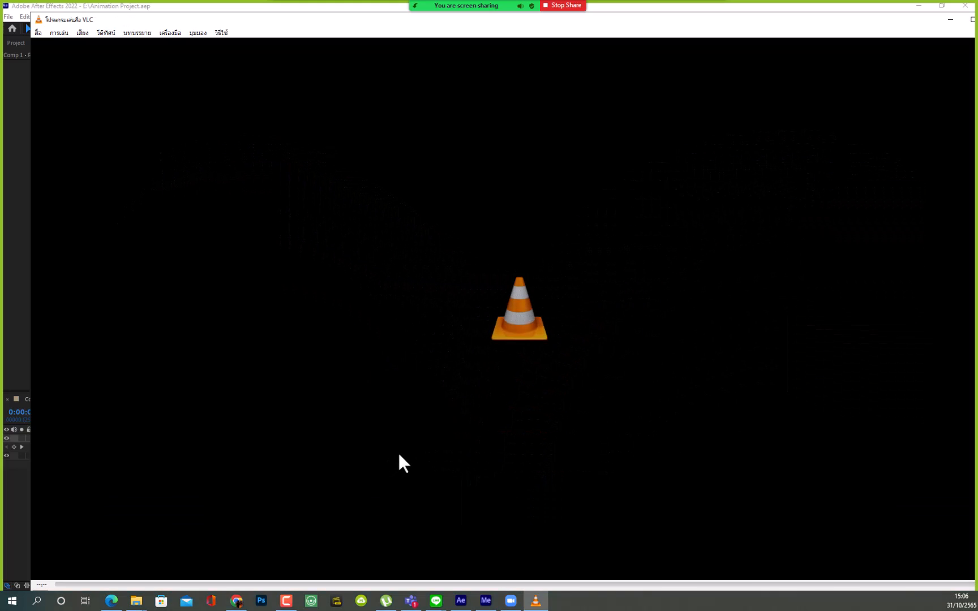
key(space)
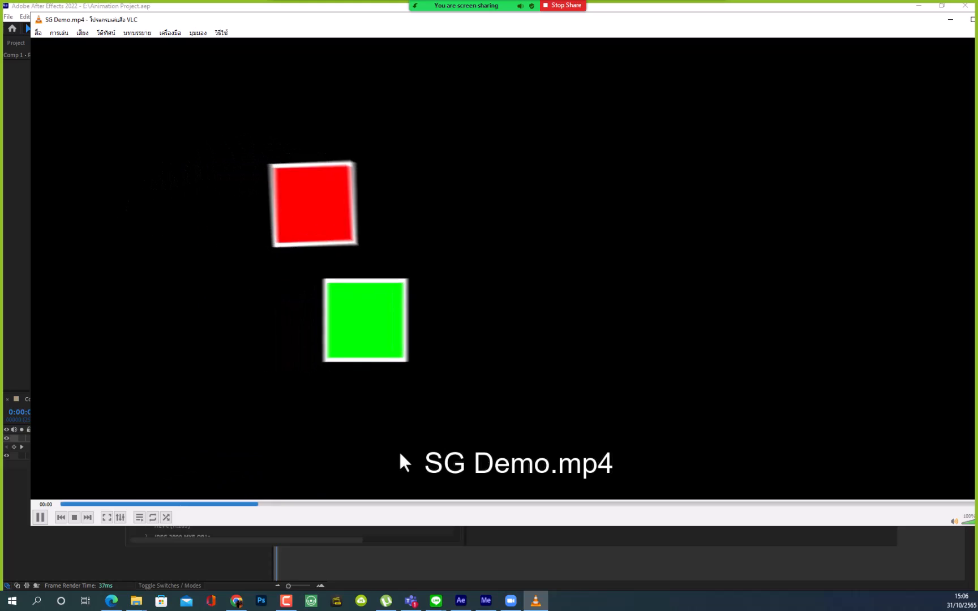
key(space)
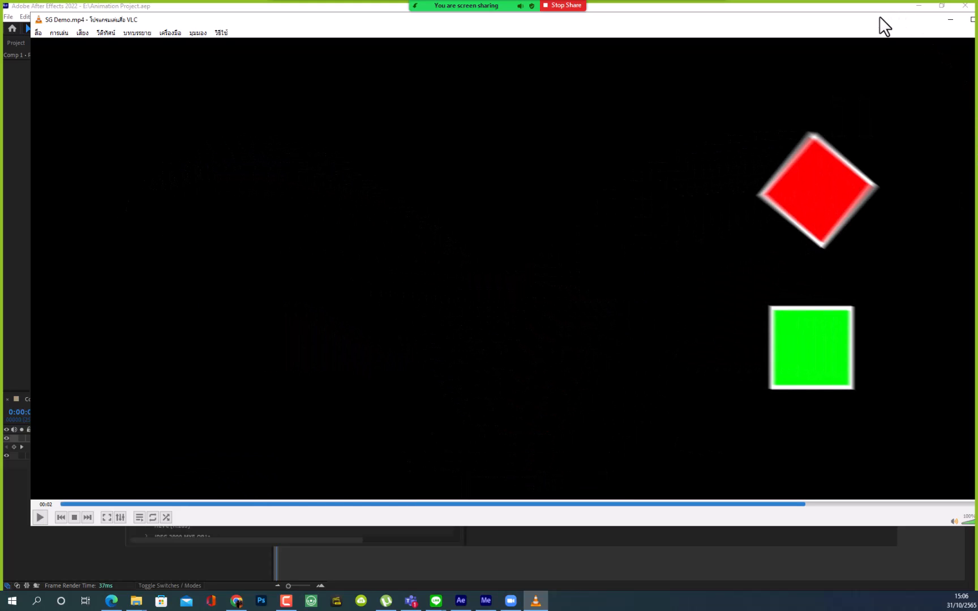
drag(880, 18, 790, 55)
click(895, 47)
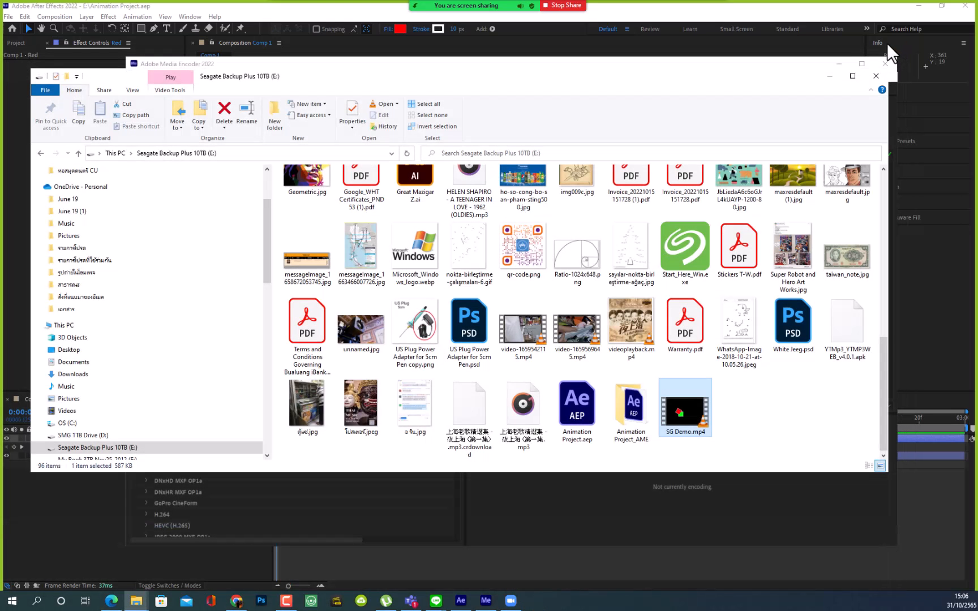
- Bring Media Encoder back to the front and move the LINE chat window off the shared screen
click(873, 533)
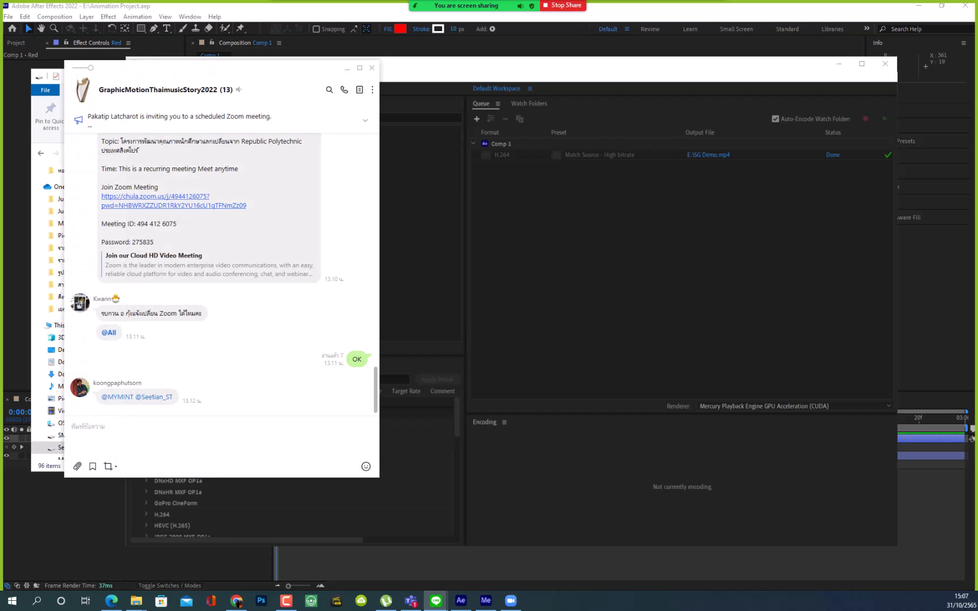
drag(316, 83, 0, 127)
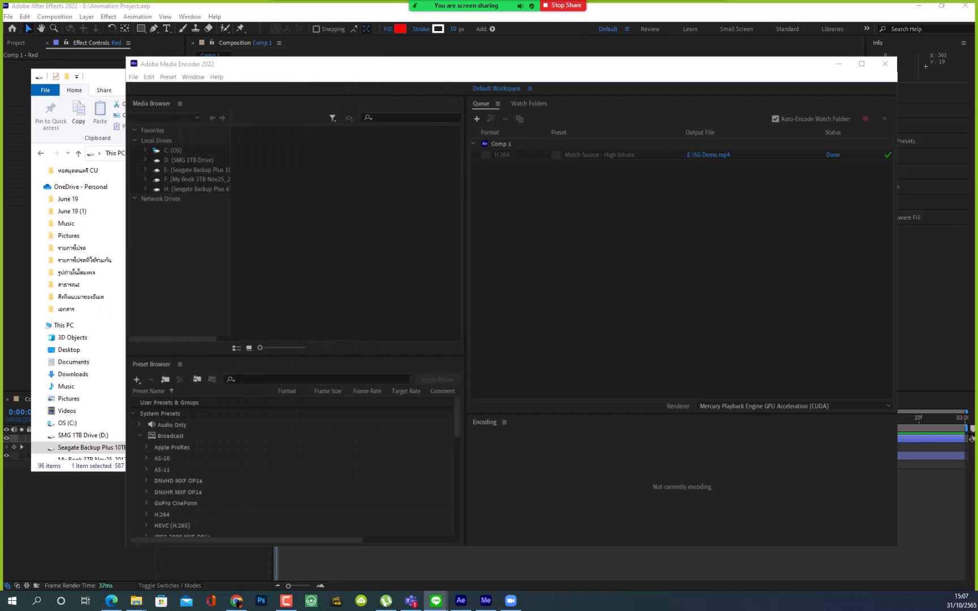